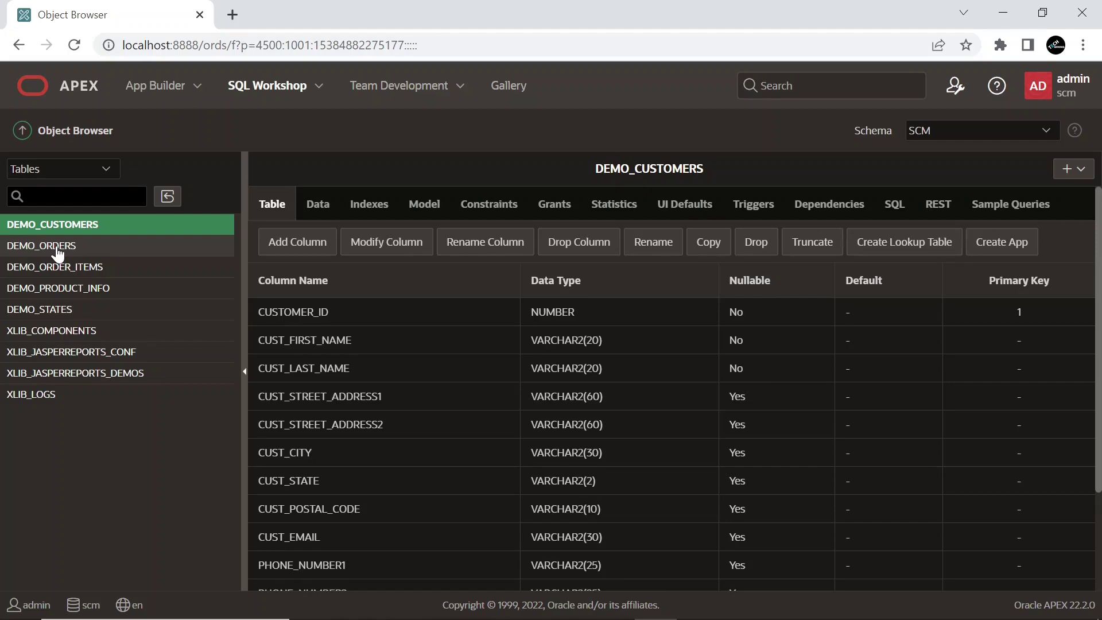
# Browse the columns of DEMO_ORDERS, DEMO_ORDER_ITEMS, DEMO_PRODUCT_INFO and DEMO_STATES in Object Browser
pyautogui.click(15, 252)
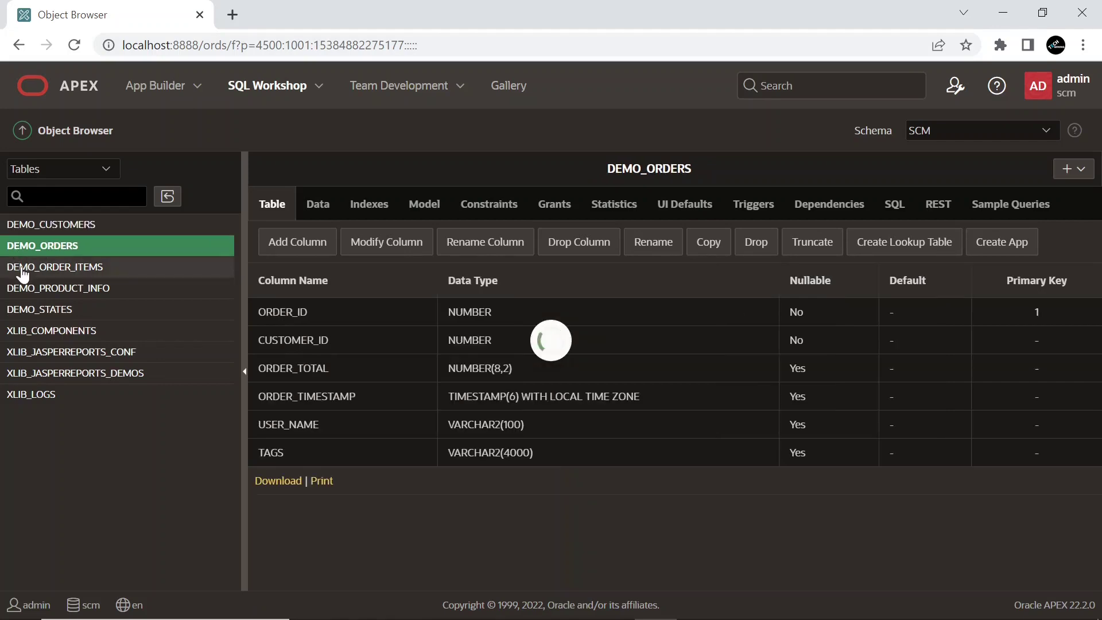
pyautogui.click(22, 269)
pyautogui.click(24, 292)
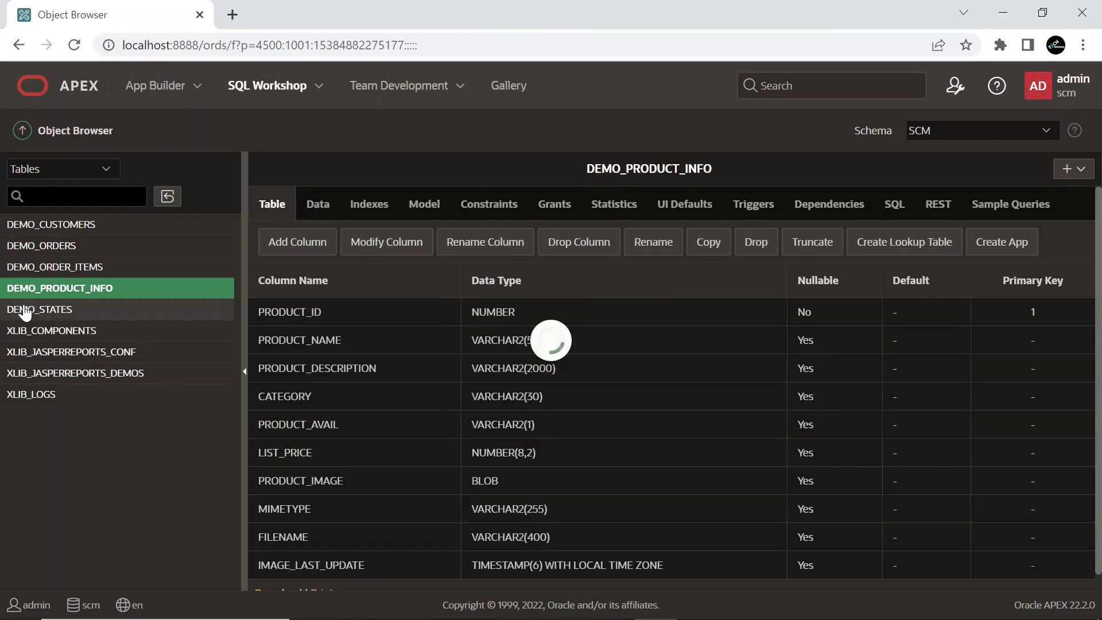
pyautogui.click(25, 313)
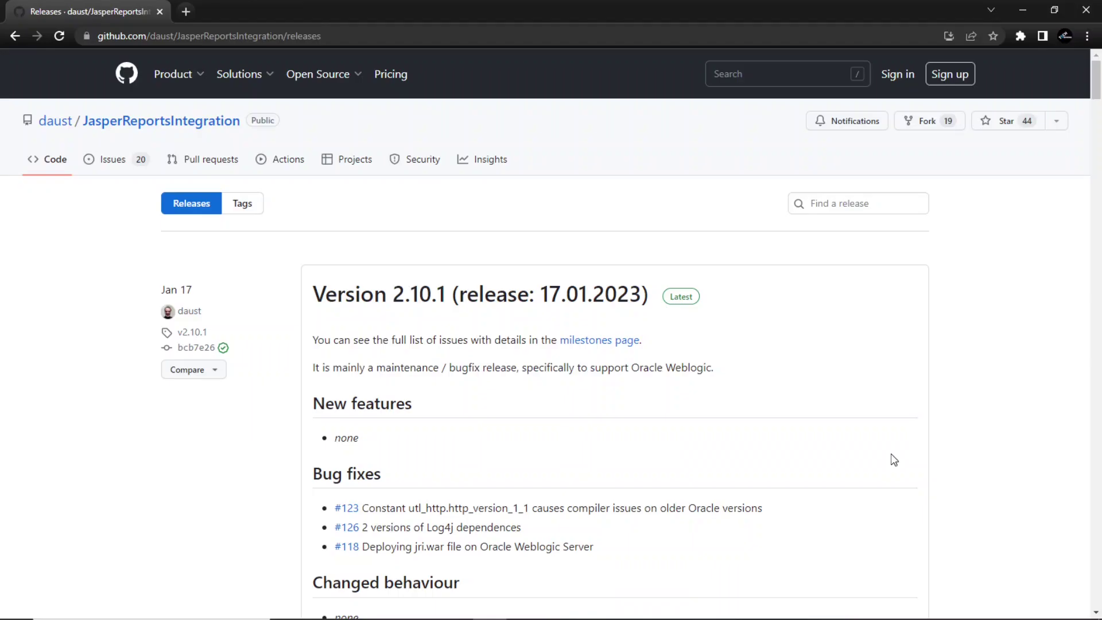
# Select the full JasperReportsIntegration releases page URL and scroll down toward the Assets
pyautogui.click(348, 35)
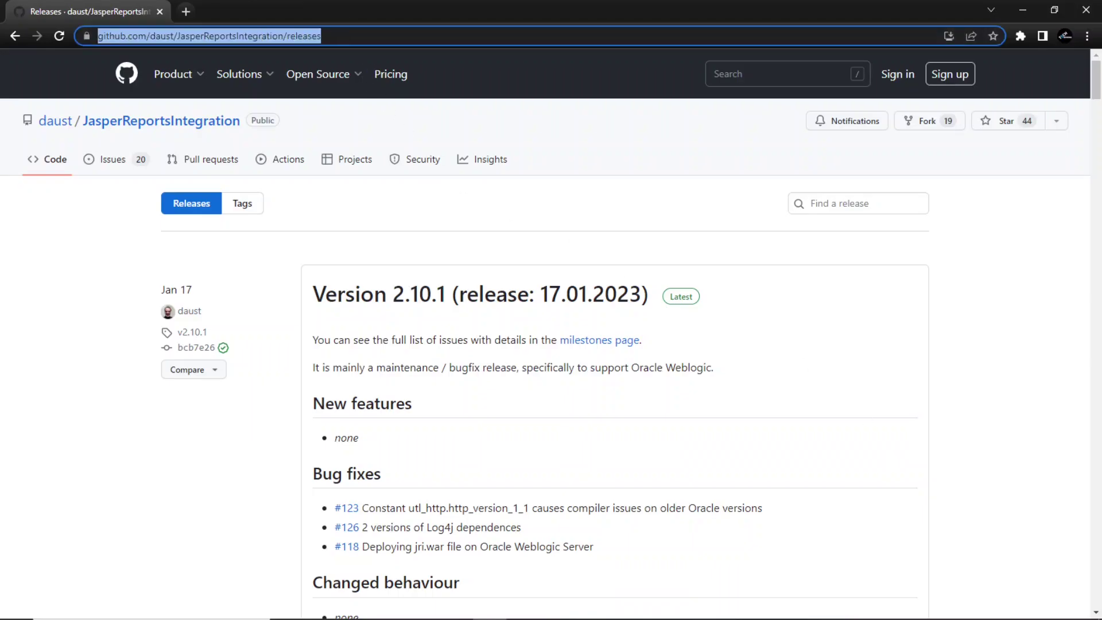
pyautogui.click(352, 36)
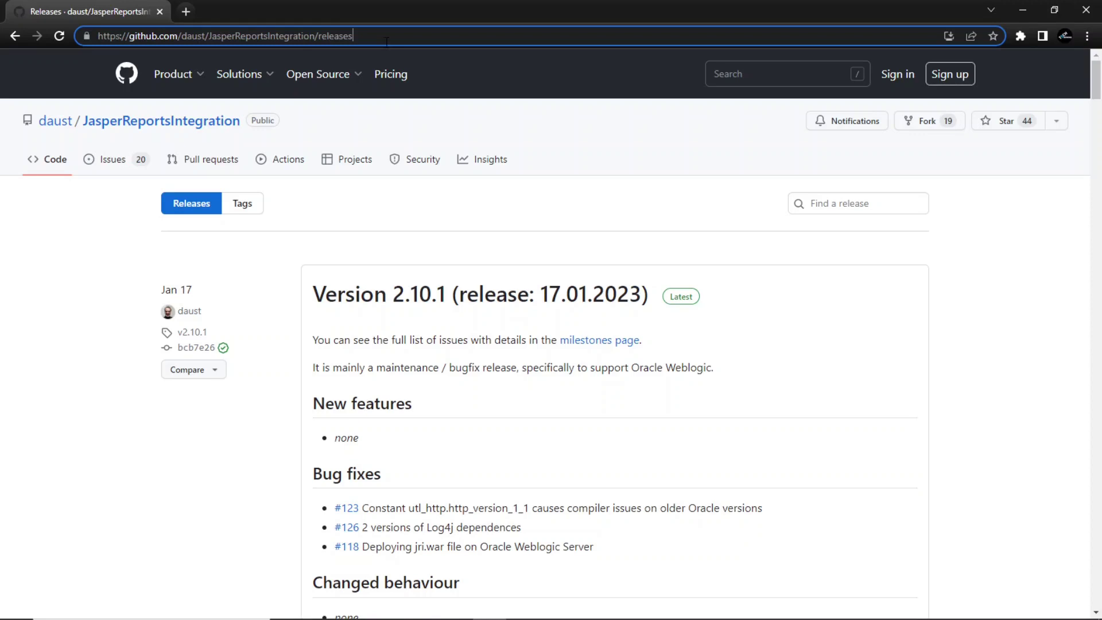
pyautogui.hotkey('ctrl', 'a')
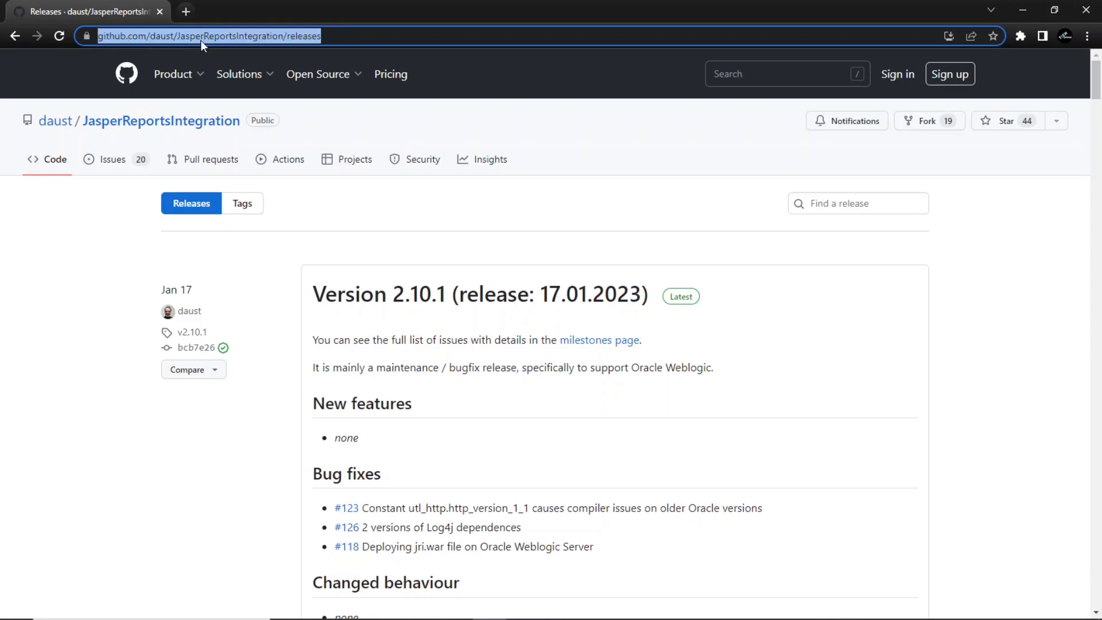
pyautogui.scroll(-7, 608, 394)
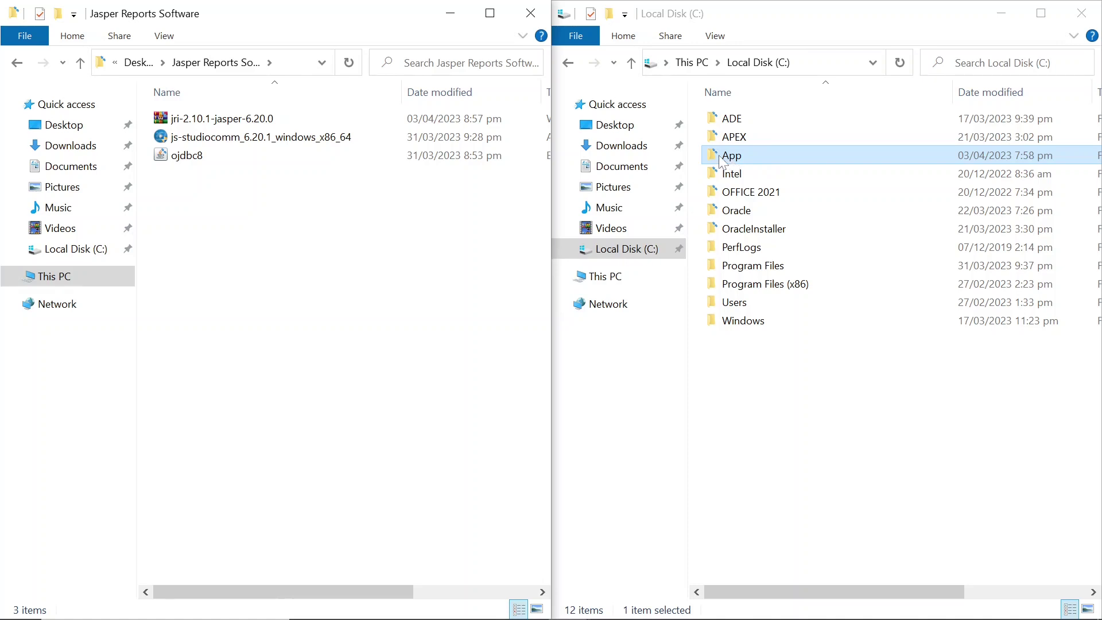
# Open C:\App\JasperReportsIntegration and select the jri-2.10.1-jasper-6.20.0 archive and logs folder
pyautogui.doubleClick(722, 158)
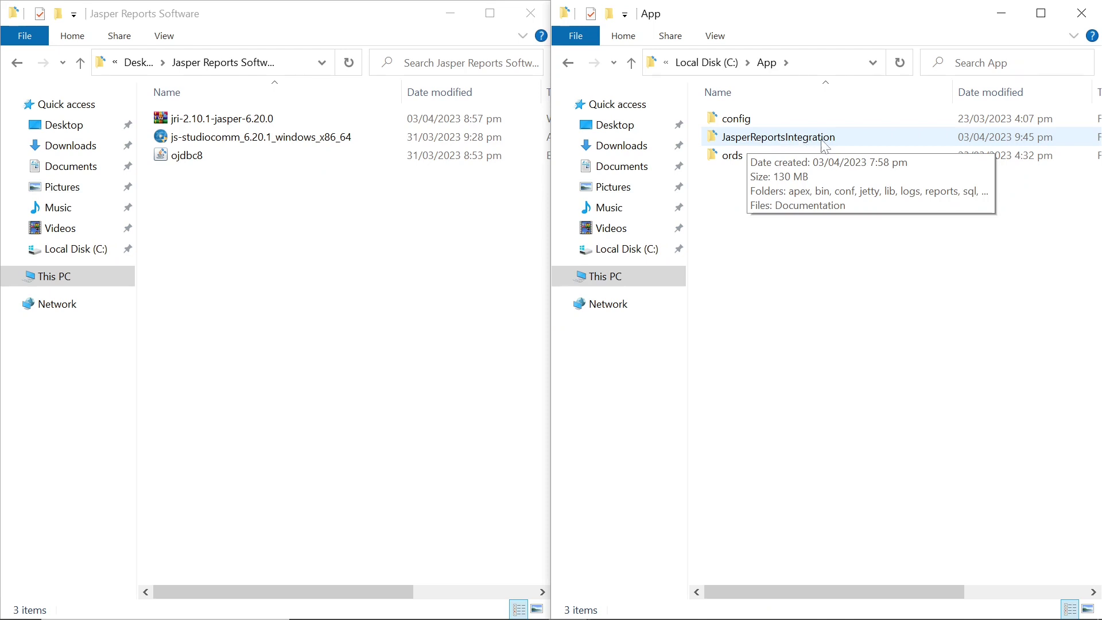
pyautogui.doubleClick(715, 142)
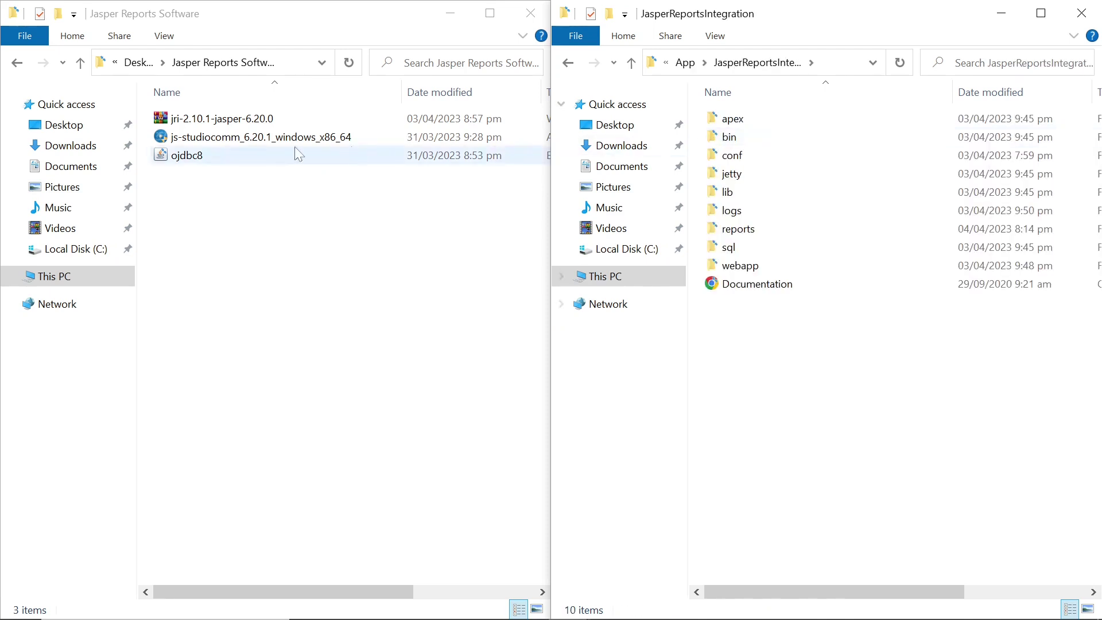
pyautogui.click(165, 120)
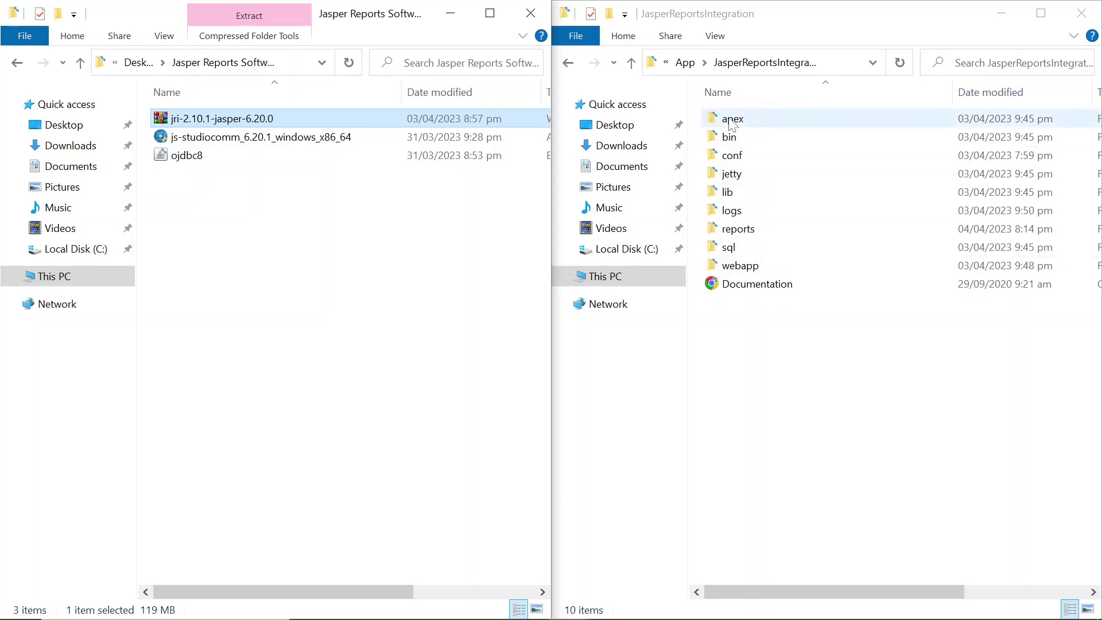
pyautogui.click(736, 216)
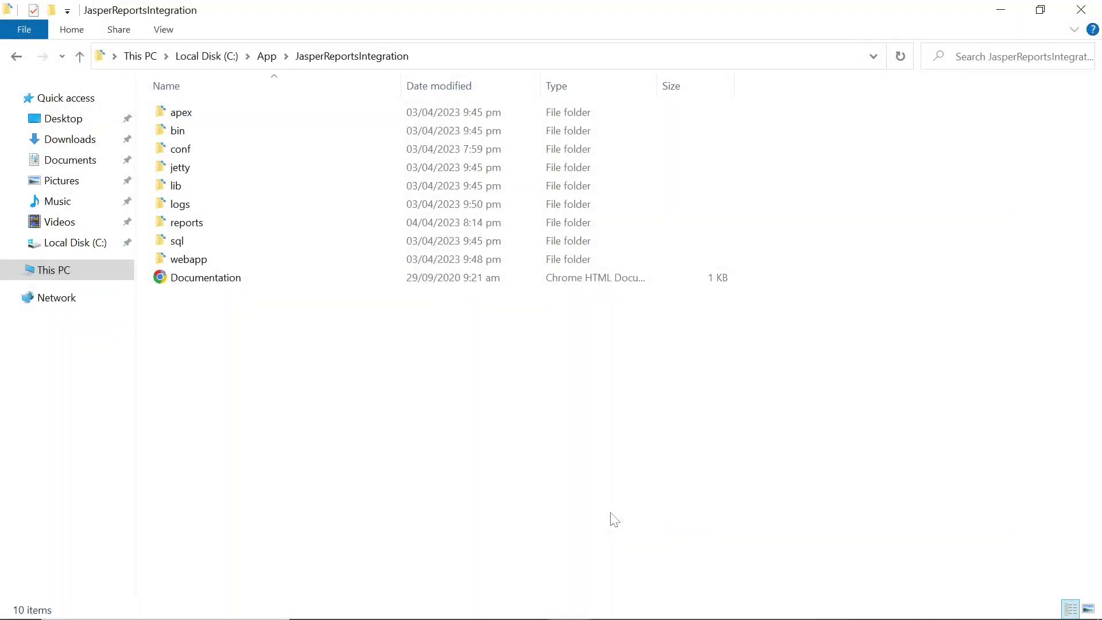
# Run the config-directory command on ..\webapp\jri.war and mark the printed ConfigDir line
pyautogui.hotkey('alt', 'Tab')
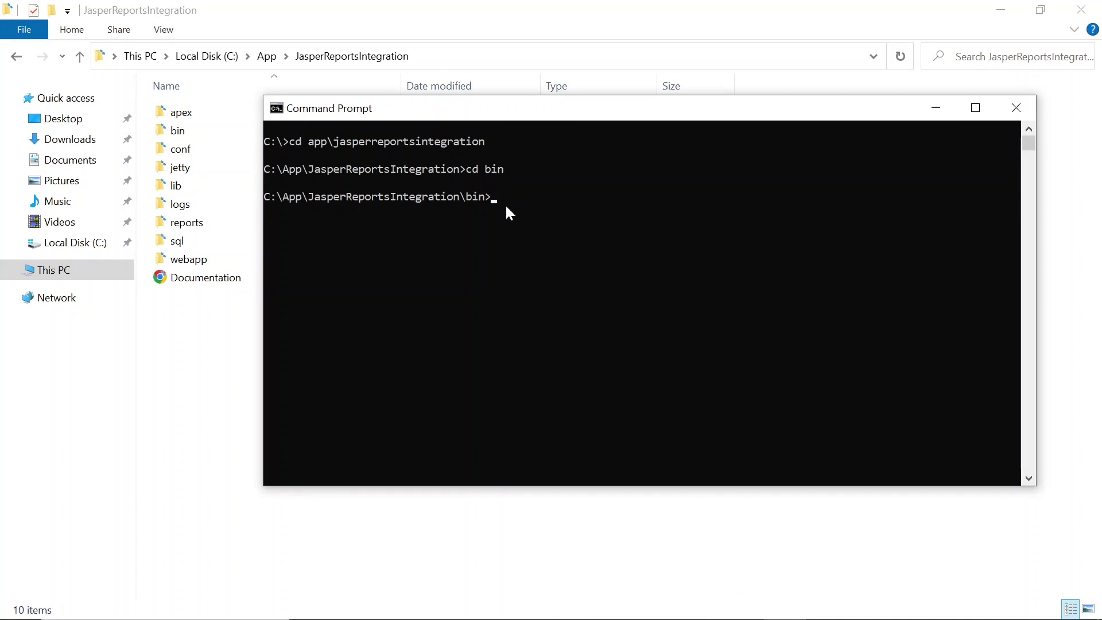
pyautogui.write('setConfigDir.cmd ..\\webapp\\jri.war c:\\app\\JasperReportsIntegration')
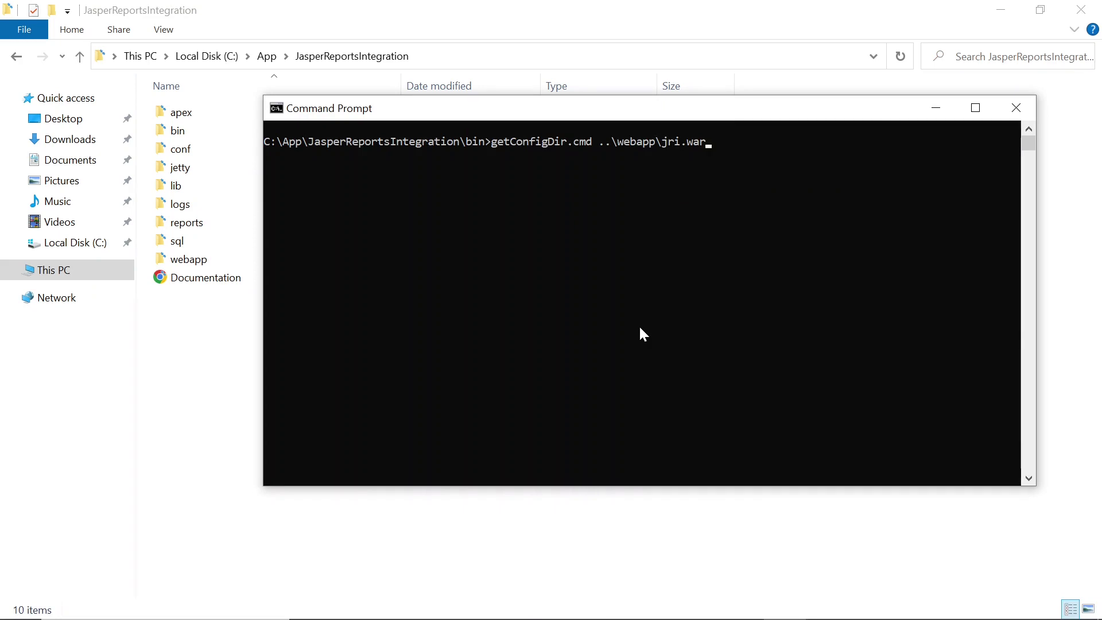
pyautogui.press('Return')
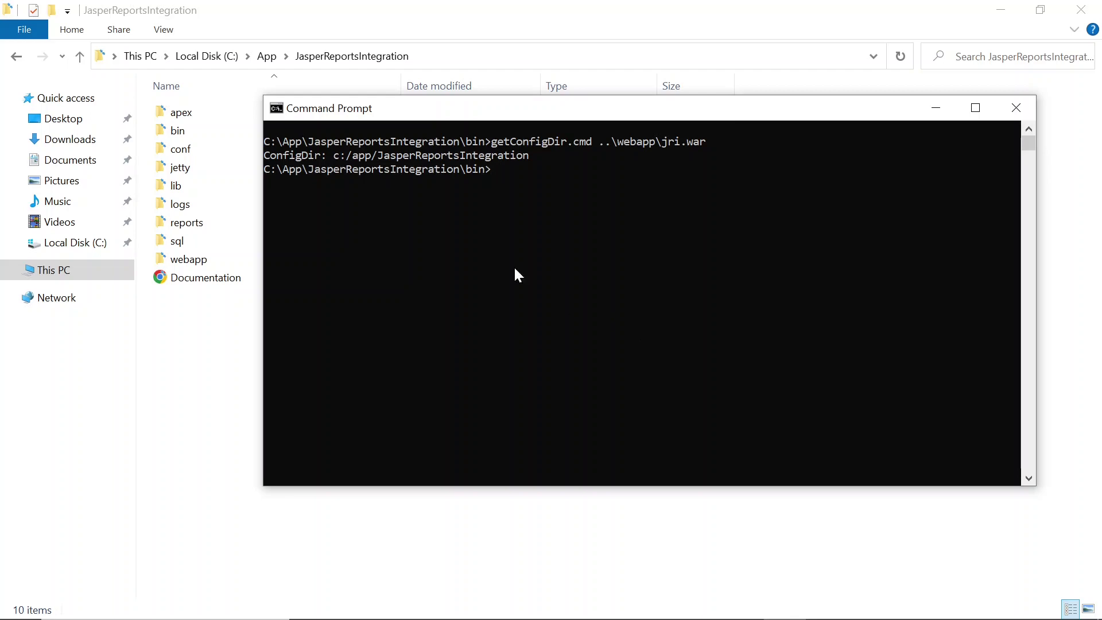
pyautogui.moveTo(265, 156); pyautogui.dragTo(532, 163)
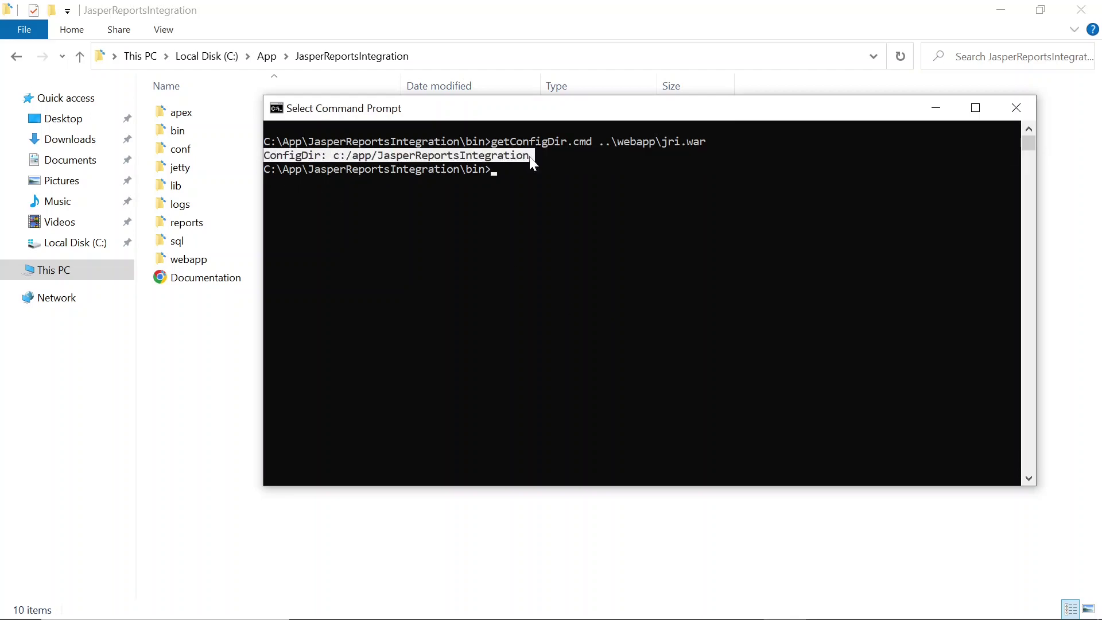
pyautogui.click(531, 252)
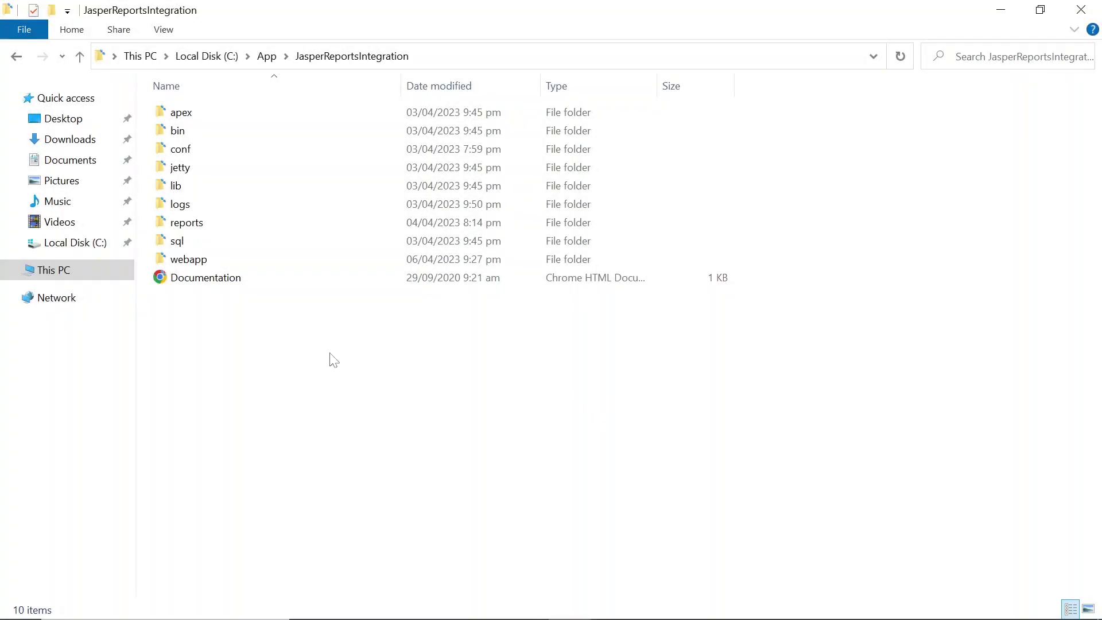
# Open application.properties from the conf folder in Notepad
pyautogui.click(165, 152)
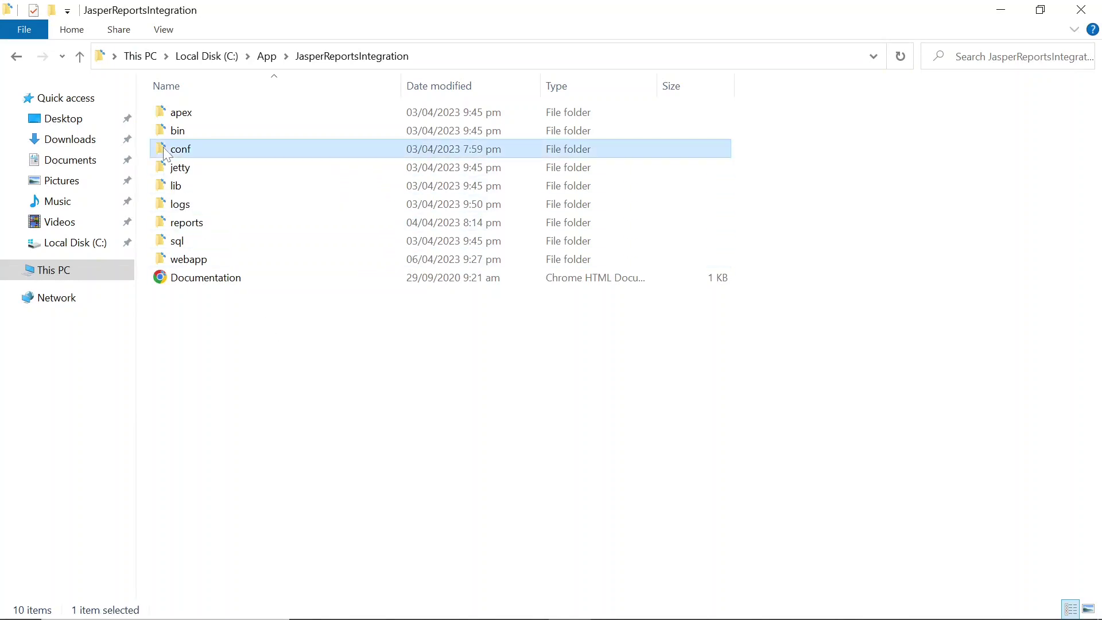
pyautogui.doubleClick(166, 152)
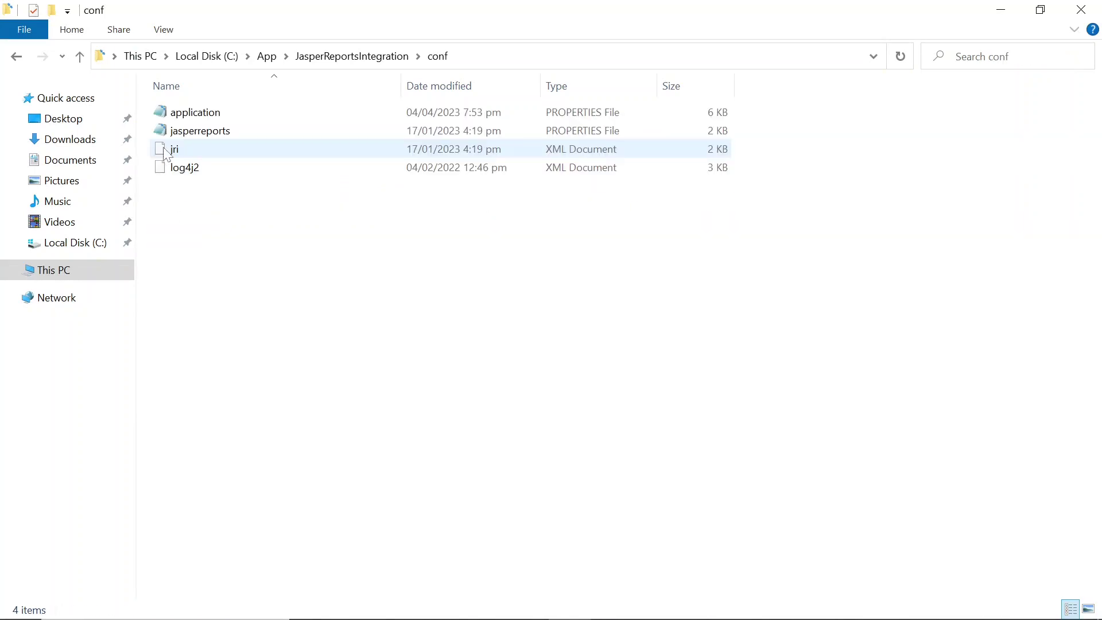
pyautogui.doubleClick(167, 116)
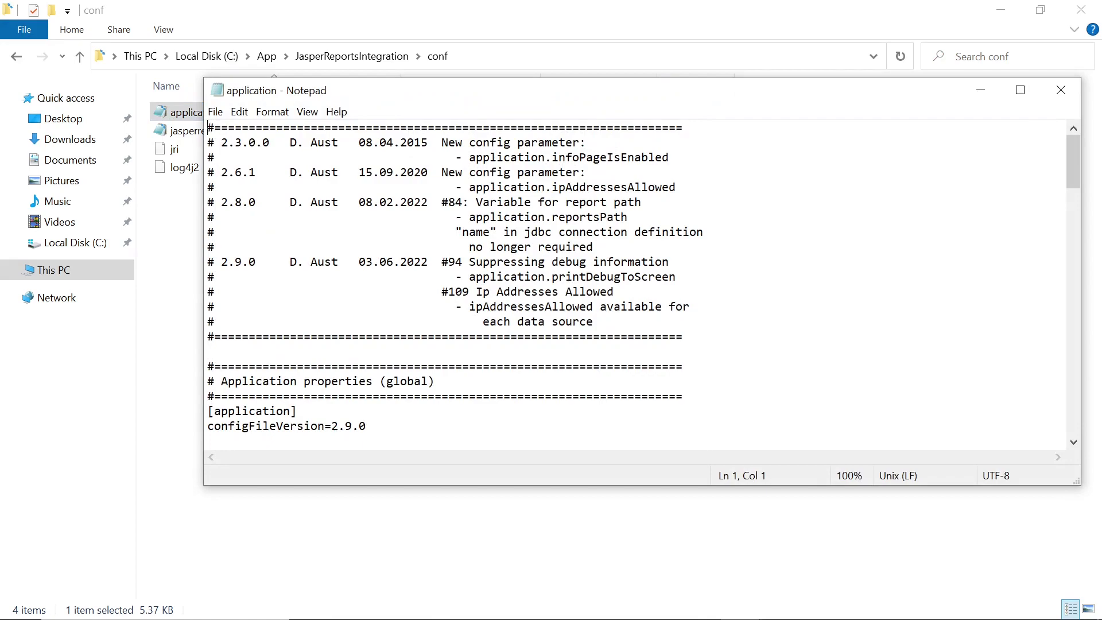
pyautogui.moveTo(505, 92); pyautogui.dragTo(468, 178)
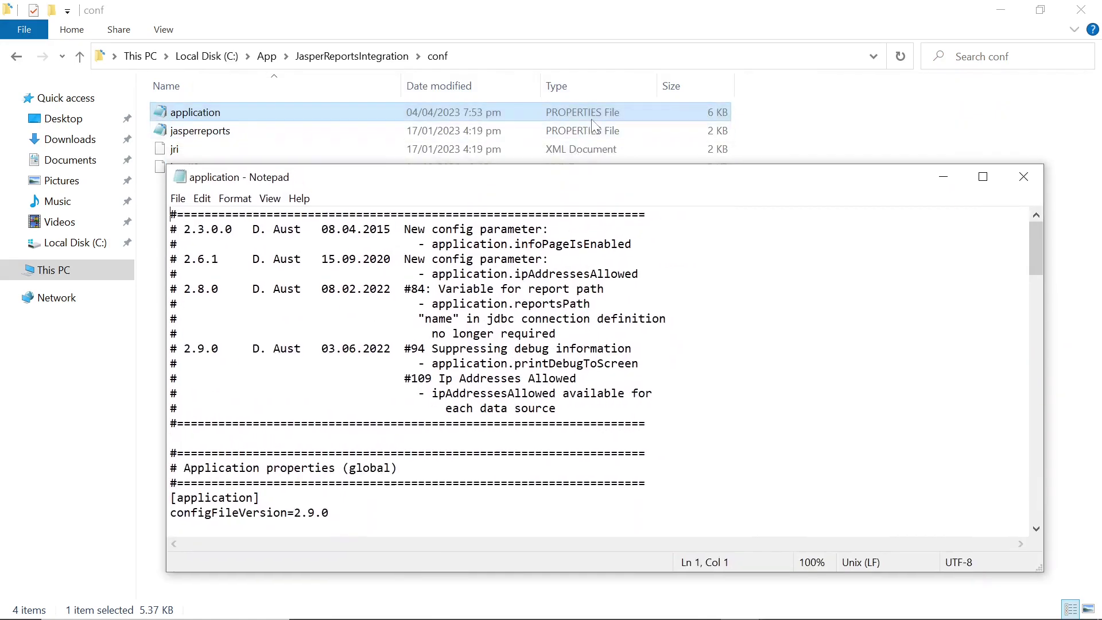
# Highlight the [datasource:default] section and its JDBC url and username values
pyautogui.scroll(-12, 606, 370)
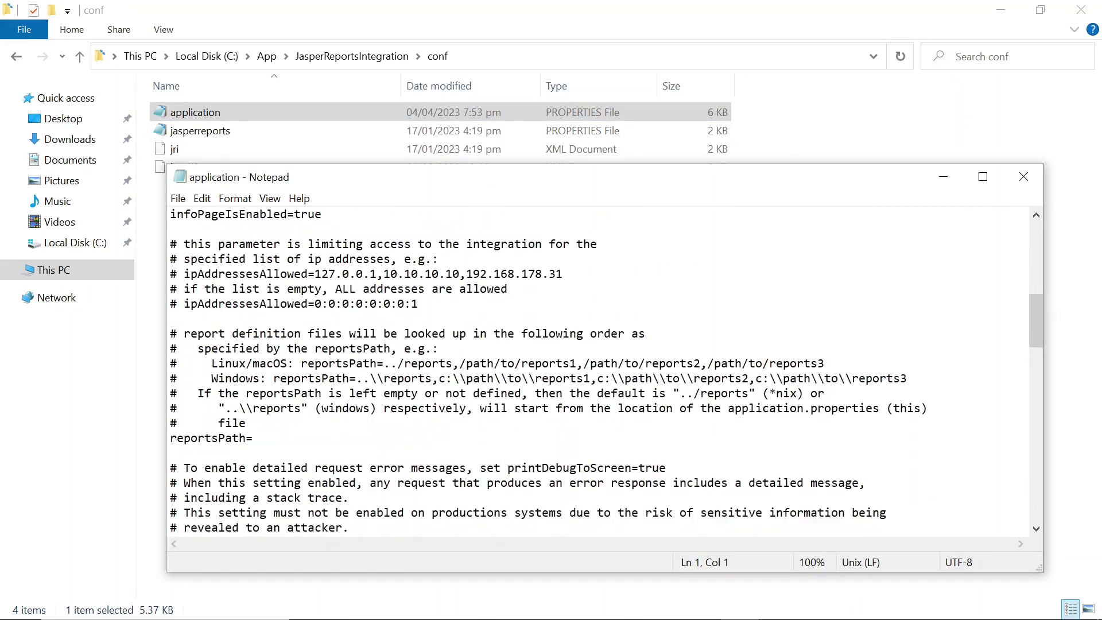
pyautogui.scroll(-4, 606, 370)
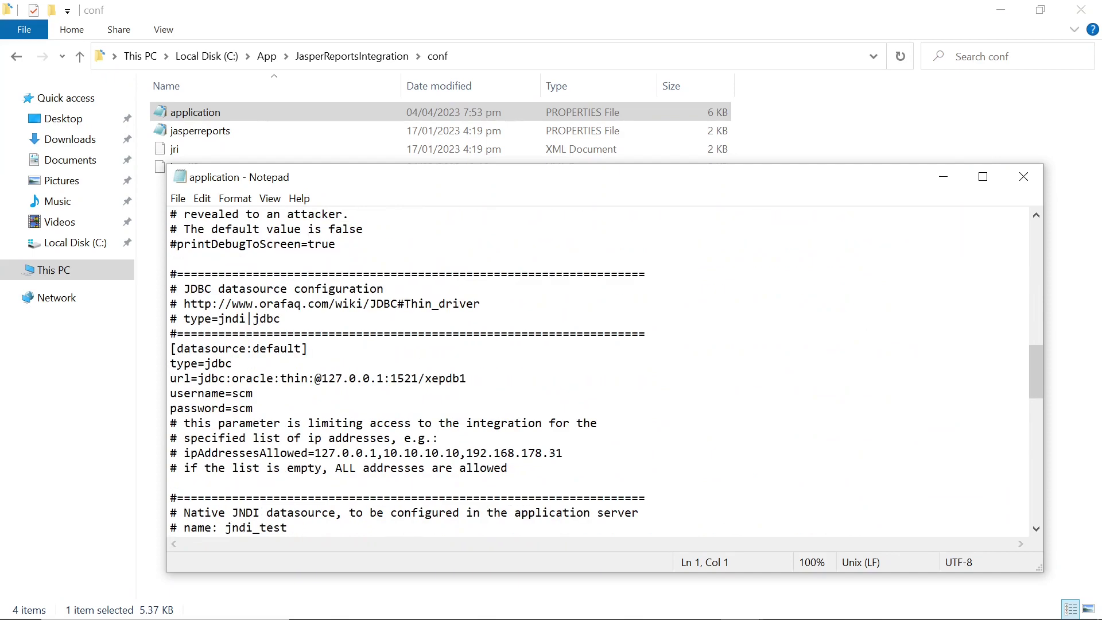
pyautogui.moveTo(177, 348); pyautogui.dragTo(302, 348)
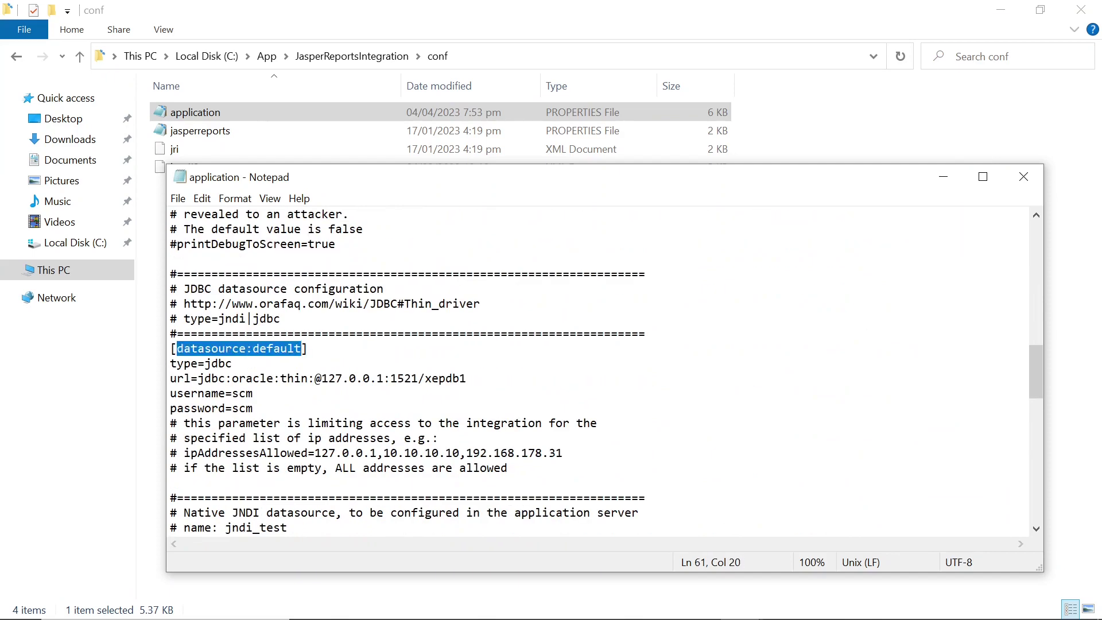
pyautogui.moveTo(198, 378); pyautogui.dragTo(465, 378)
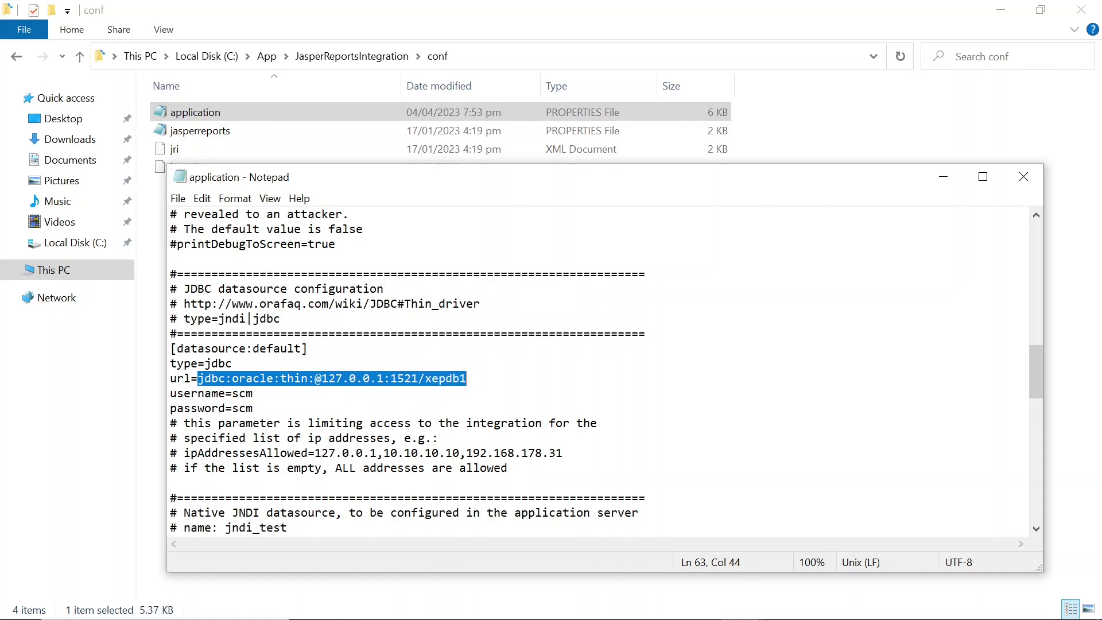
pyautogui.moveTo(231, 393); pyautogui.dragTo(253, 393)
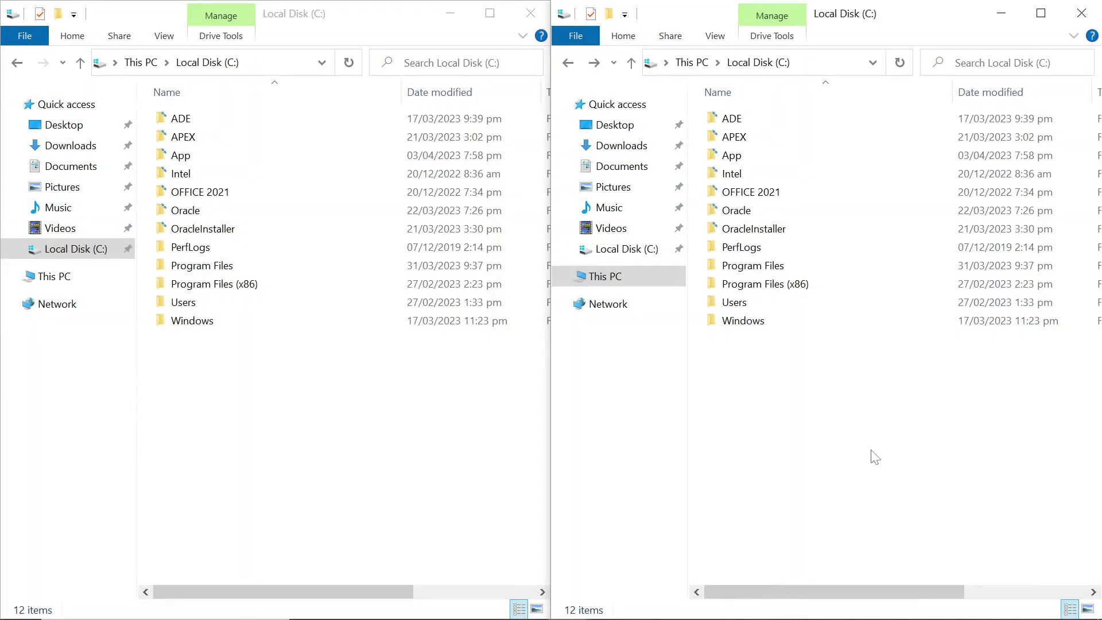
# Select jri.war in App\JasperReportsIntegration\webapp
pyautogui.click(166, 157)
pyautogui.doubleClick(167, 157)
pyautogui.doubleClick(184, 136)
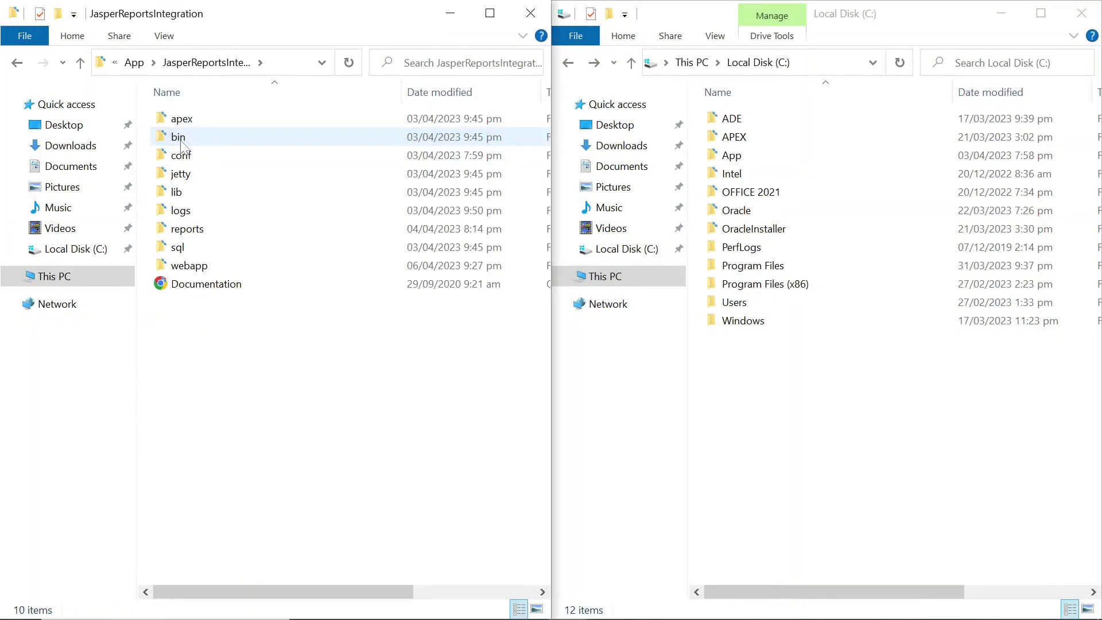
pyautogui.click(195, 265)
pyautogui.doubleClick(195, 267)
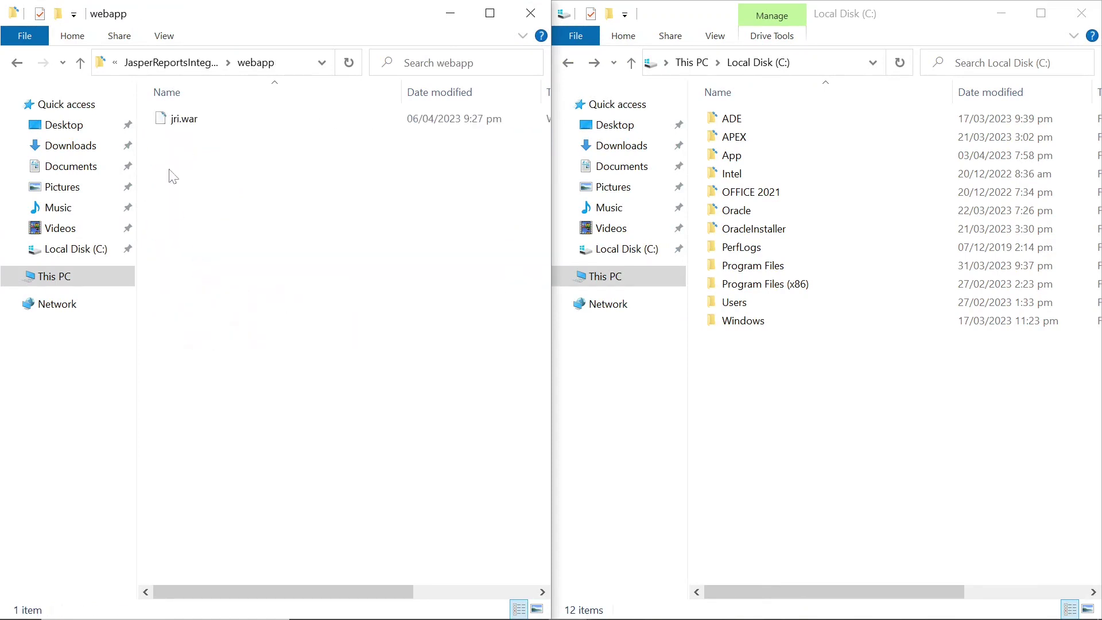
pyautogui.click(169, 120)
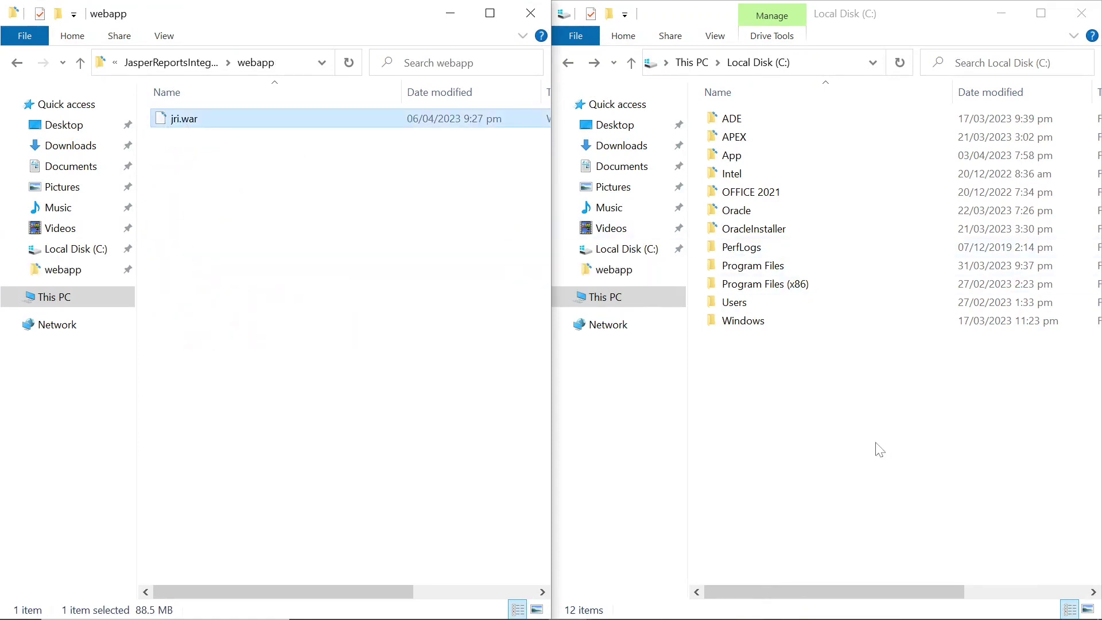
# Paste jri.war into Program Files\Apache Software Foundation\Tomcat 9.0\webapps
pyautogui.doubleClick(757, 266)
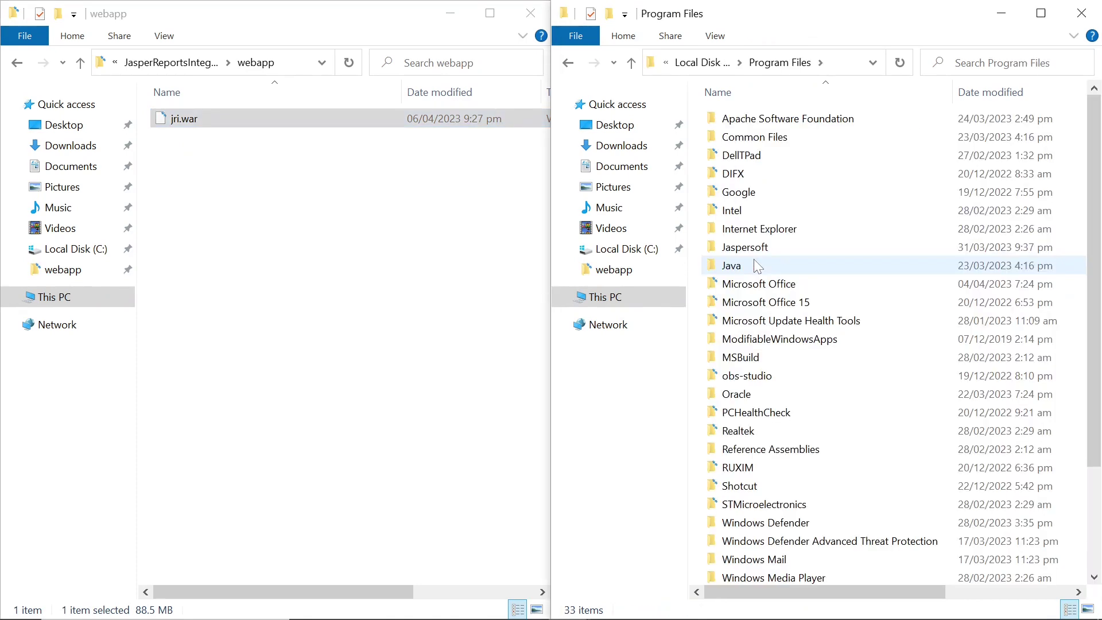
pyautogui.doubleClick(756, 123)
pyautogui.doubleClick(755, 122)
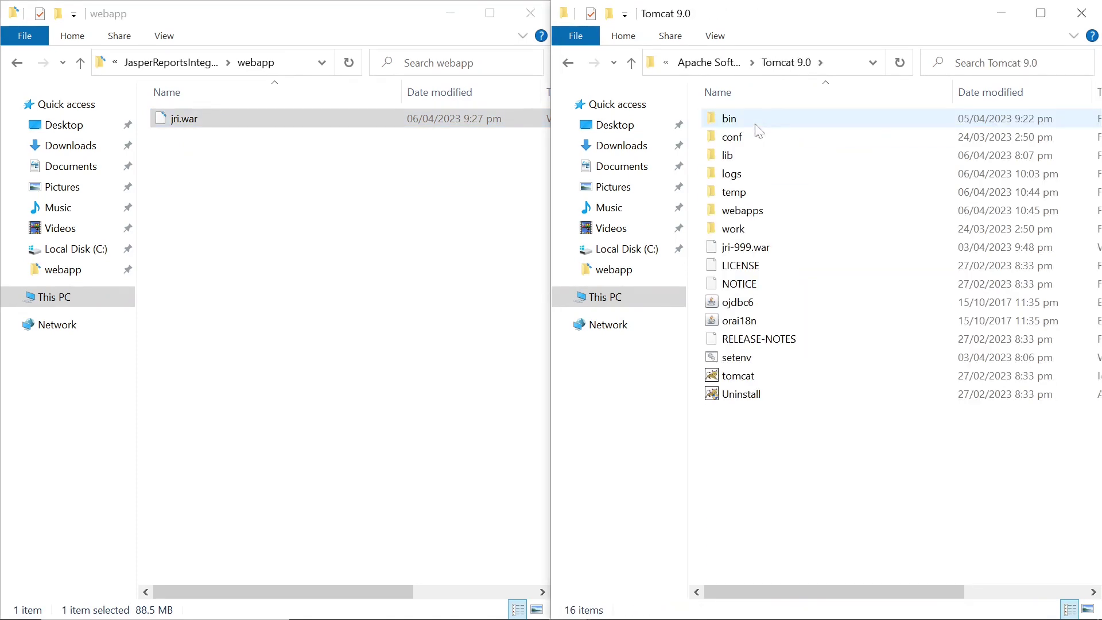
pyautogui.doubleClick(740, 211)
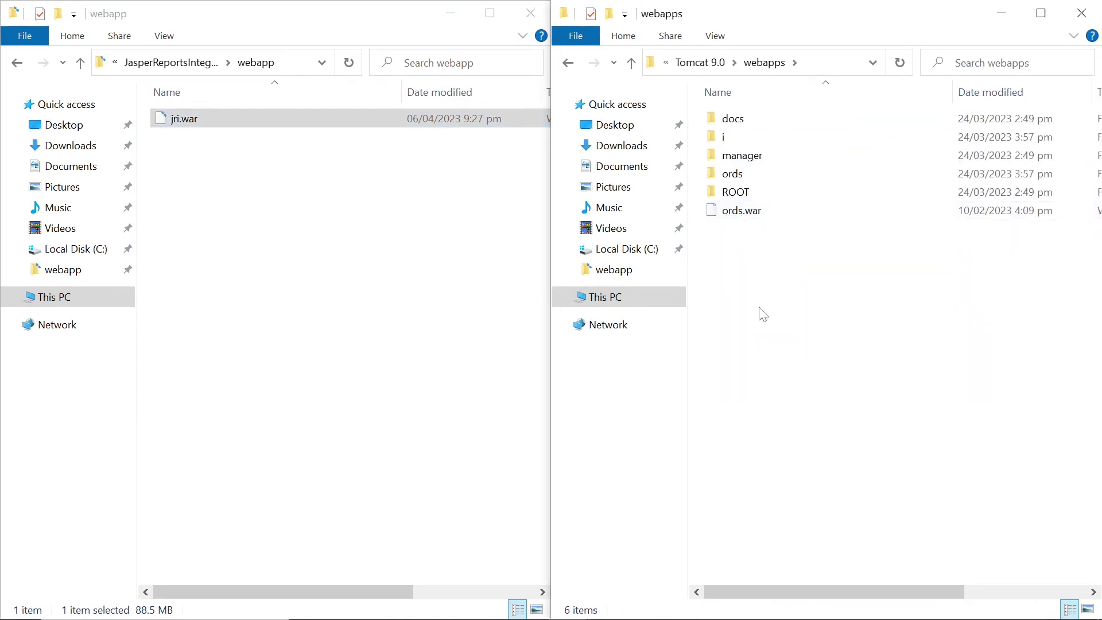
pyautogui.hotkey('ctrl', 'v')
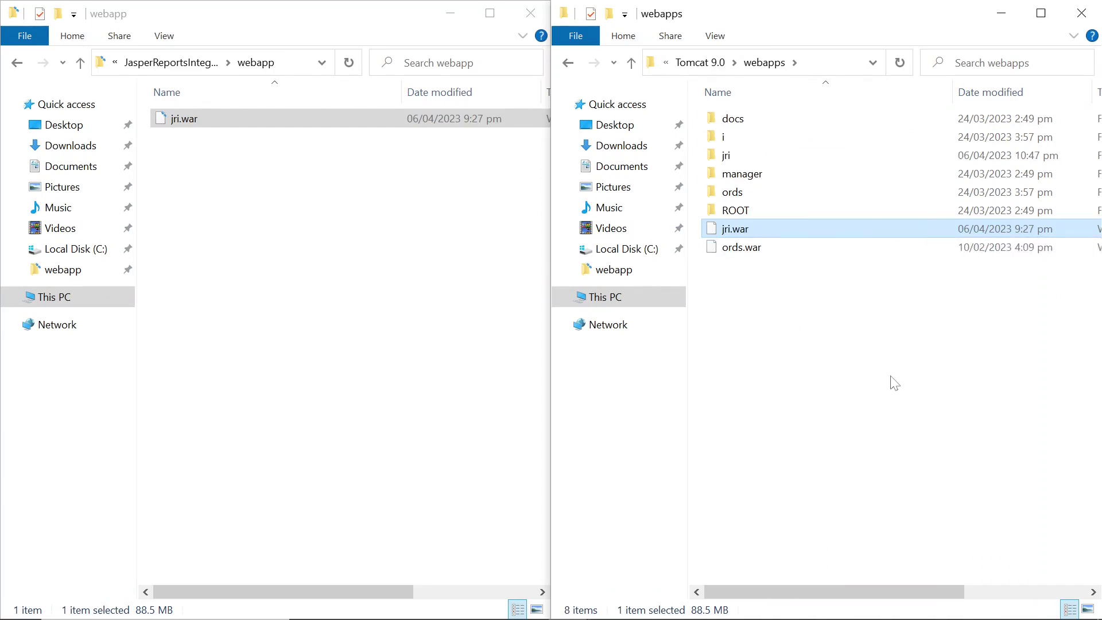
pyautogui.hotkey('alt', 'Tab')
# Stop and then start the Apache Tomcat 9.0 Tomcat9 service
pyautogui.click(979, 301)
pyautogui.click(517, 182)
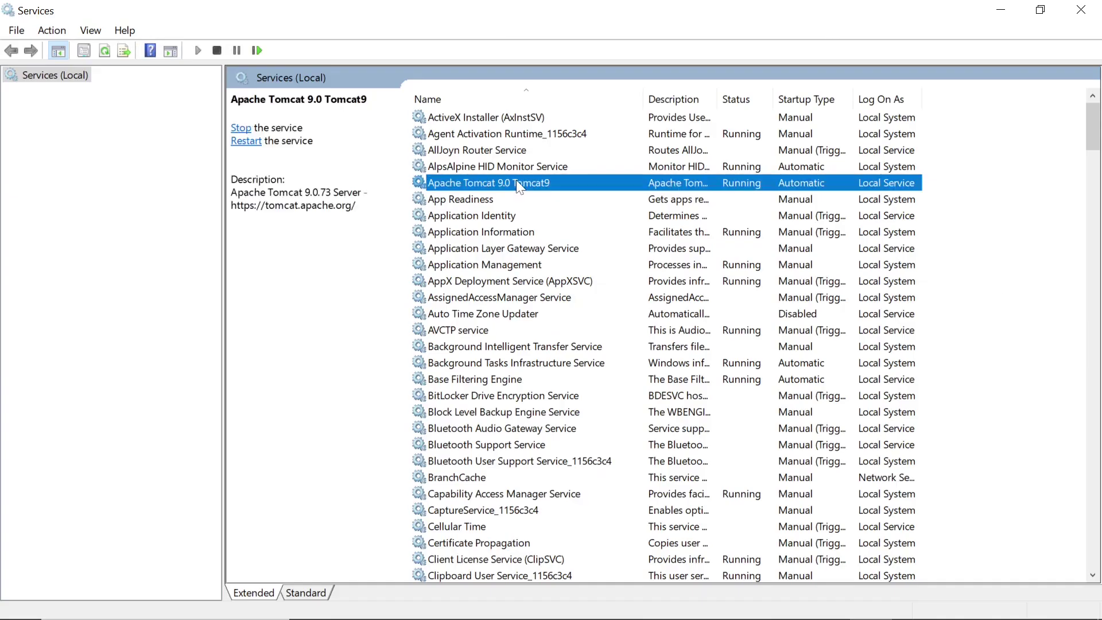
pyautogui.click(217, 50)
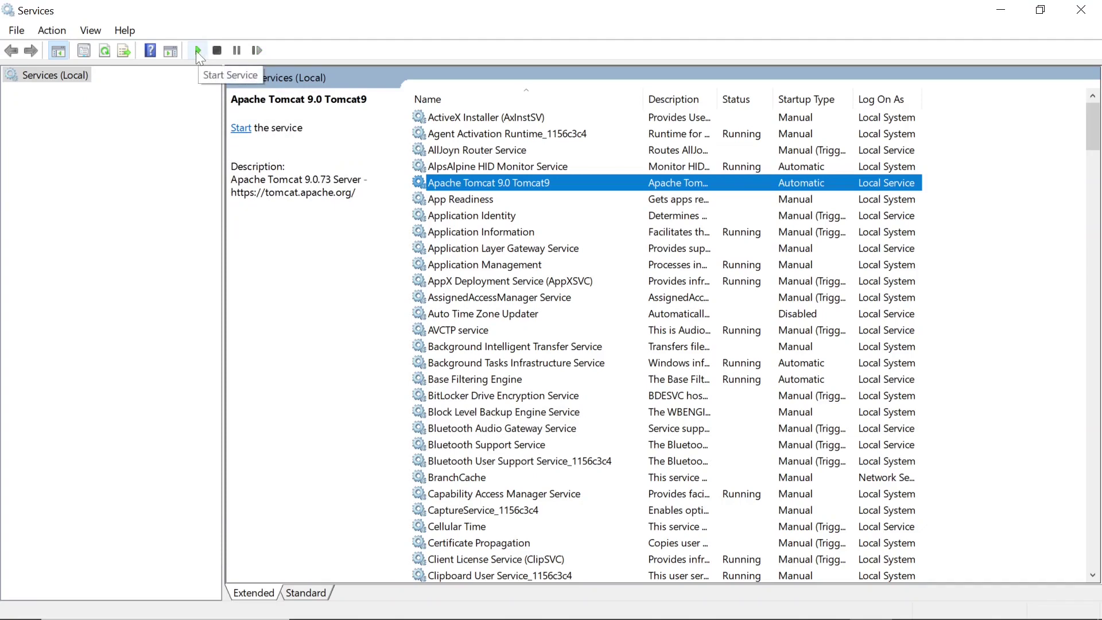
pyautogui.click(196, 51)
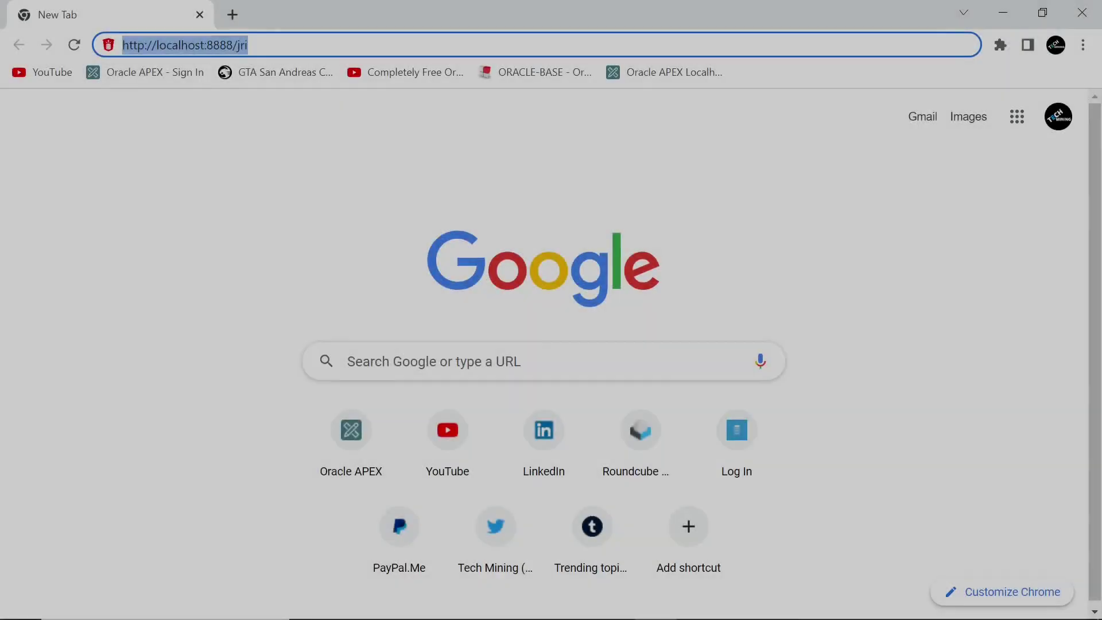
# Load localhost:8888/jri and test the default data source connection to XEPDB1
pyautogui.click(248, 45)
pyautogui.press('Return')
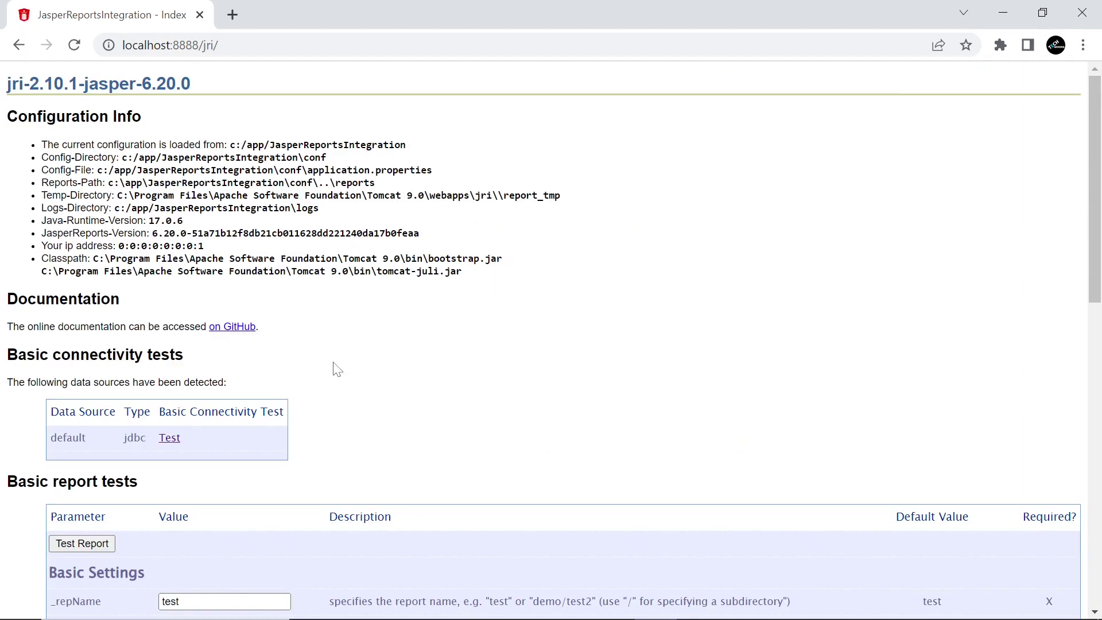
pyautogui.click(170, 439)
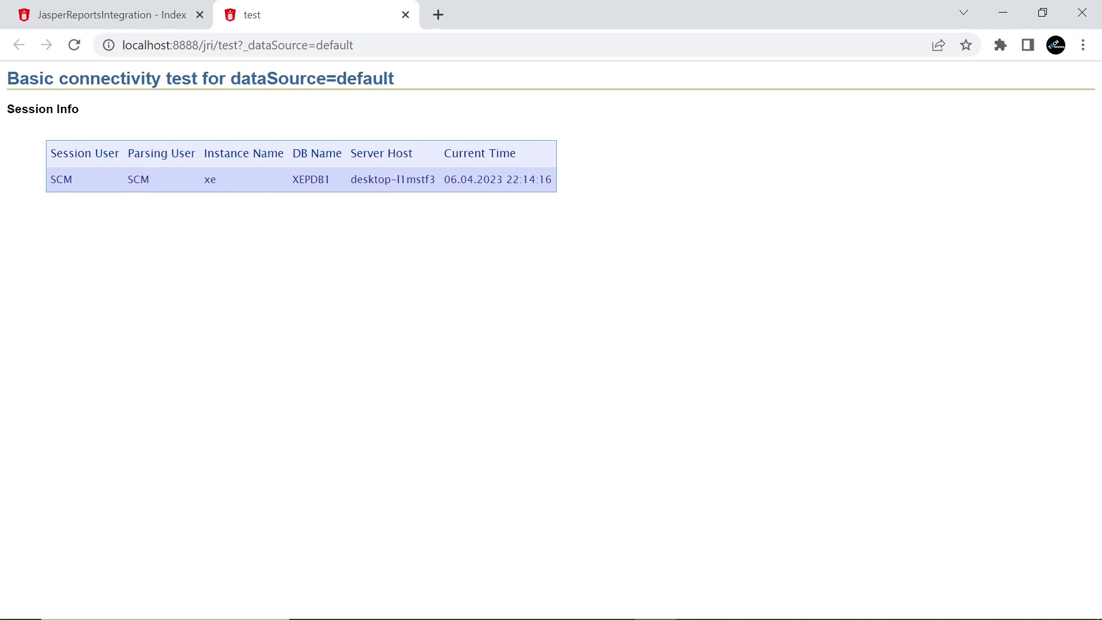
# Generate the Test Report from the index page as an Integration Test PDF
pyautogui.click(128, 21)
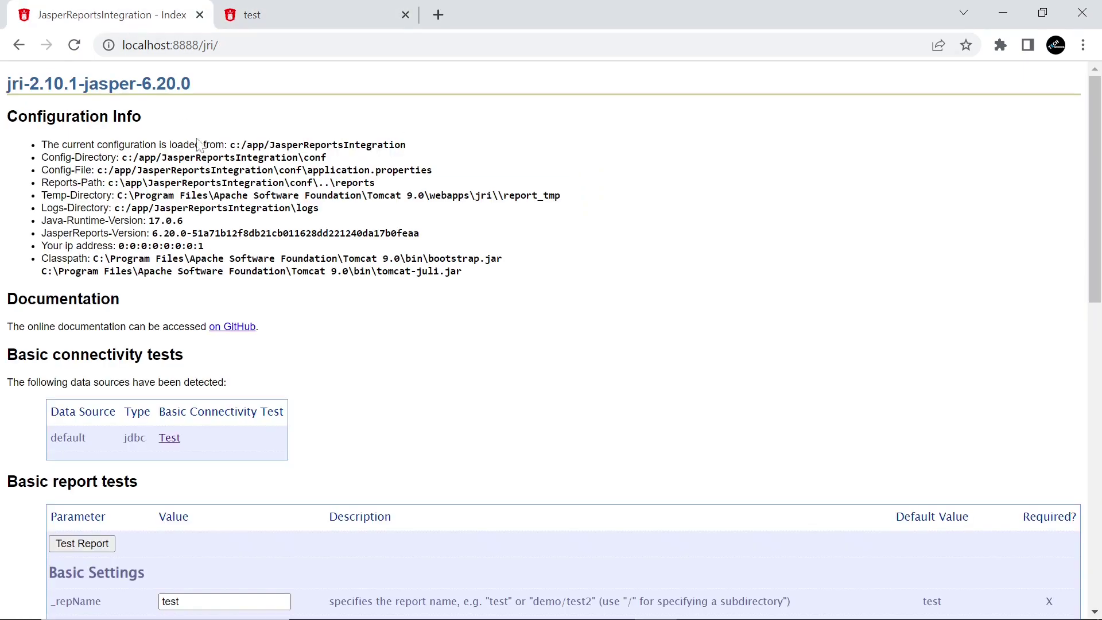
pyautogui.scroll(-2, 321, 324)
pyautogui.scroll(-3, 322, 325)
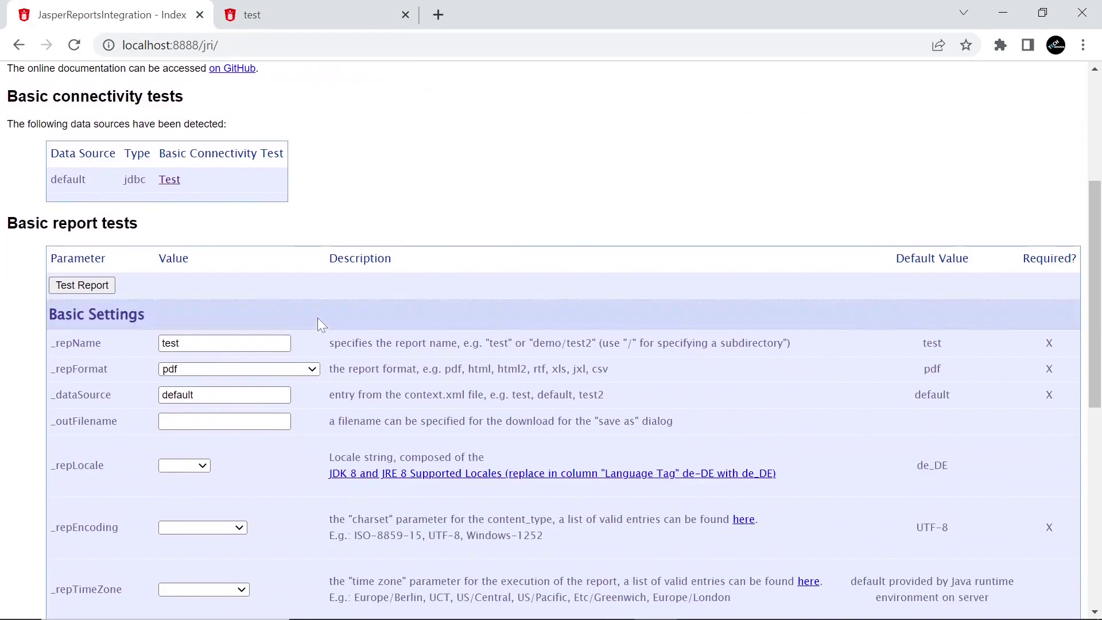
pyautogui.click(78, 287)
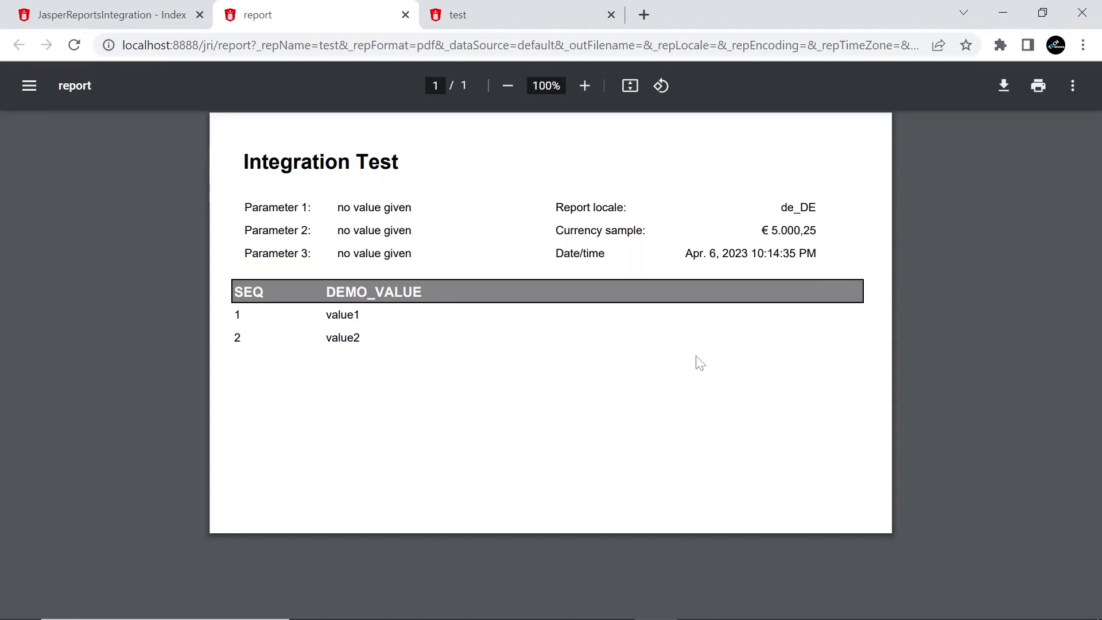
pyautogui.hotkey('alt', 'Tab')
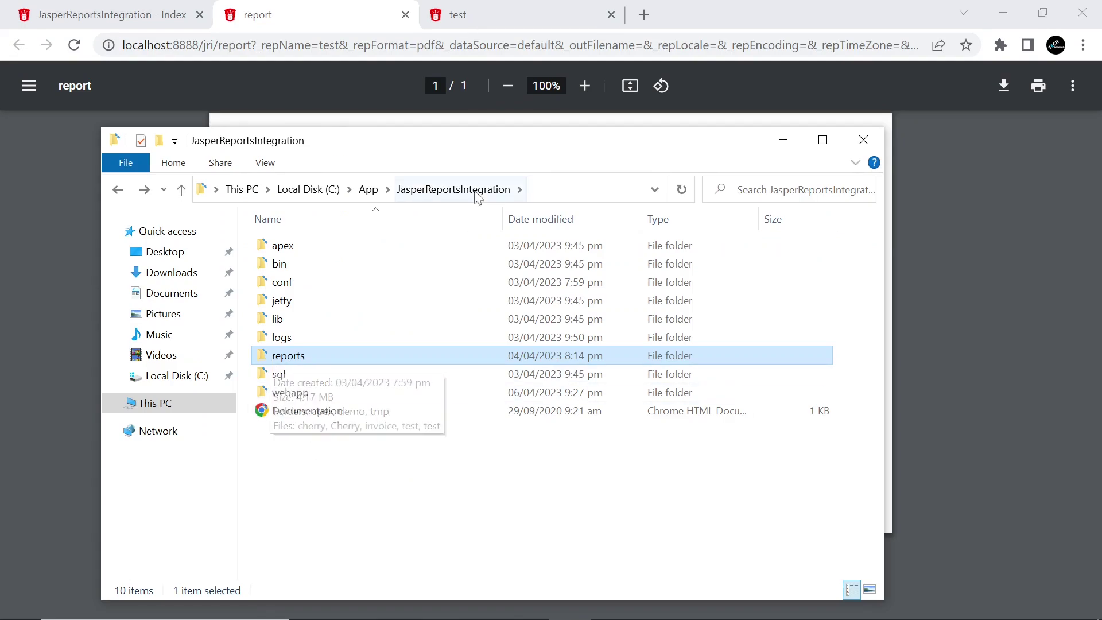
# Open the reports folder and select the test Jasper source file
pyautogui.doubleClick(265, 362)
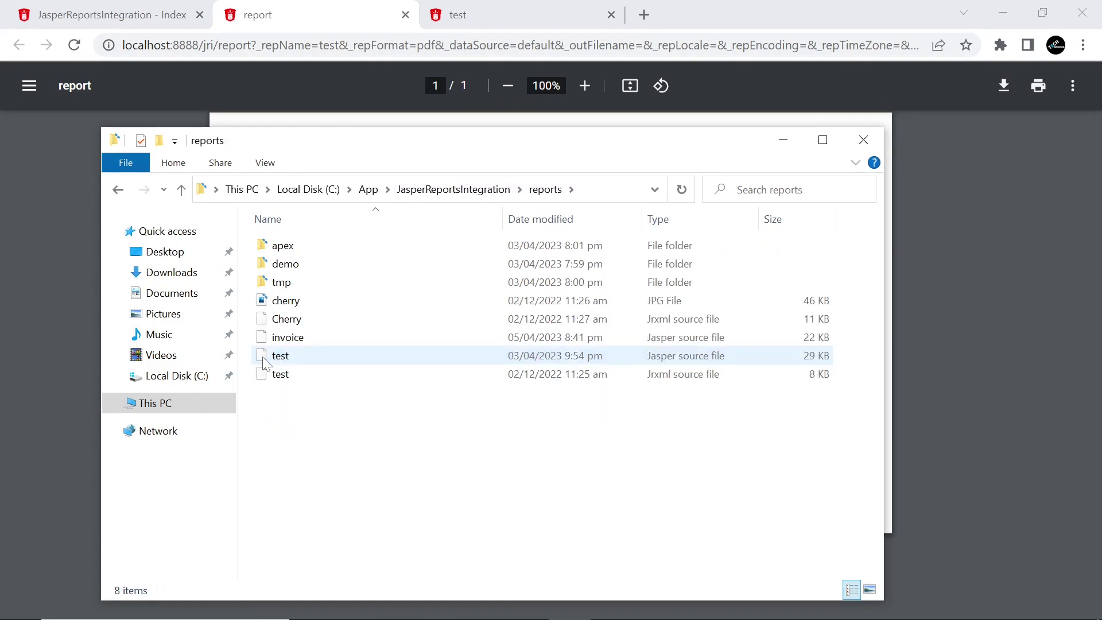
pyautogui.click(265, 361)
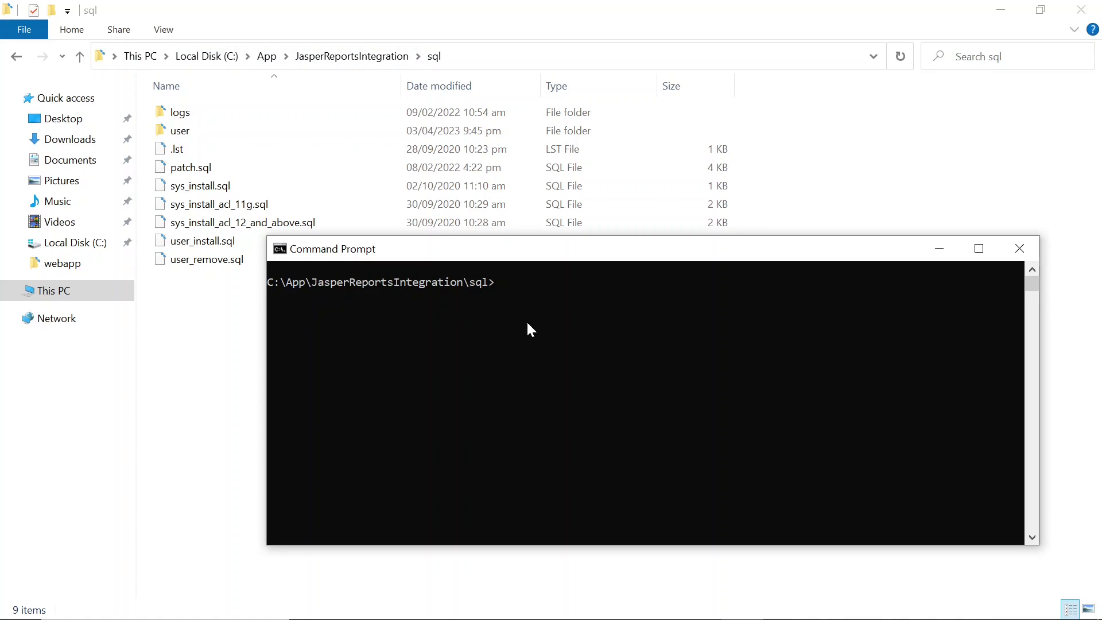
# Connect to SQL*Plus with sqlplus sys as sysdba and enter the sys password
pyautogui.write('sqlplus a')
pyautogui.press('BackSpace')
pyautogui.write('sys as sysdba')
pyautogui.press('Return')
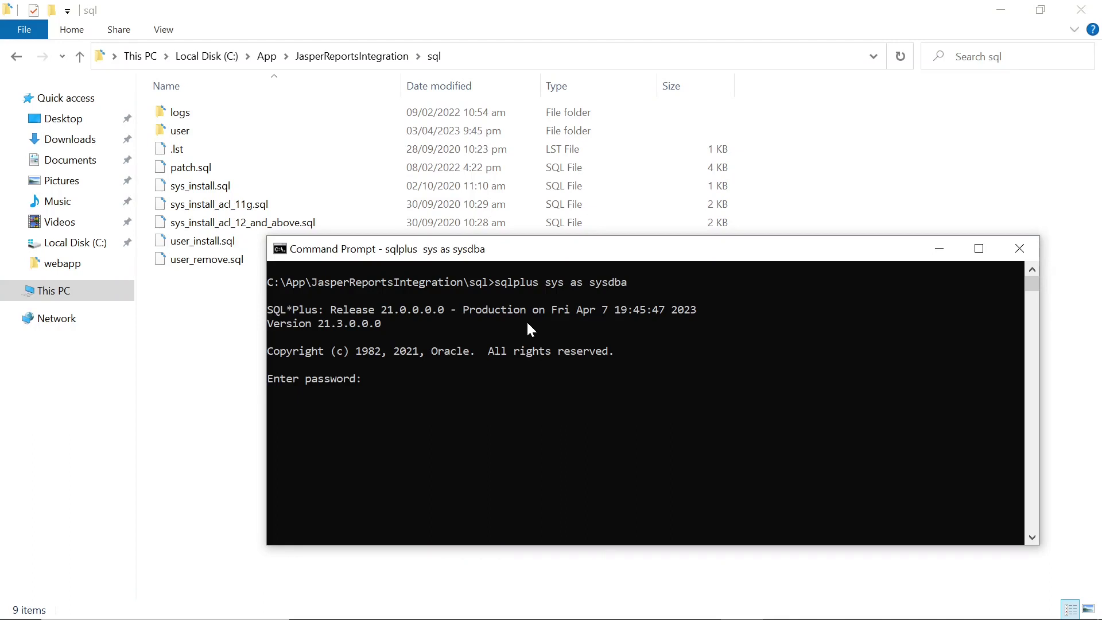
pyautogui.press('Return')
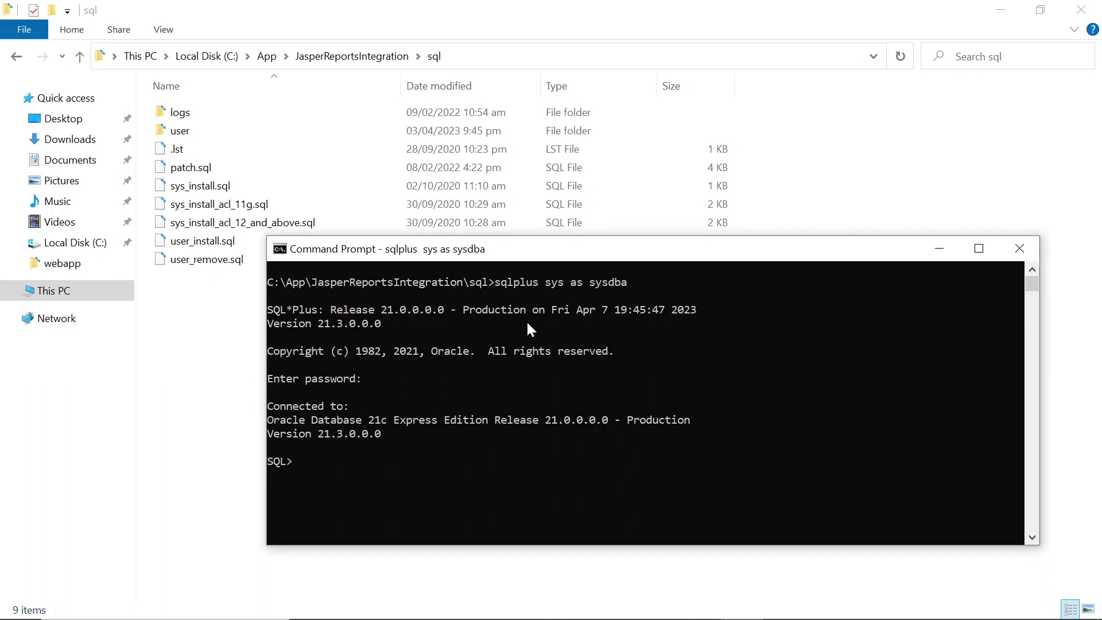
pyautogui.write('alter session set container=xepdb1;')
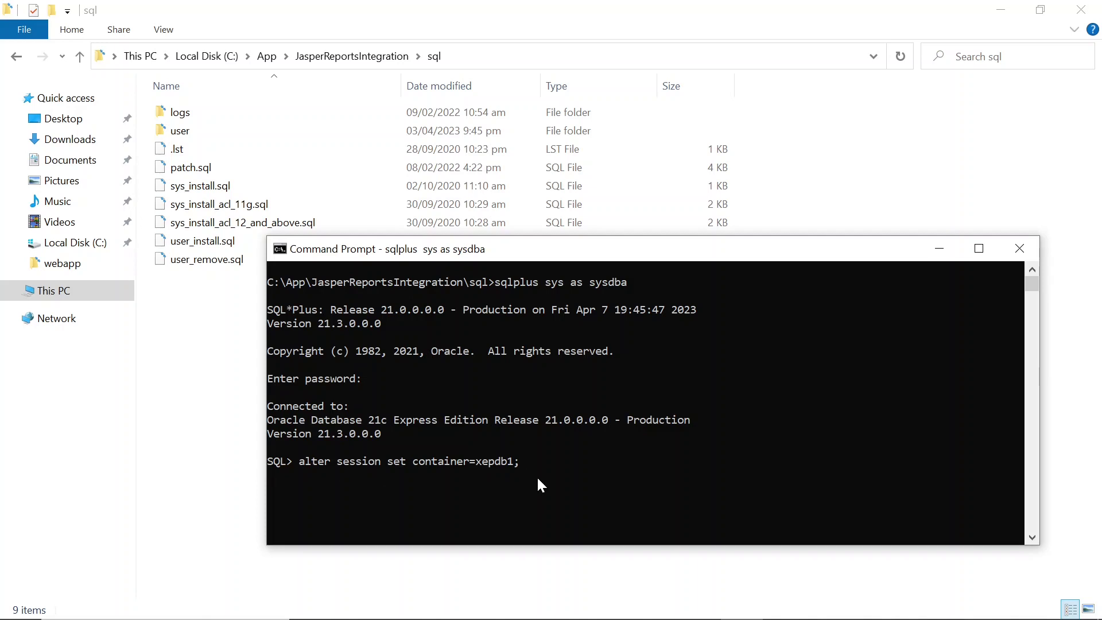
pyautogui.press('Return')
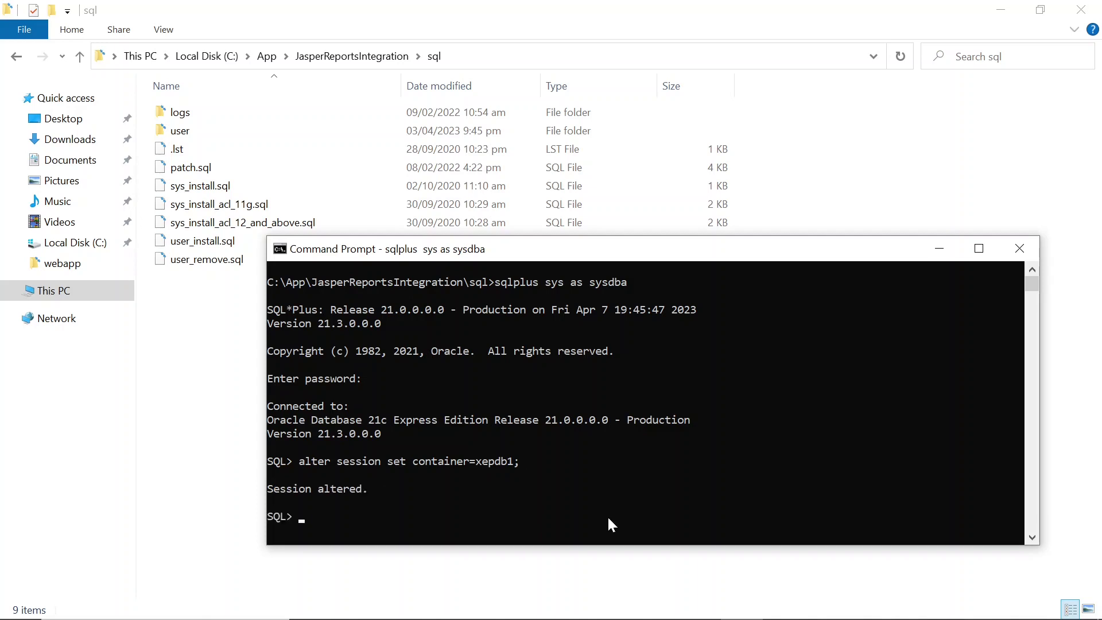
pyautogui.write('@sys_install.sql scm')
pyautogui.press('Return')
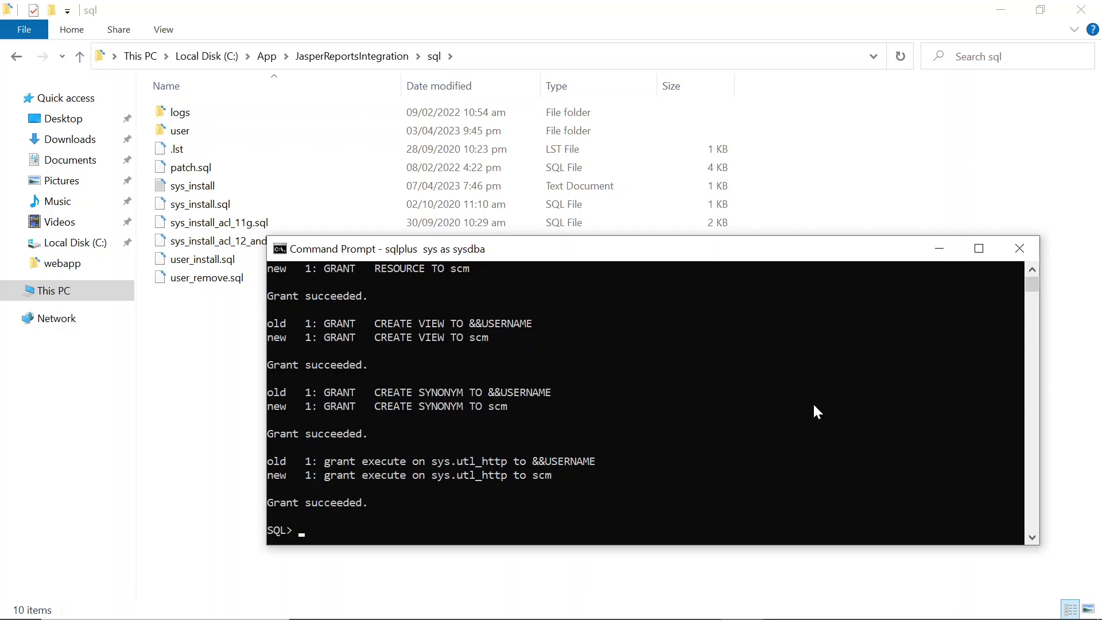
pyautogui.write('@sys_install_acl_12_and_above.sql scm localhost')
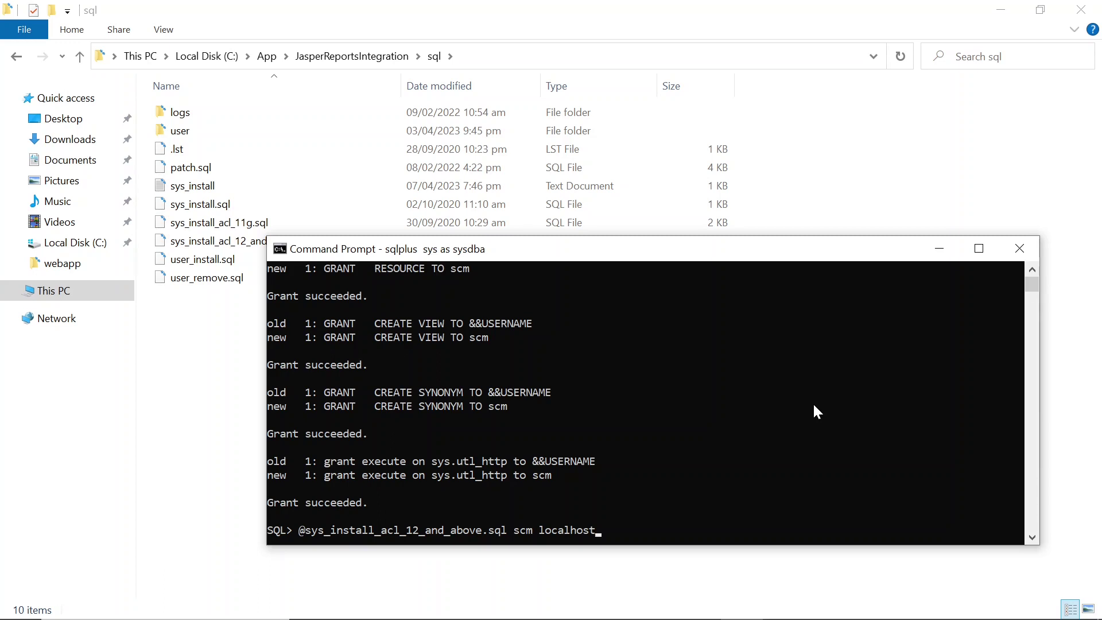
# Run sys_install_acl_12_and_above.sql for scm and localhost, confirm it, then exit SQL*Plus
pyautogui.moveTo(716, 254); pyautogui.dragTo(729, 280)
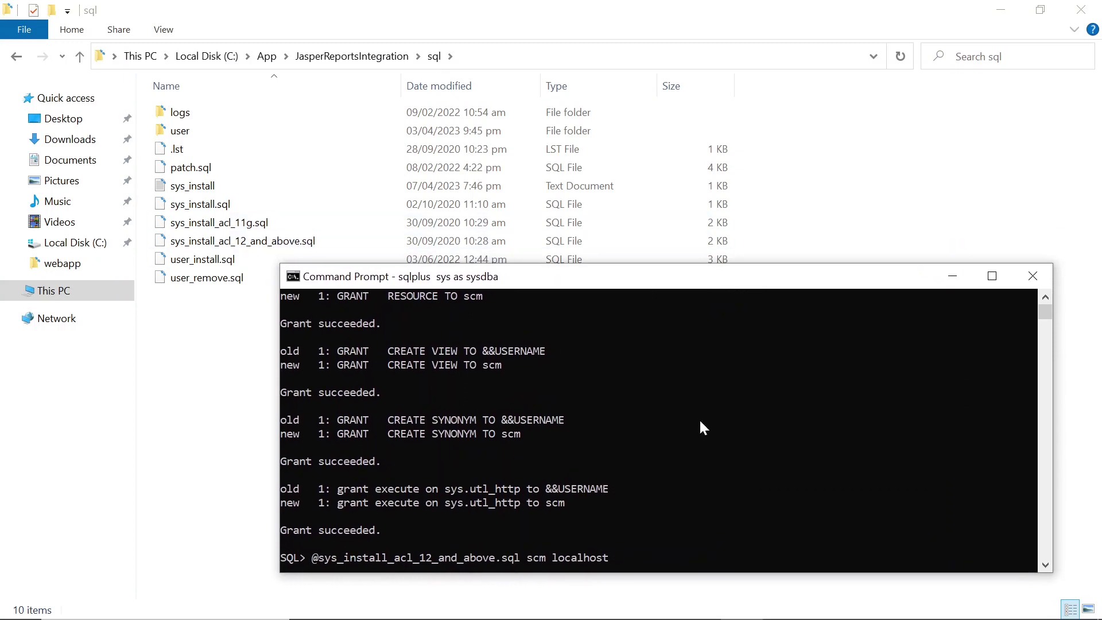
pyautogui.press('Return')
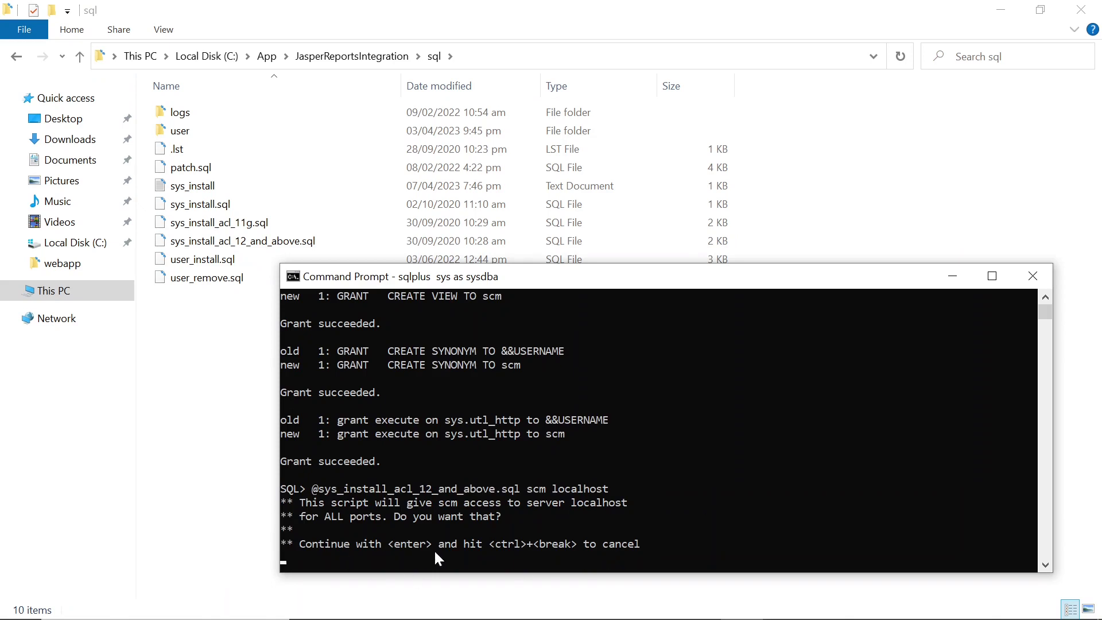
pyautogui.press('Return')
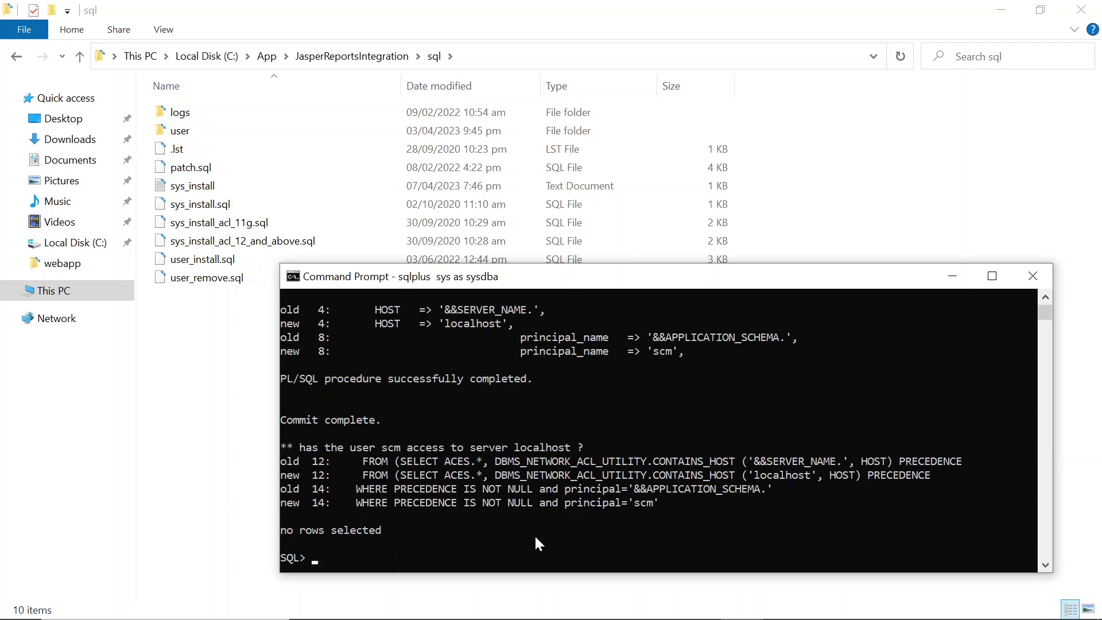
pyautogui.write('exit')
pyautogui.press('Return')
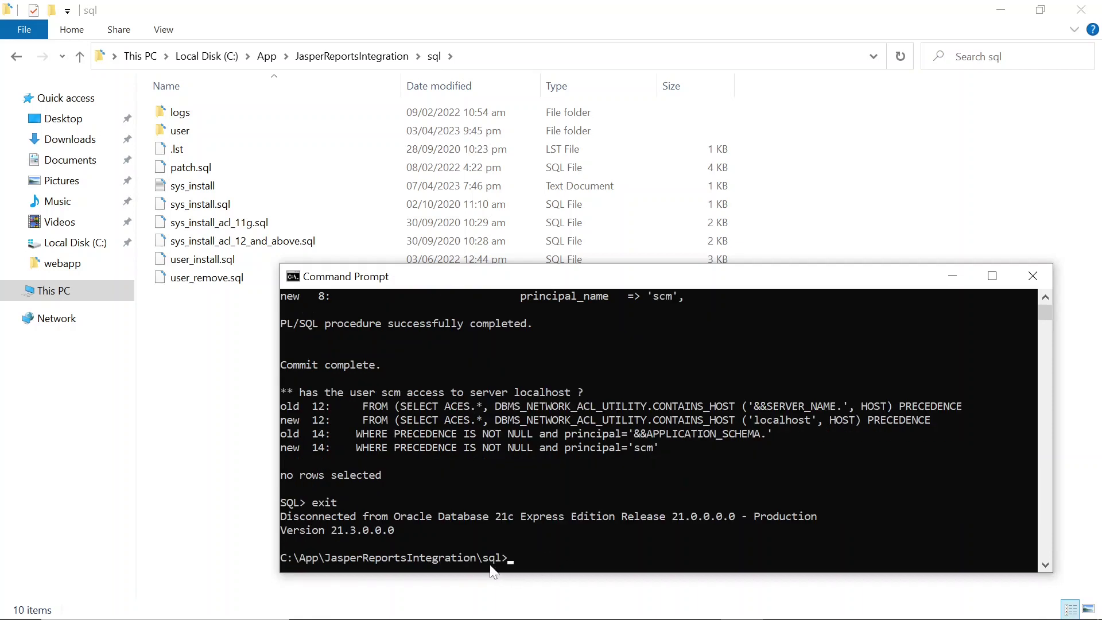
# Set NLS_LANG to AMERICAN_AMERICA.AL32UTF8 in the console
pyautogui.moveTo(484, 560); pyautogui.dragTo(499, 560)
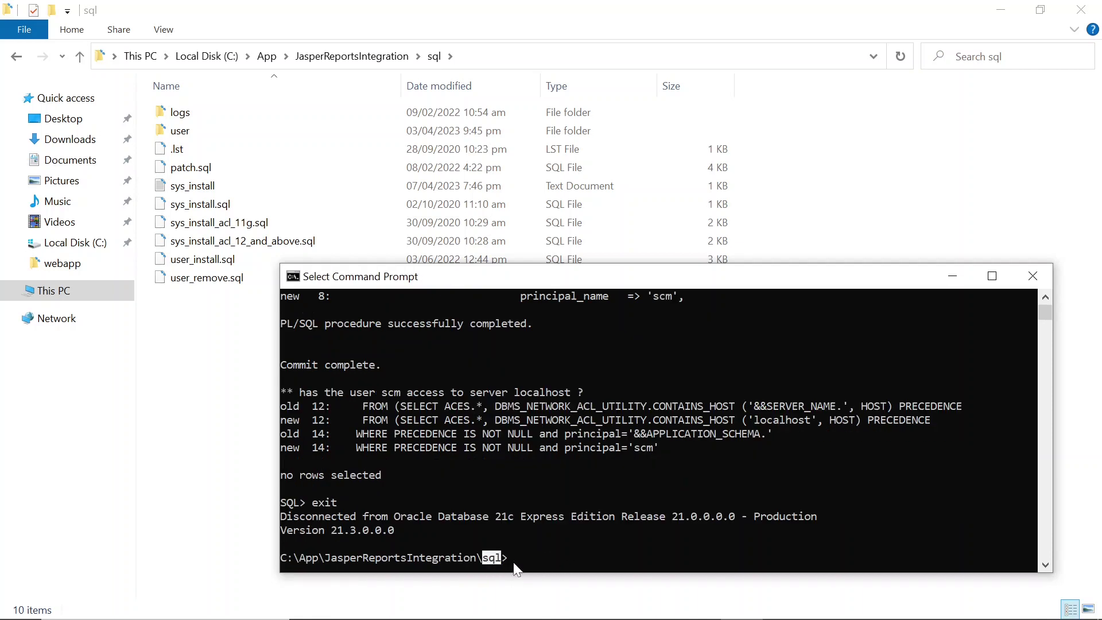
pyautogui.click(531, 571)
pyautogui.rightClick(533, 572)
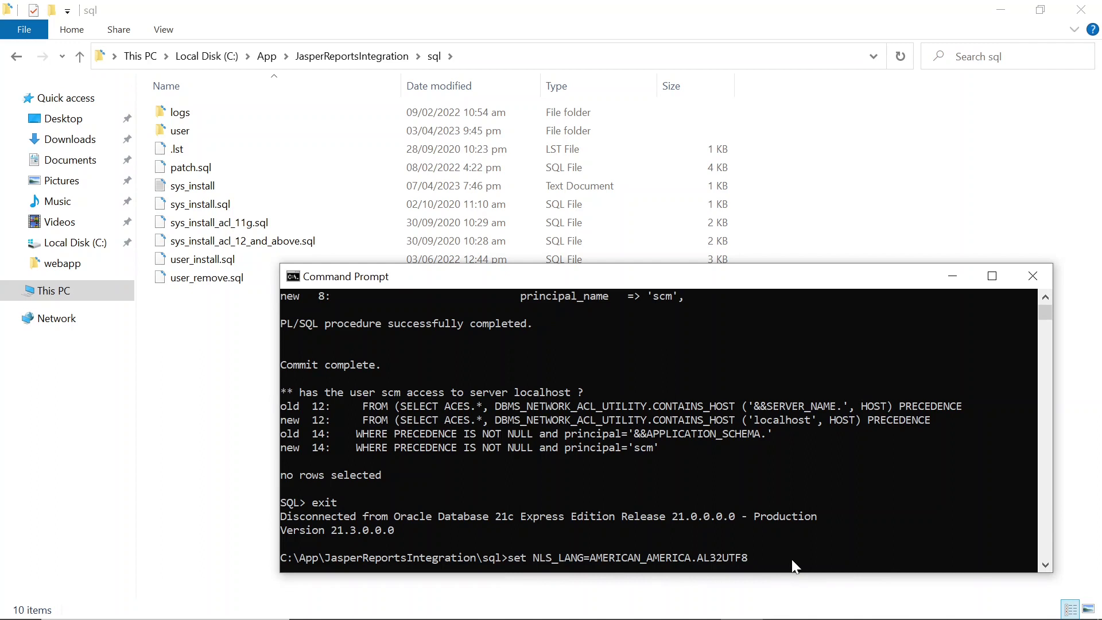
pyautogui.press('Return')
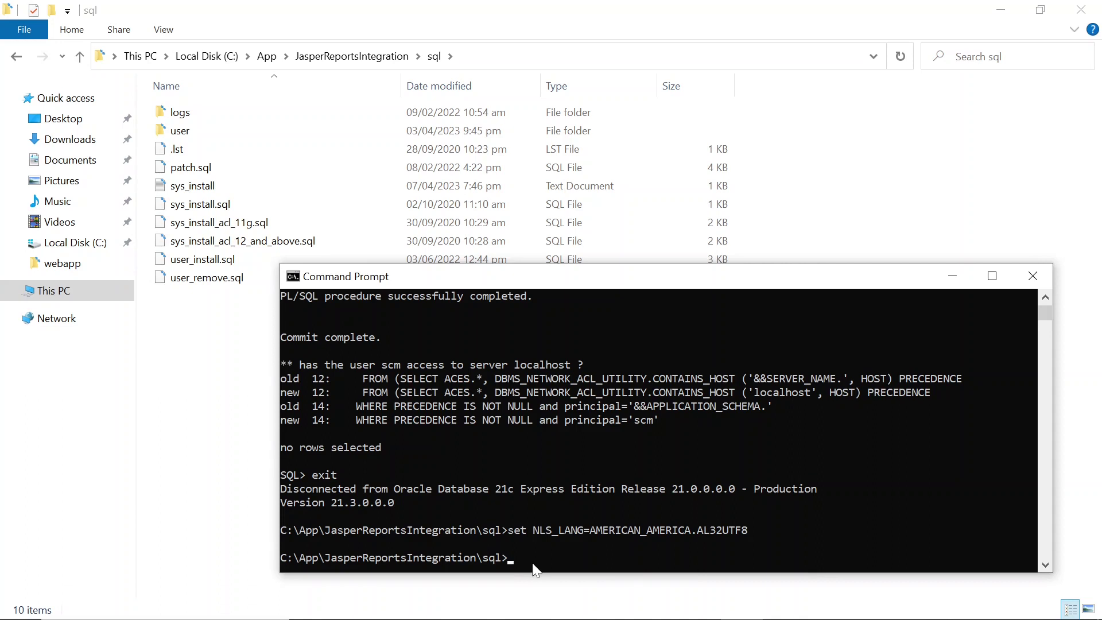
pyautogui.write('sqlplus scm/scm@localhost:1521/xepdb1')
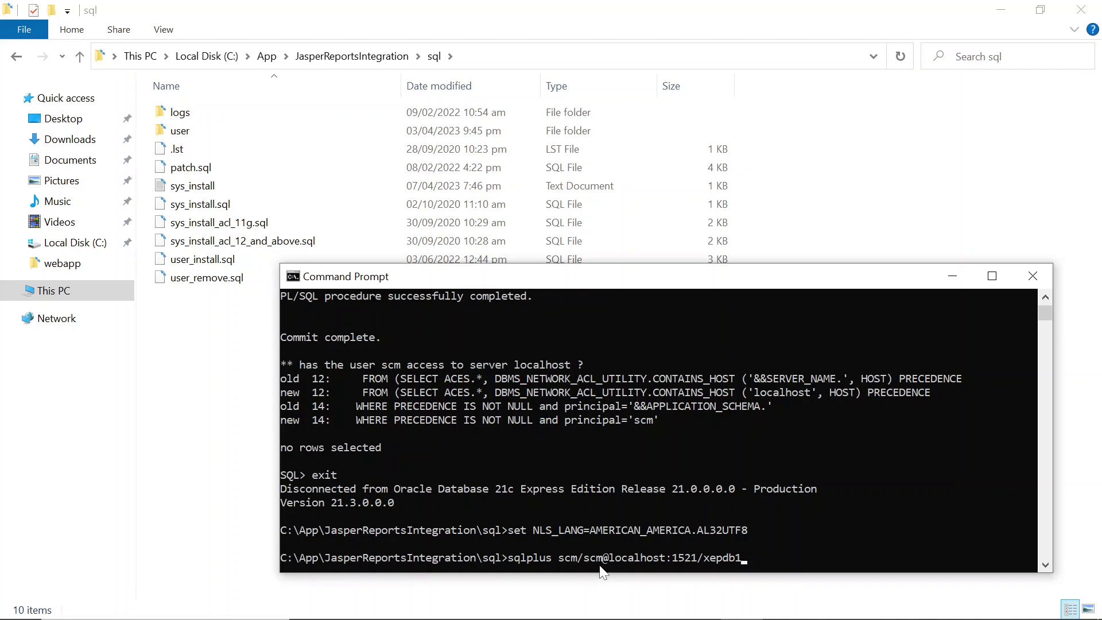
pyautogui.press('Return')
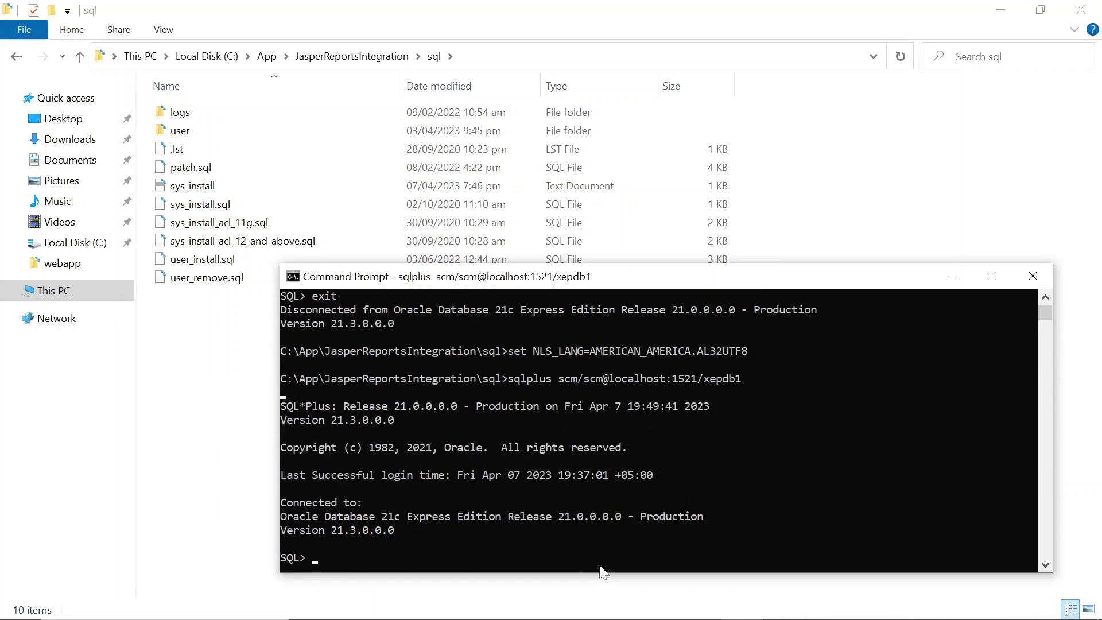
pyautogui.write('@user_install.sql')
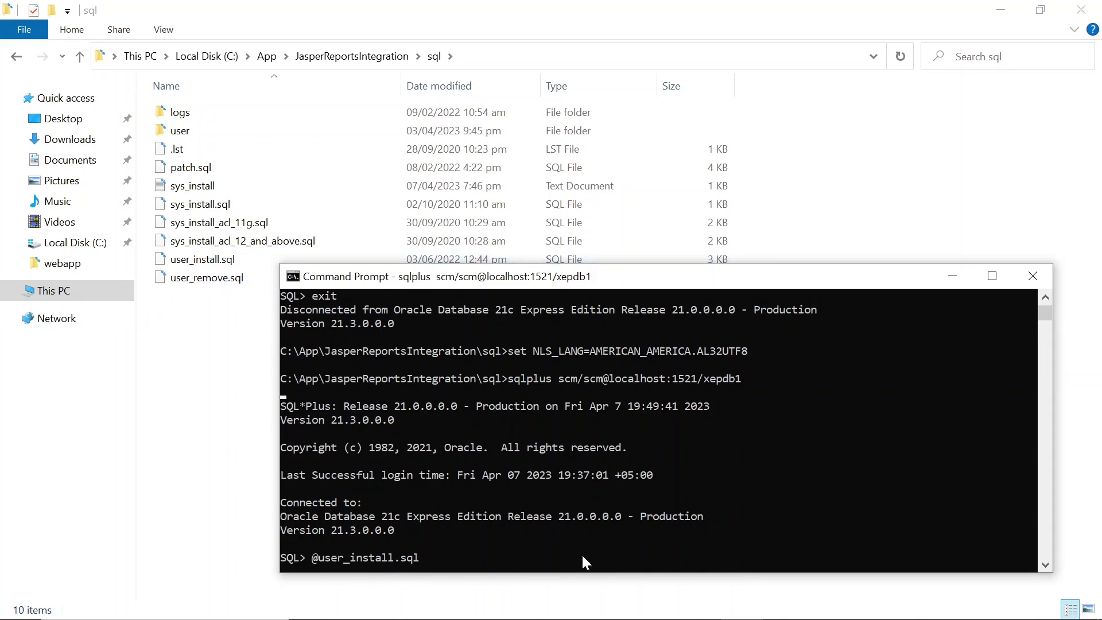
pyautogui.press('Return')
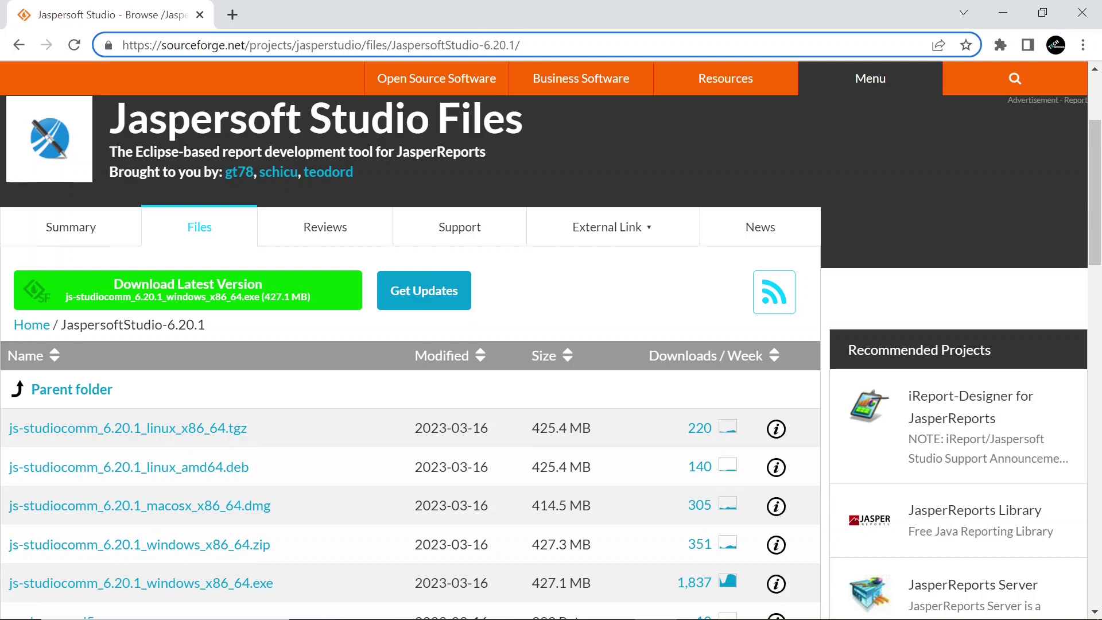
# Select the address of the Jaspersoft Studio 6.20.1 SourceForge files page
pyautogui.moveTo(520, 44); pyautogui.dragTo(122, 45)
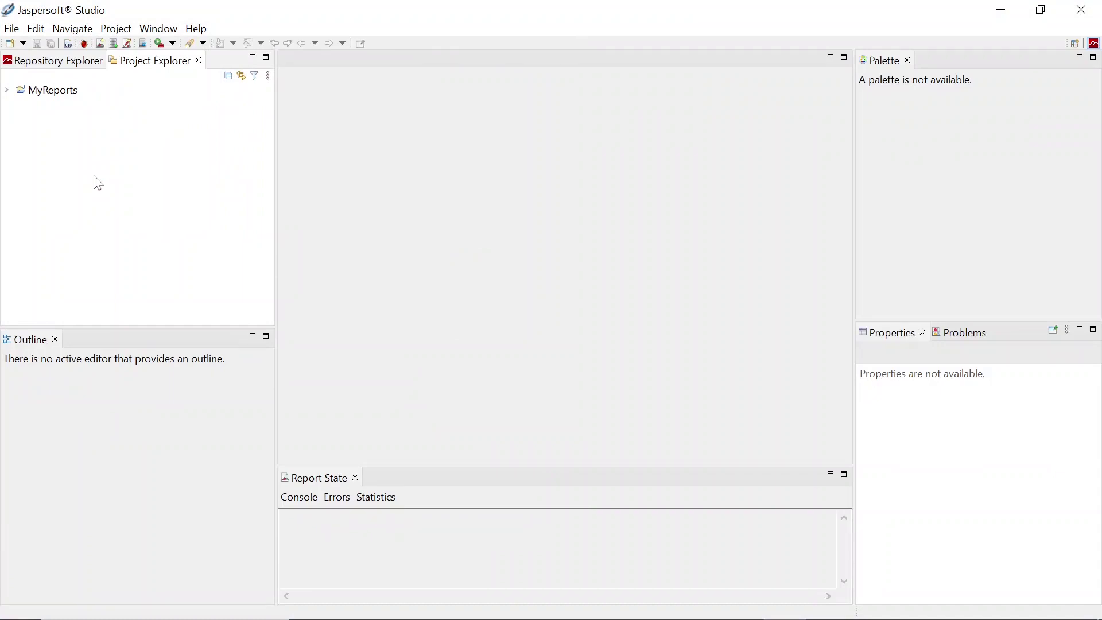
# Create a data adapter file SMC_DataAdapter.jrdax and choose Database JDBC Connection as its type
pyautogui.click(13, 30)
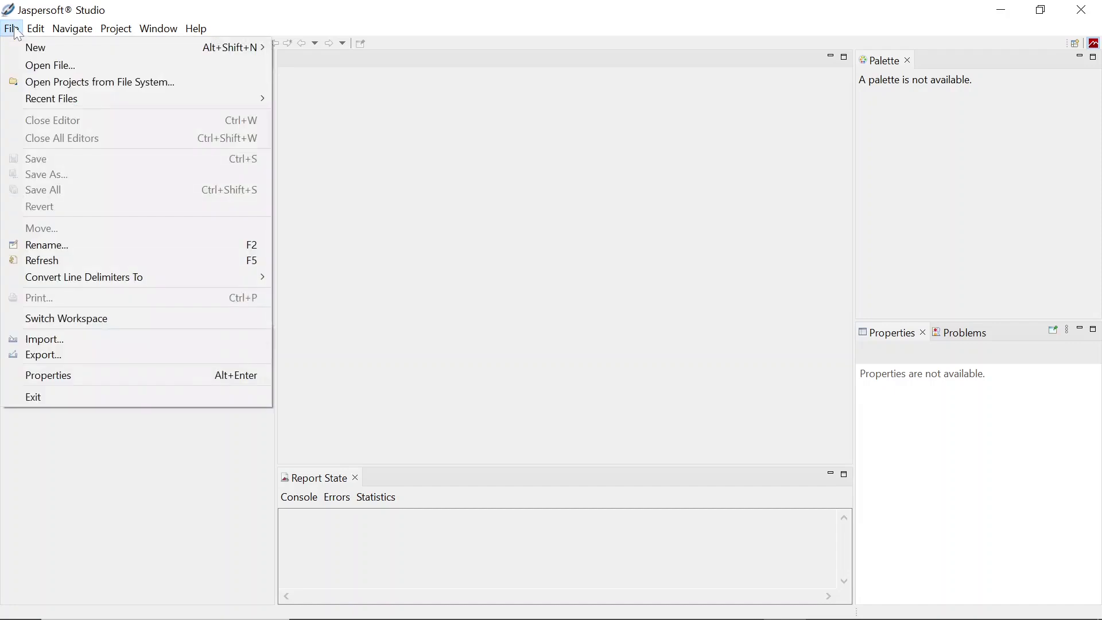
pyautogui.moveTo(36, 47)
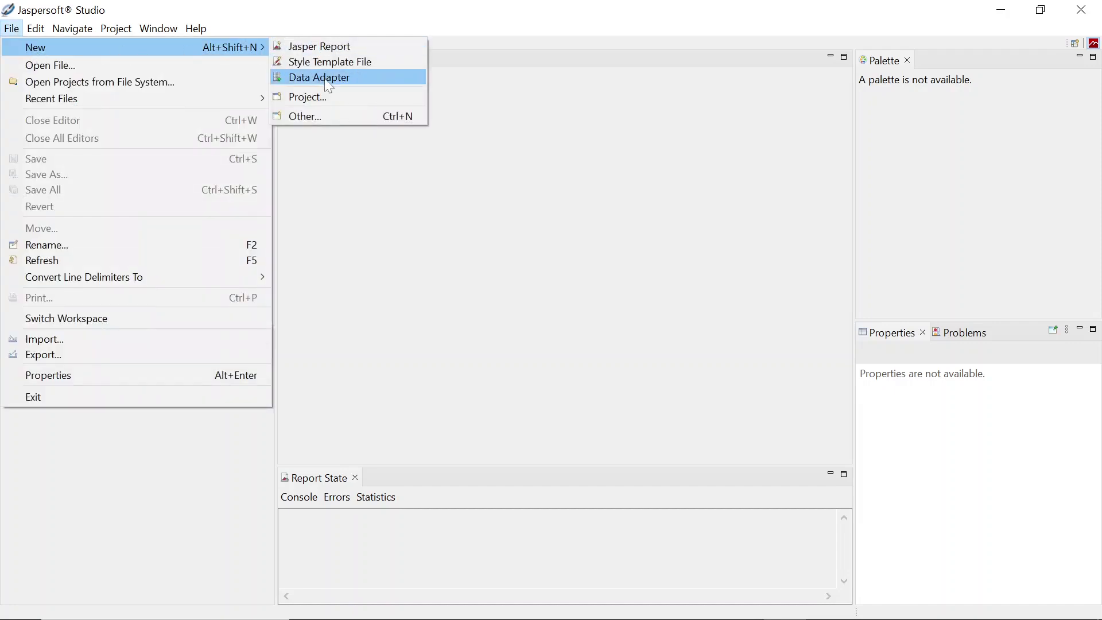
pyautogui.click(329, 80)
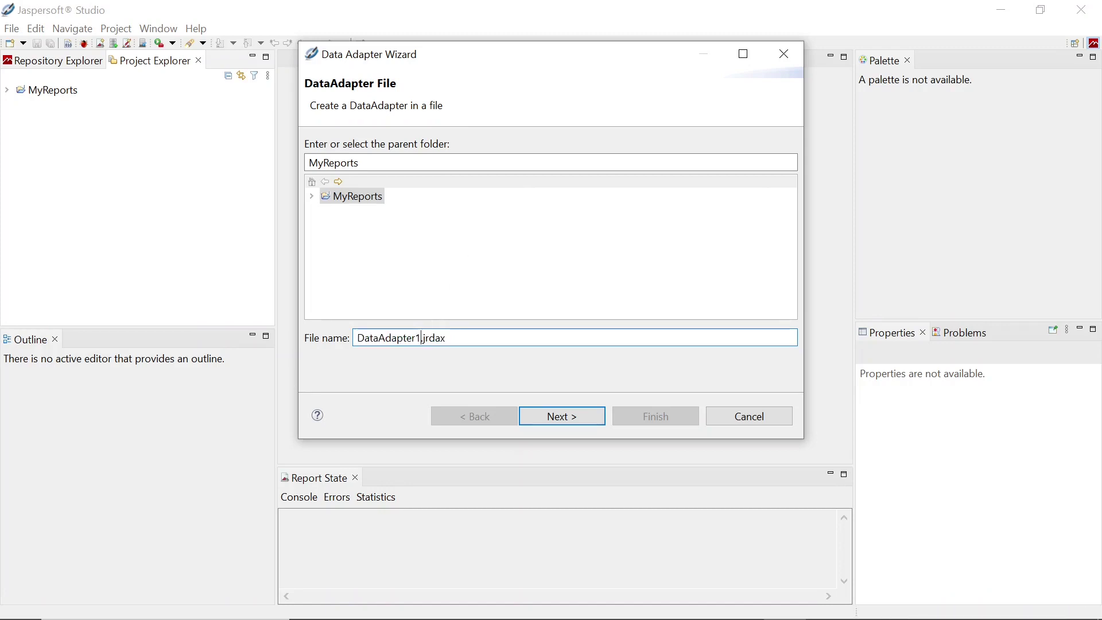
pyautogui.doubleClick(390, 337)
pyautogui.write('SMC')
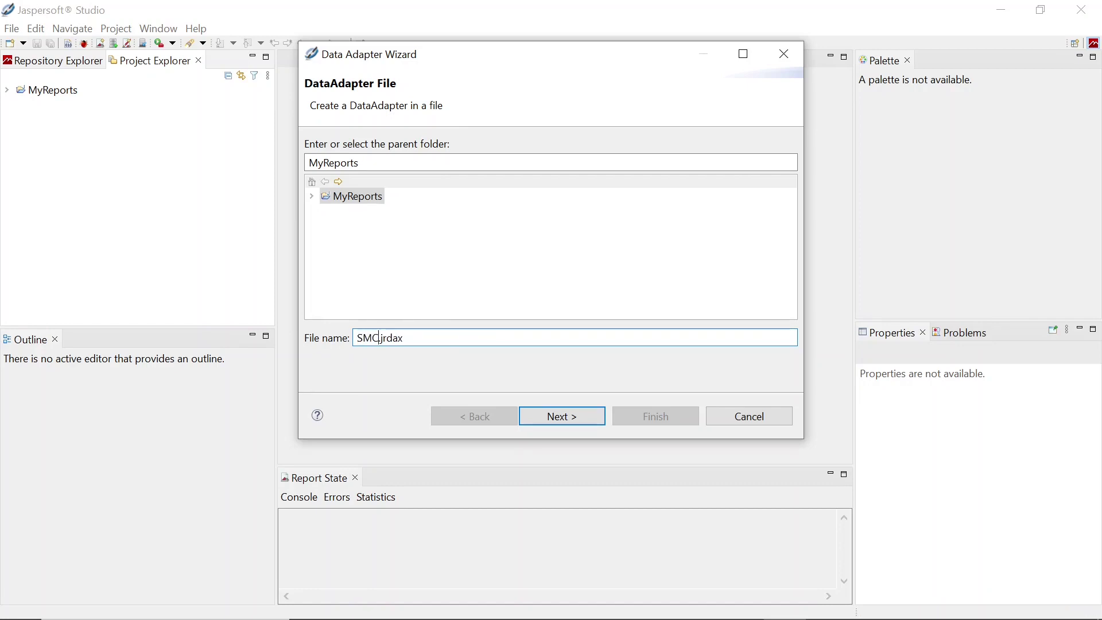
pyautogui.write('_DataAdapter')
pyautogui.click(579, 418)
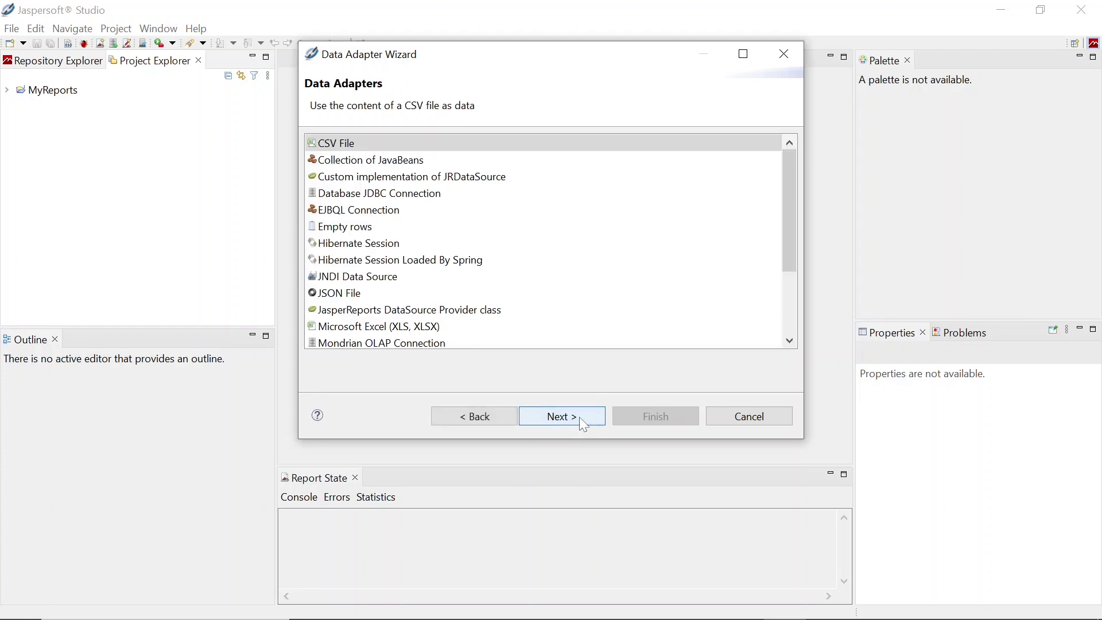
pyautogui.click(412, 195)
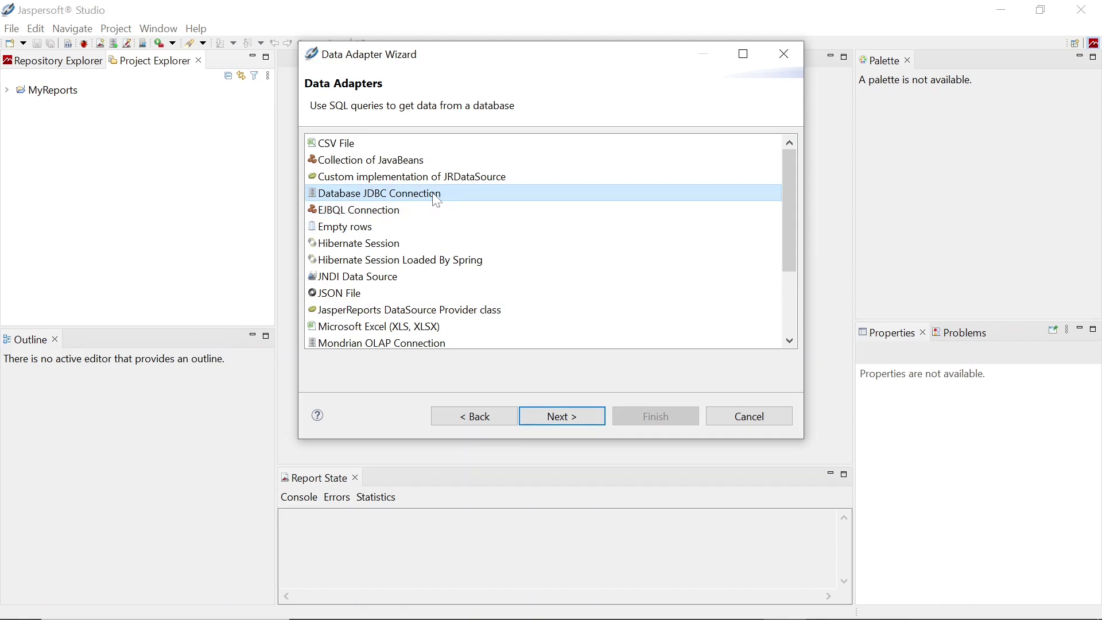
# Name the adapter SCM Data Adapter and select the Oracle JDBC driver
pyautogui.click(565, 419)
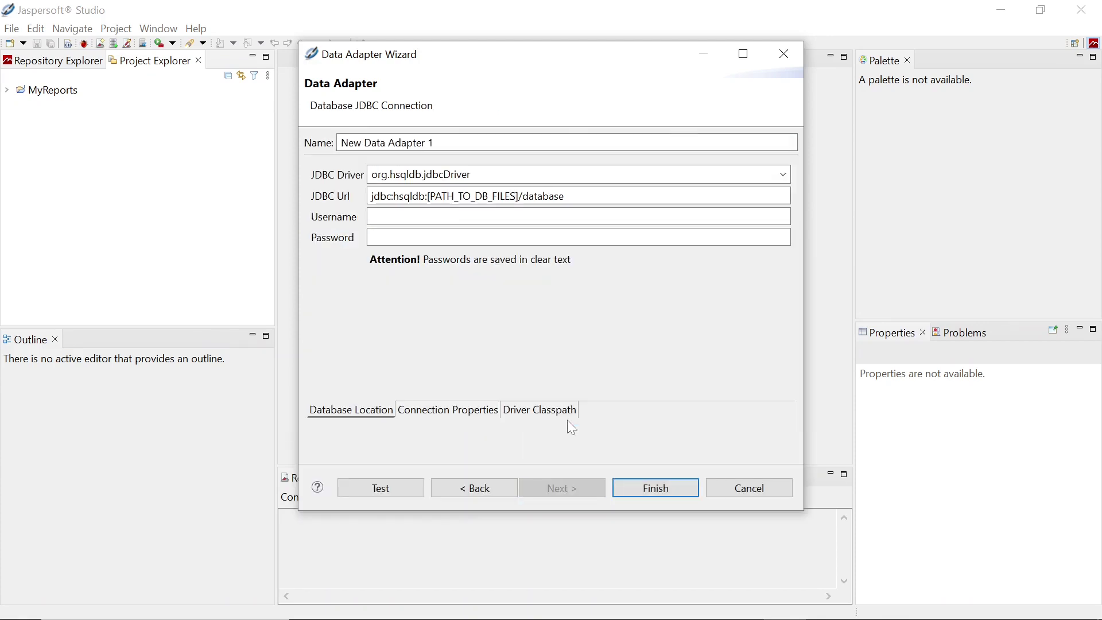
pyautogui.moveTo(439, 143); pyautogui.dragTo(295, 147)
pyautogui.click(354, 143)
pyautogui.write('SCM')
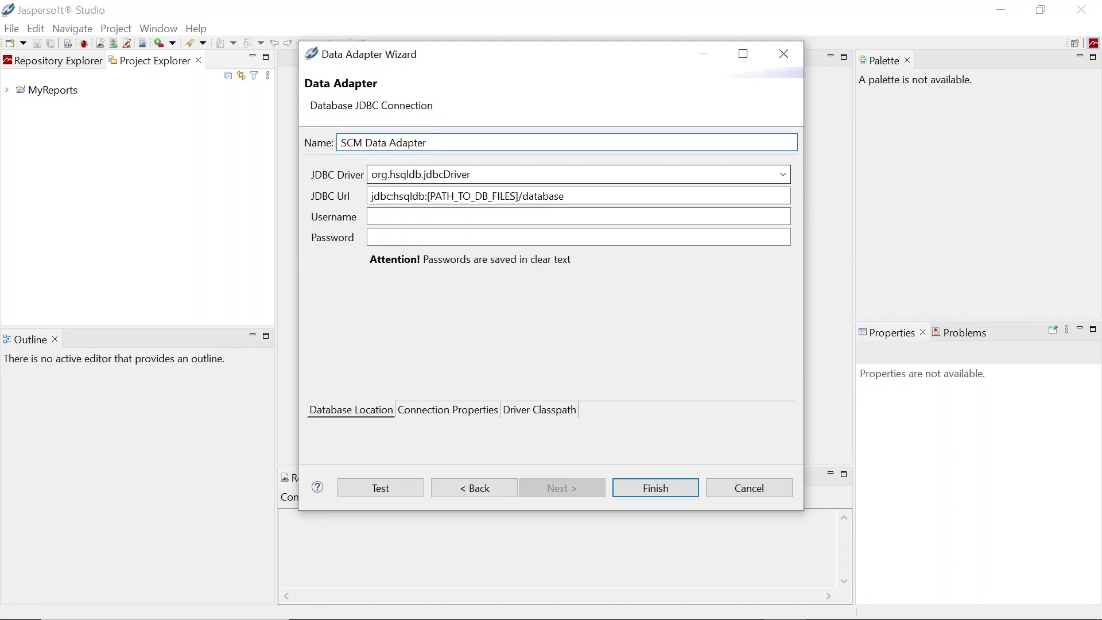
pyautogui.click(783, 174)
pyautogui.scroll(-5, 568, 299)
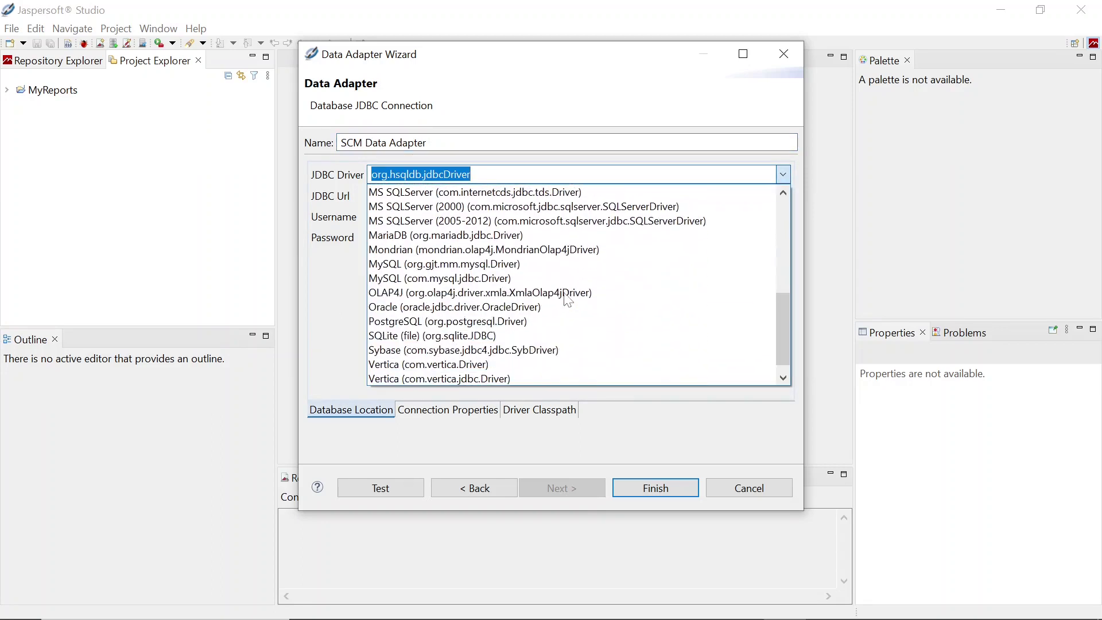
pyautogui.click(537, 308)
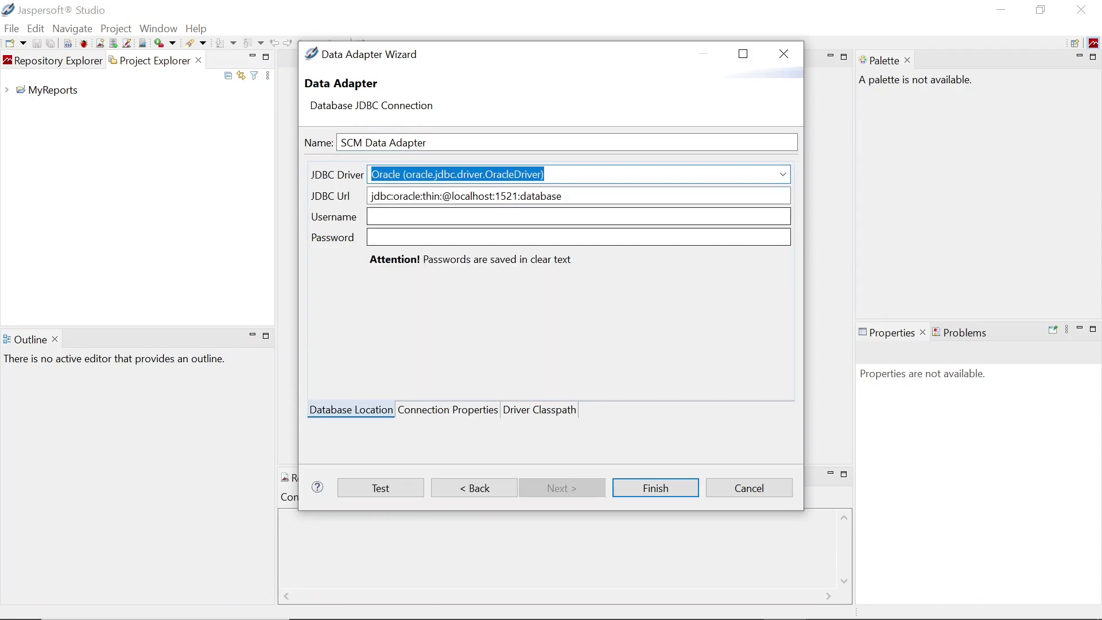
pyautogui.moveTo(566, 196); pyautogui.dragTo(371, 198)
pyautogui.write('jdbc:oracle:thin:@localhost:1521/xepdb1')
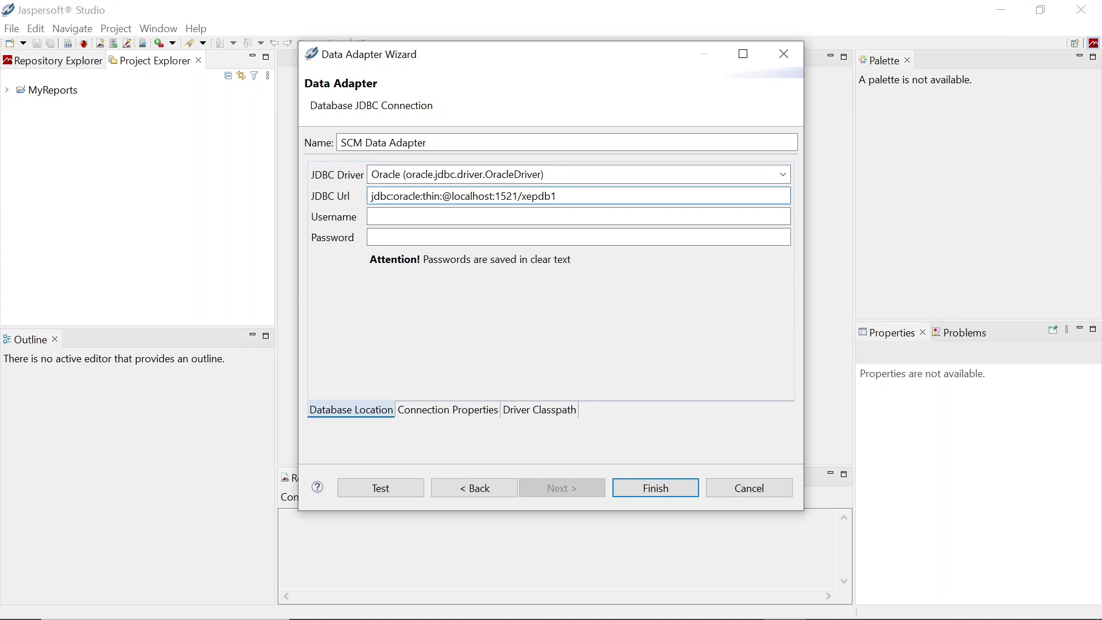
pyautogui.moveTo(522, 196); pyautogui.dragTo(558, 196)
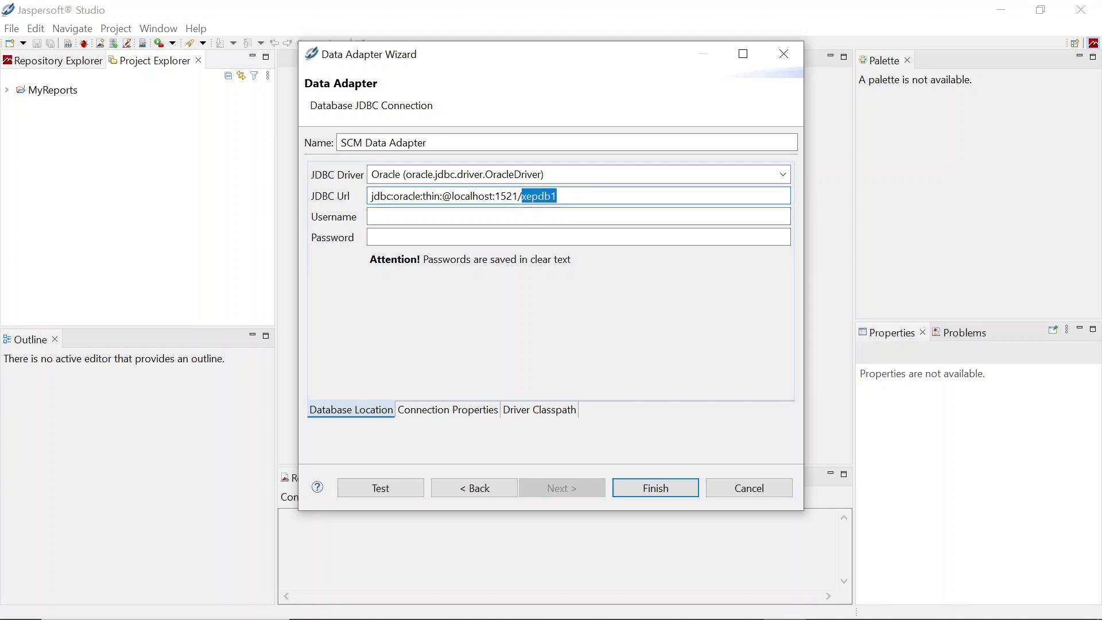
pyautogui.click(519, 196)
pyautogui.moveTo(519, 197); pyautogui.dragTo(557, 196)
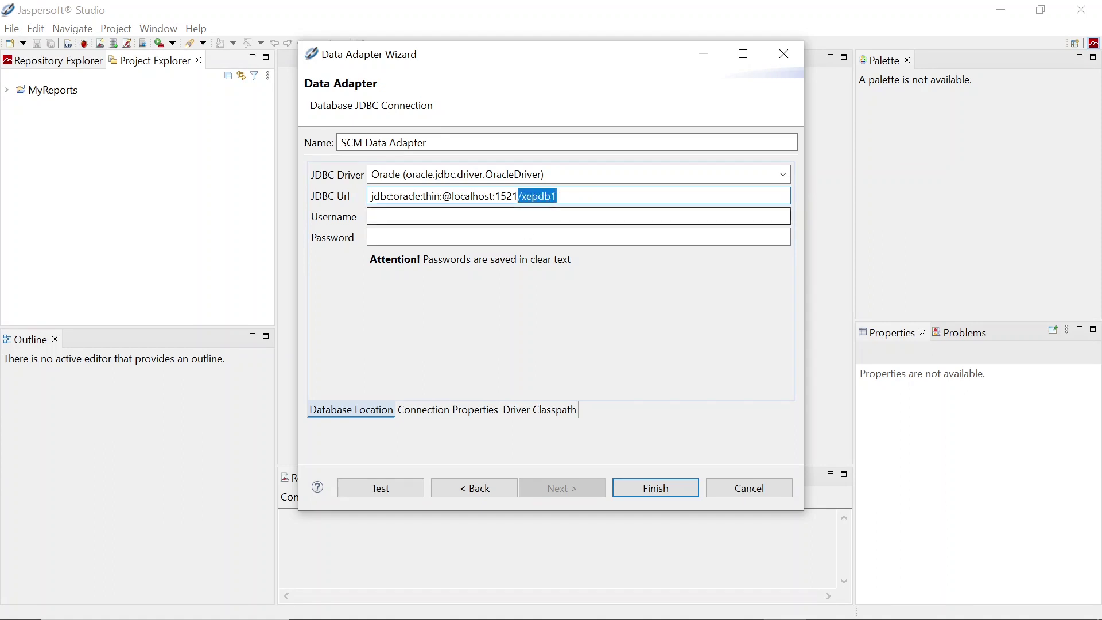
pyautogui.click(557, 217)
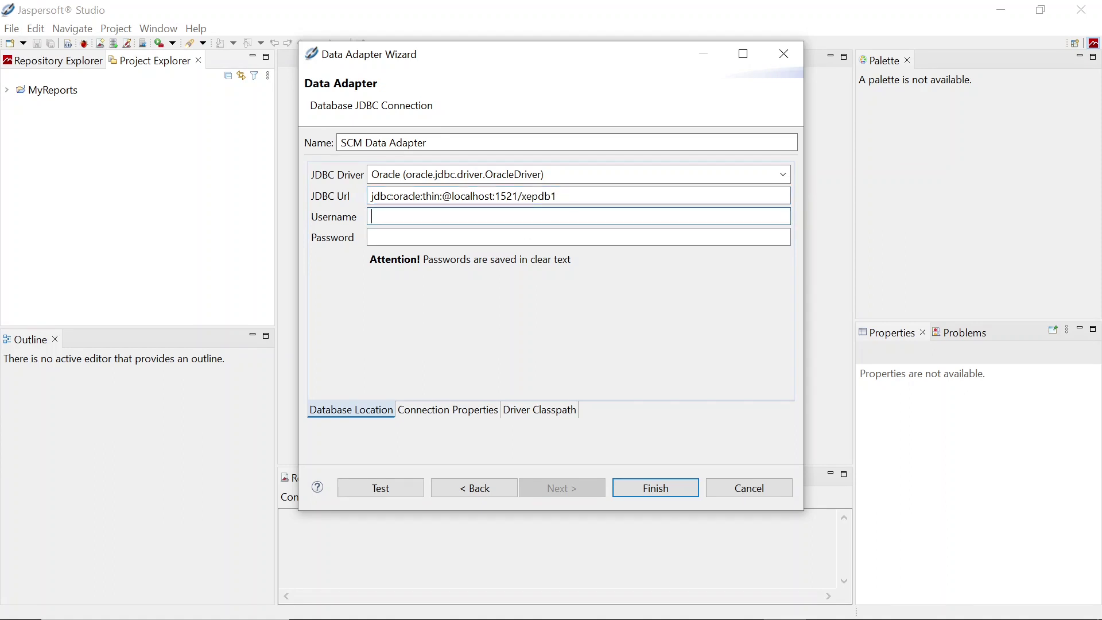
pyautogui.write('scm')
pyautogui.press('Tab')
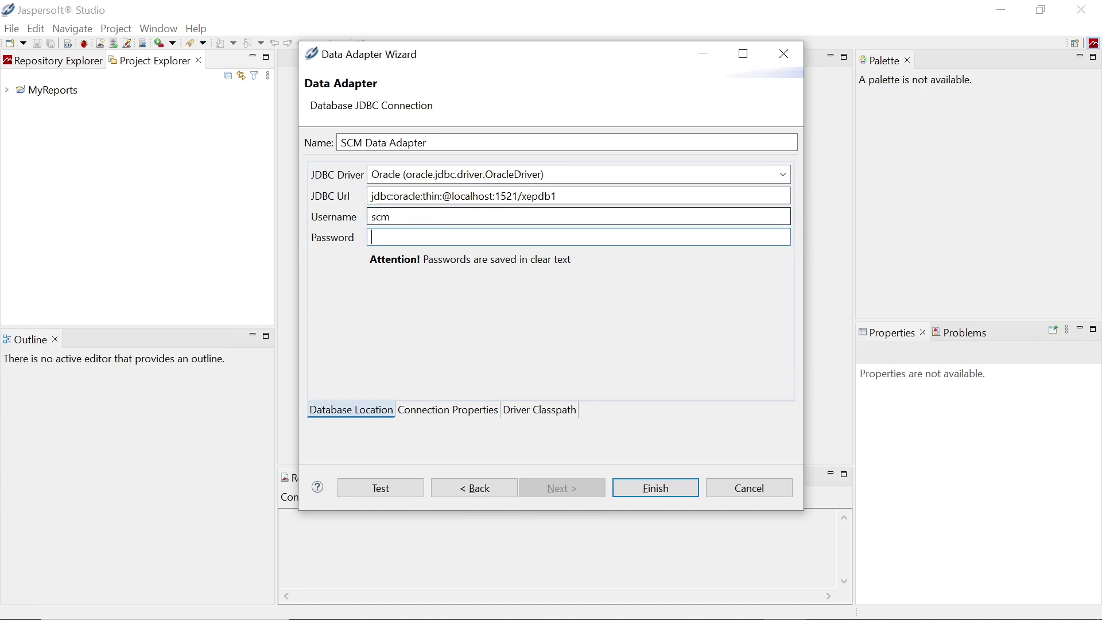
pyautogui.write('scm')
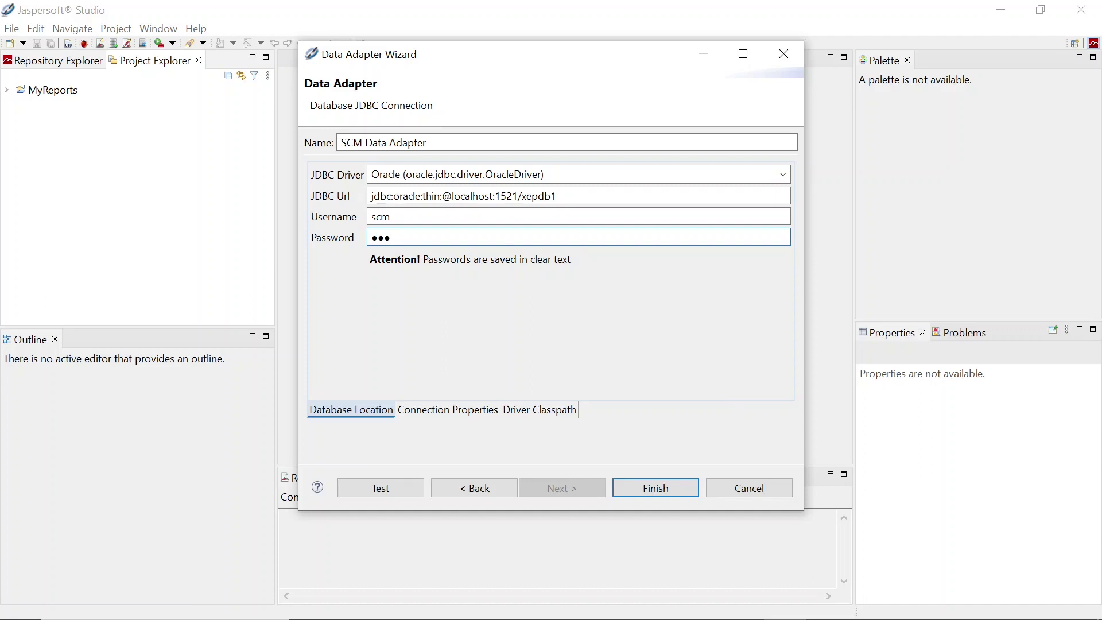
pyautogui.click(554, 414)
# Add ojdbc8-21.4.0.0.1.jar from Tomcat's WEB-INF\lib to the driver classpath
pyautogui.click(772, 178)
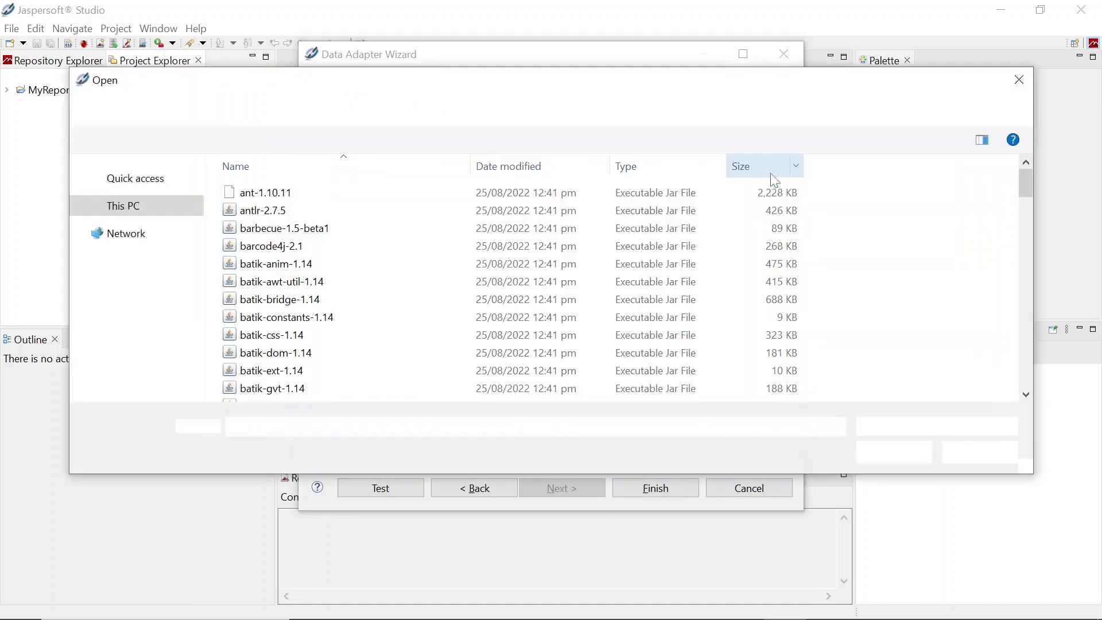
pyautogui.click(751, 110)
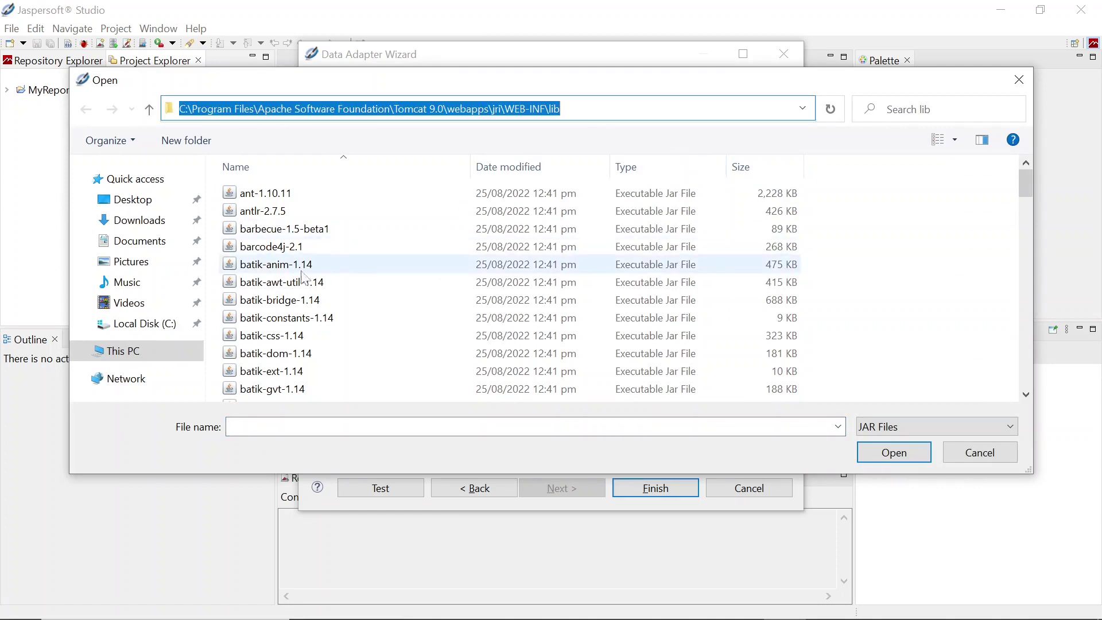
pyautogui.click(266, 265)
pyautogui.press('o')
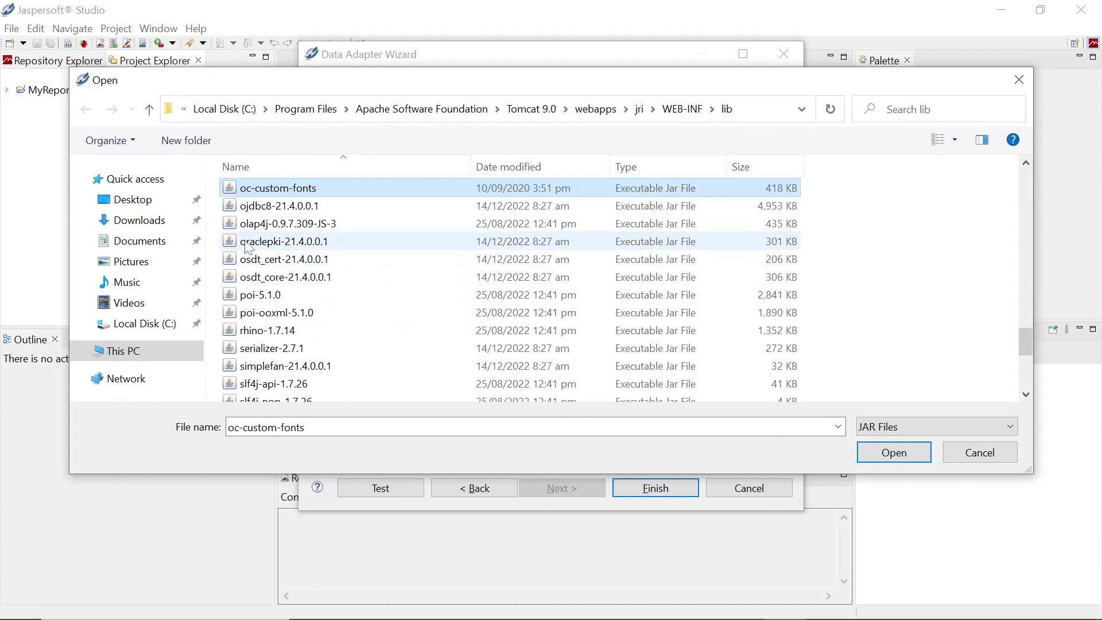
pyautogui.click(267, 211)
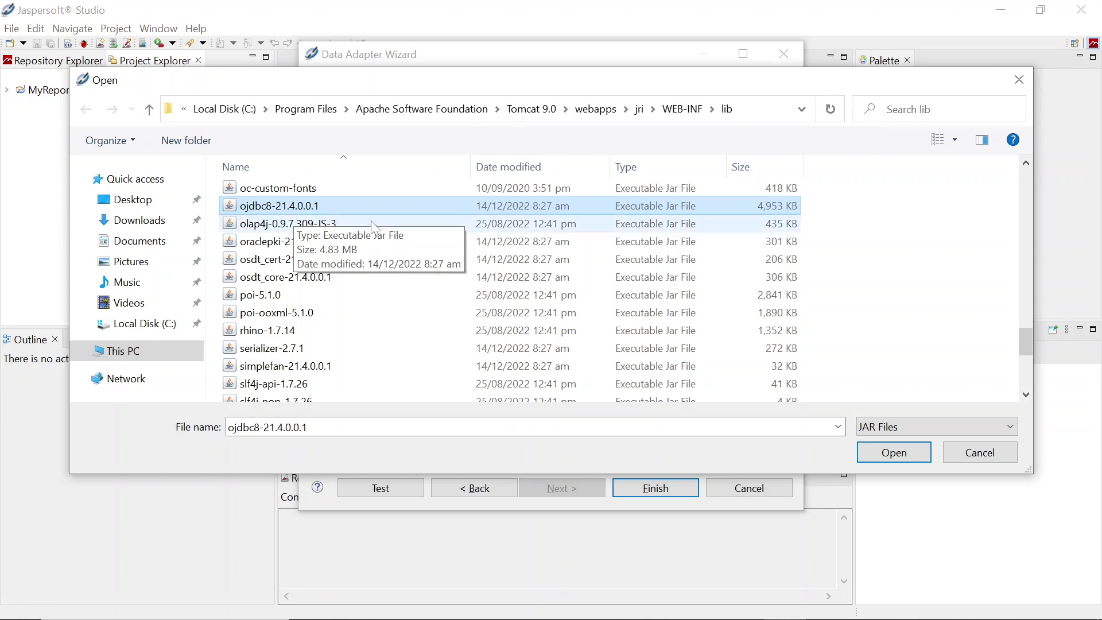
pyautogui.click(913, 453)
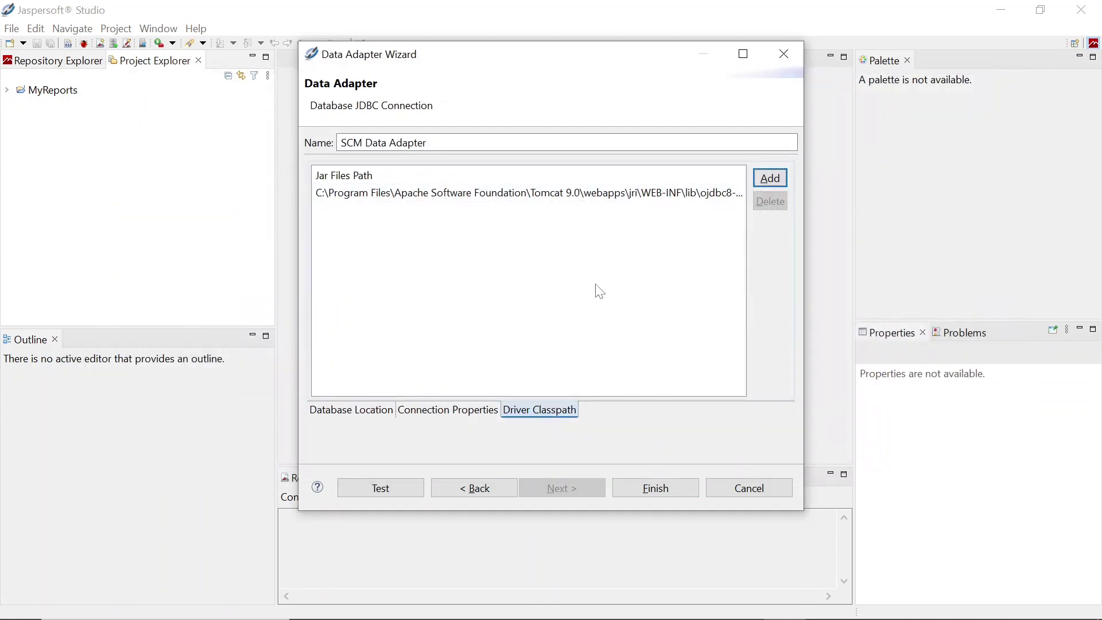
# Test the connection successfully, finish the adapter, and check SMC_DataAdapter.jrdax in MyReports
pyautogui.click(390, 491)
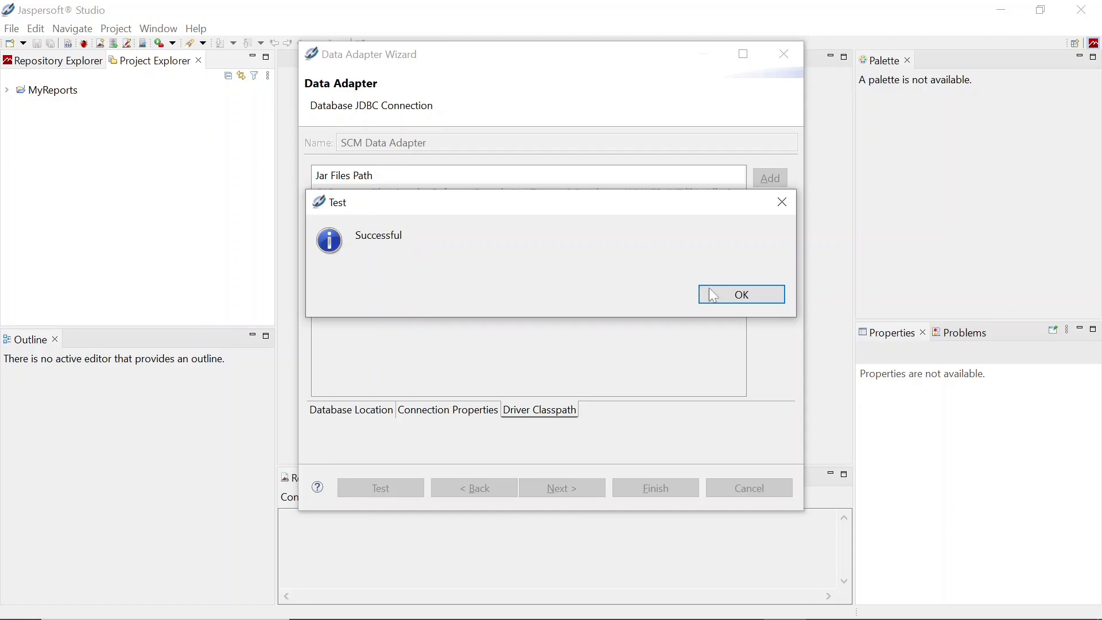
pyautogui.click(736, 293)
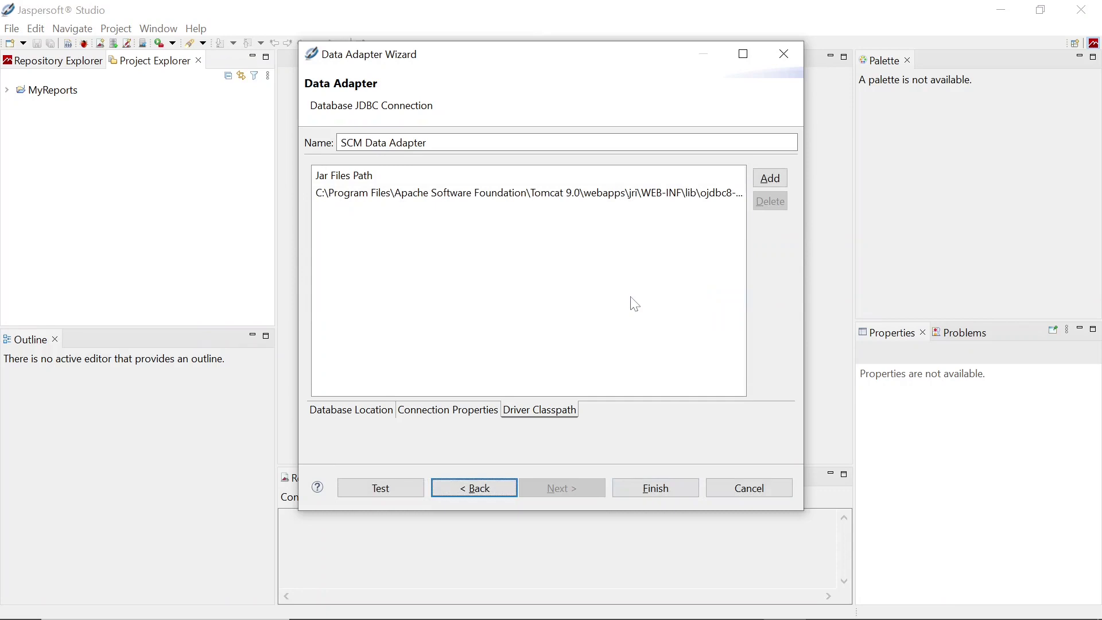
pyautogui.click(657, 488)
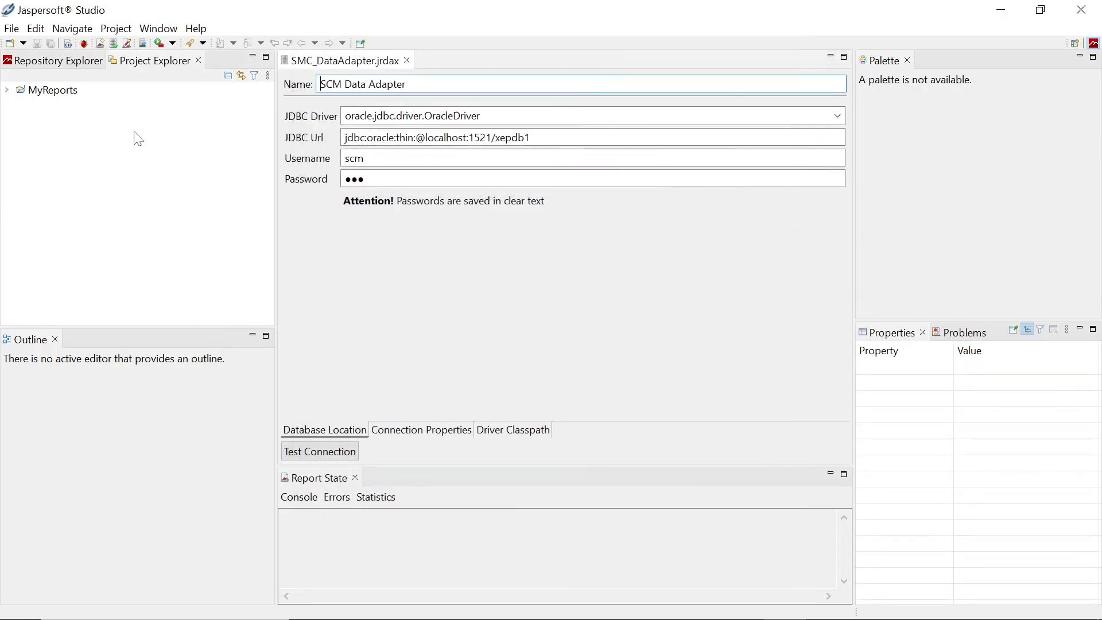
pyautogui.click(8, 91)
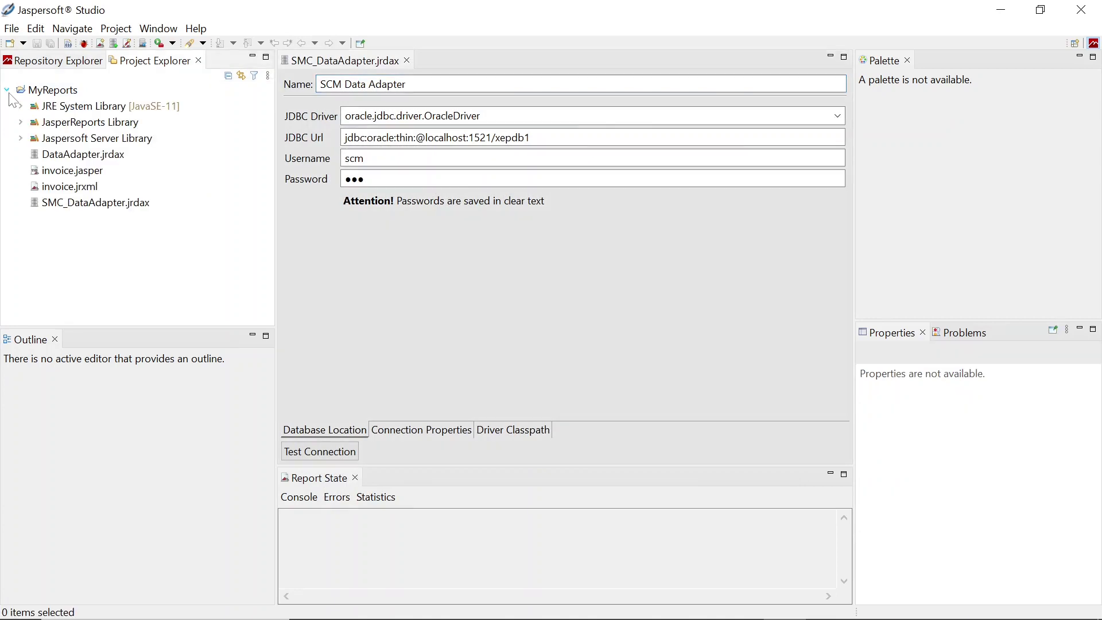
pyautogui.click(63, 204)
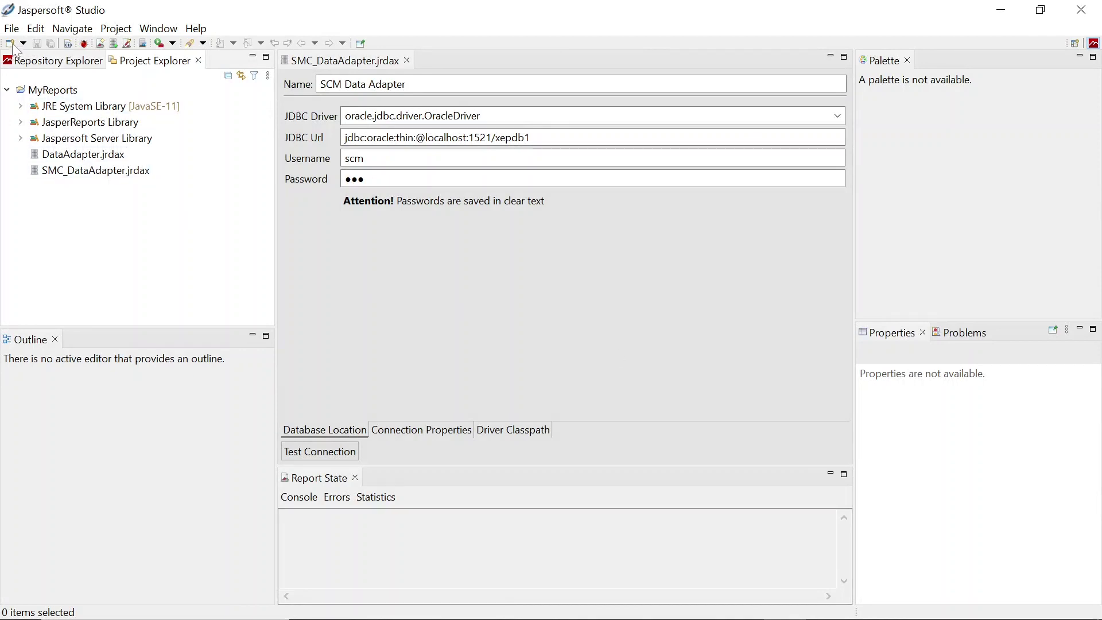
# Create a Blank A4 Jasper report named invoice.jrxml and continue to the data source step
pyautogui.click(11, 28)
pyautogui.moveTo(67, 49)
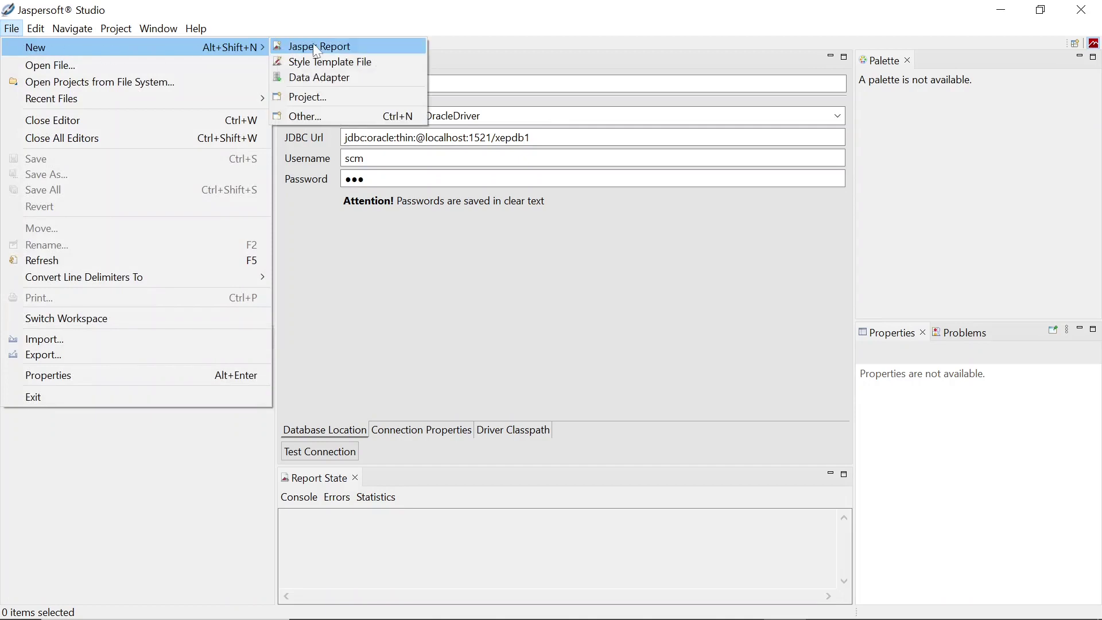
pyautogui.click(315, 46)
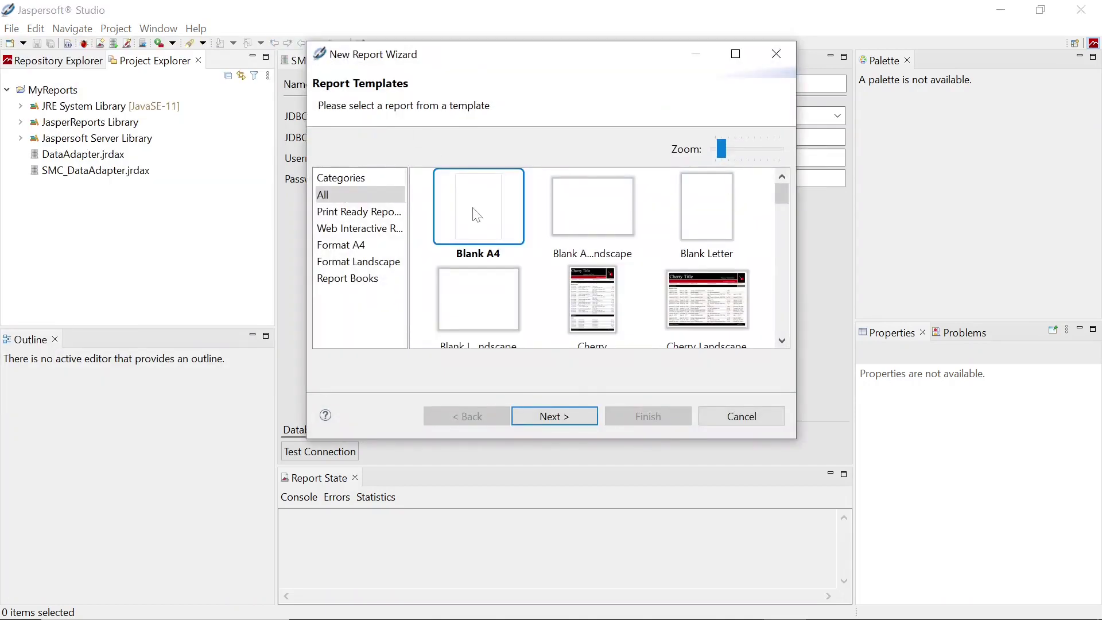
pyautogui.click(576, 416)
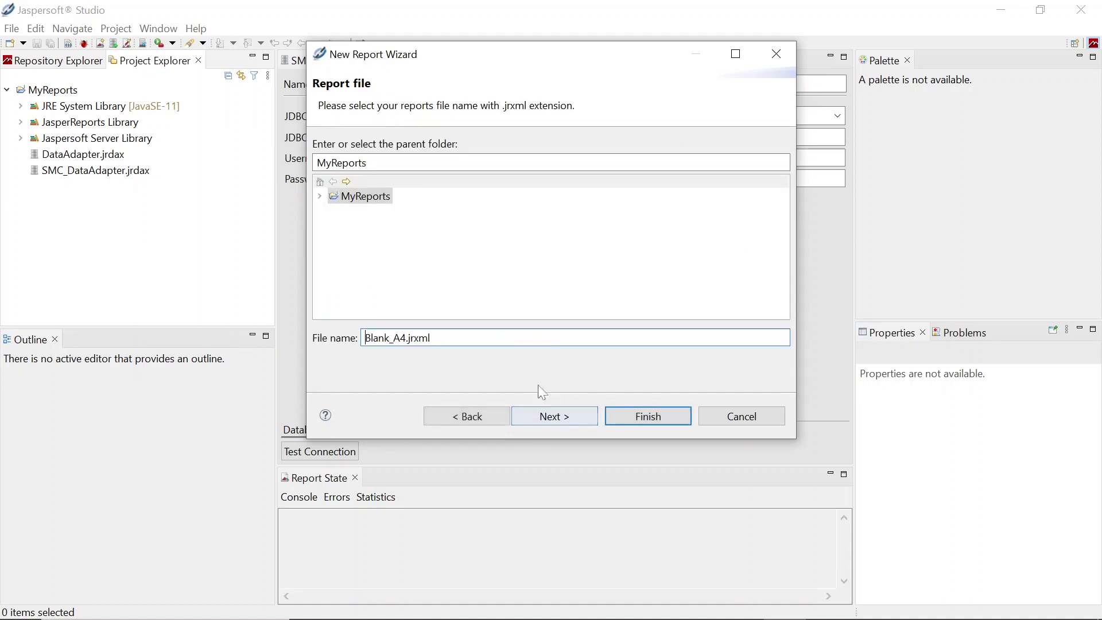
pyautogui.moveTo(407, 338); pyautogui.dragTo(365, 339)
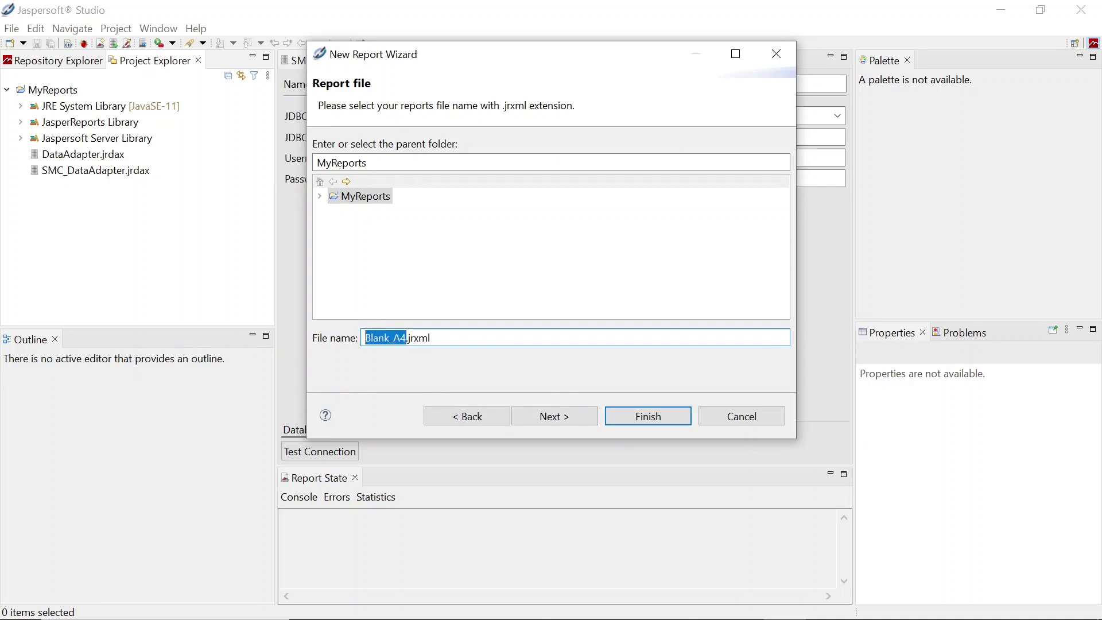
pyautogui.write('invoice')
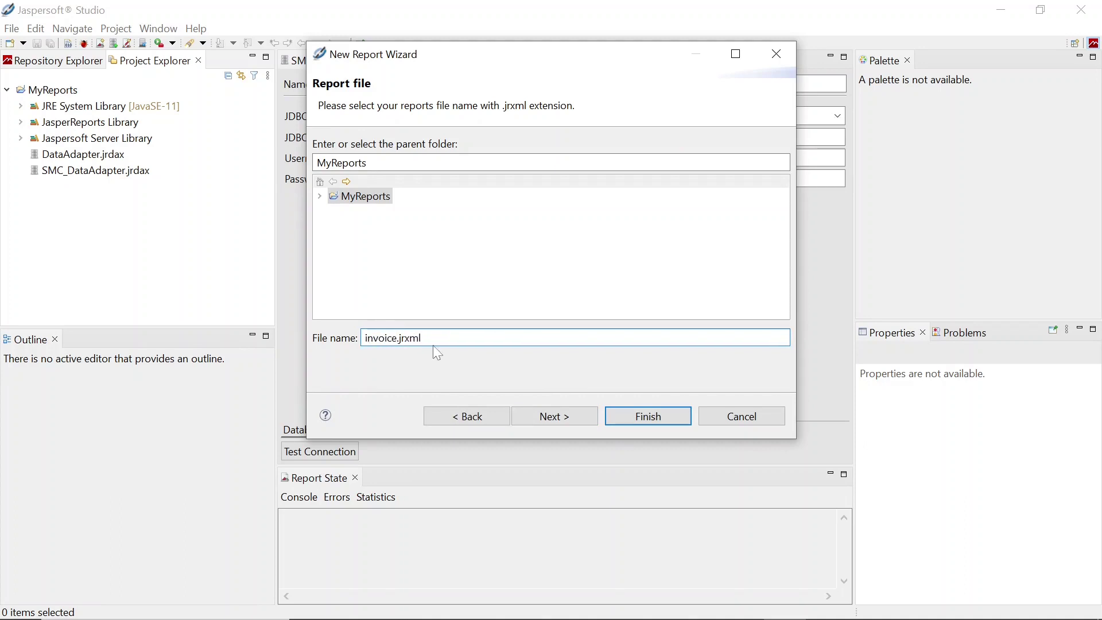
pyautogui.click(557, 417)
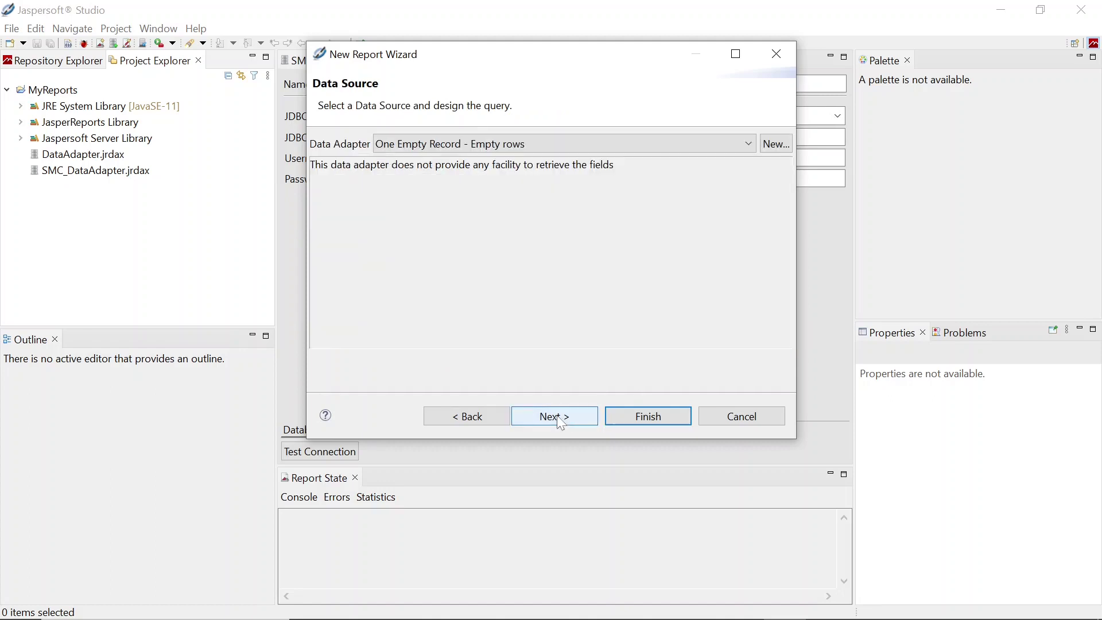
# Use SCM Data Adapter with the pasted orders, customers, order items and products SQL query
pyautogui.click(749, 145)
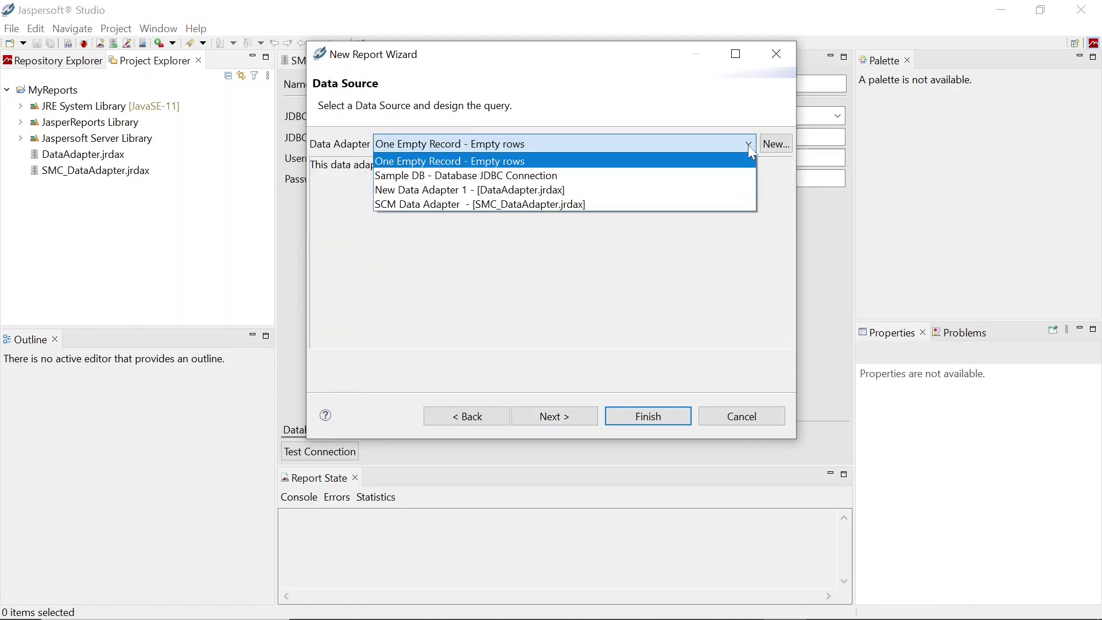
pyautogui.click(546, 204)
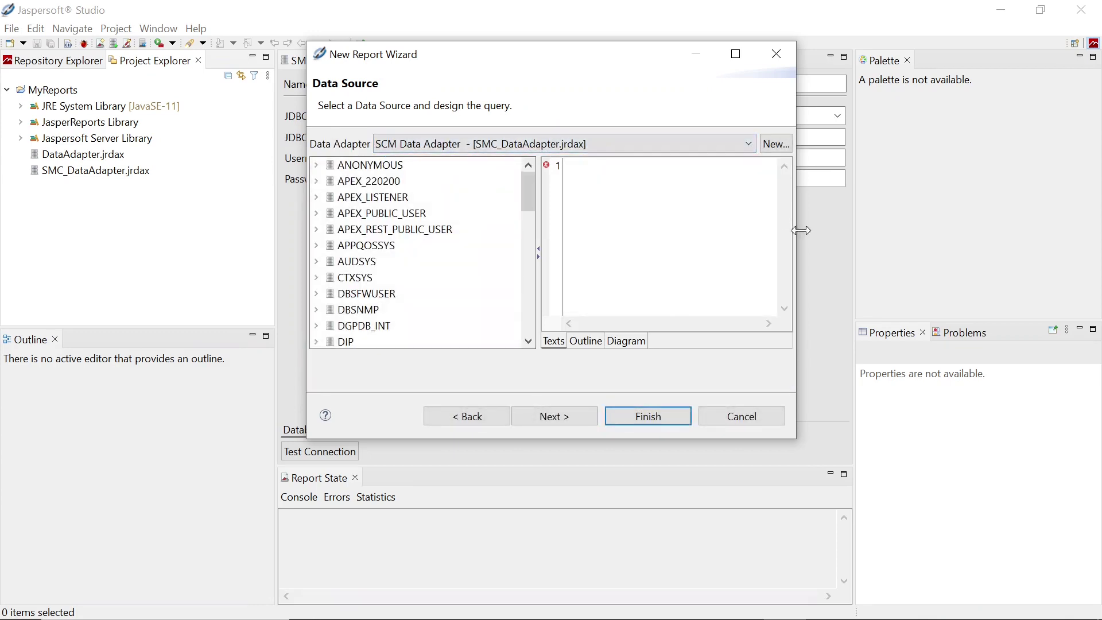
pyautogui.moveTo(798, 229); pyautogui.dragTo(1058, 230)
pyautogui.moveTo(308, 277); pyautogui.dragTo(91, 279)
pyautogui.moveTo(552, 440); pyautogui.dragTo(551, 577)
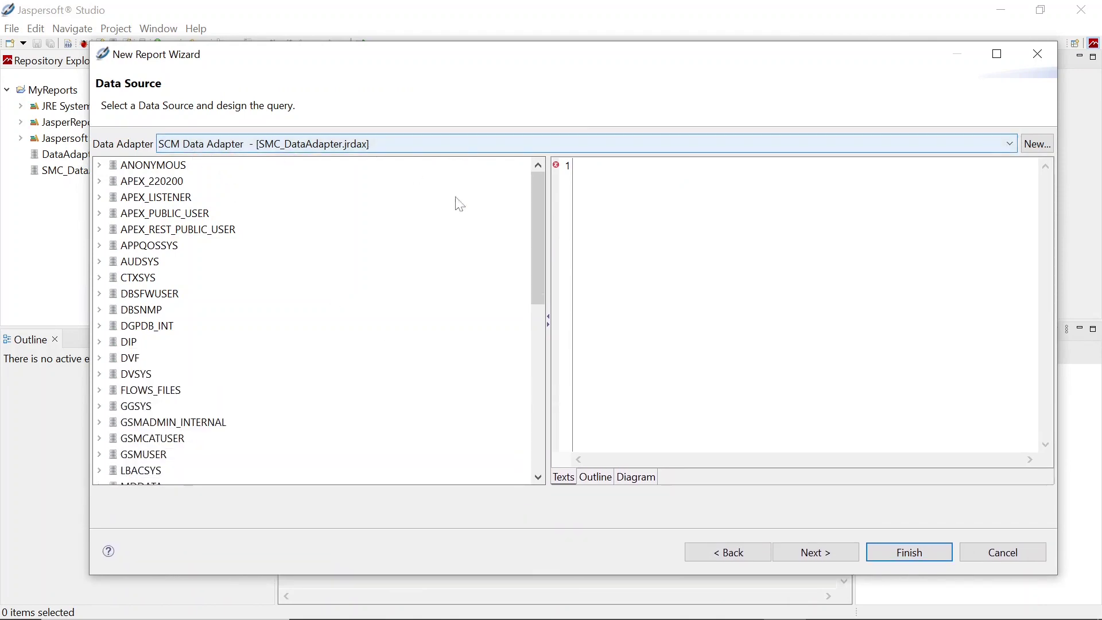
pyautogui.moveTo(541, 211); pyautogui.dragTo(531, 312)
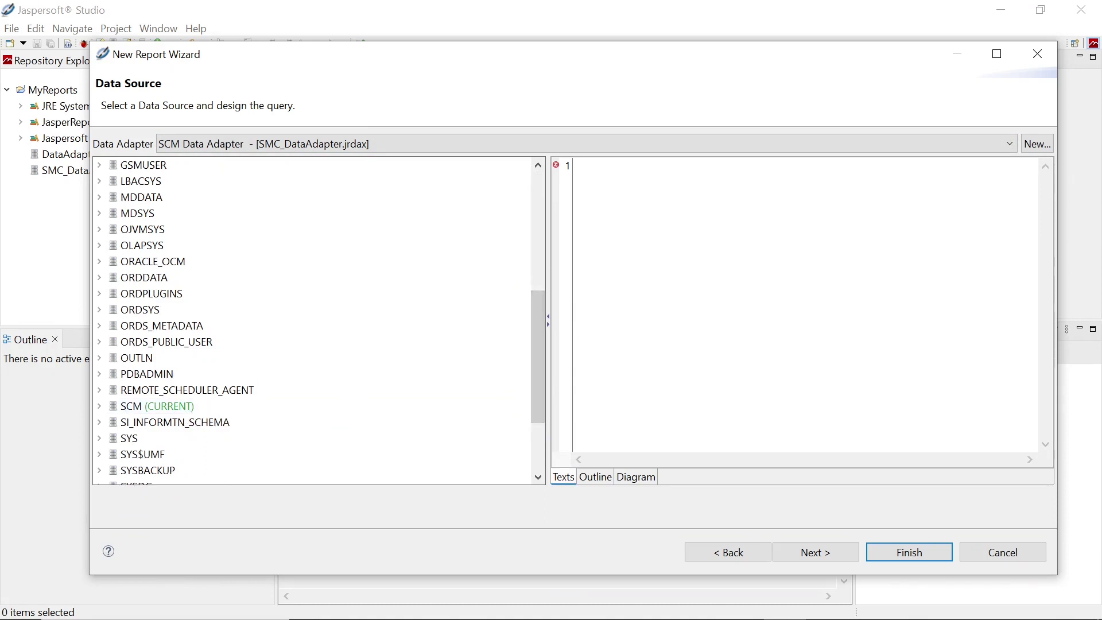
pyautogui.hotkey('ctrl', 'v')
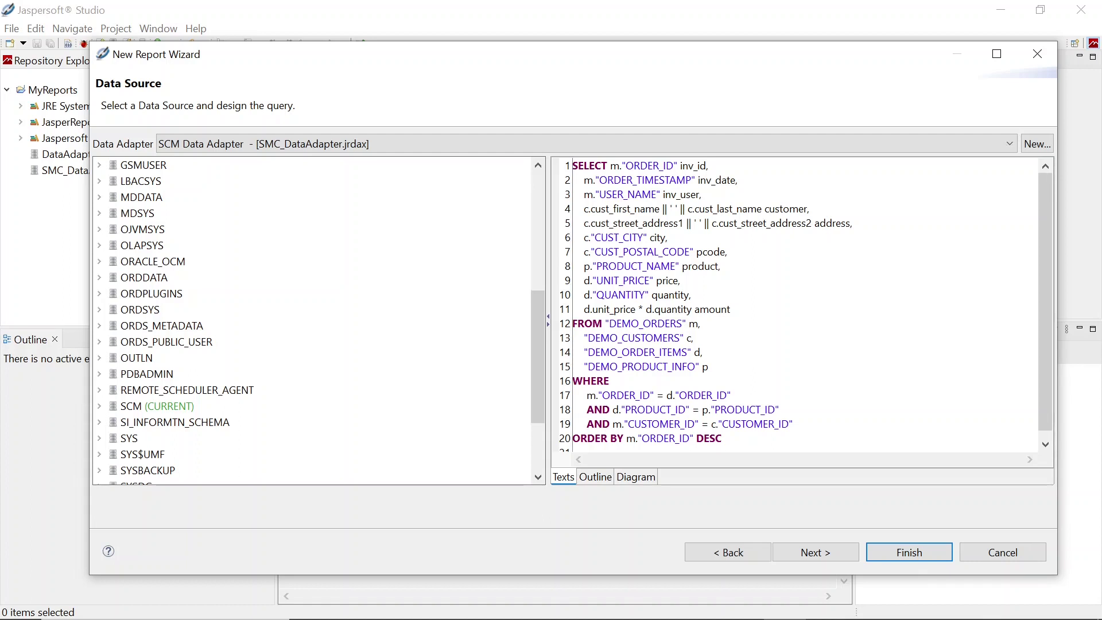
pyautogui.click(813, 553)
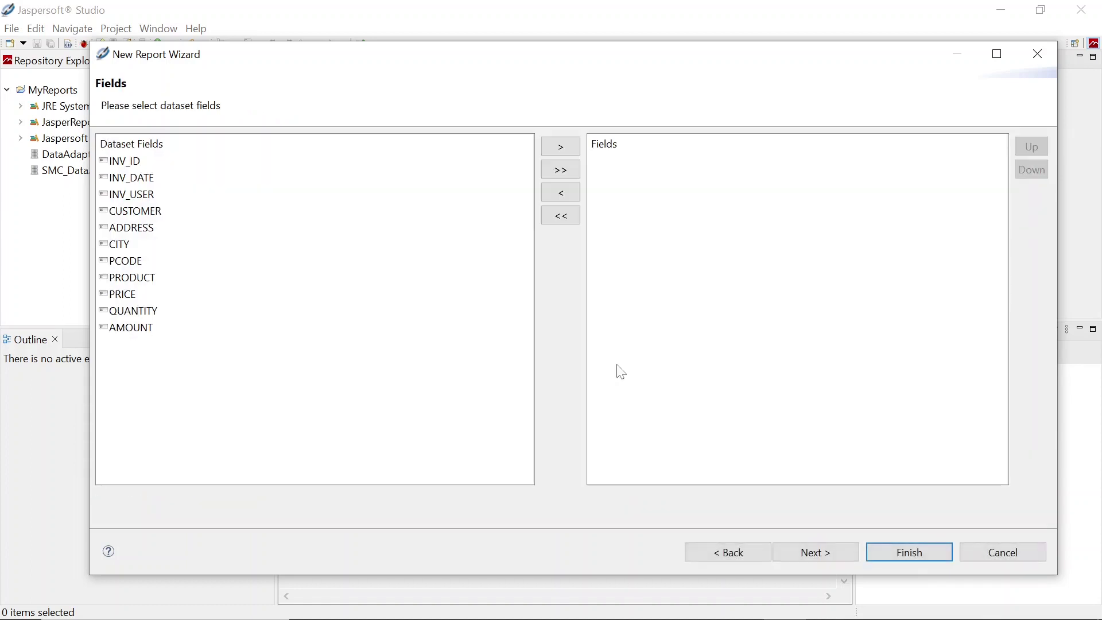
# Add all eleven fields INV_ID through AMOUNT, skip grouping, and generate invoice.jrxml
pyautogui.click(562, 171)
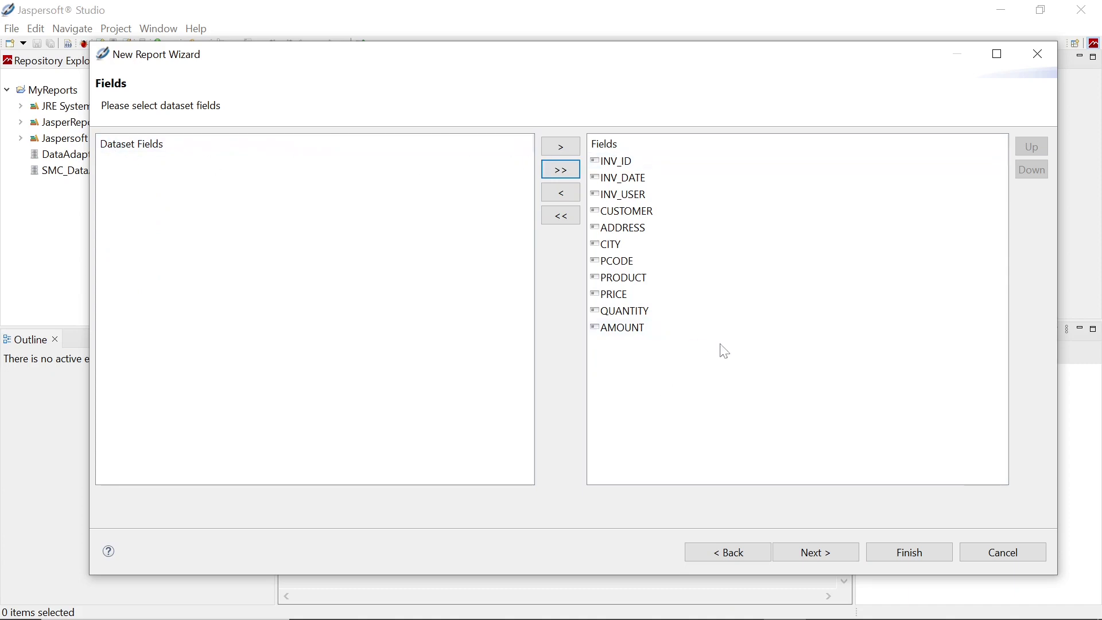
pyautogui.click(824, 552)
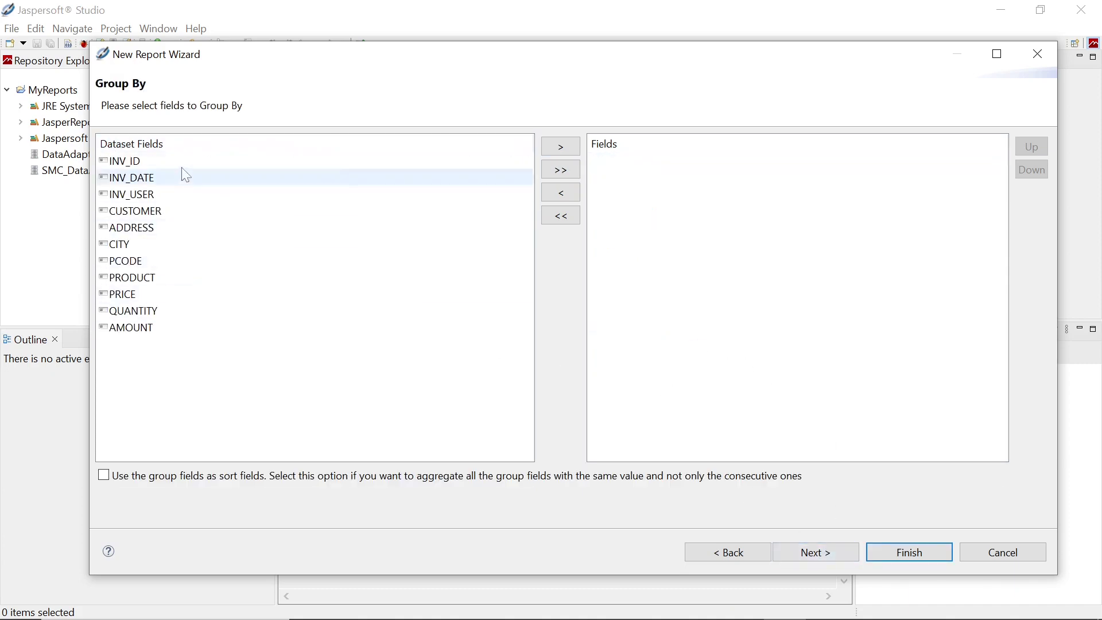
pyautogui.click(824, 555)
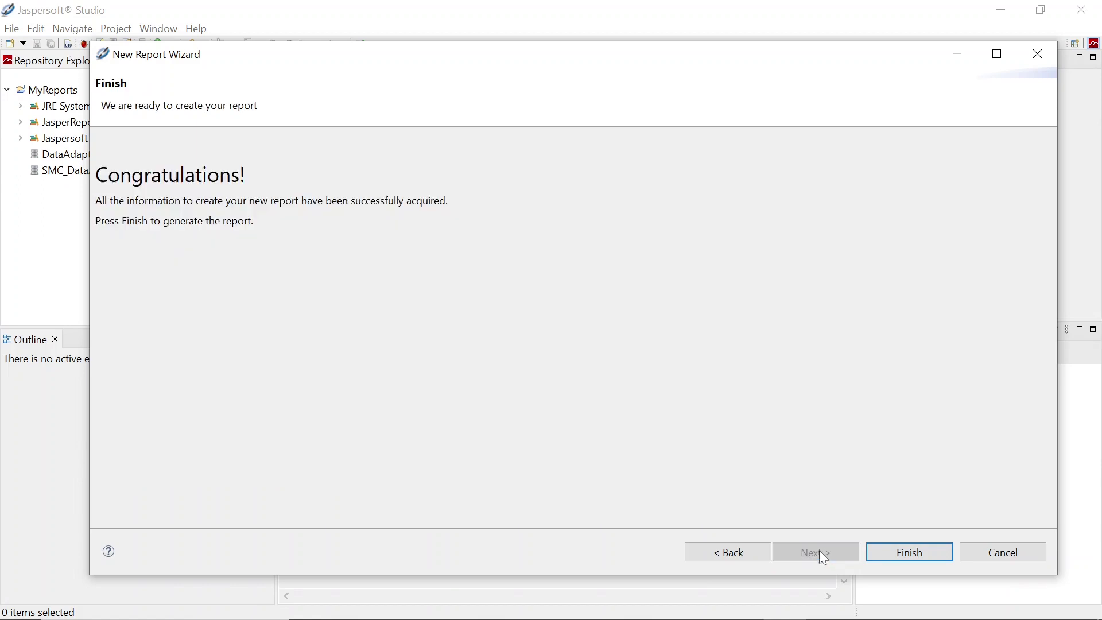
pyautogui.click(925, 558)
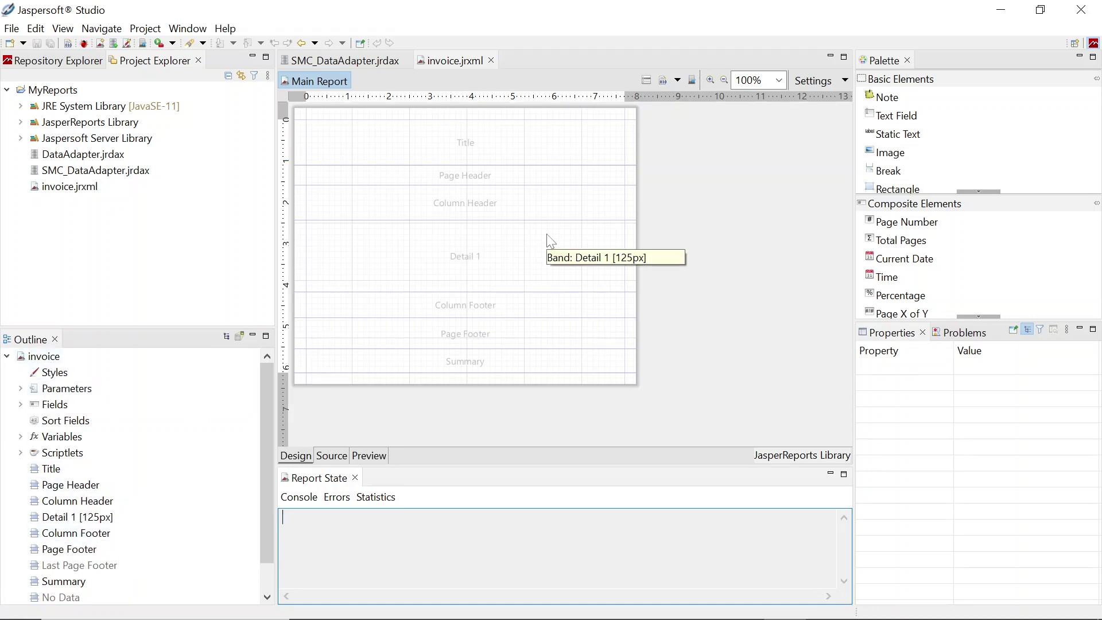
pyautogui.scroll(1, 552, 241)
pyautogui.scroll(1, 552, 241)
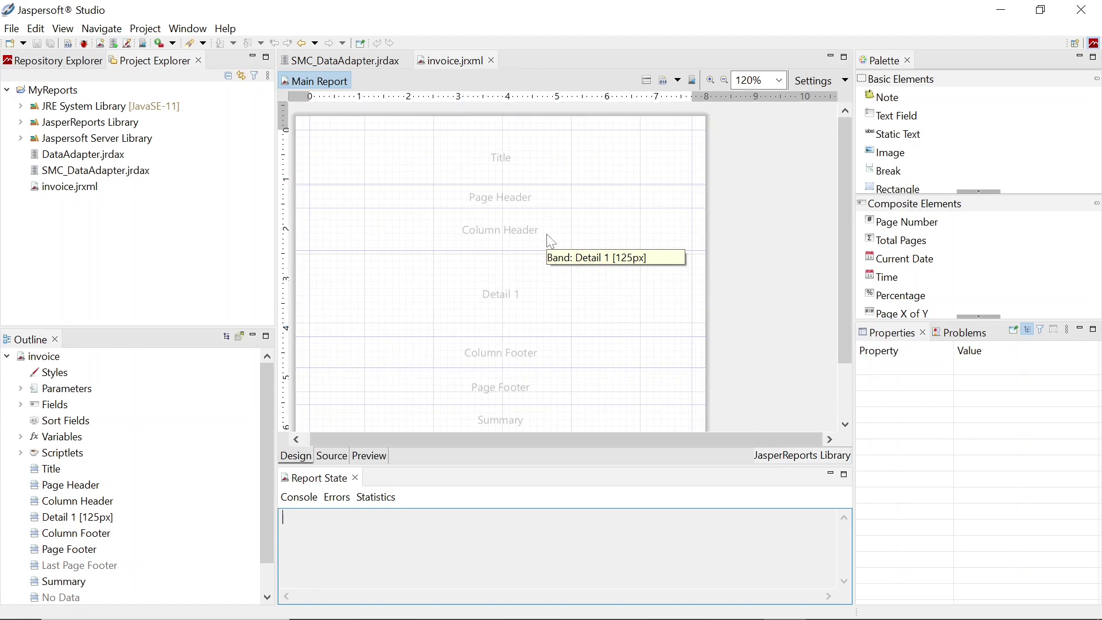
pyautogui.click(598, 278)
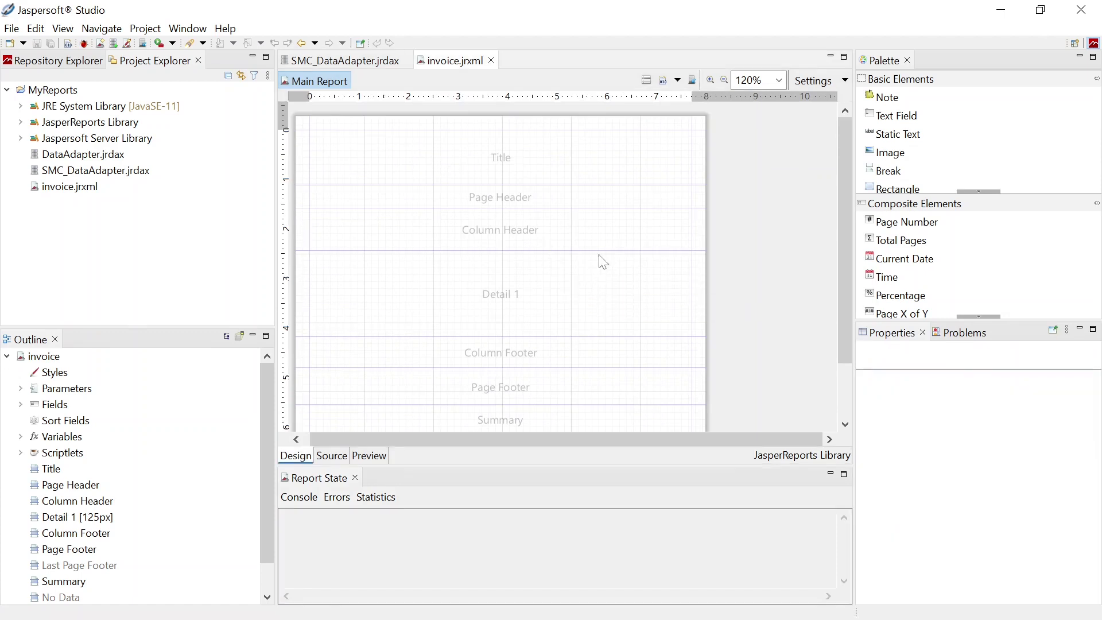
# Change INV_DATE's class type from oracle.sql.TIMESTAMPLTZ to java.sql.Timestamp in Dataset and Query
pyautogui.click(650, 84)
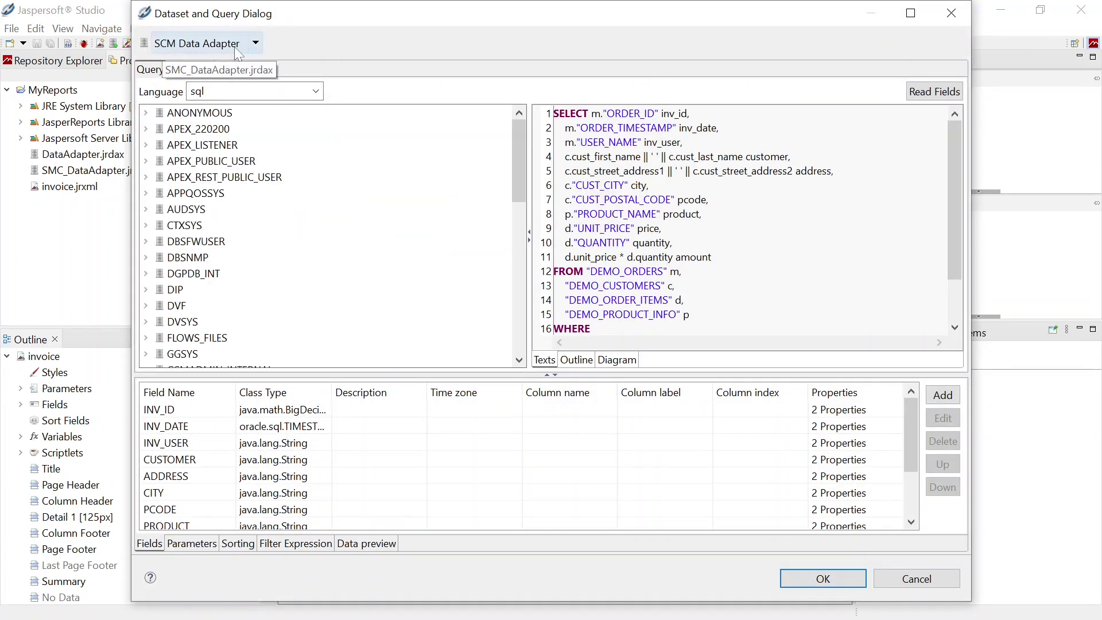
pyautogui.moveTo(518, 140); pyautogui.dragTo(519, 245)
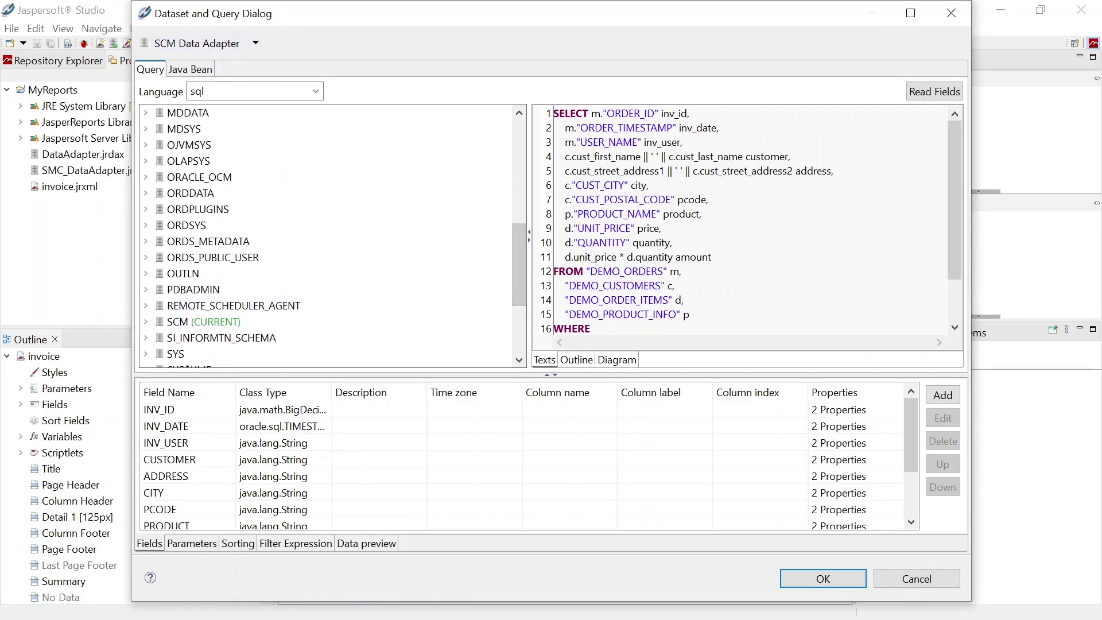
pyautogui.moveTo(331, 392); pyautogui.dragTo(423, 394)
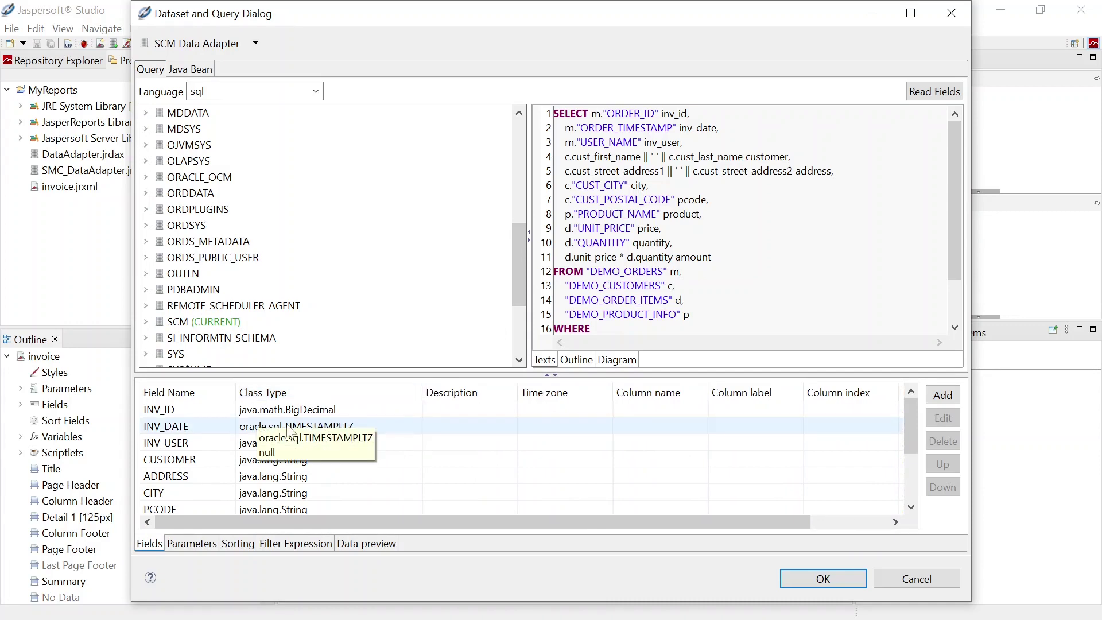
pyautogui.doubleClick(325, 434)
pyautogui.click(637, 195)
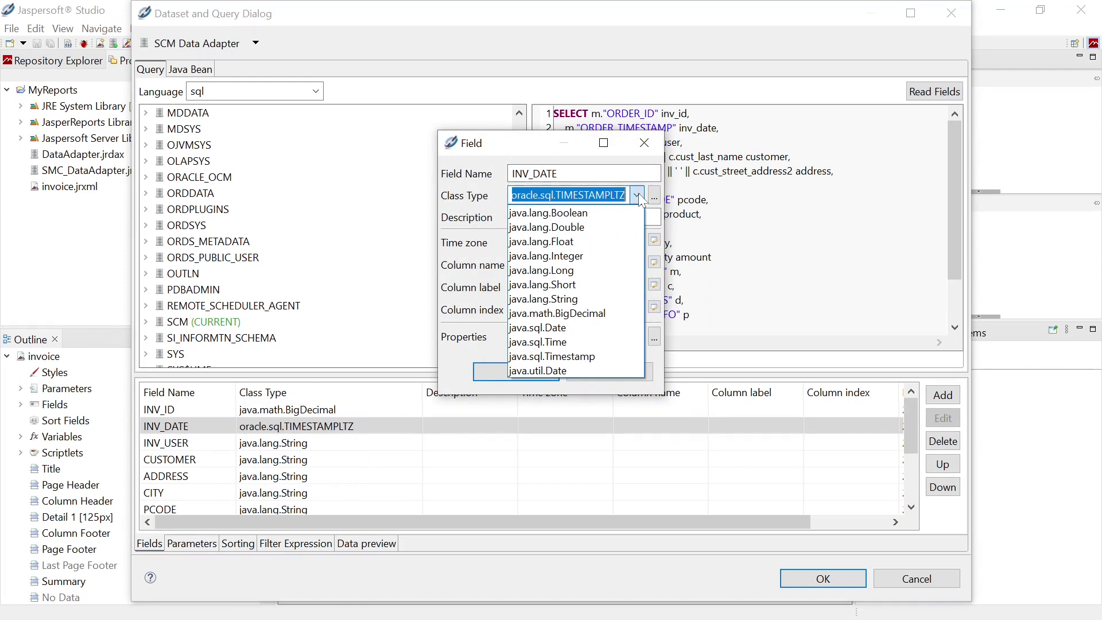
pyautogui.click(568, 356)
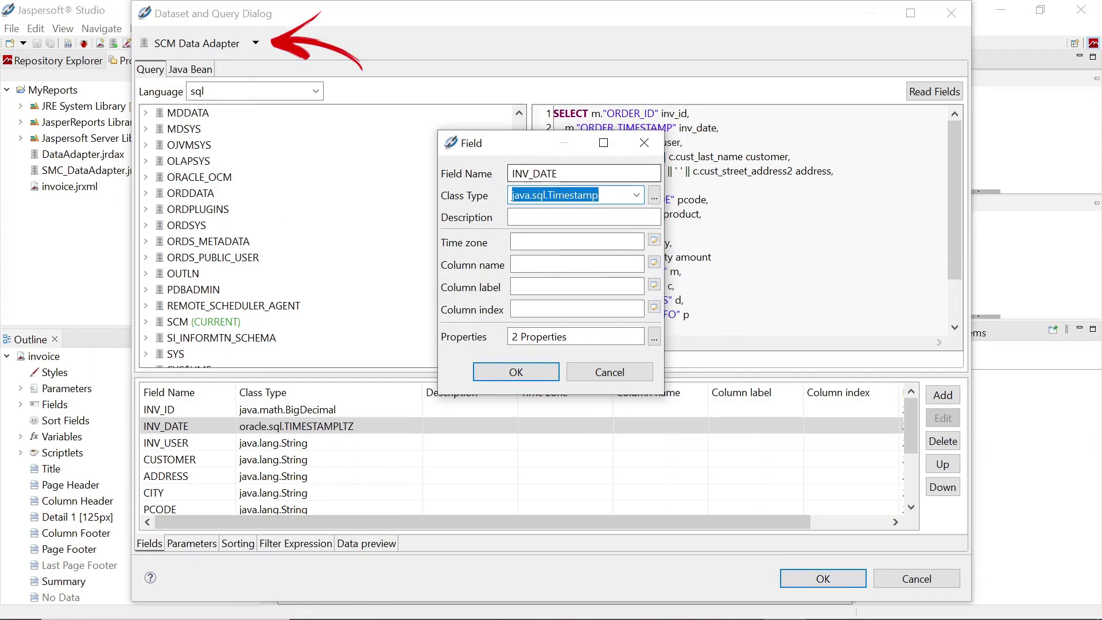
pyautogui.click(527, 371)
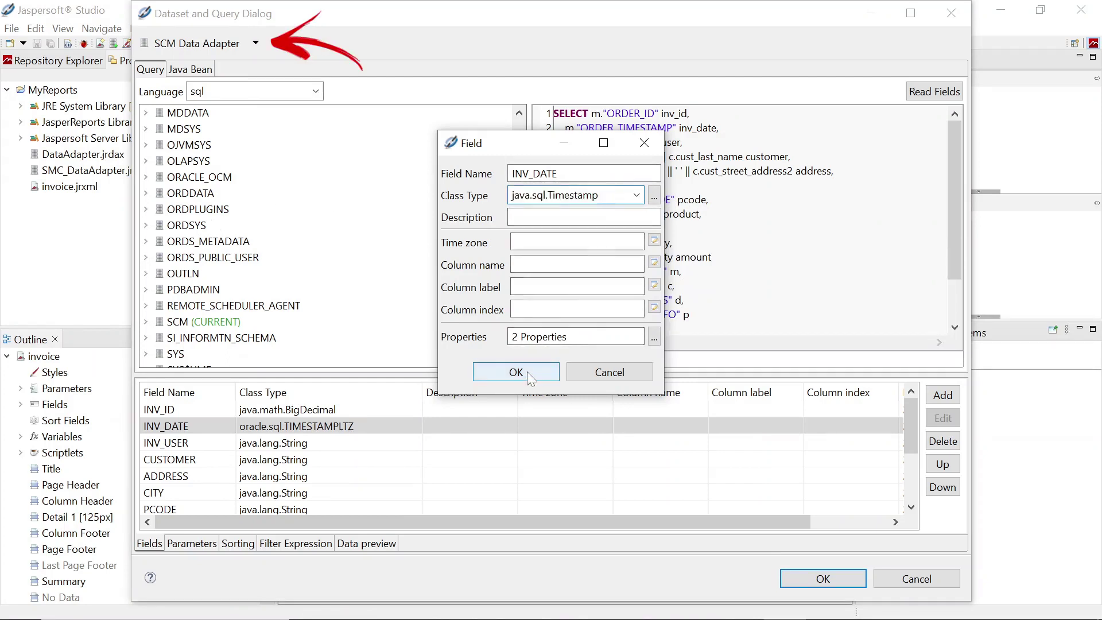
pyautogui.click(275, 431)
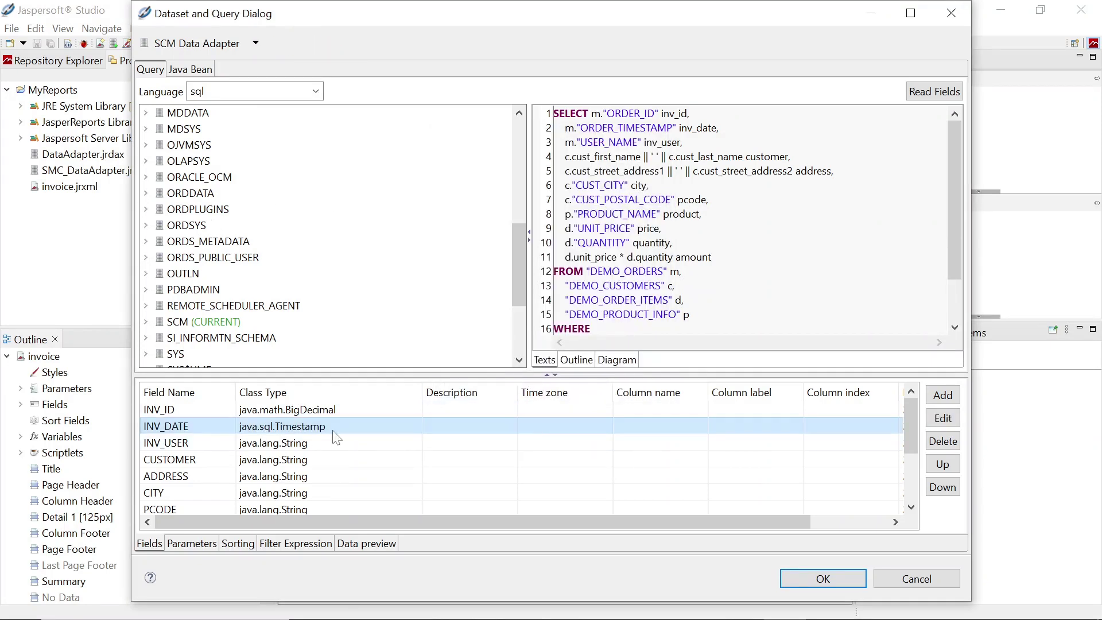
pyautogui.click(824, 578)
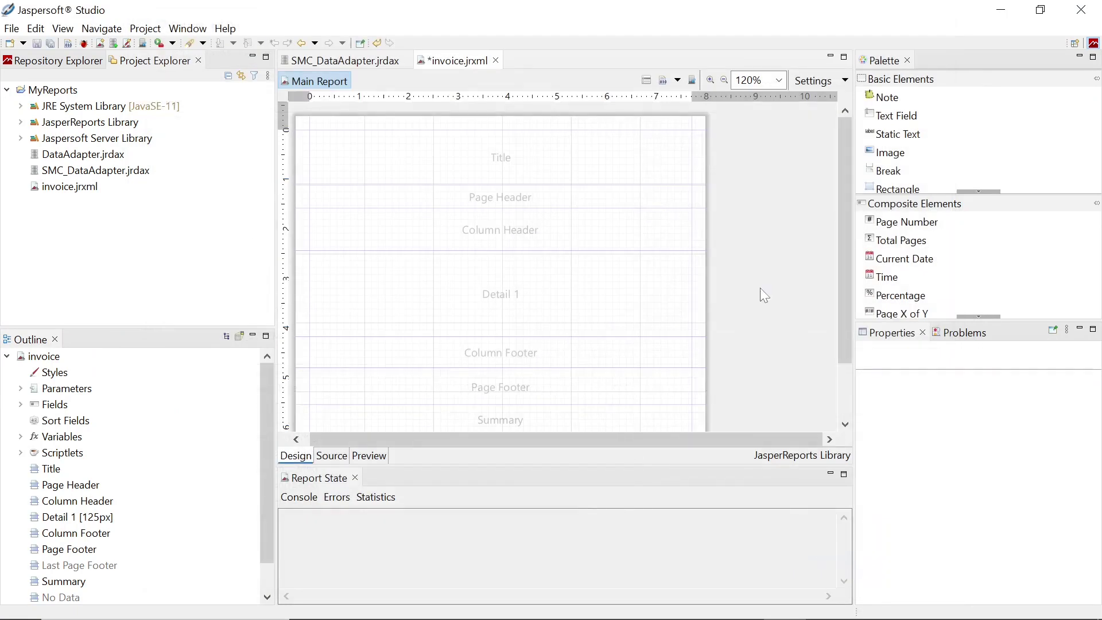
# Delete the Title, Column Header, Column Footer and Summary bands from the invoice layout
pyautogui.click(504, 164)
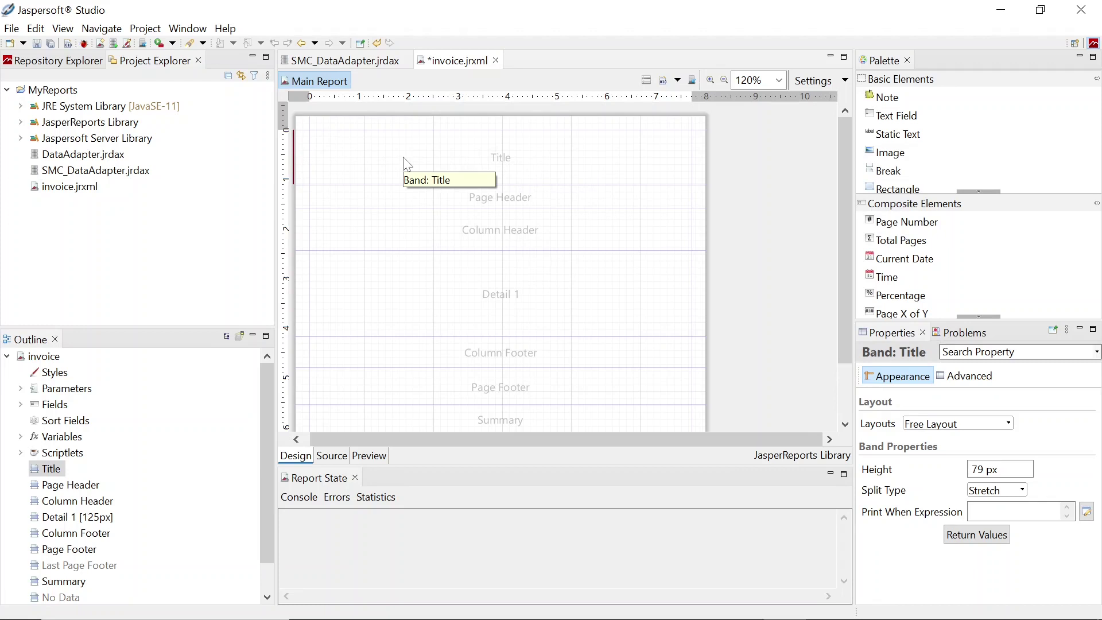
pyautogui.press('Delete')
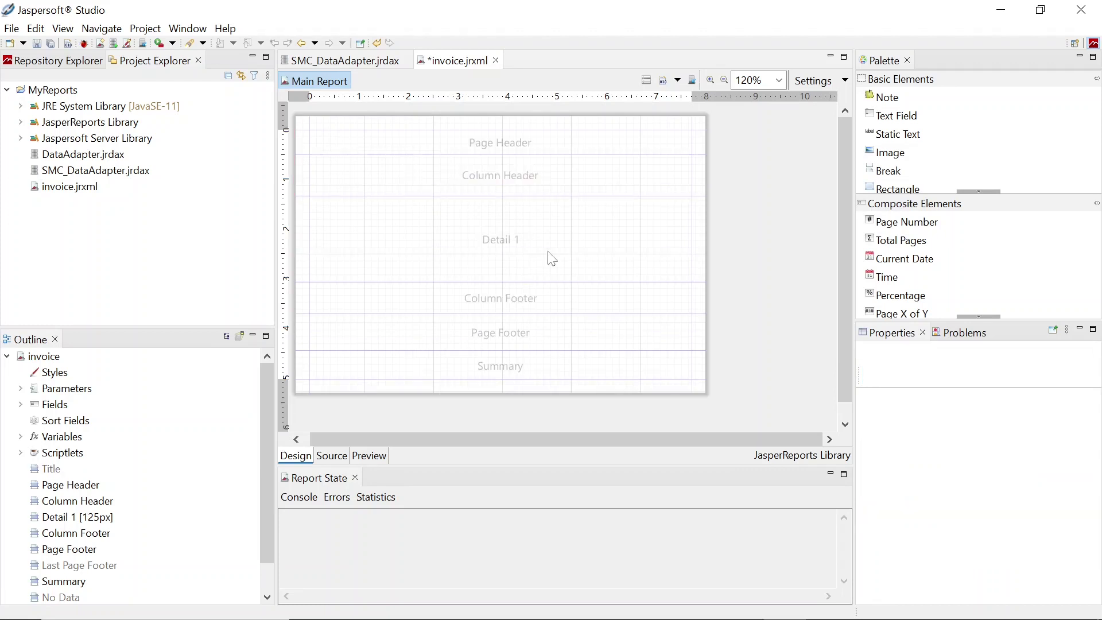
pyautogui.click(555, 188)
pyautogui.press('Delete')
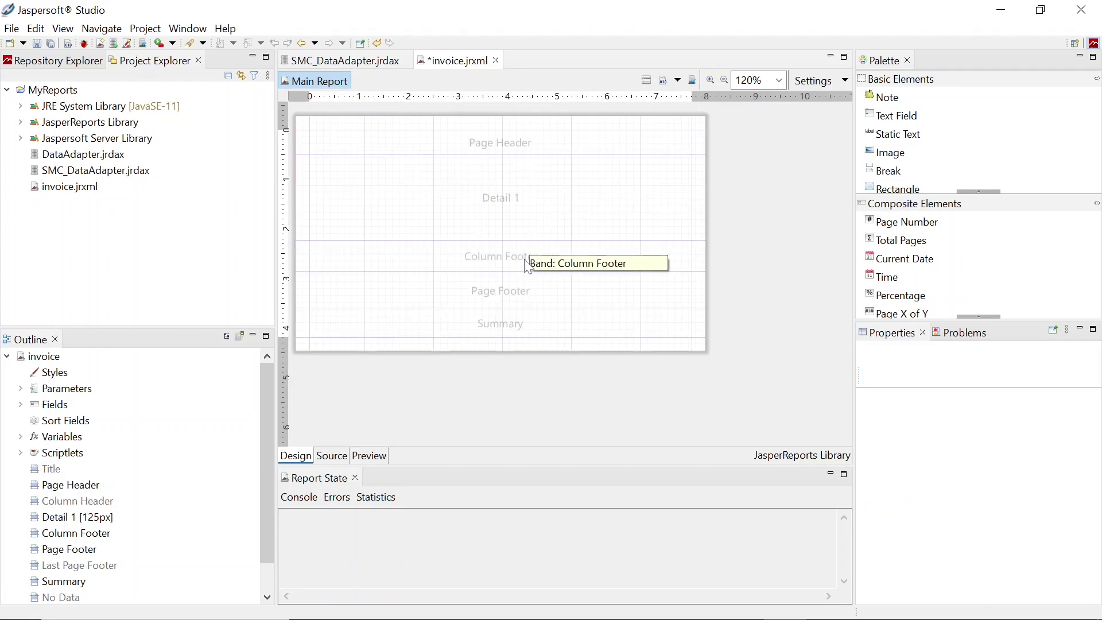
pyautogui.click(521, 267)
pyautogui.press('Delete')
pyautogui.click(504, 294)
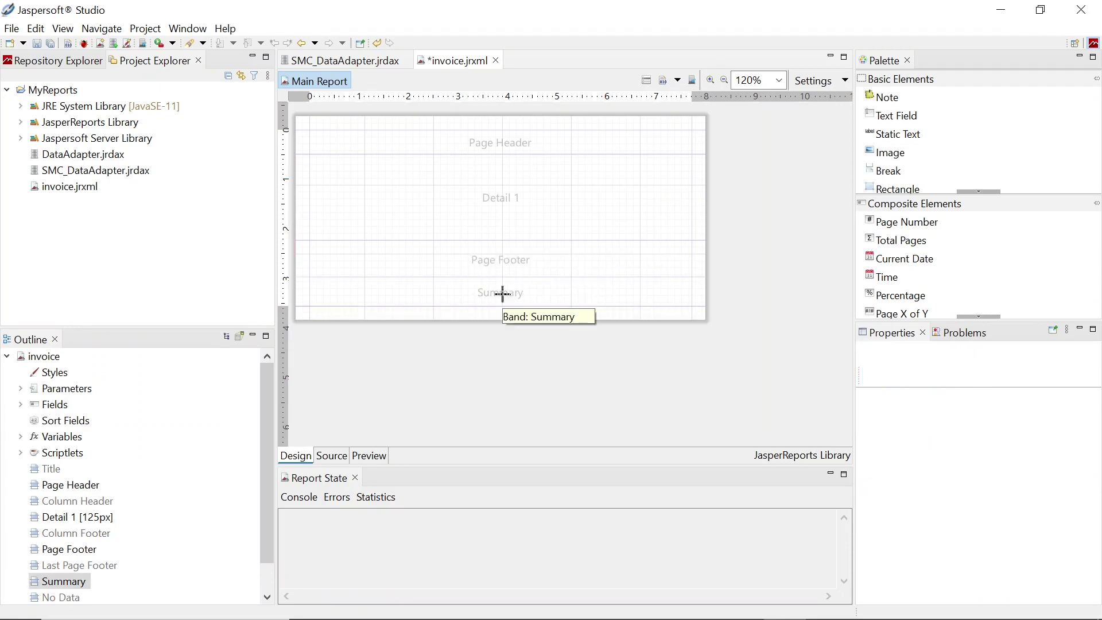
pyautogui.press('Delete')
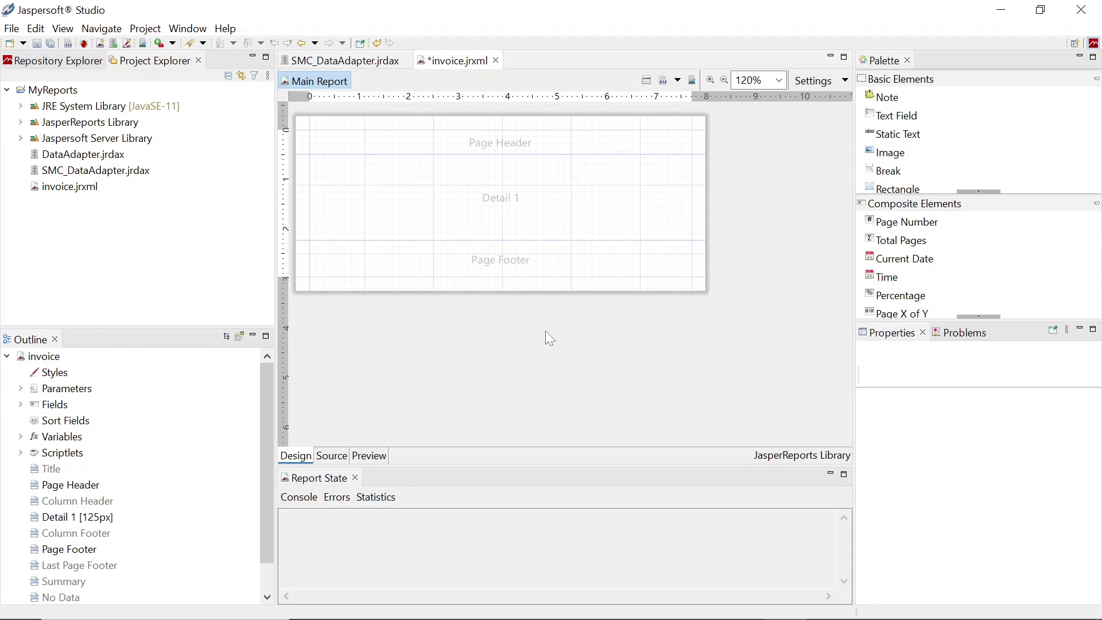
# Create a report group named 'Invoice ID' grouped on the INV_ID field
pyautogui.click(35, 356)
pyautogui.rightClick(27, 363)
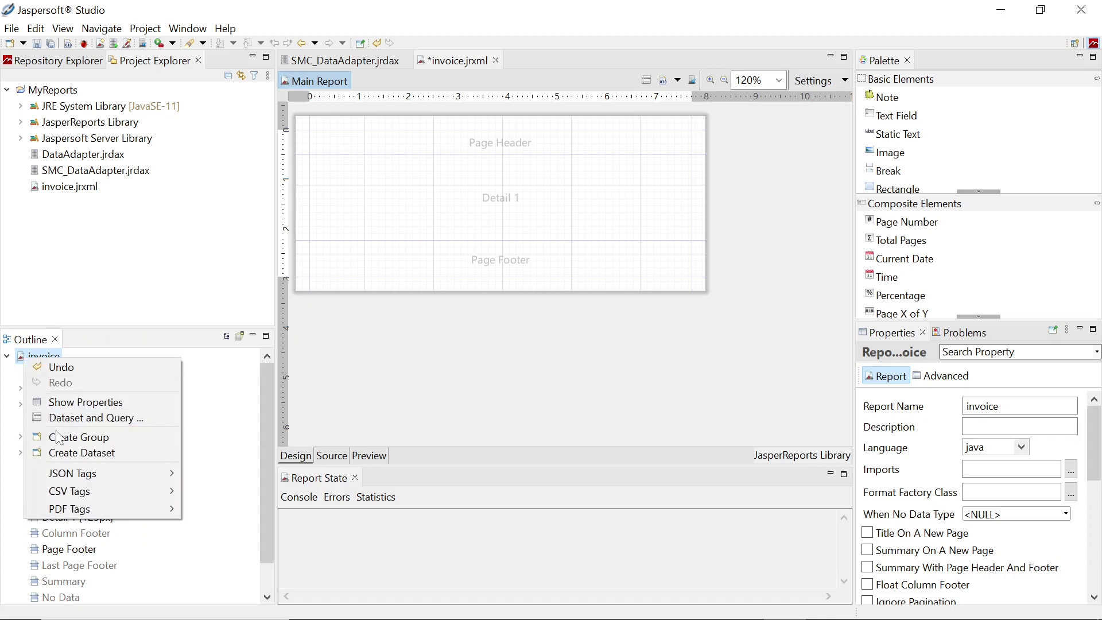
pyautogui.click(75, 437)
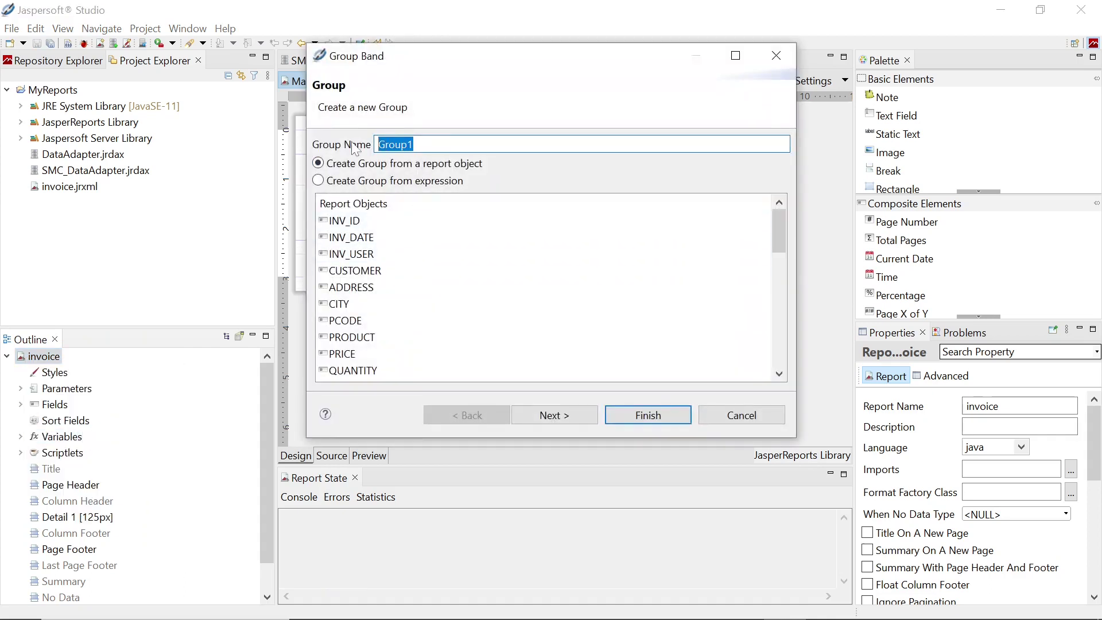
pyautogui.moveTo(413, 144); pyautogui.dragTo(372, 147)
pyautogui.write('I')
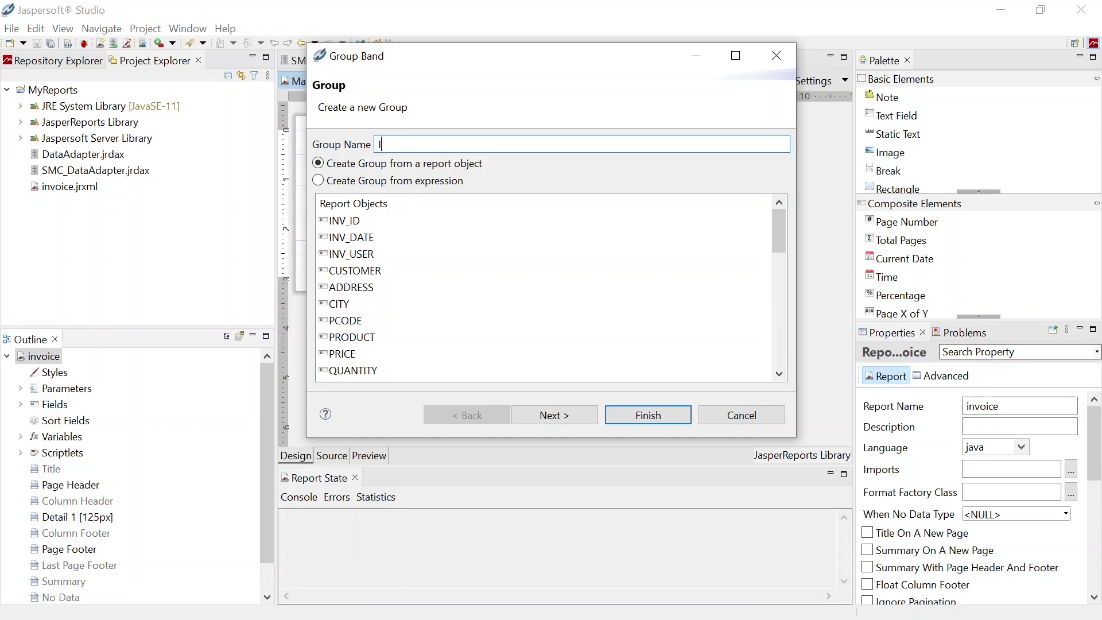
pyautogui.write('nvoice ID')
pyautogui.click(358, 227)
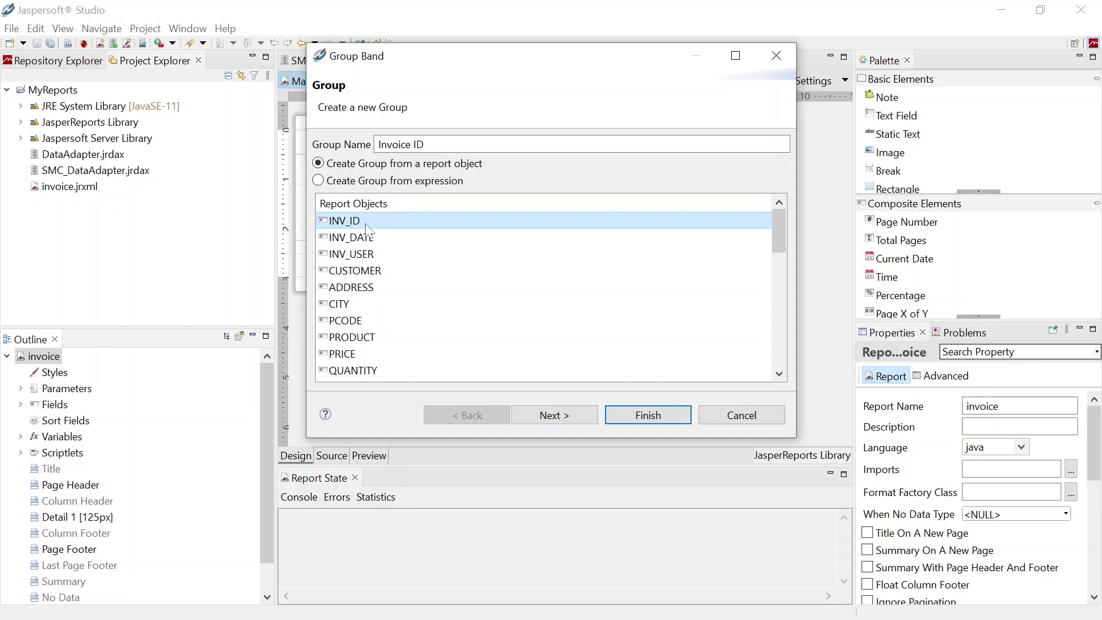
pyautogui.click(657, 416)
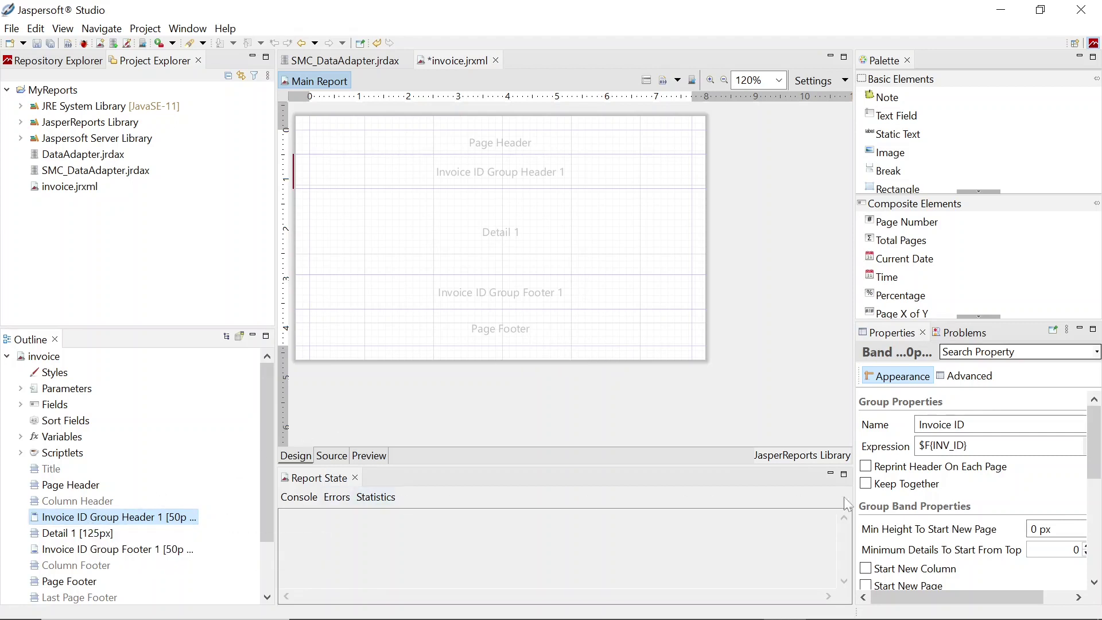
# Turn on Start New Page so each Invoice ID group begins a new page
pyautogui.scroll(-3, 1004, 464)
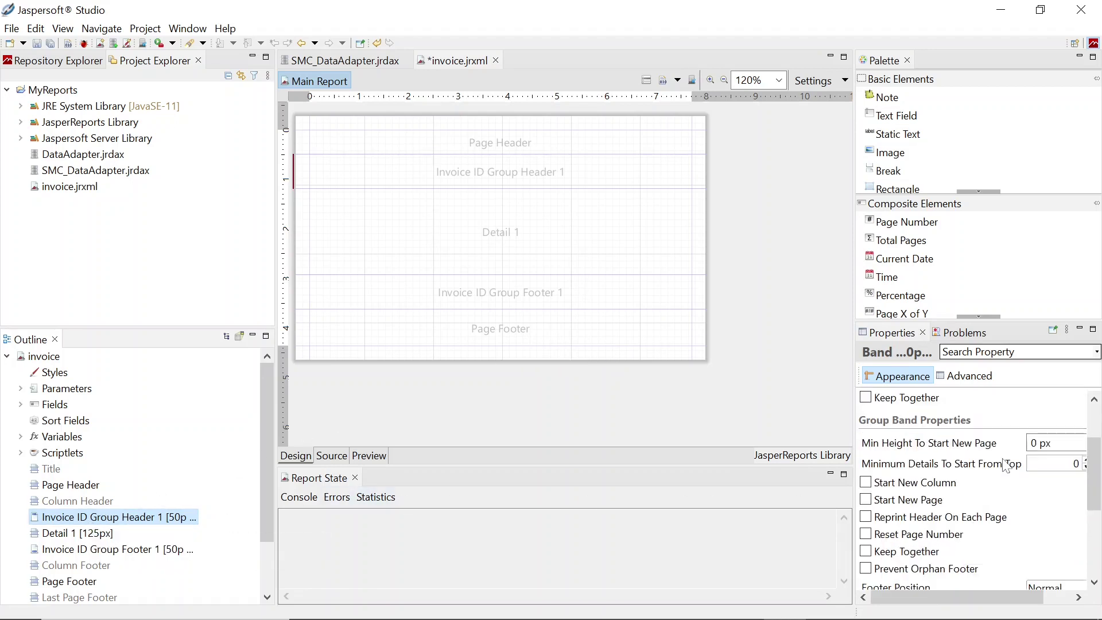
pyautogui.click(865, 500)
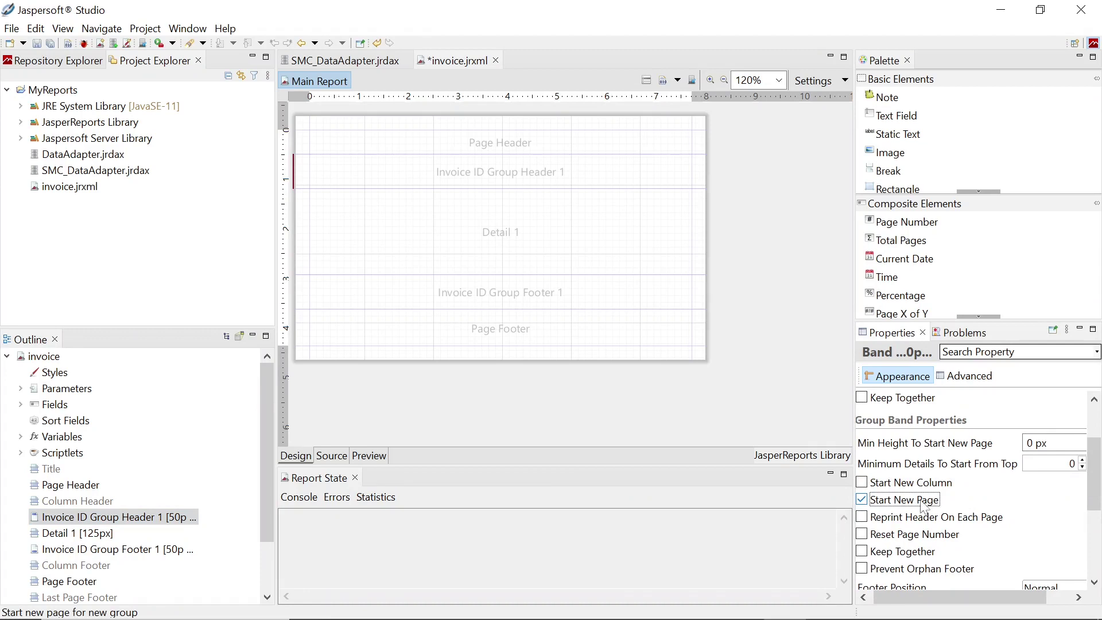
pyautogui.click(154, 550)
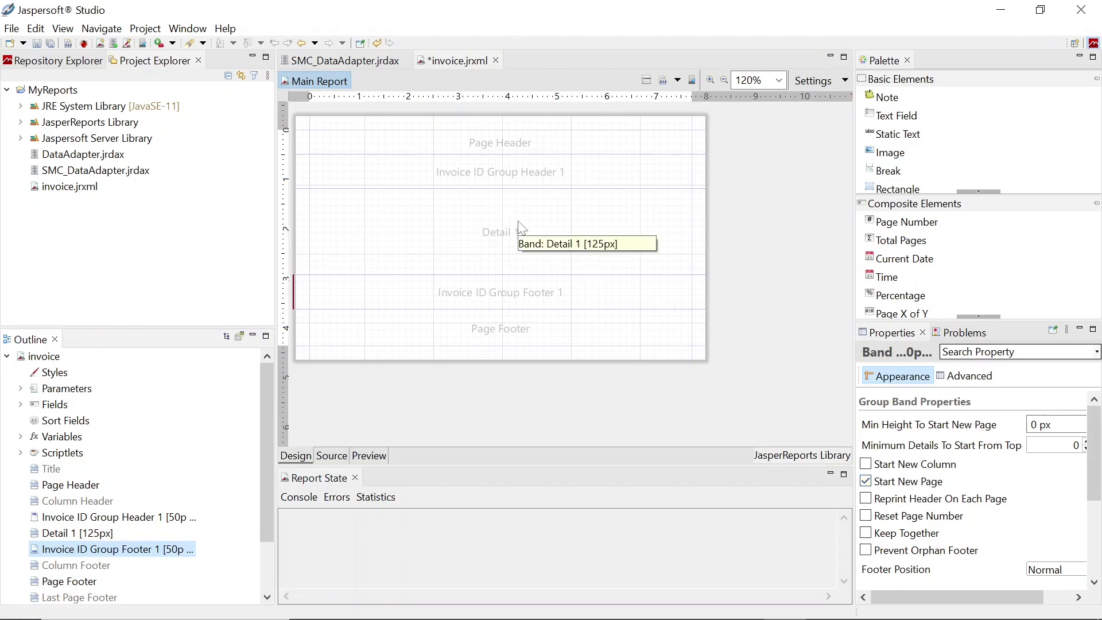
# Delete the Invoice ID Group Header 1 band, keeping the group footer
pyautogui.click(521, 179)
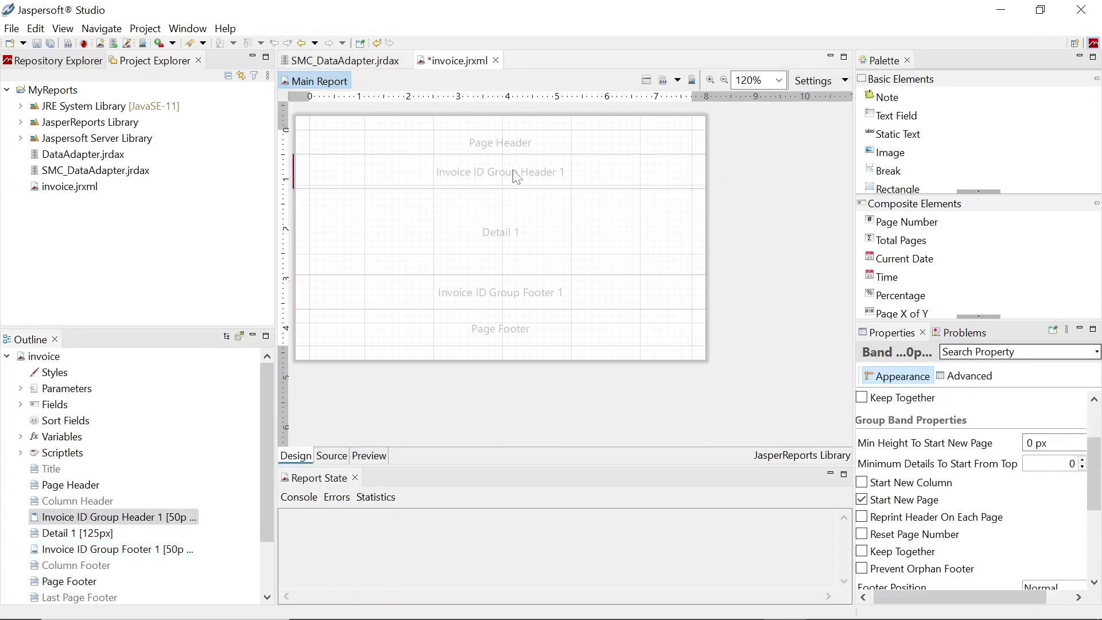
pyautogui.press('Delete')
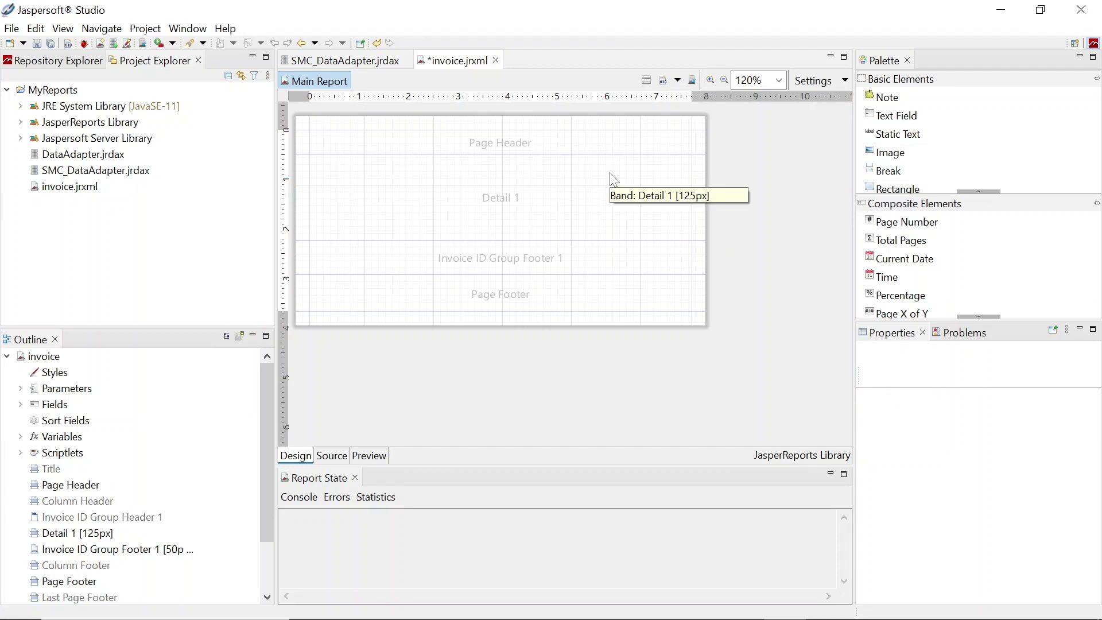
pyautogui.click(126, 552)
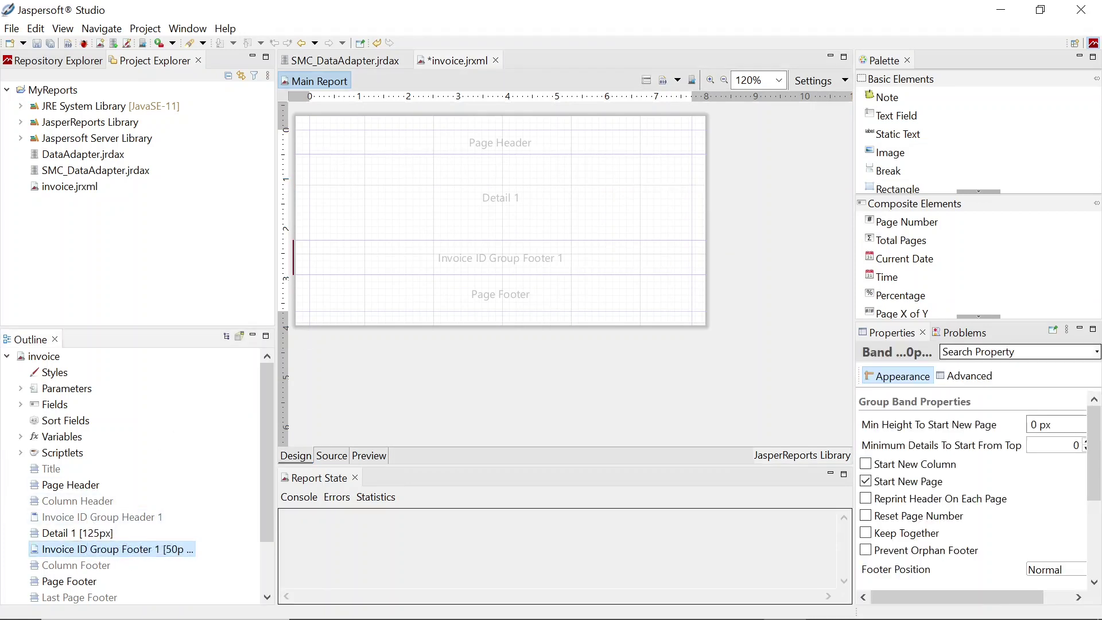
pyautogui.click(88, 522)
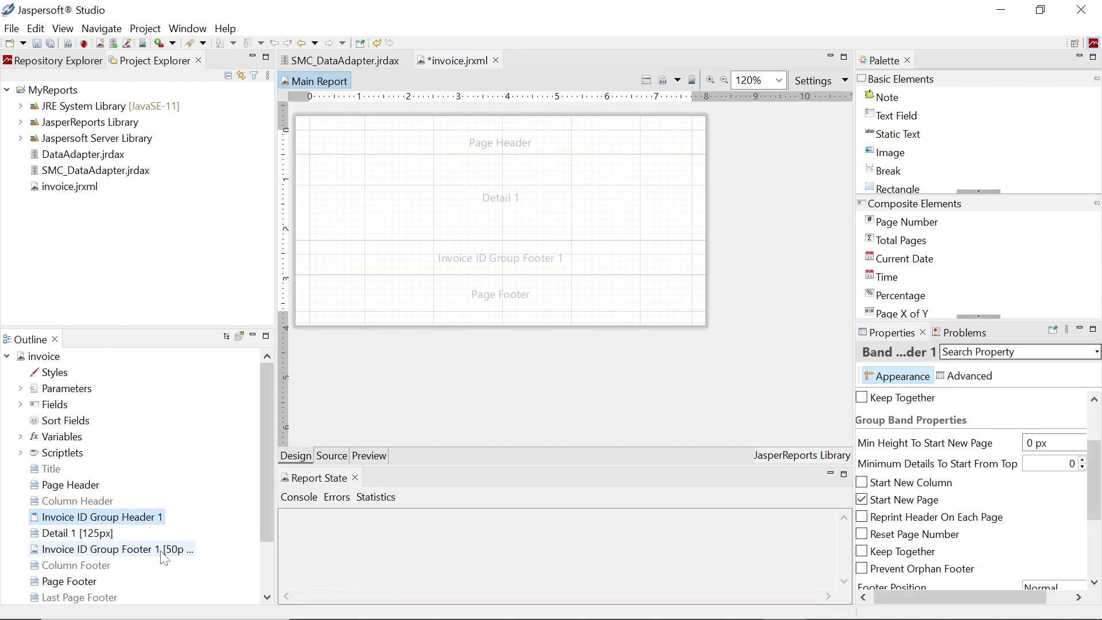
pyautogui.rightClick(160, 523)
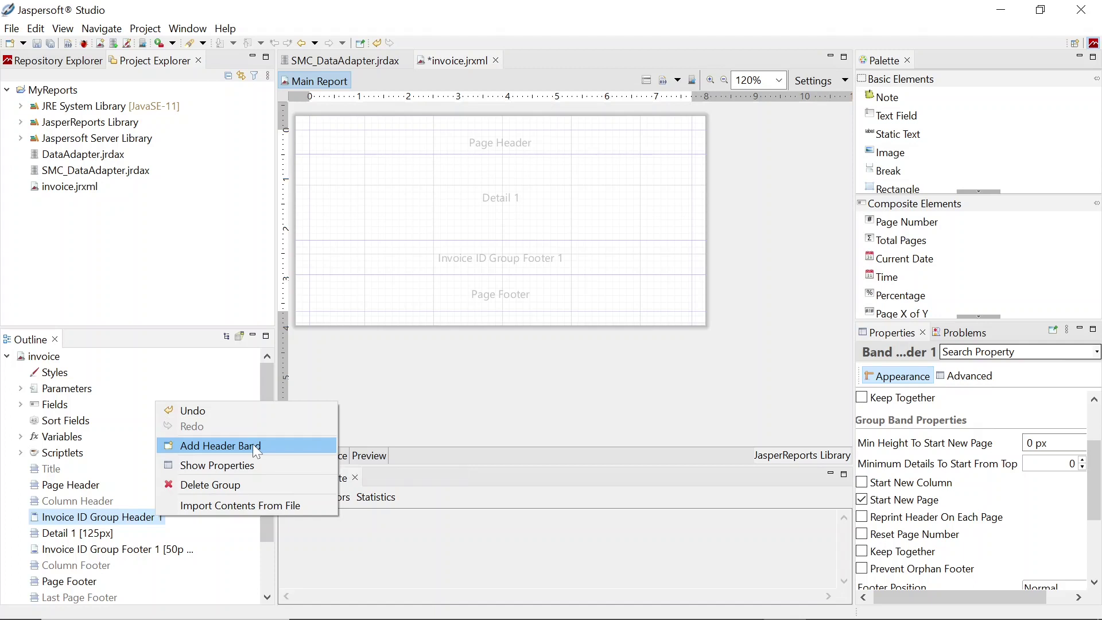
pyautogui.click(536, 394)
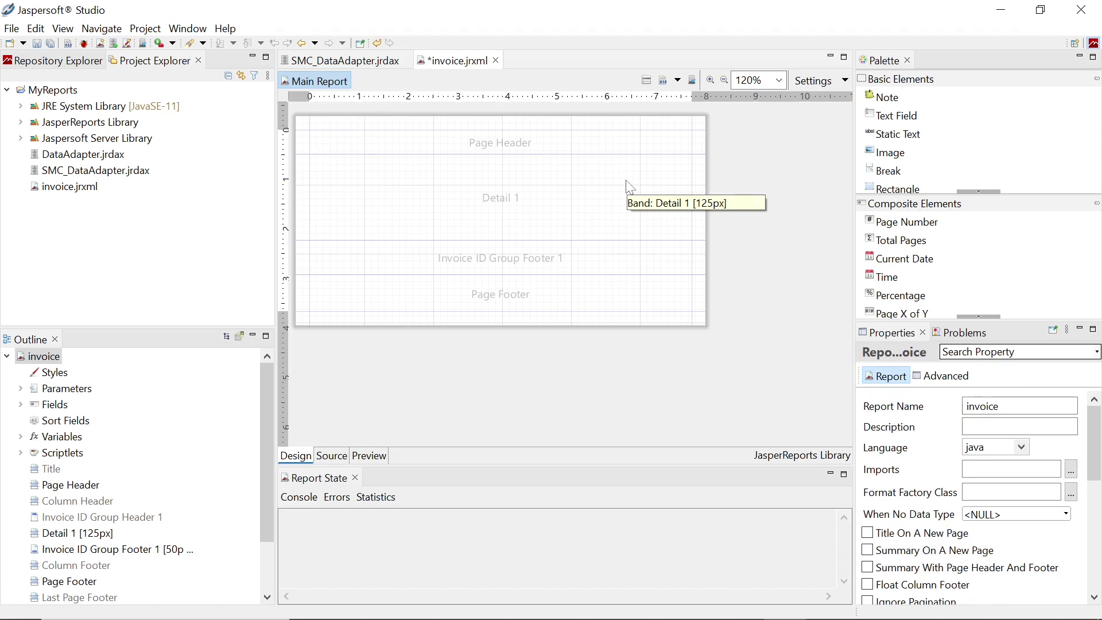
# Add INV_ID as a text field at the left of a taller Page Header
pyautogui.click(21, 405)
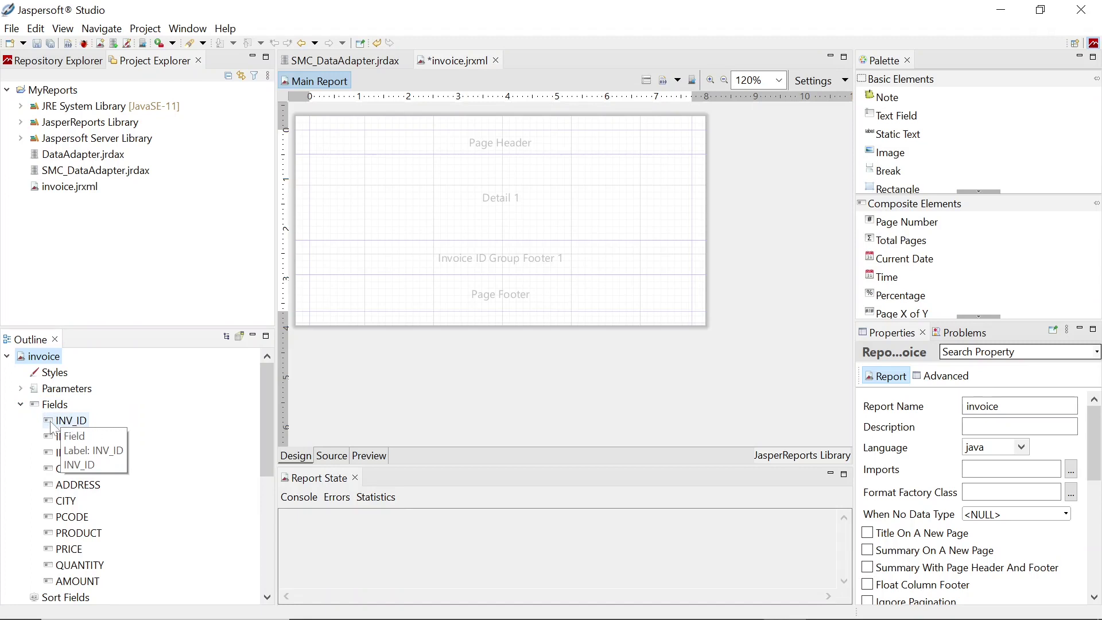
pyautogui.moveTo(52, 427); pyautogui.dragTo(450, 152)
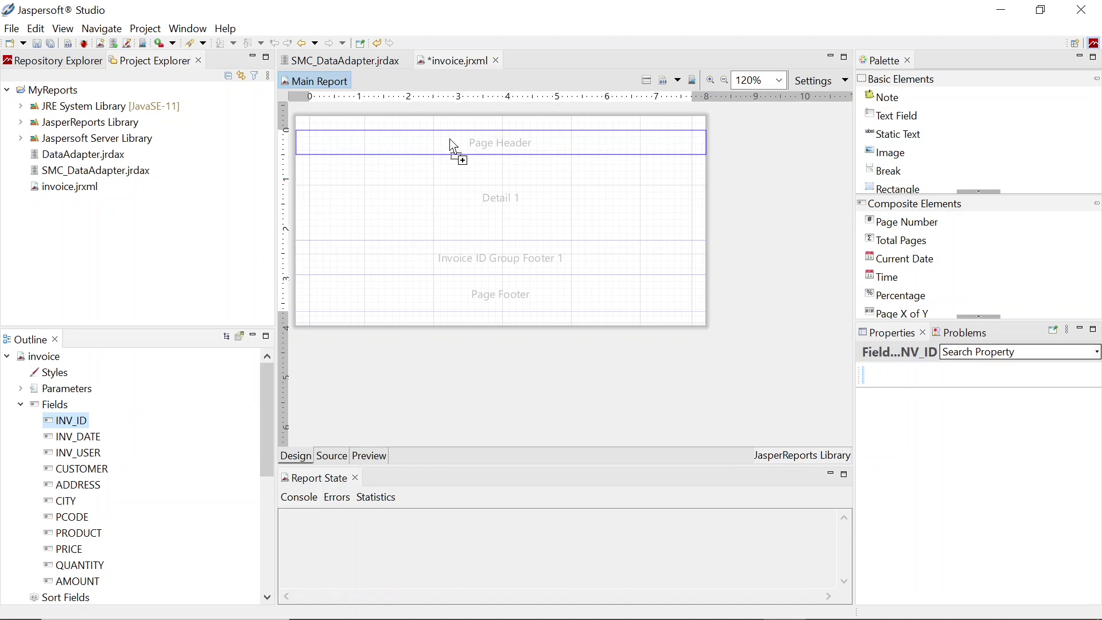
pyautogui.moveTo(454, 148); pyautogui.dragTo(455, 148)
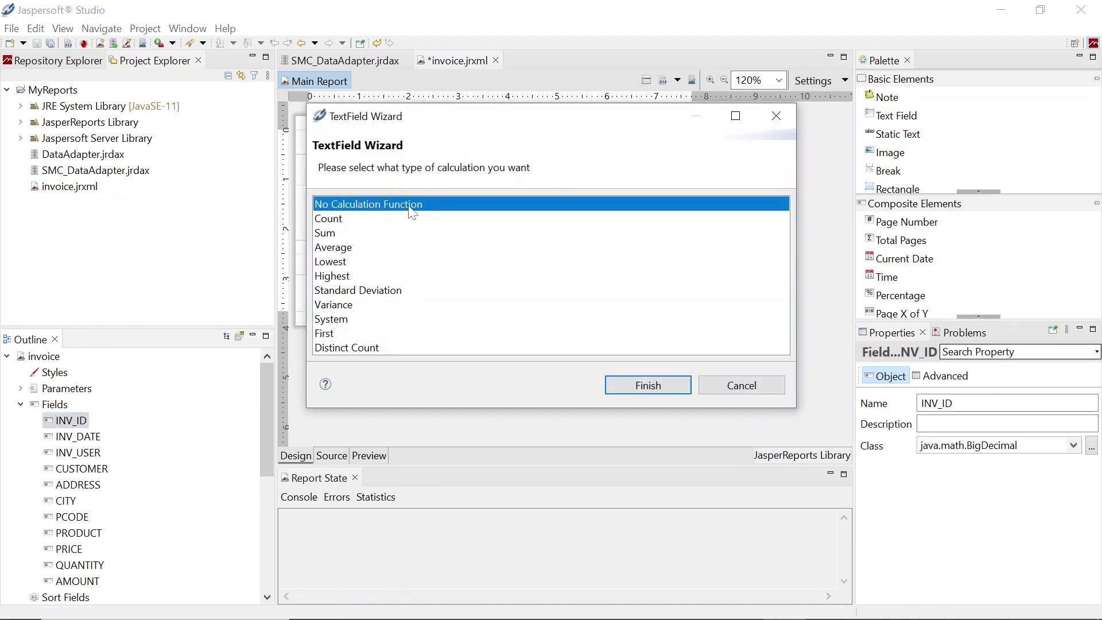
pyautogui.click(648, 384)
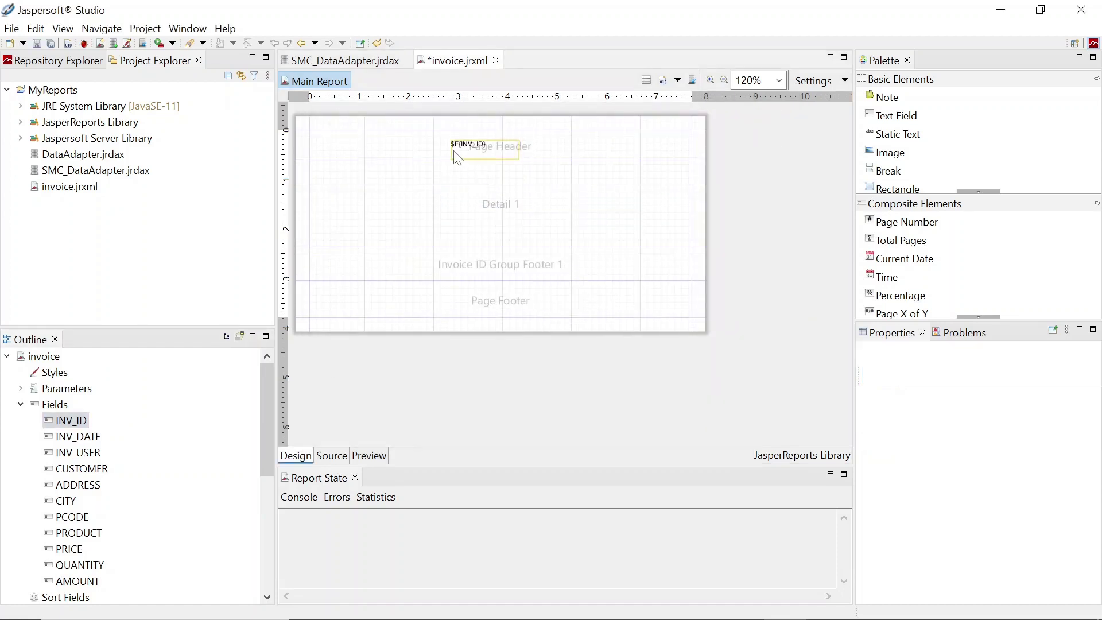
pyautogui.moveTo(403, 159); pyautogui.dragTo(401, 207)
pyautogui.click(461, 158)
pyautogui.moveTo(461, 159); pyautogui.dragTo(367, 153)
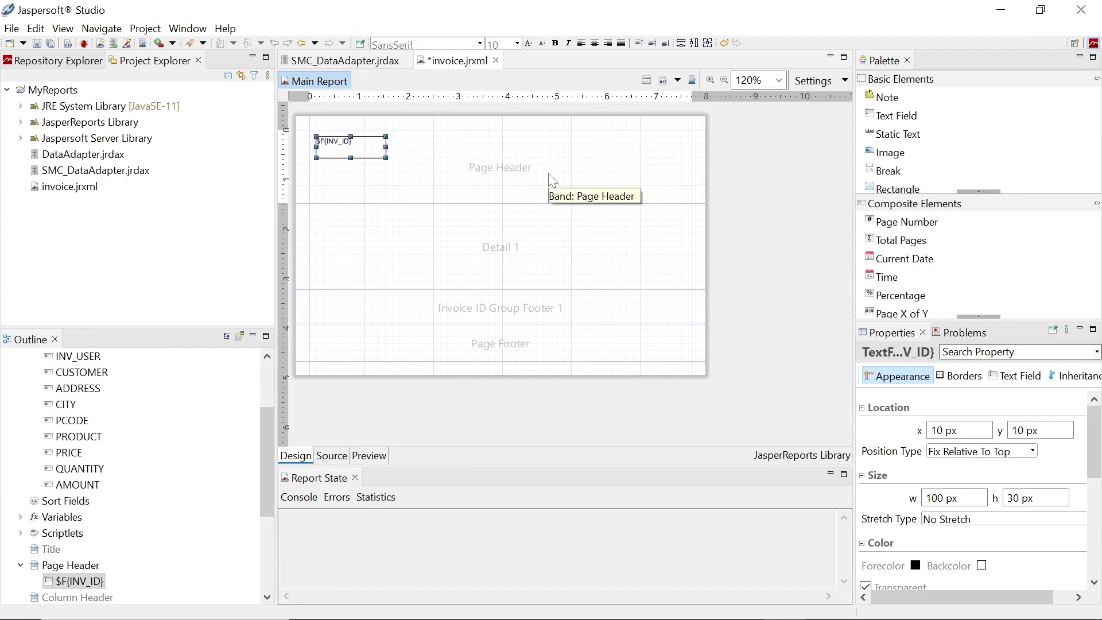
# Add INV_DATE, CUSTOMER, ADDRESS, CITY and PCODE text fields to the Page Header
pyautogui.scroll(2, 266, 436)
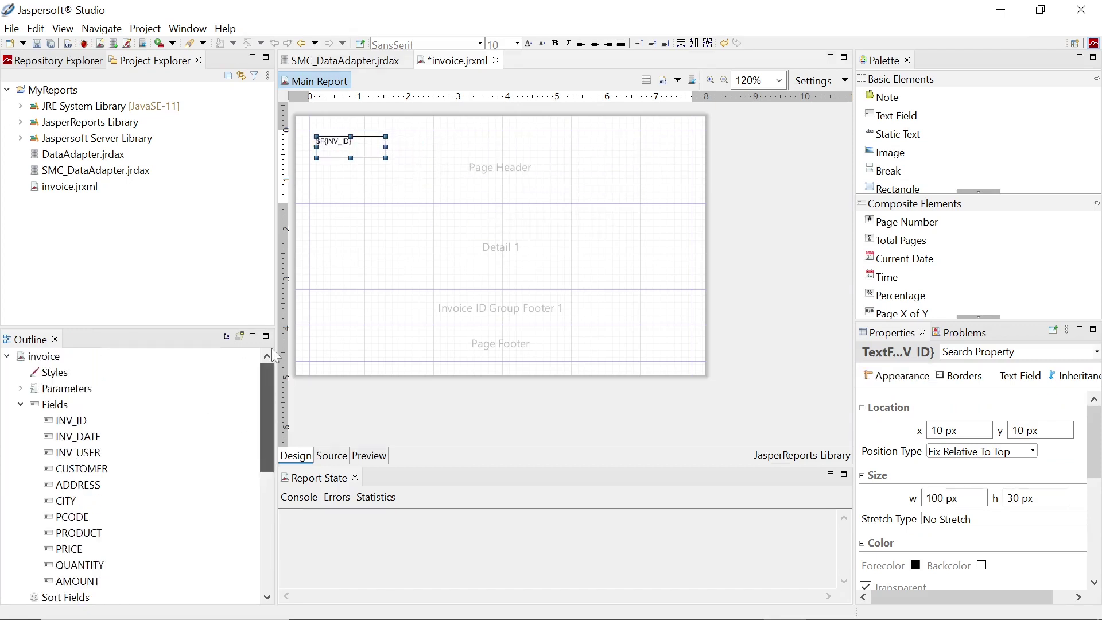
pyautogui.moveTo(114, 438); pyautogui.dragTo(397, 146)
pyautogui.press('Return')
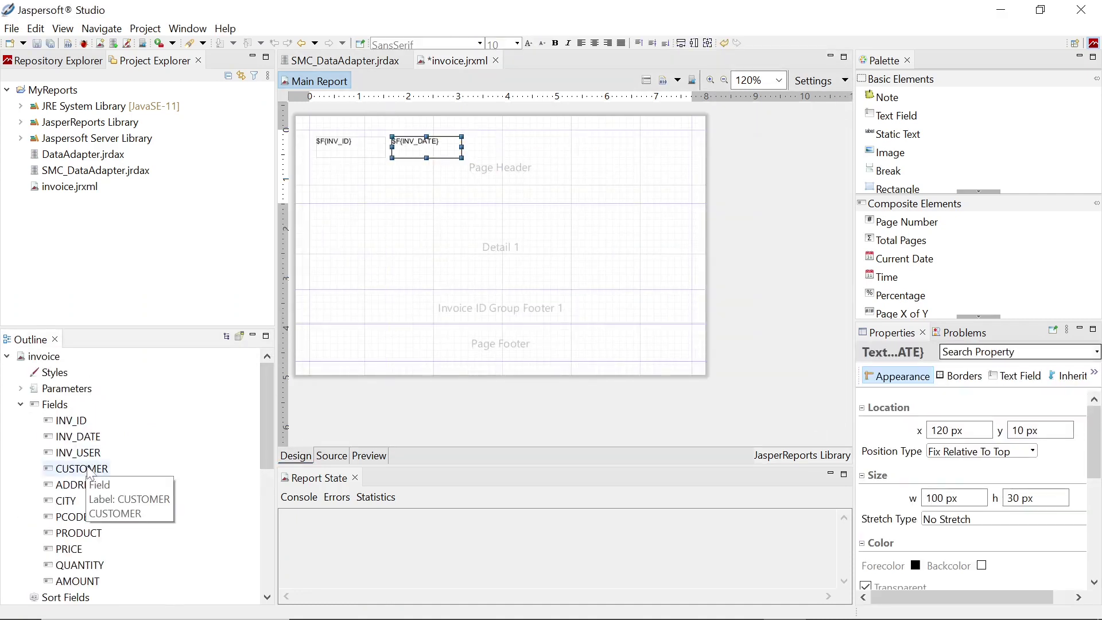
pyautogui.moveTo(81, 469); pyautogui.dragTo(520, 157)
pyautogui.press('Return')
pyautogui.moveTo(78, 485); pyautogui.dragTo(456, 182)
pyautogui.press('Escape')
pyautogui.press('Return')
pyautogui.moveTo(68, 517); pyautogui.dragTo(573, 167)
pyautogui.click(613, 367)
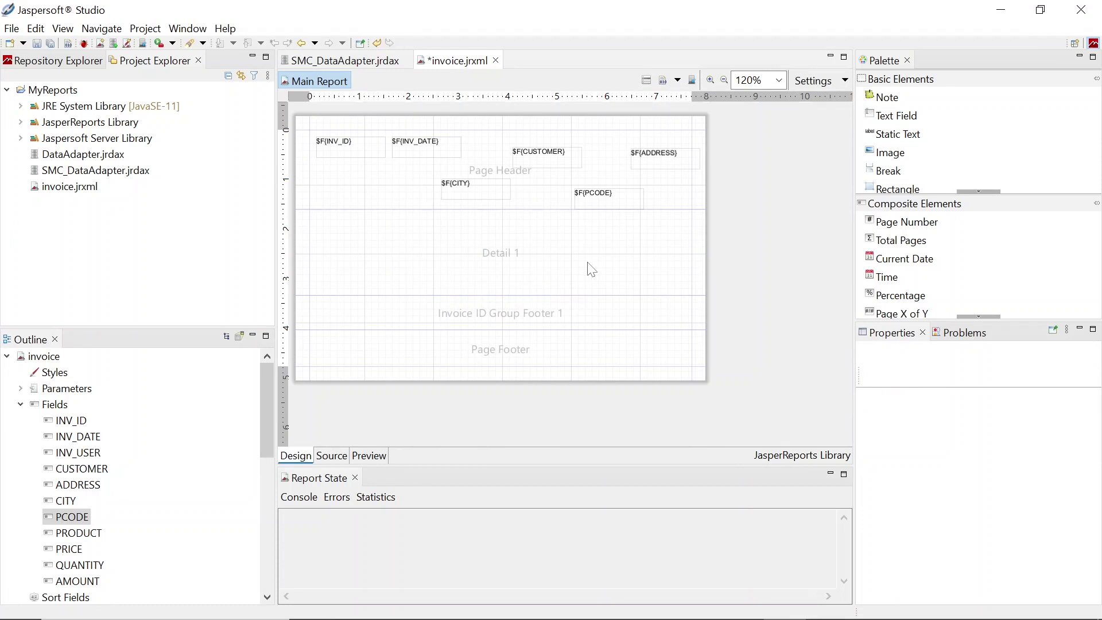
# Add PRODUCT to Detail 1, with its label at the left of a taller Page Header
pyautogui.moveTo(69, 533); pyautogui.dragTo(499, 258)
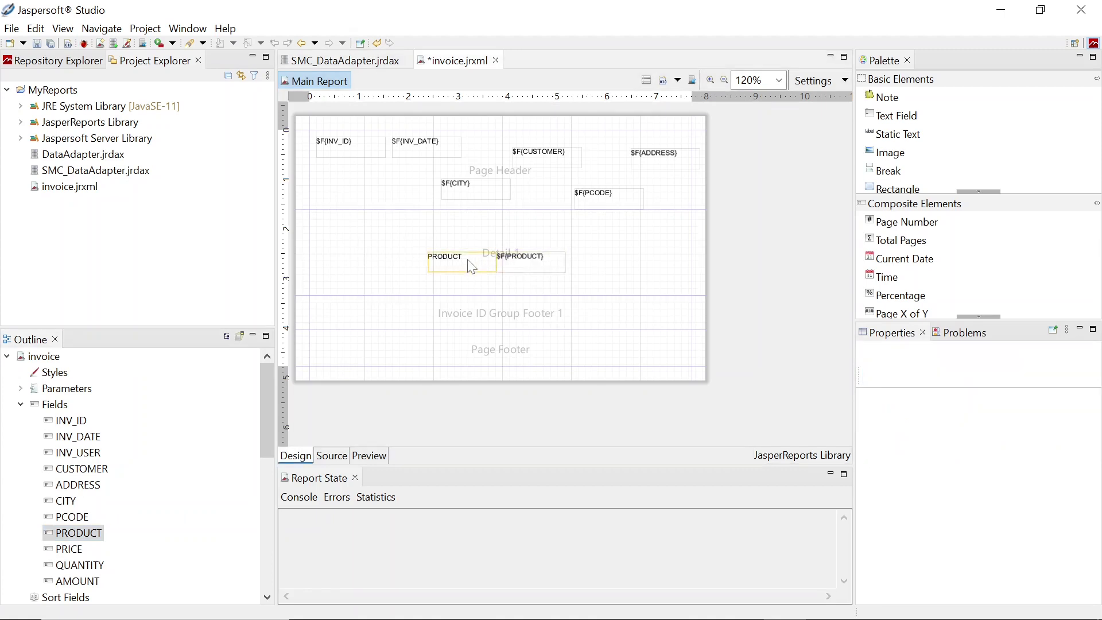
pyautogui.moveTo(409, 208); pyautogui.dragTo(411, 254)
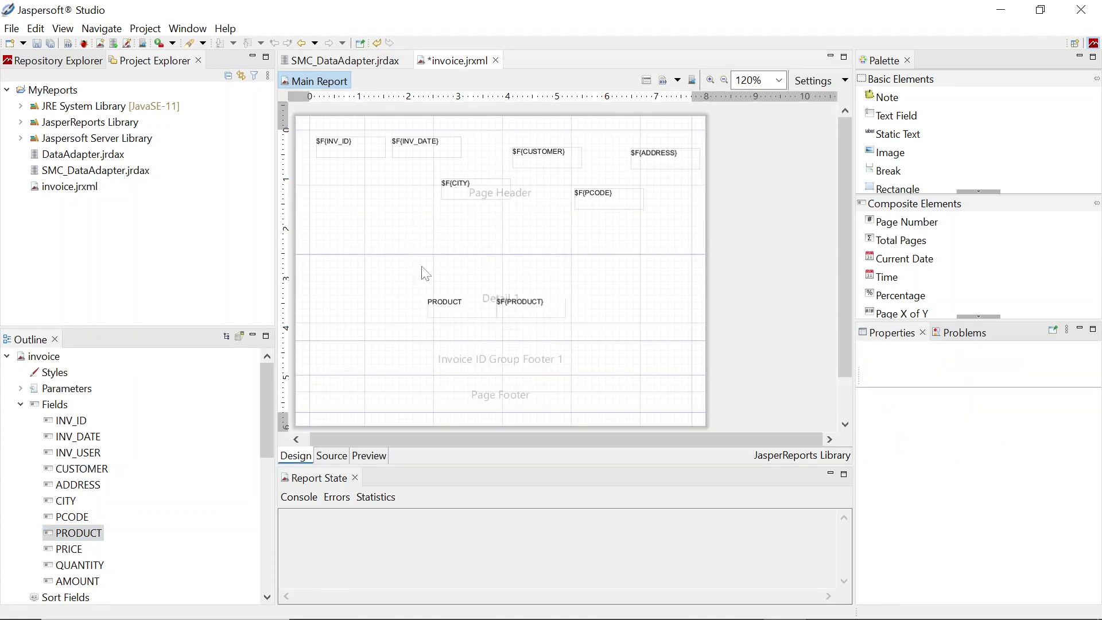
pyautogui.moveTo(450, 310); pyautogui.dragTo(317, 225)
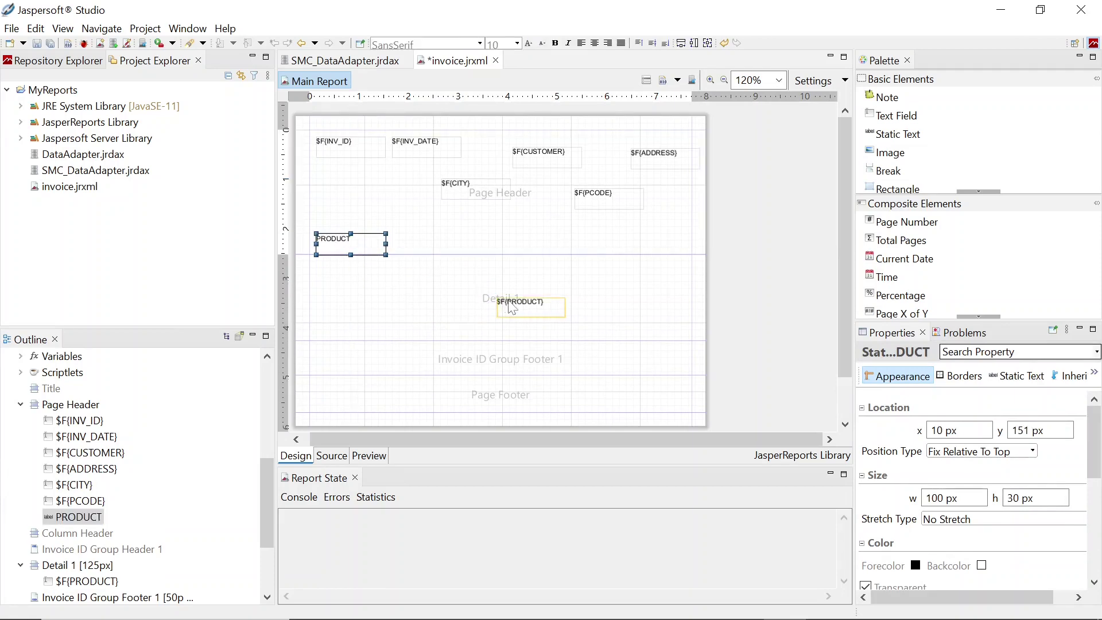
pyautogui.moveTo(510, 305); pyautogui.dragTo(338, 279)
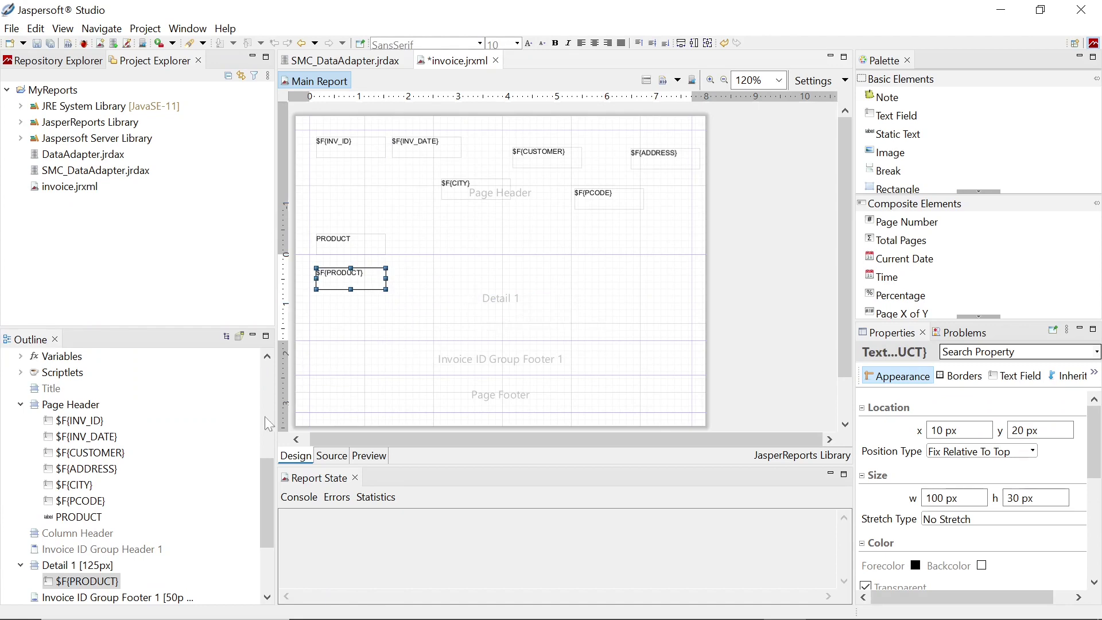
# Add PRICE, QUANTITY and AMOUNT columns with header labels, and shrink Detail to 58px
pyautogui.scroll(6, 162, 462)
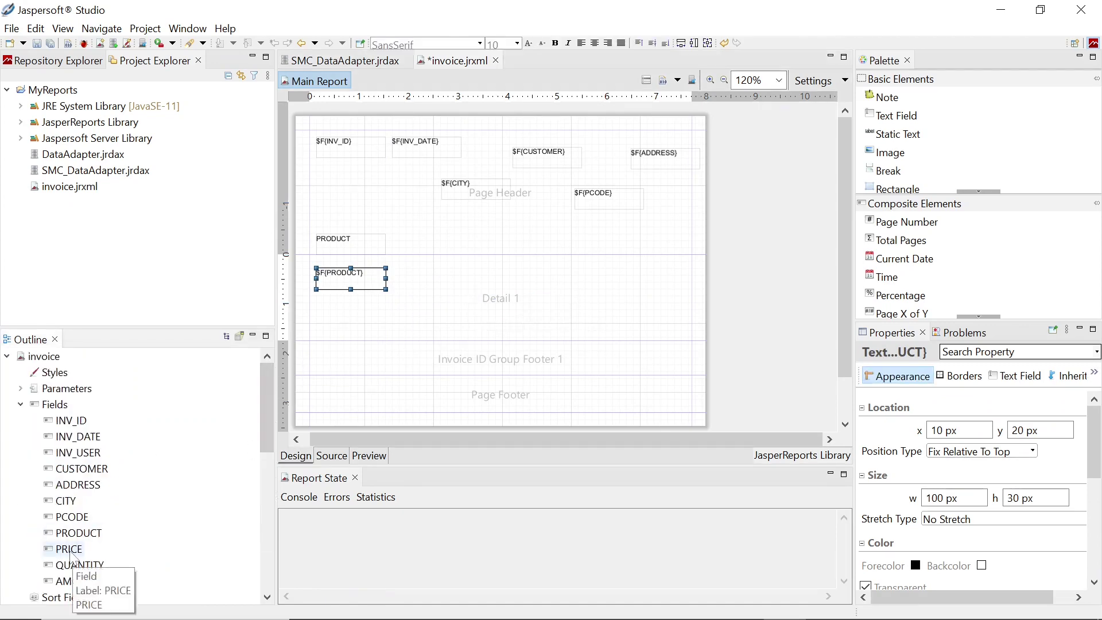
pyautogui.moveTo(72, 549); pyautogui.dragTo(414, 252)
pyautogui.moveTo(476, 290); pyautogui.dragTo(418, 290)
pyautogui.moveTo(266, 505); pyautogui.dragTo(266, 402)
pyautogui.moveTo(75, 565); pyautogui.dragTo(494, 241)
pyautogui.moveTo(459, 284); pyautogui.dragTo(493, 270)
pyautogui.moveTo(268, 476); pyautogui.dragTo(268, 373)
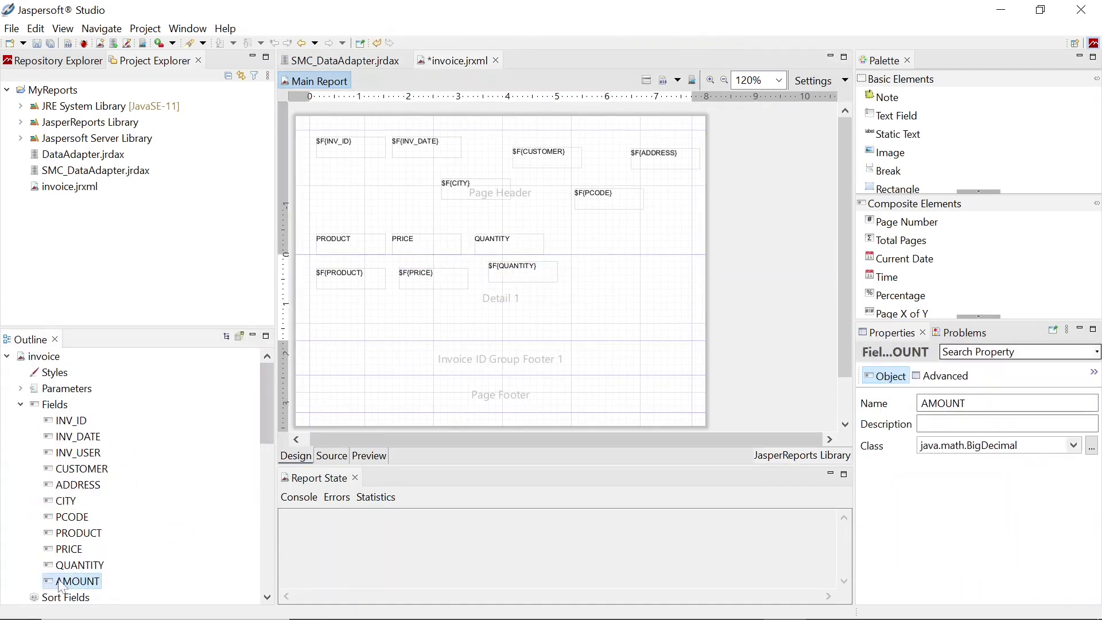
pyautogui.moveTo(79, 581); pyautogui.dragTo(602, 285)
pyautogui.moveTo(603, 284); pyautogui.dragTo(609, 244)
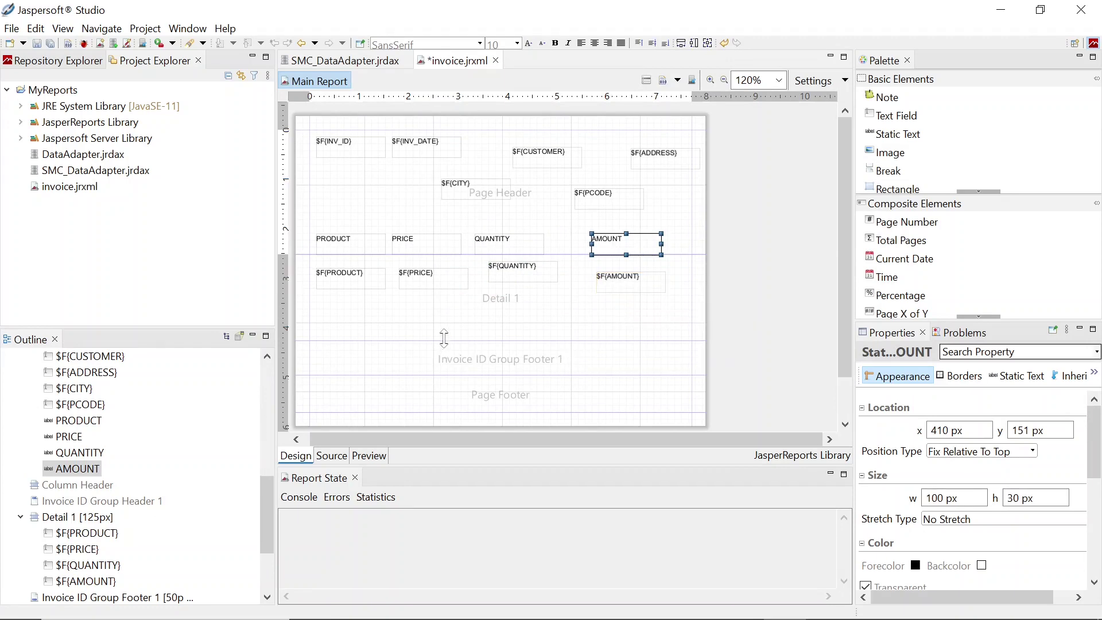
pyautogui.moveTo(444, 338); pyautogui.dragTo(447, 295)
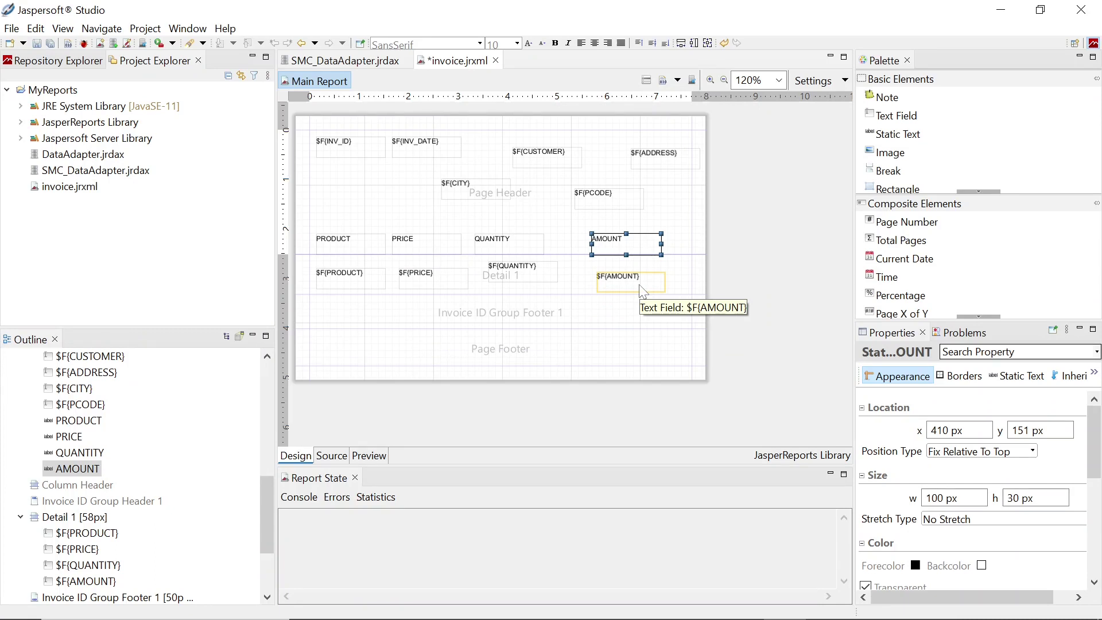
# Top-align the PRODUCT, PRICE, QUANTITY and AMOUNT fields at 7 px and shorten Detail 1 to 46px
pyautogui.click(370, 281)
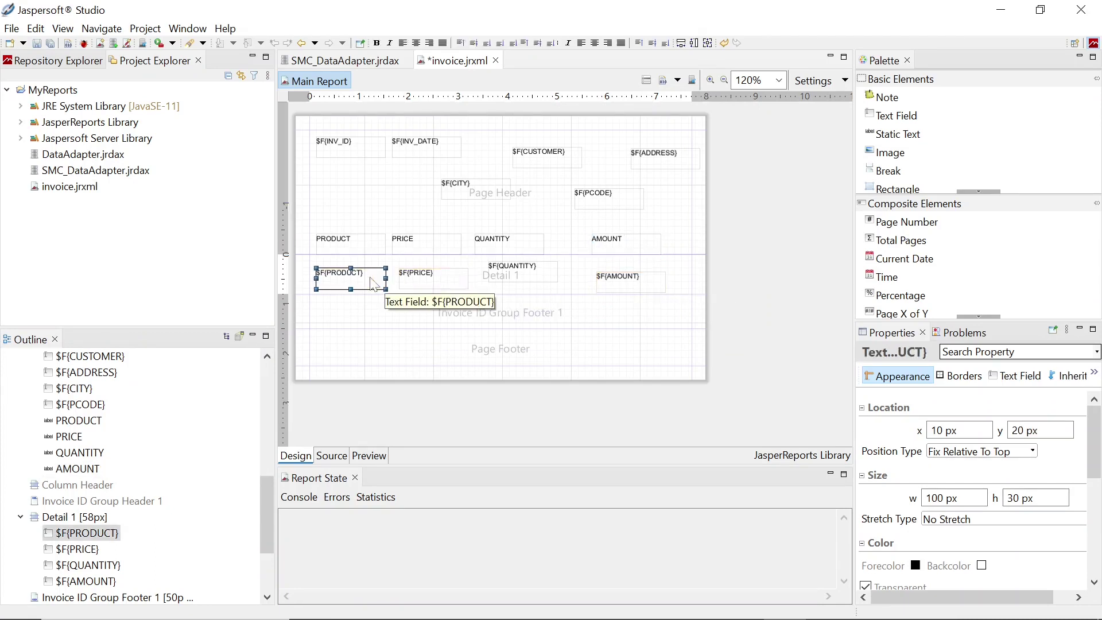
pyautogui.keyDown('shift'); pyautogui.click(438, 281); pyautogui.keyUp('shift')
pyautogui.keyDown('shift'); pyautogui.click(519, 275); pyautogui.keyUp('shift')
pyautogui.keyDown('shift'); pyautogui.click(619, 284); pyautogui.keyUp('shift')
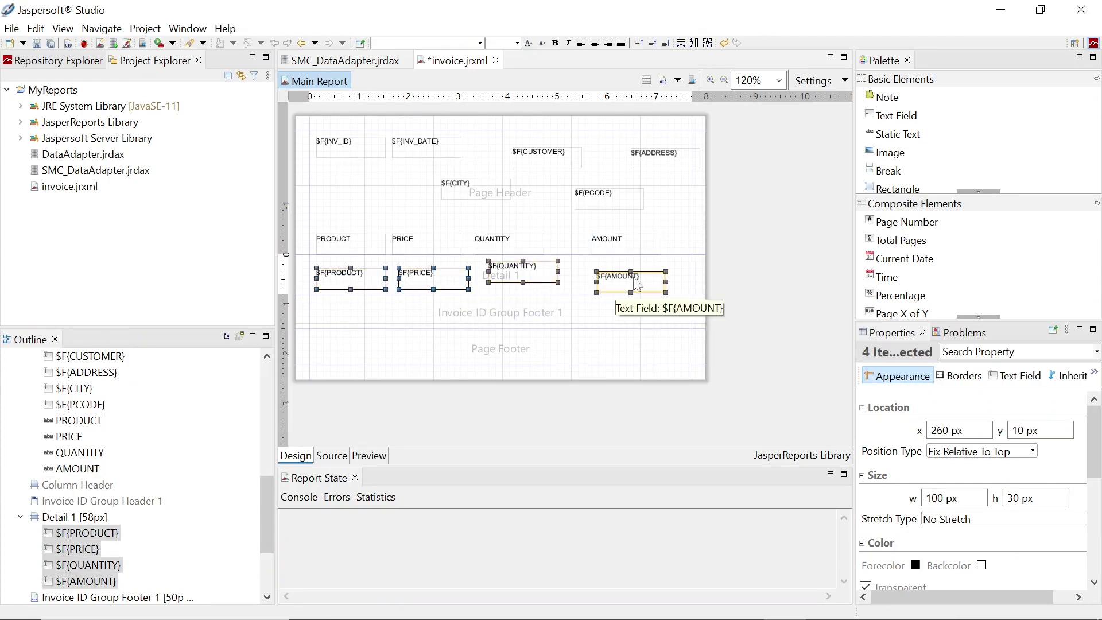
pyautogui.rightClick(634, 281)
pyautogui.moveTo(685, 328)
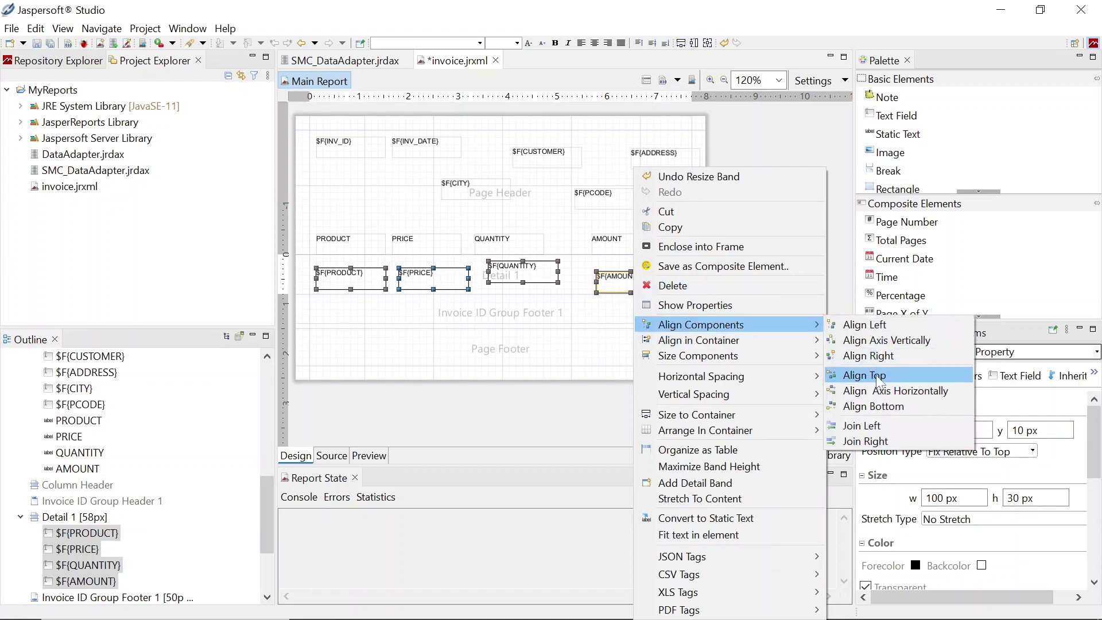
pyautogui.click(865, 375)
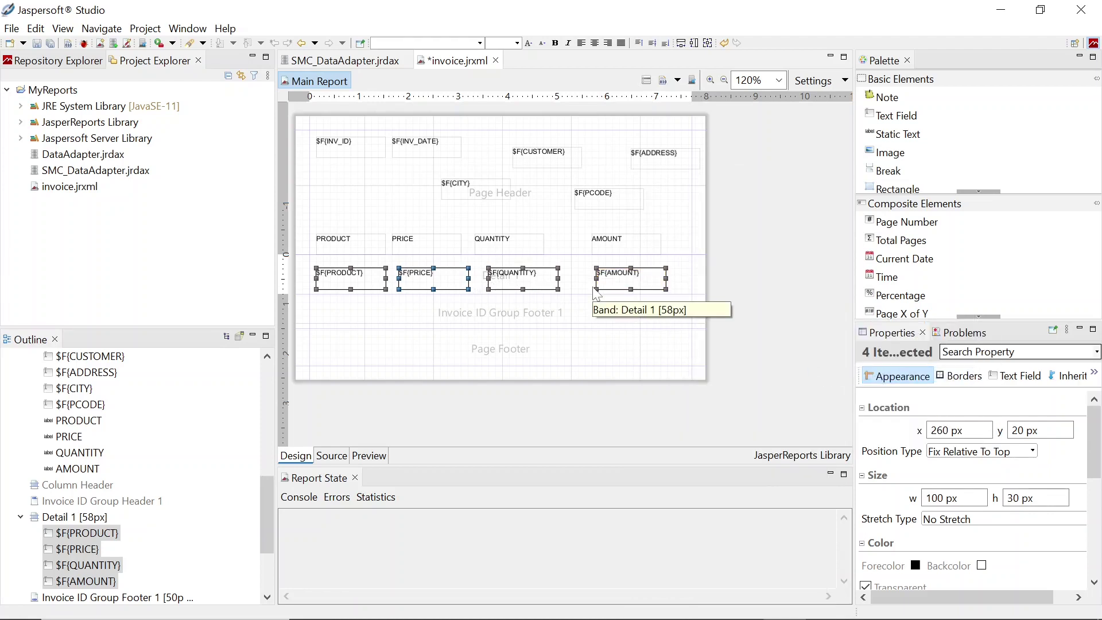
pyautogui.press('Up')
pyautogui.press('Up')
pyautogui.press('Up')
pyautogui.press('Up')
pyautogui.press('Up')
pyautogui.press('Up')
pyautogui.press('Up')
pyautogui.press('Up')
pyautogui.press('Up')
pyautogui.press('Up')
pyautogui.press('Up')
pyautogui.press('Up')
pyautogui.press('Up')
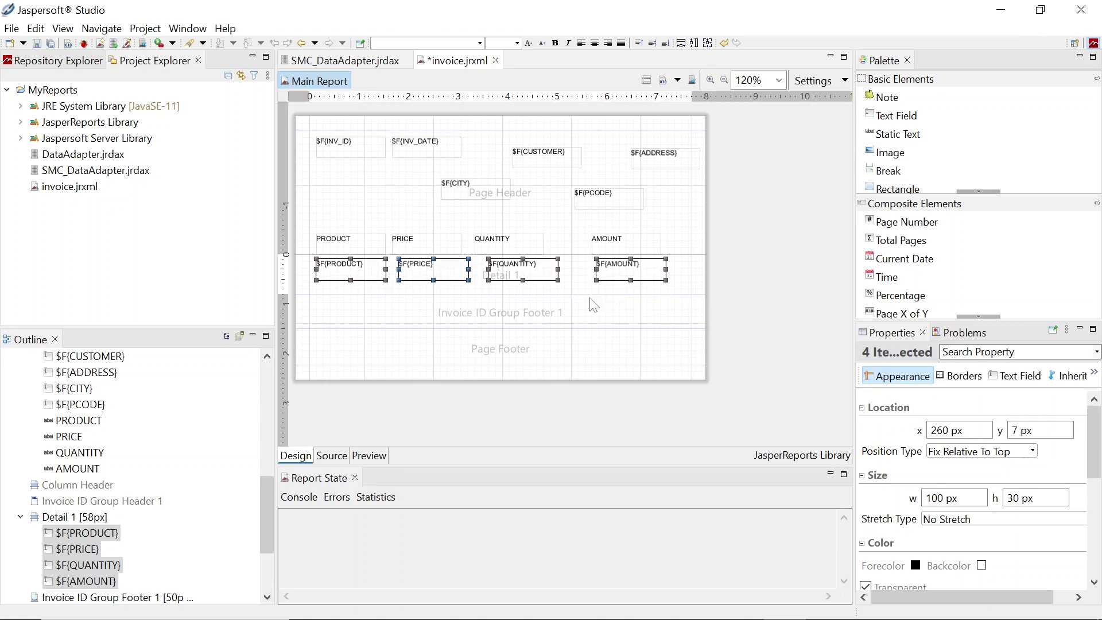
pyautogui.moveTo(592, 293); pyautogui.dragTo(593, 285)
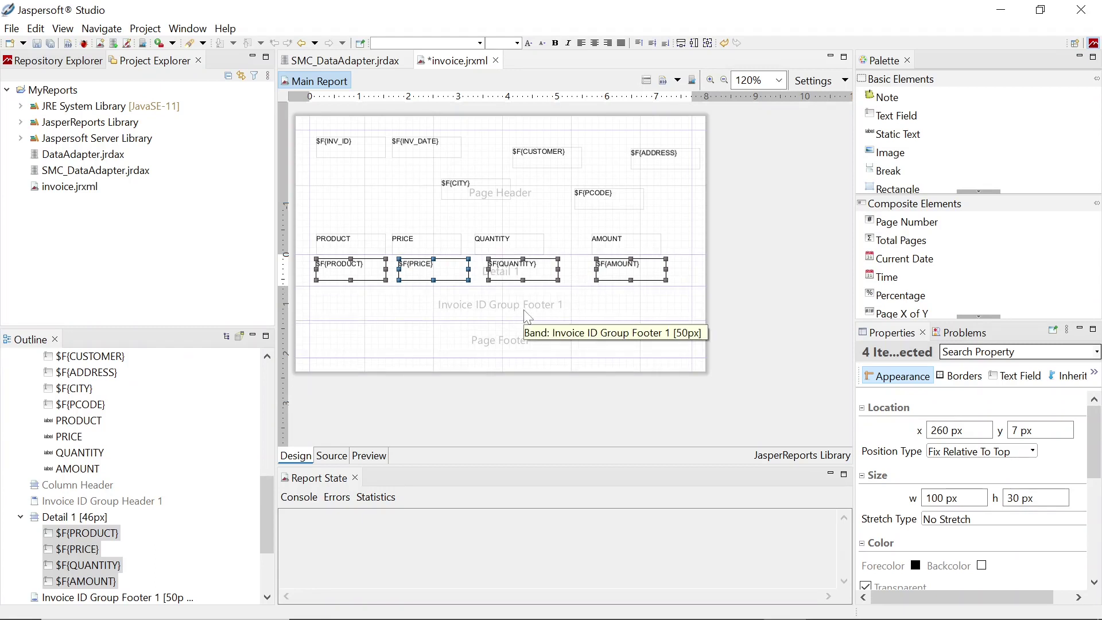
pyautogui.scroll(7, 268, 466)
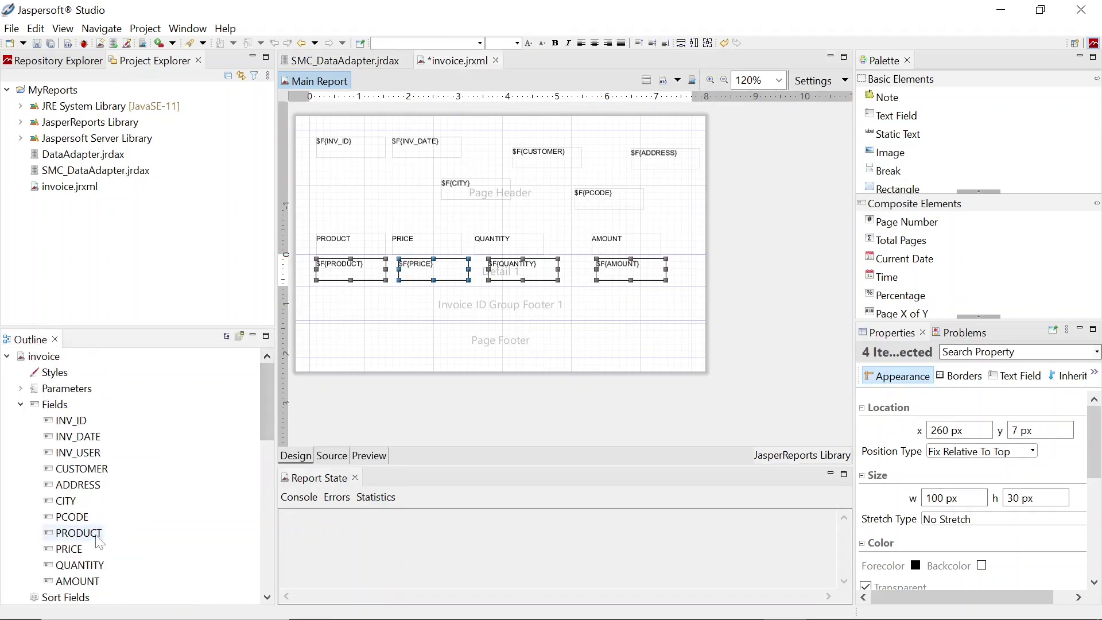
# Add a summed QUANTITY total to the group footer under the QUANTITY column
pyautogui.click(51, 571)
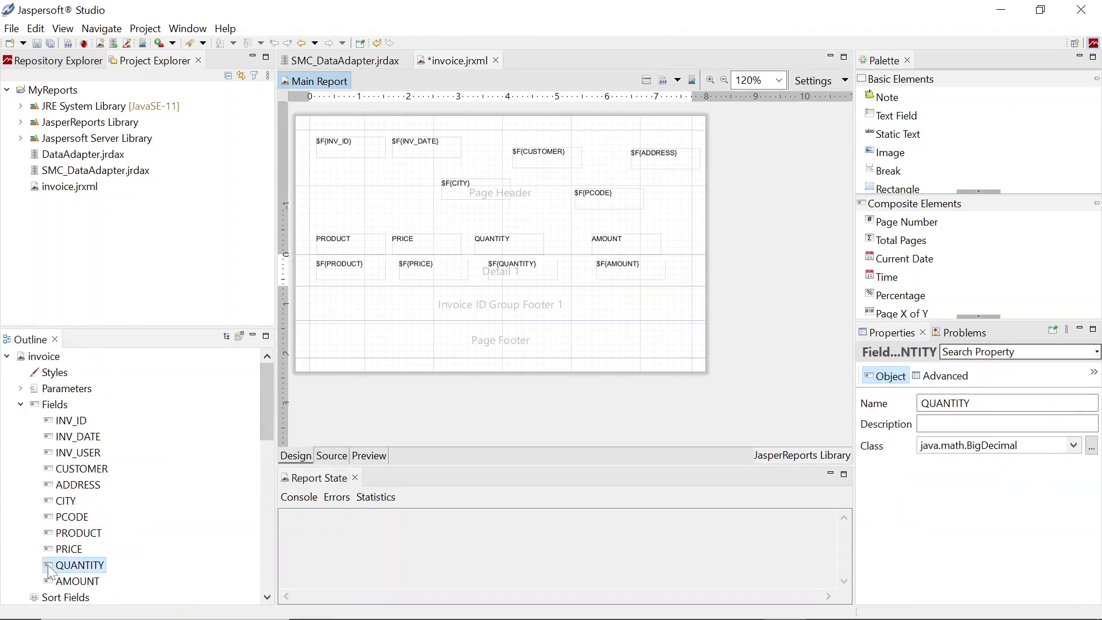
pyautogui.moveTo(52, 571); pyautogui.dragTo(504, 310)
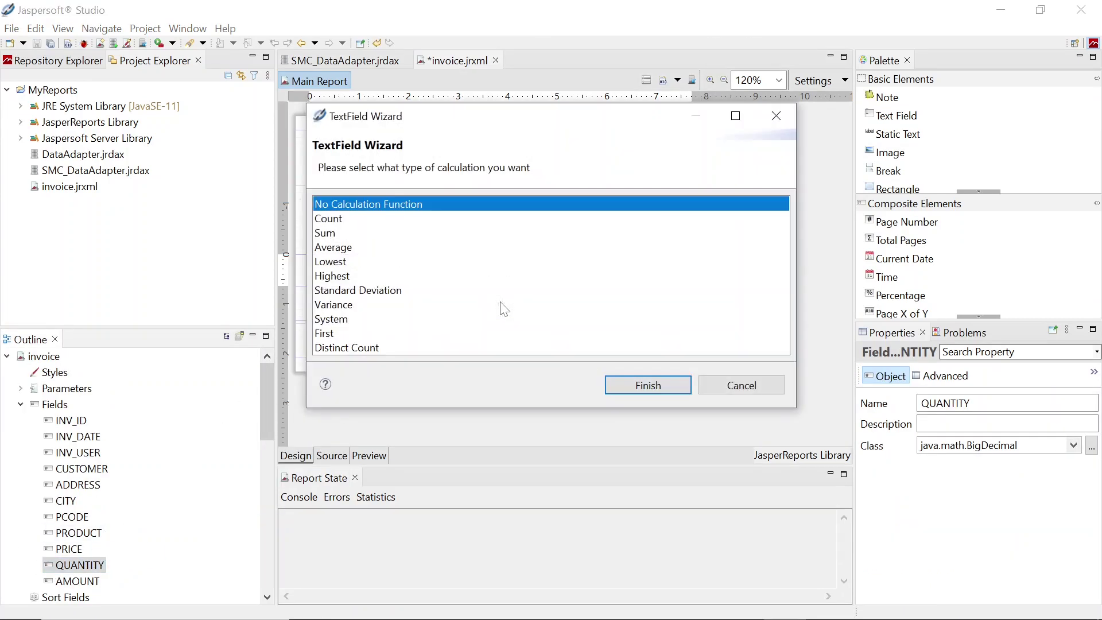
pyautogui.click(331, 235)
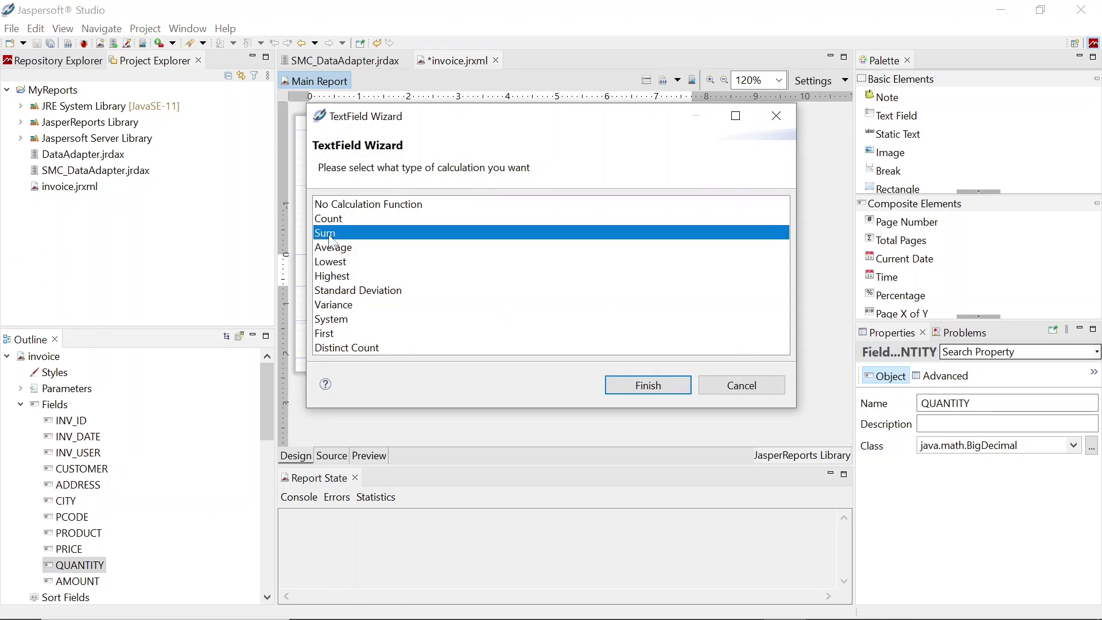
pyautogui.click(645, 386)
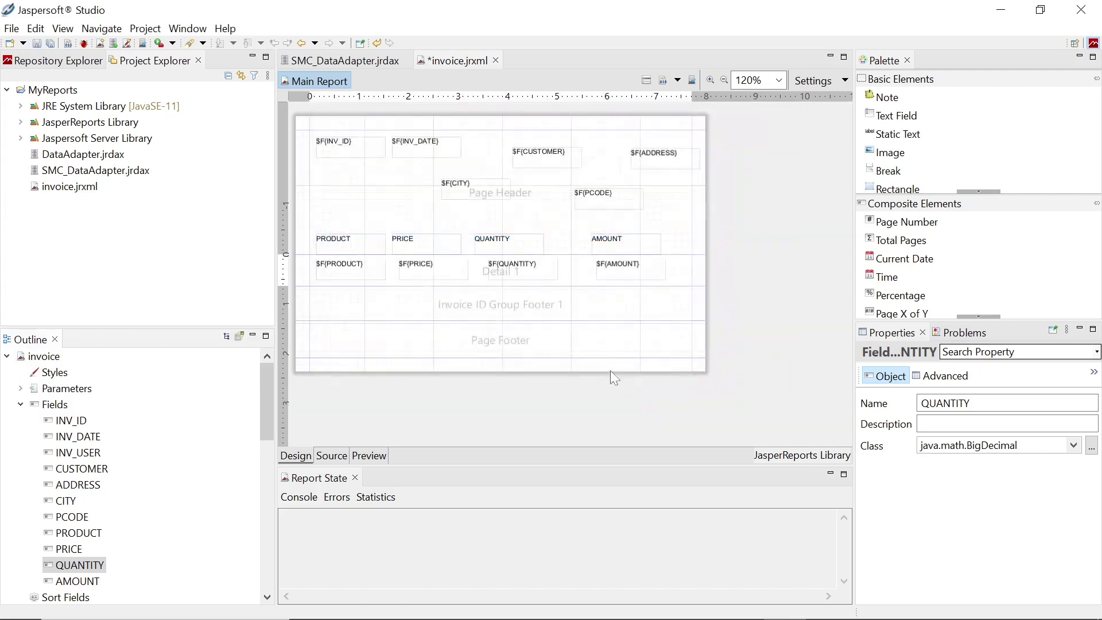
pyautogui.moveTo(533, 313); pyautogui.dragTo(521, 296)
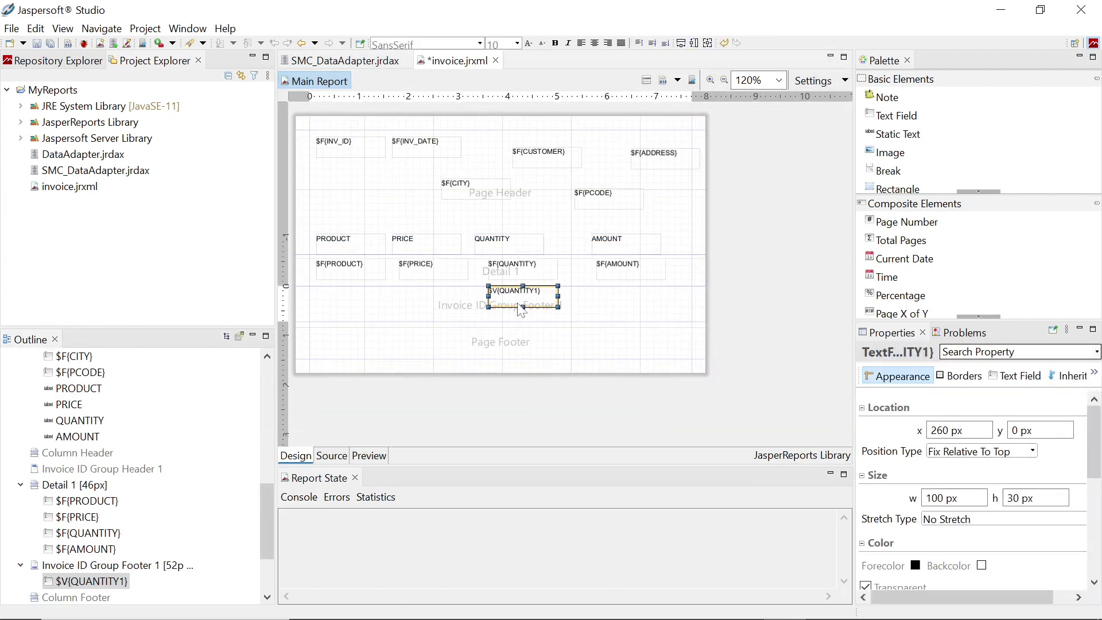
# Add a summed AMOUNT total to the group footer at 417 px, 0 px under AMOUNT
pyautogui.click(78, 436)
pyautogui.scroll(8, 114, 459)
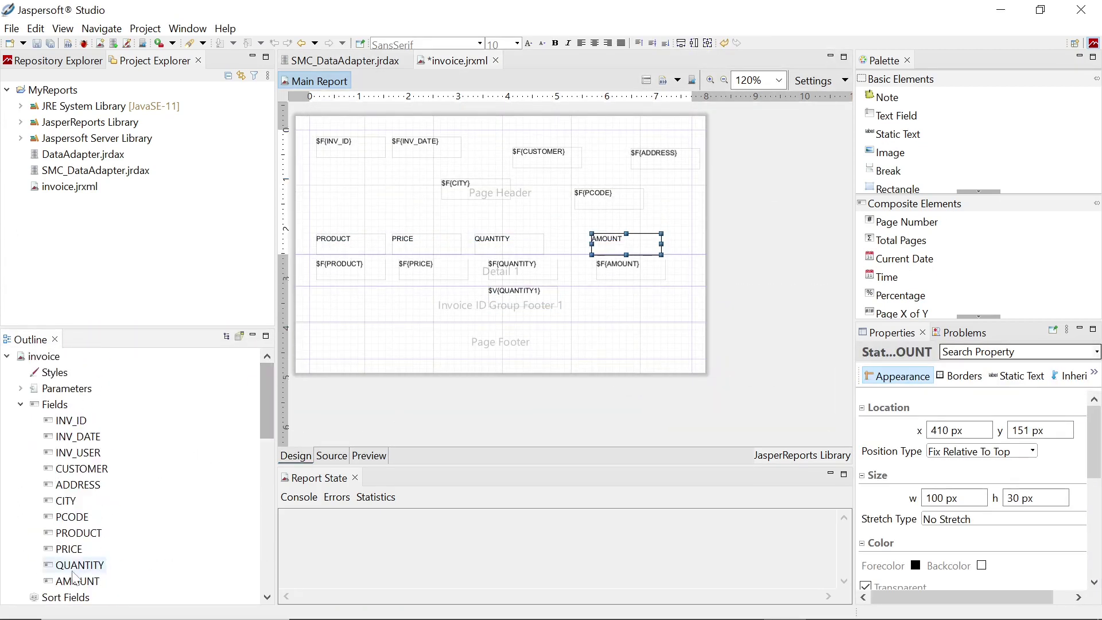
pyautogui.moveTo(77, 581); pyautogui.dragTo(616, 310)
pyautogui.click(327, 236)
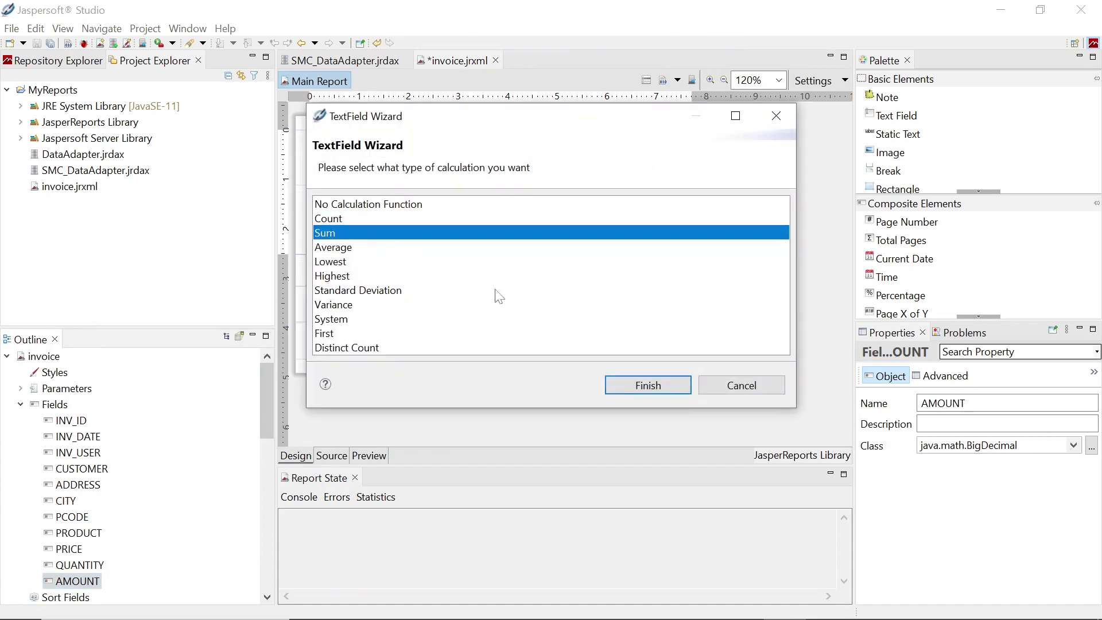
pyautogui.click(634, 386)
pyautogui.moveTo(640, 316); pyautogui.dragTo(629, 305)
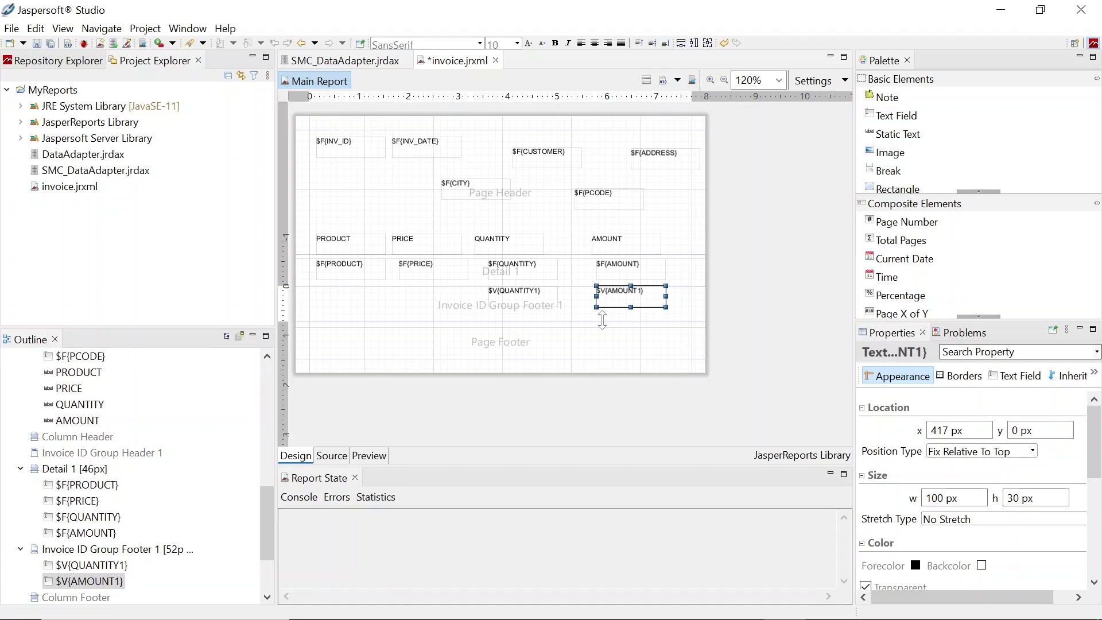
pyautogui.moveTo(264, 527); pyautogui.dragTo(264, 376)
# Create FROMDATE and TODATE report parameters, with FROMDATE listed first
pyautogui.click(58, 390)
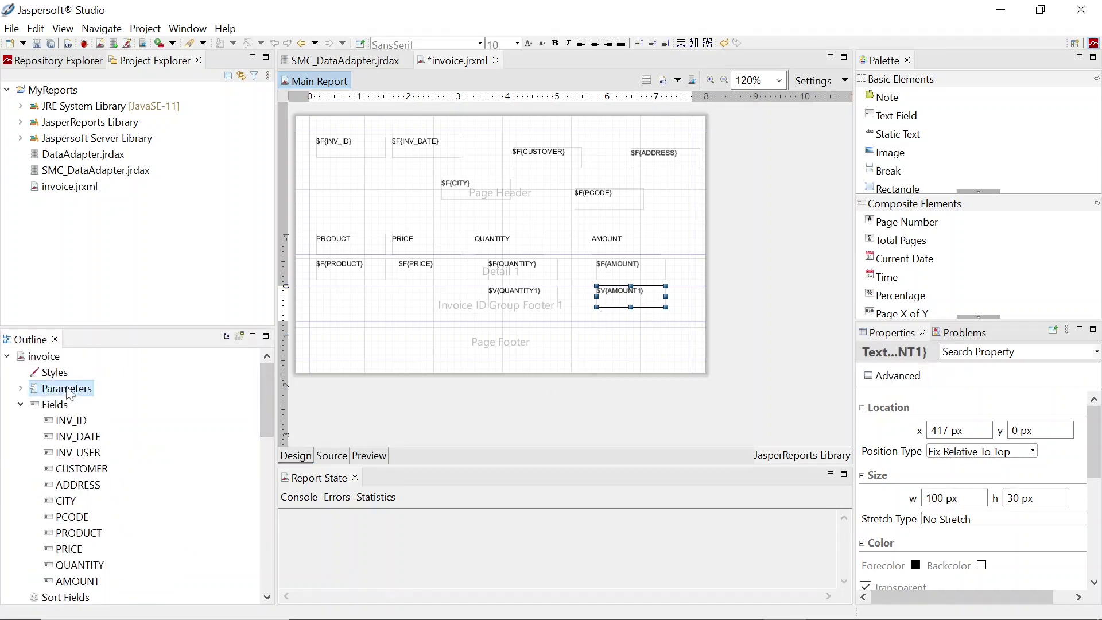
pyautogui.rightClick(57, 396)
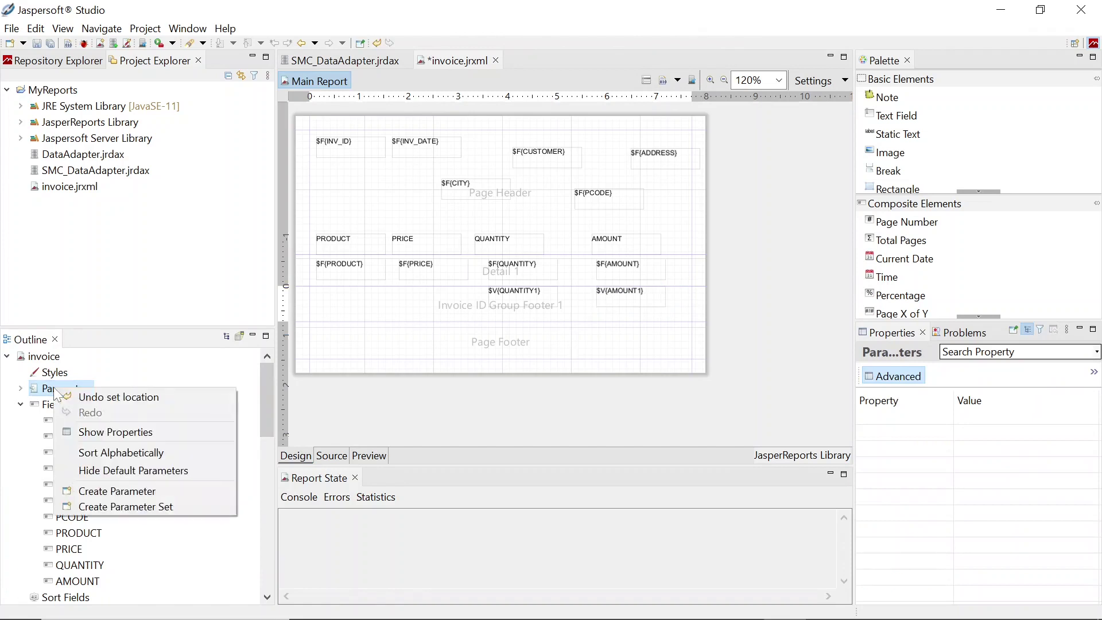
pyautogui.click(109, 491)
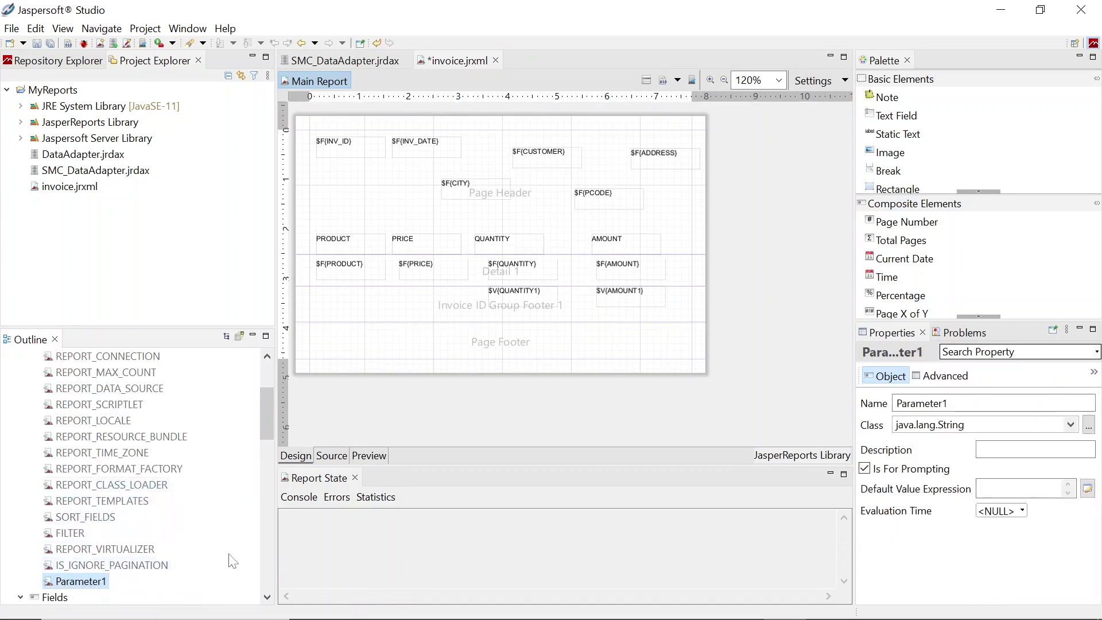
pyautogui.doubleClick(890, 403)
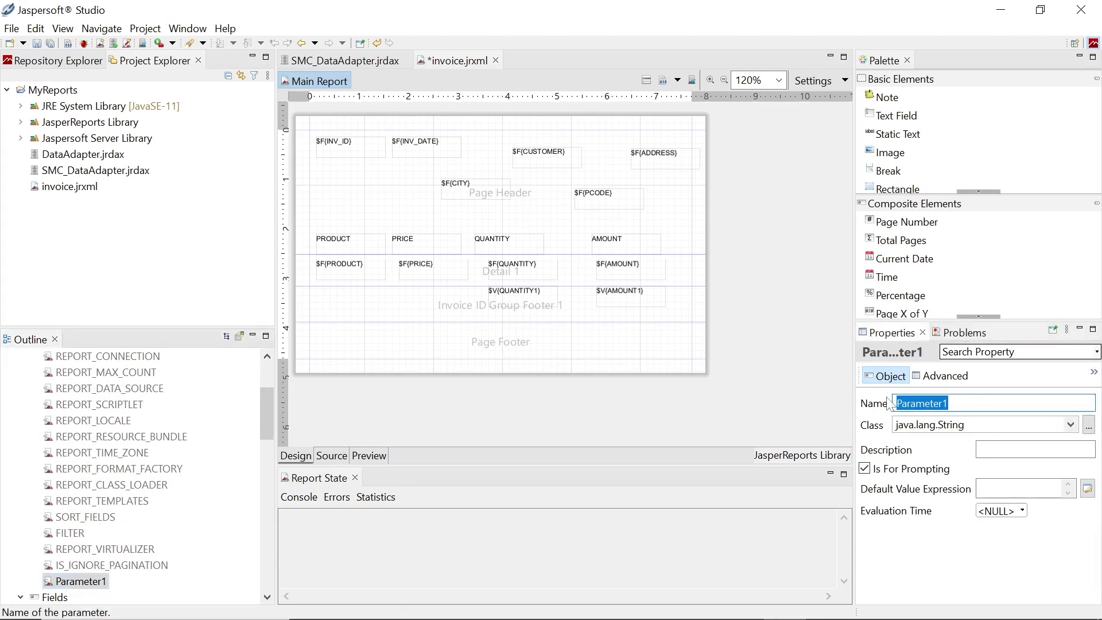
pyautogui.write('FROMDATE')
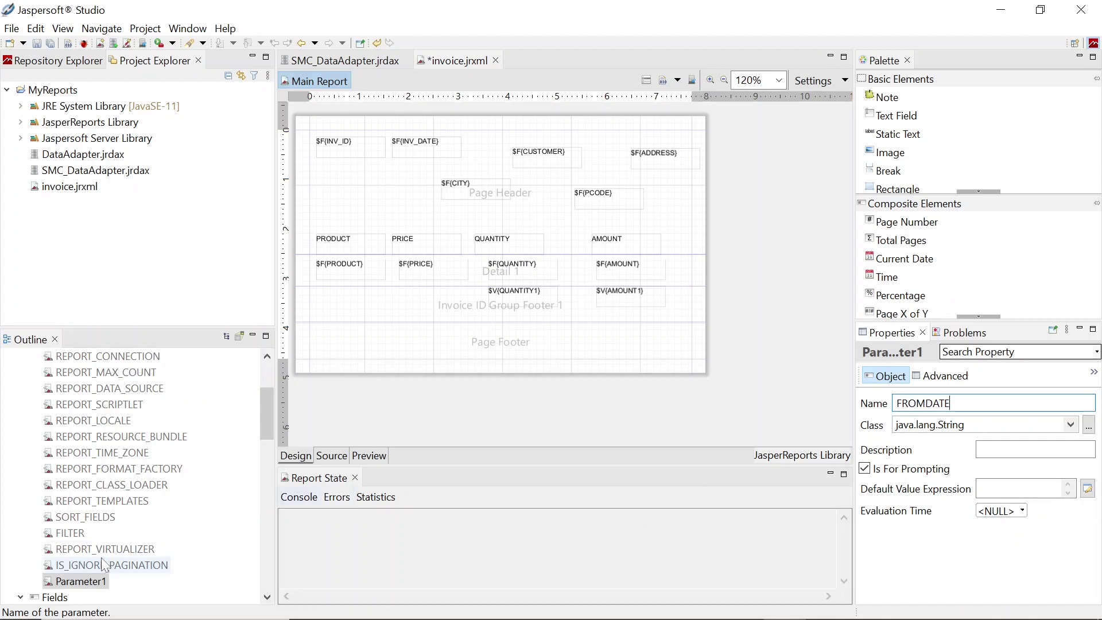
pyautogui.rightClick(81, 581)
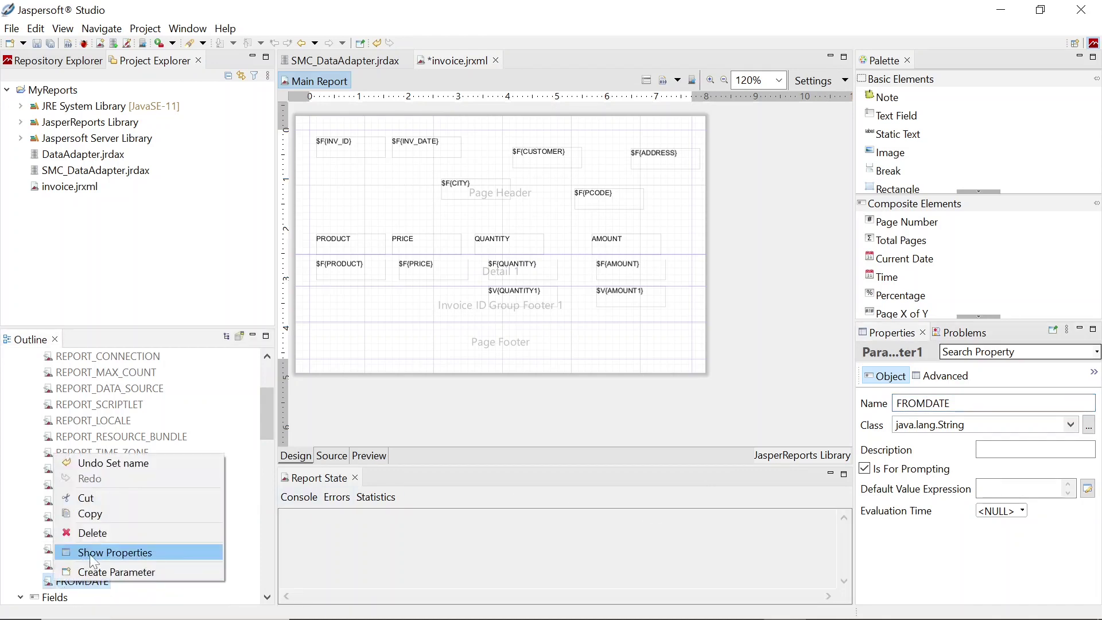
pyautogui.click(161, 570)
pyautogui.write('TODATE')
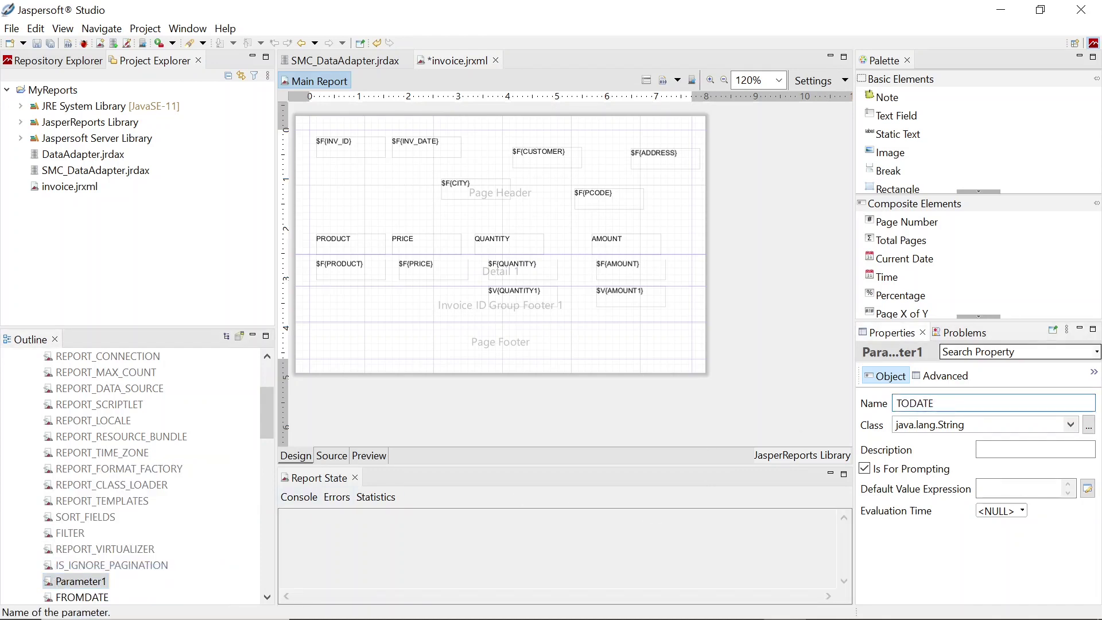
pyautogui.scroll(-1, 264, 426)
pyautogui.moveTo(86, 469); pyautogui.dragTo(92, 450)
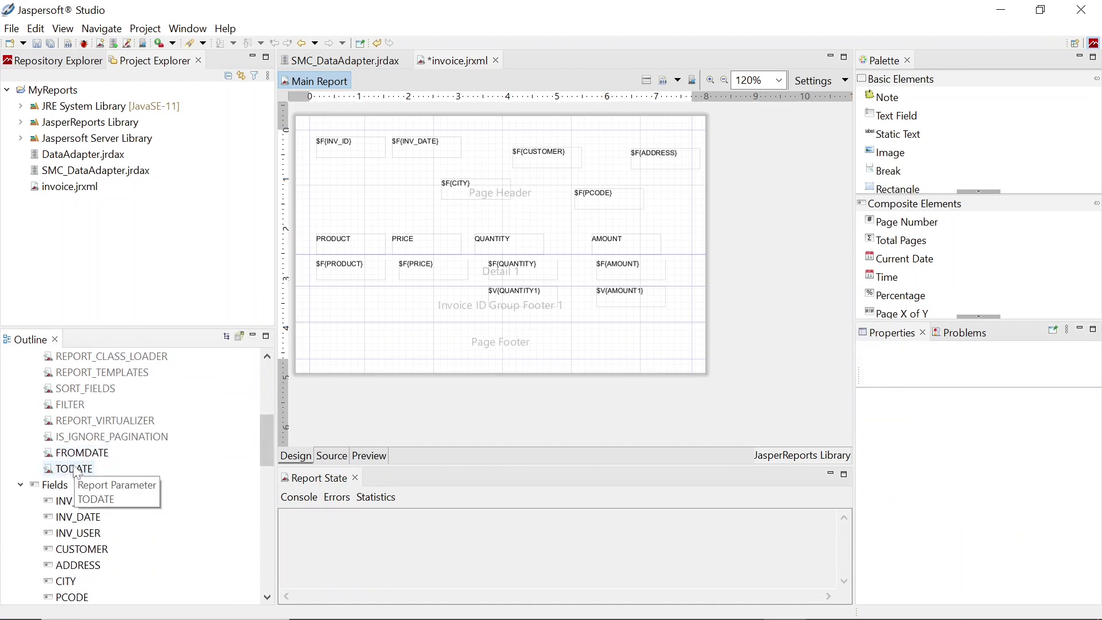
# Add FROMNO and TONO parameters, ordering them after FROMDATE and TODATE
pyautogui.rightClick(78, 468)
pyautogui.click(122, 583)
pyautogui.write('FROMNO')
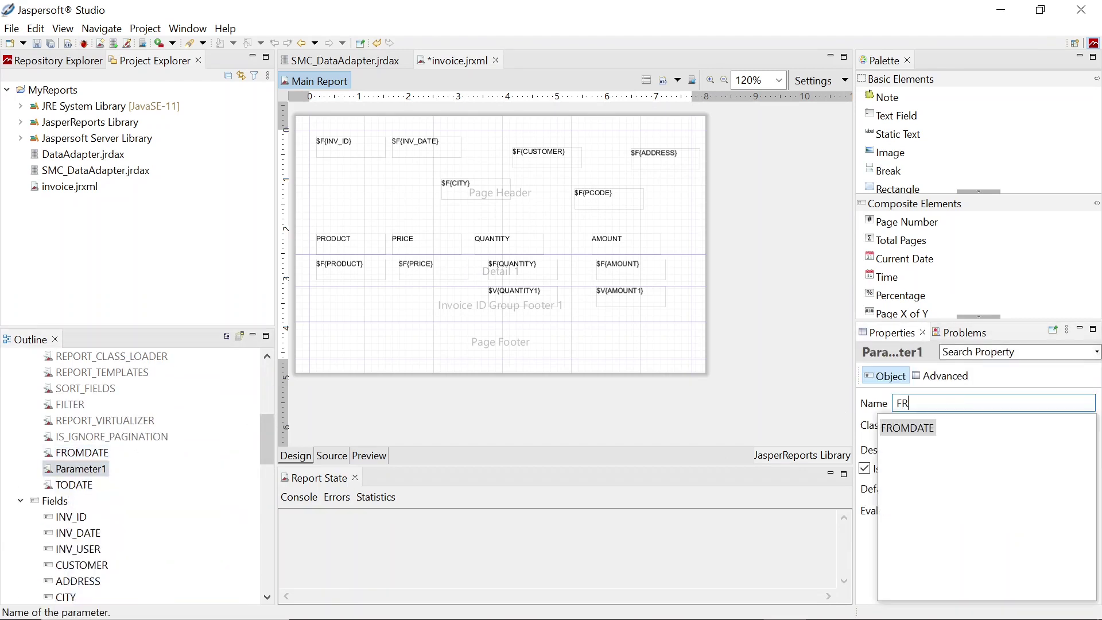
pyautogui.rightClick(103, 480)
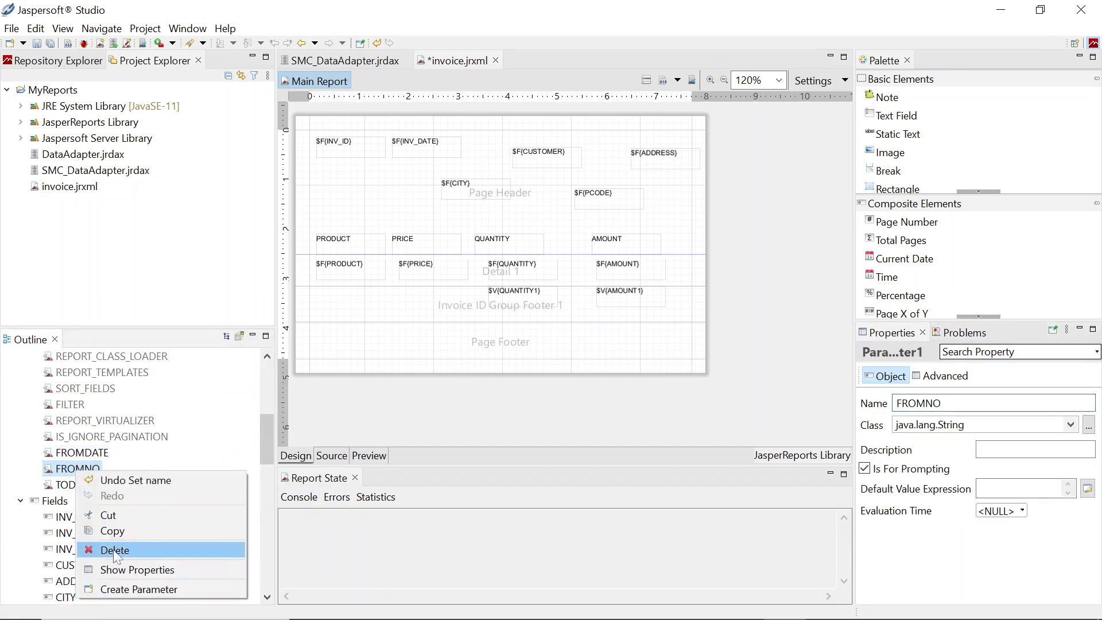
pyautogui.click(132, 590)
pyautogui.doubleClick(919, 403)
pyautogui.write('TONO')
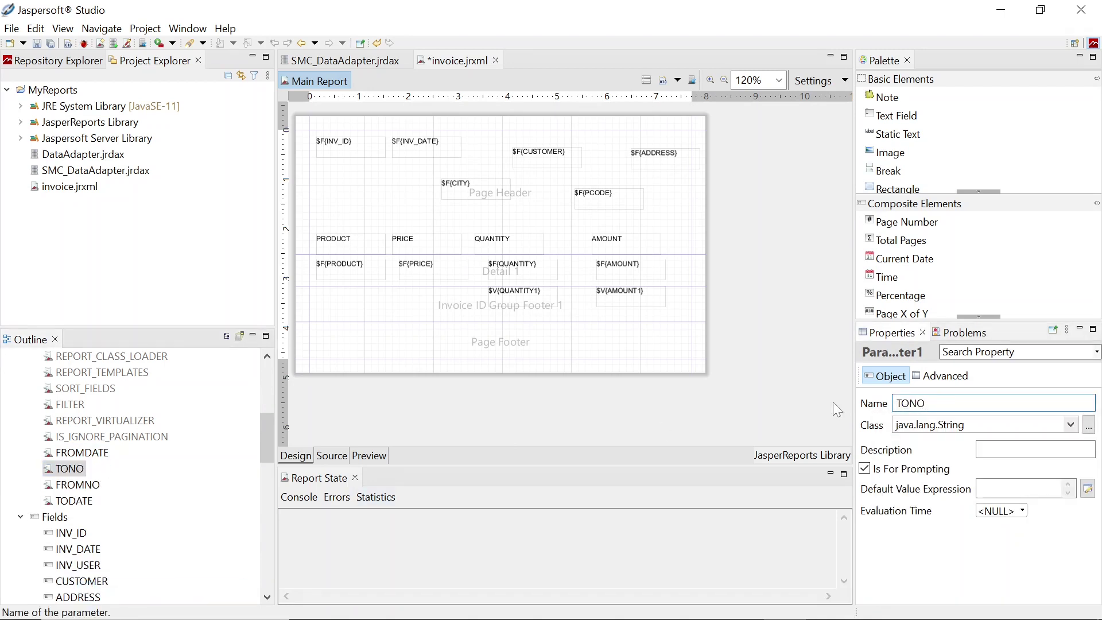
pyautogui.moveTo(75, 501); pyautogui.dragTo(93, 488)
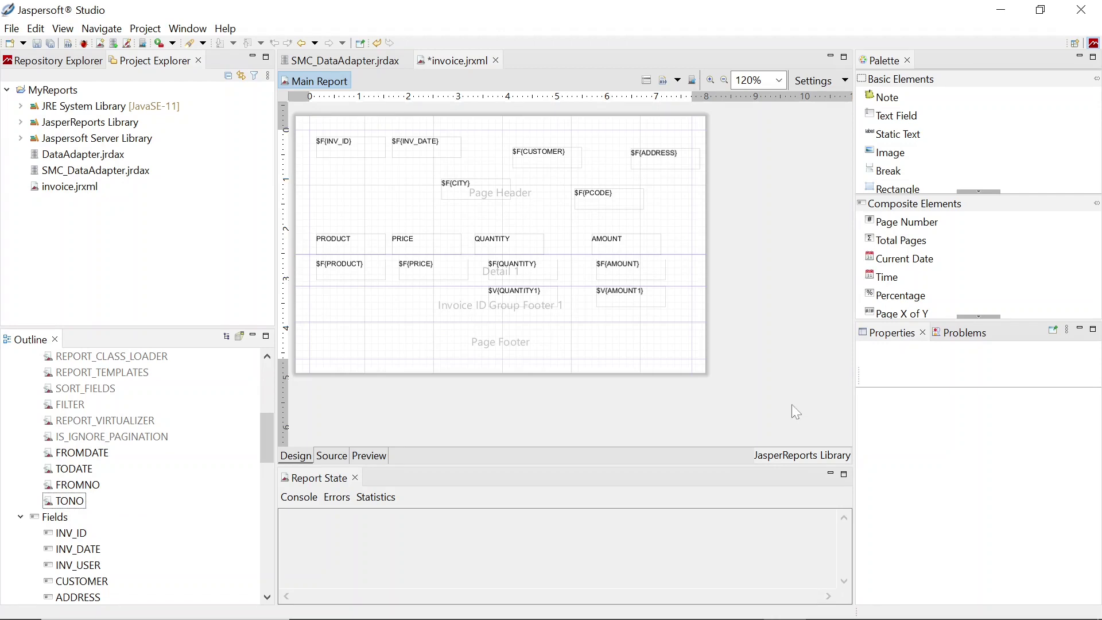
pyautogui.click(646, 81)
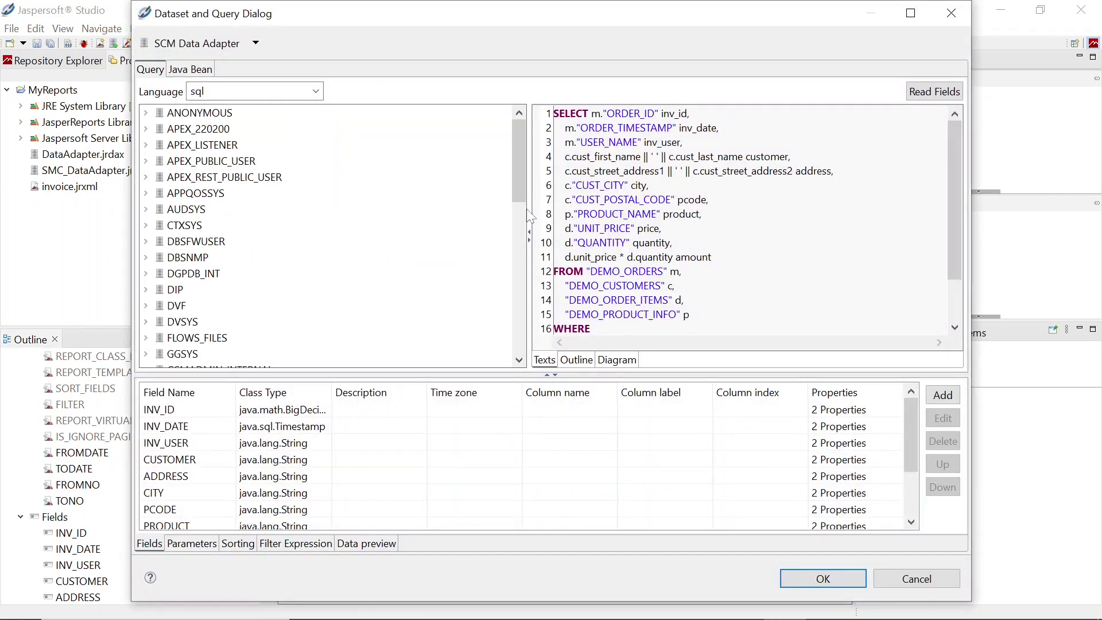
# Add WHERE conditions: order_timestamp BETWEEN $P{FROMDATE} and $P{TODATE}, order_id BETWEEN $P{FROMNO} and $P{TONO}
pyautogui.moveTo(528, 215); pyautogui.dragTo(383, 210)
pyautogui.scroll(-1, 677, 220)
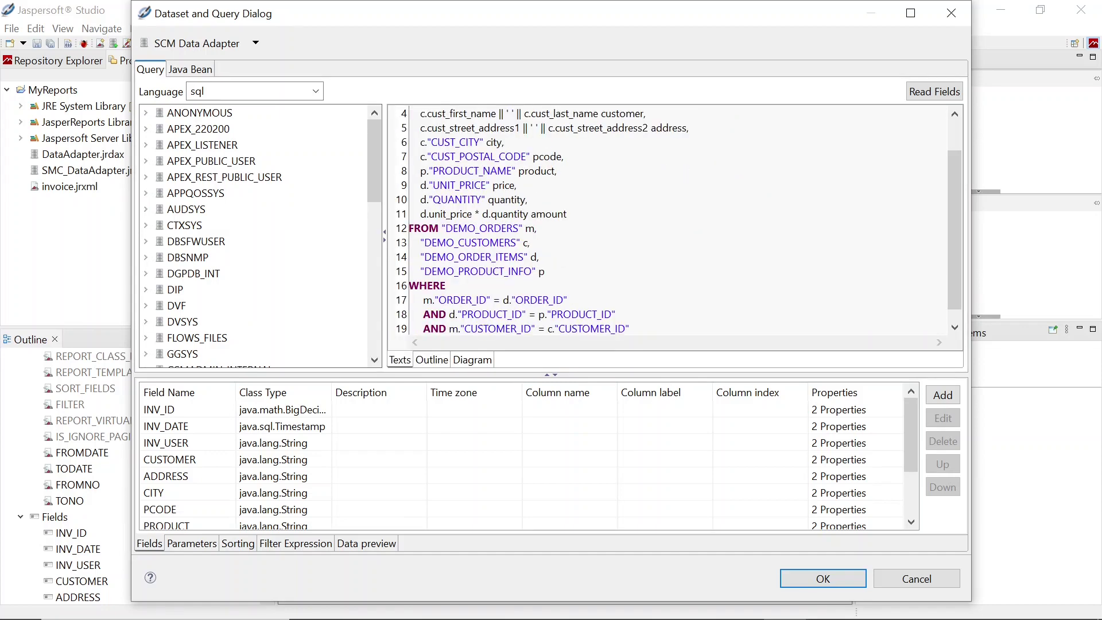
pyautogui.scroll(-1, 677, 221)
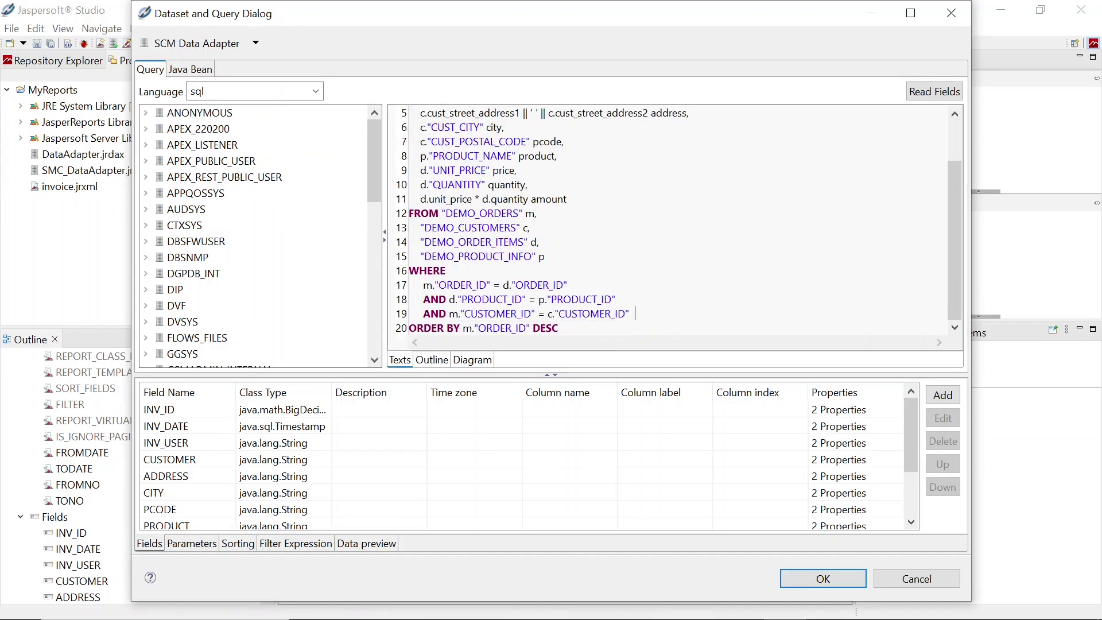
pyautogui.write("and   m.order_timestamp between to_date($P{FROMDATE},'DD-MM-YYYY') and to_date($P{TODATE}, 'DD-MM-YYYY') and   m.order_id between $P{FROMNO} and $P{TONO}")
pyautogui.scroll(-1, 618, 313)
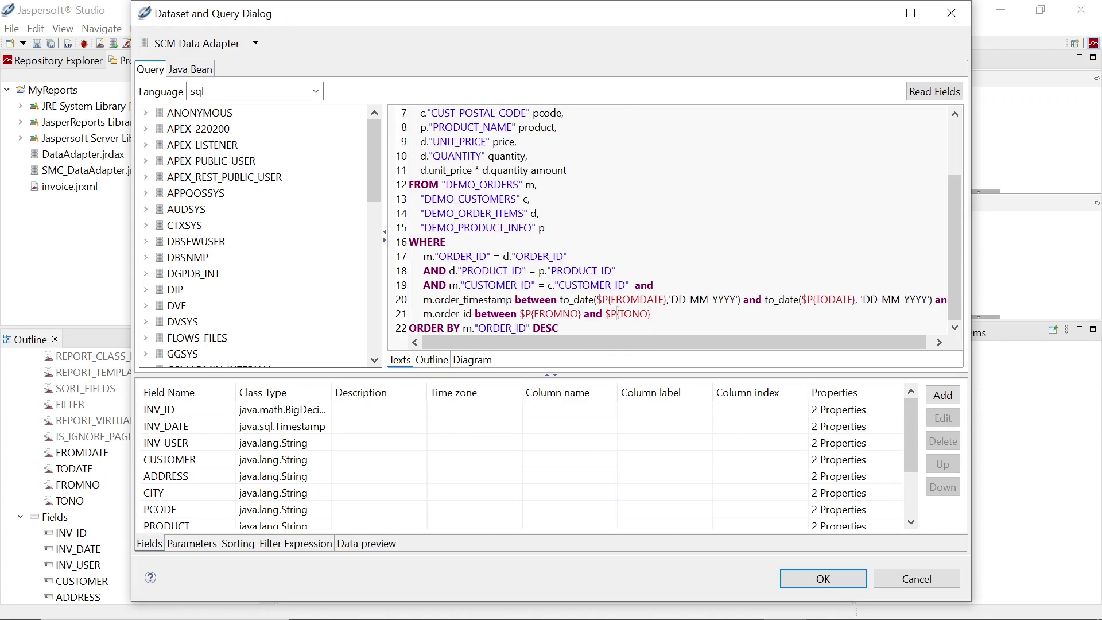
pyautogui.hscroll(1, 618, 313)
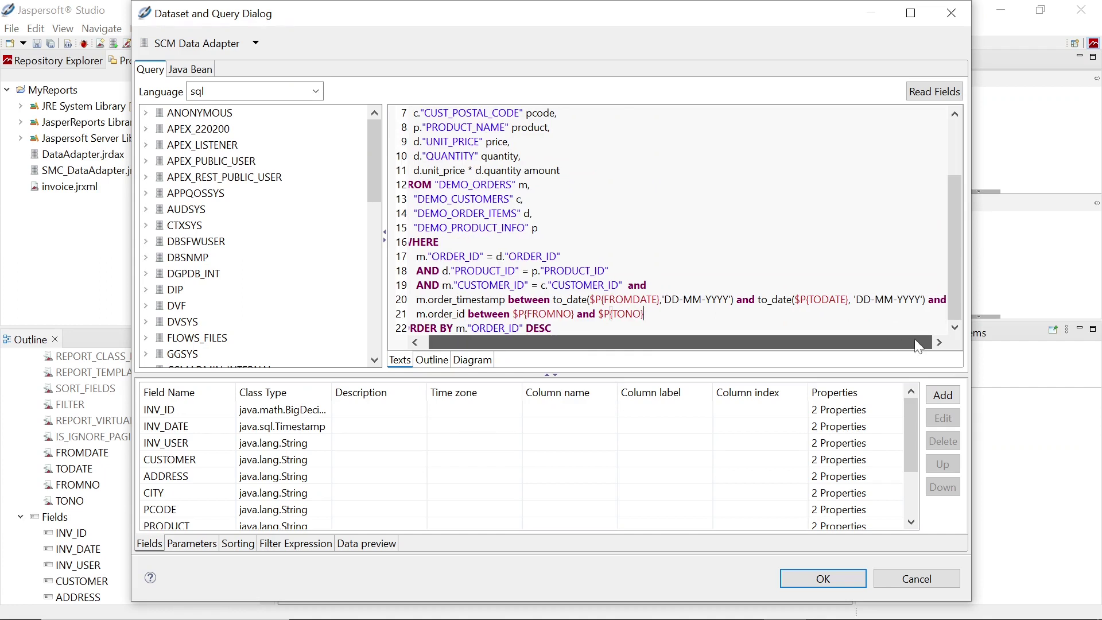
pyautogui.hscroll(-1, 618, 313)
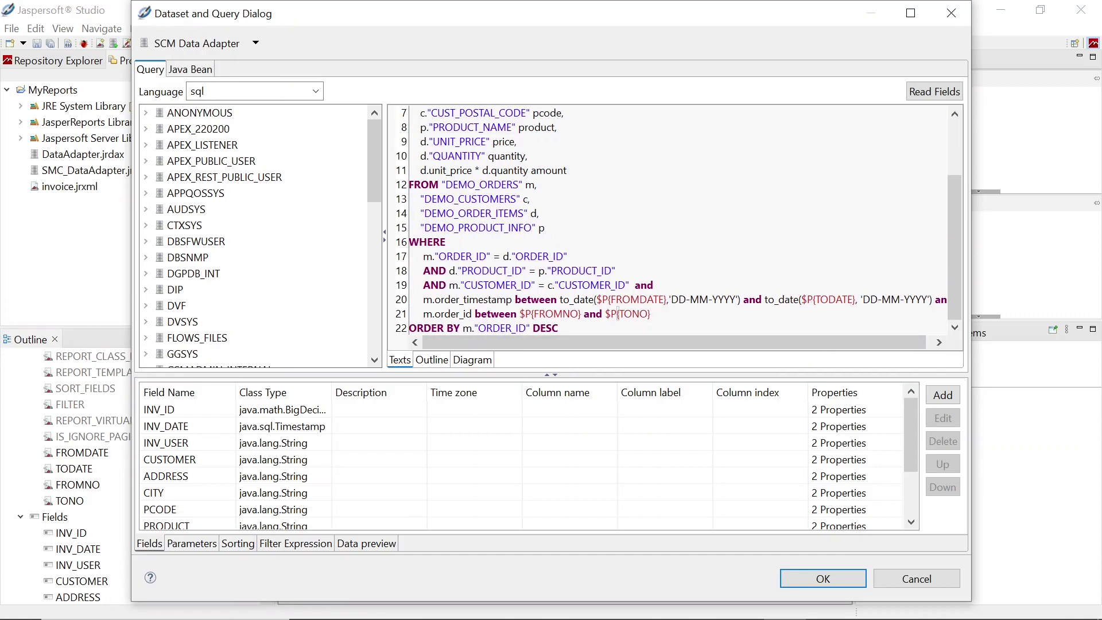
pyautogui.click(835, 576)
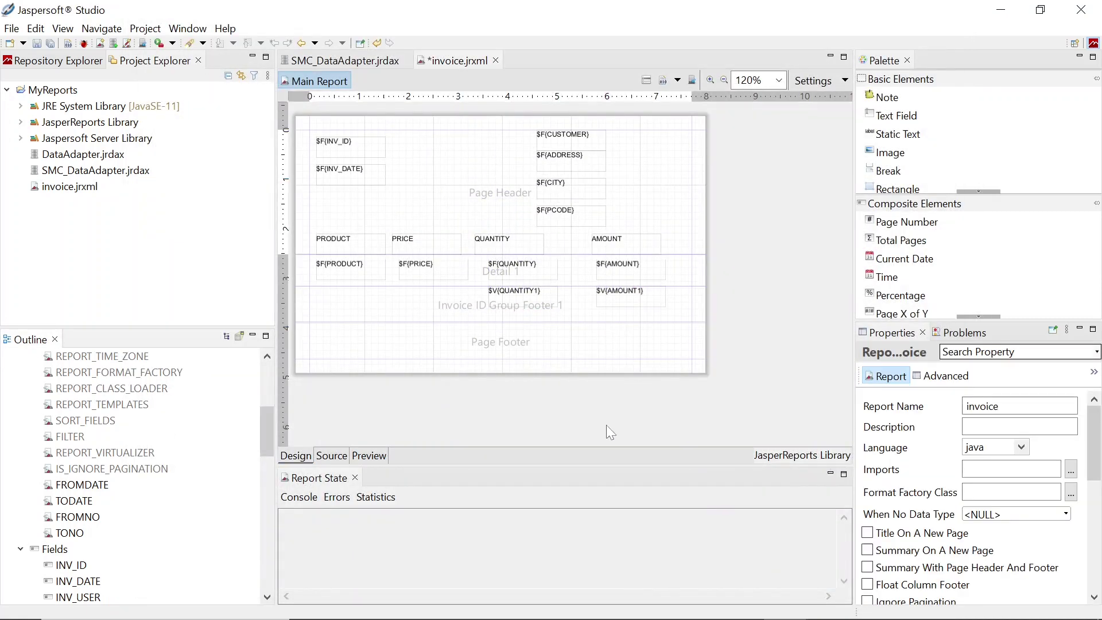
# Run the report preview for dates 01-01-2023 to 31-12-2023 and orders 1 to 999
pyautogui.click(381, 454)
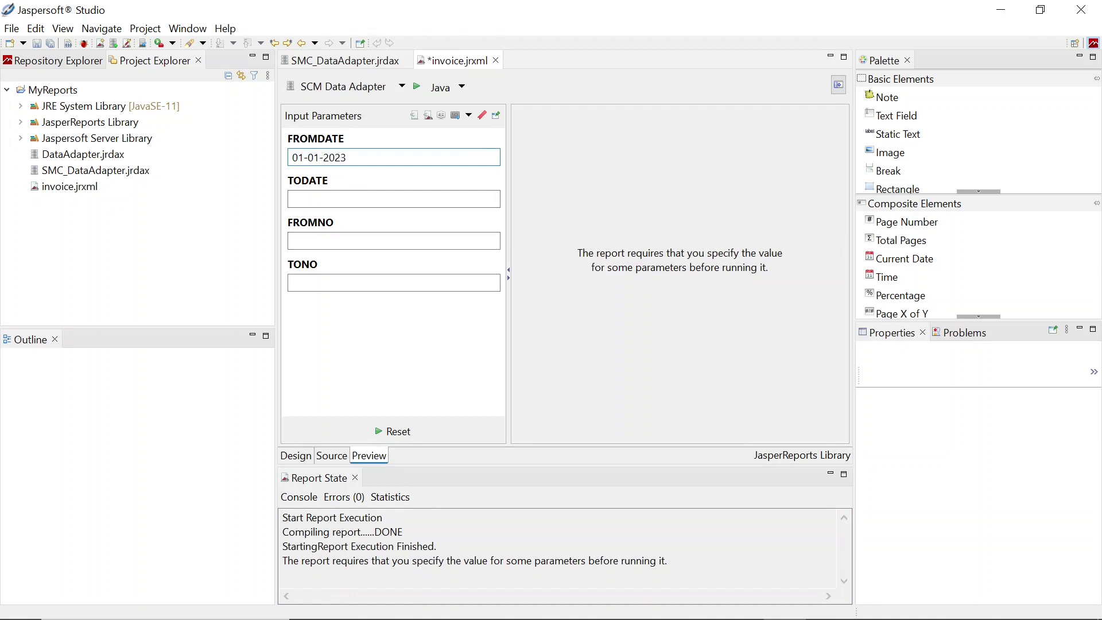
pyautogui.click(394, 199)
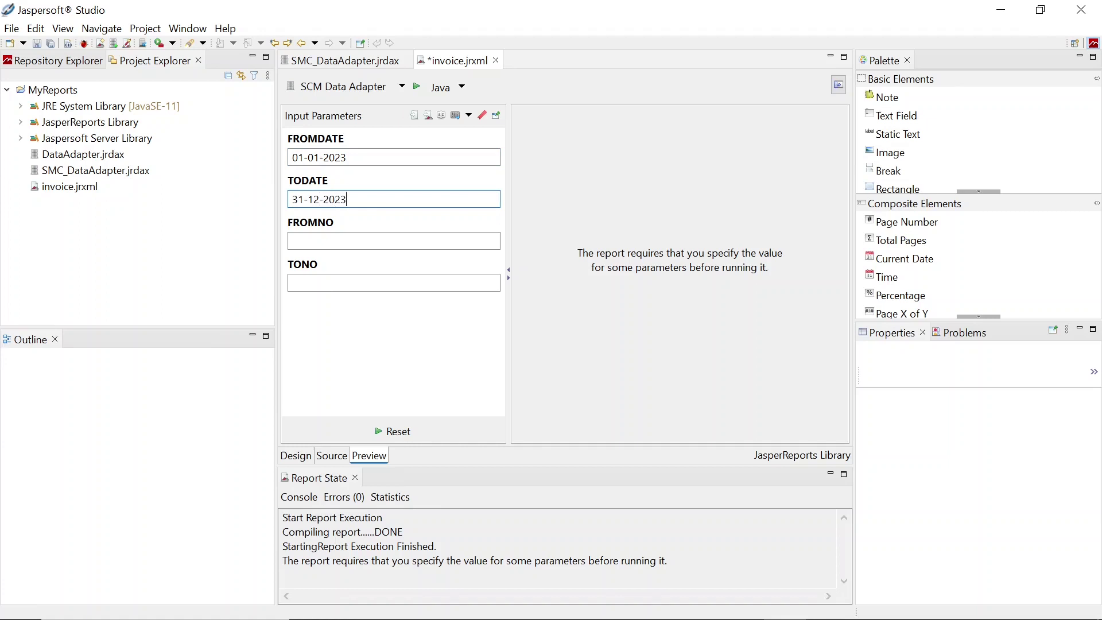
pyautogui.click(344, 238)
pyautogui.click(332, 281)
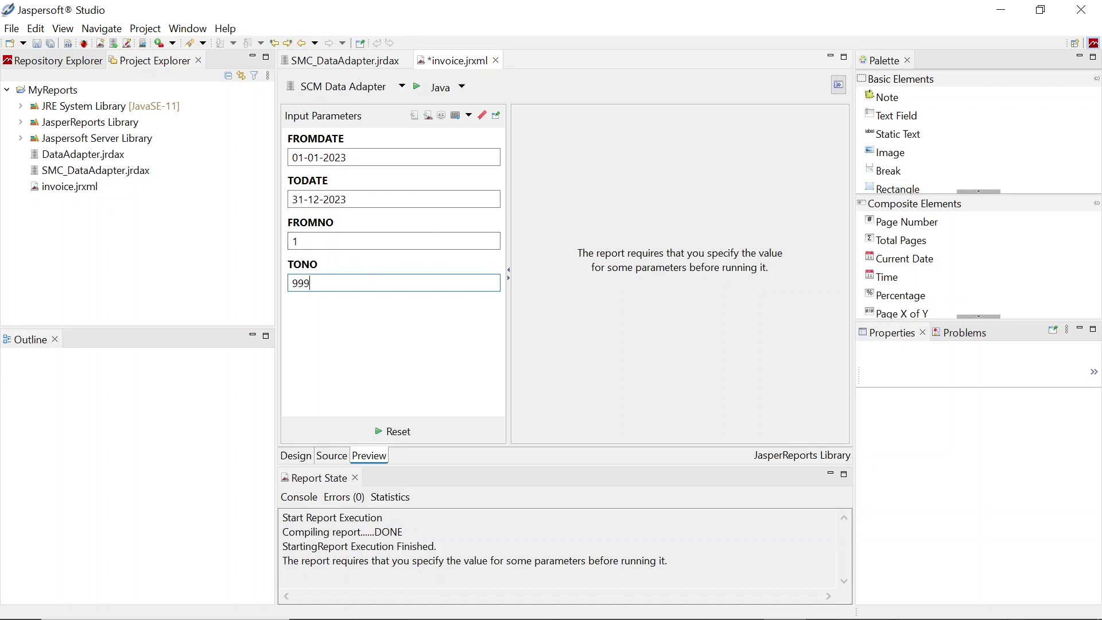
pyautogui.click(418, 90)
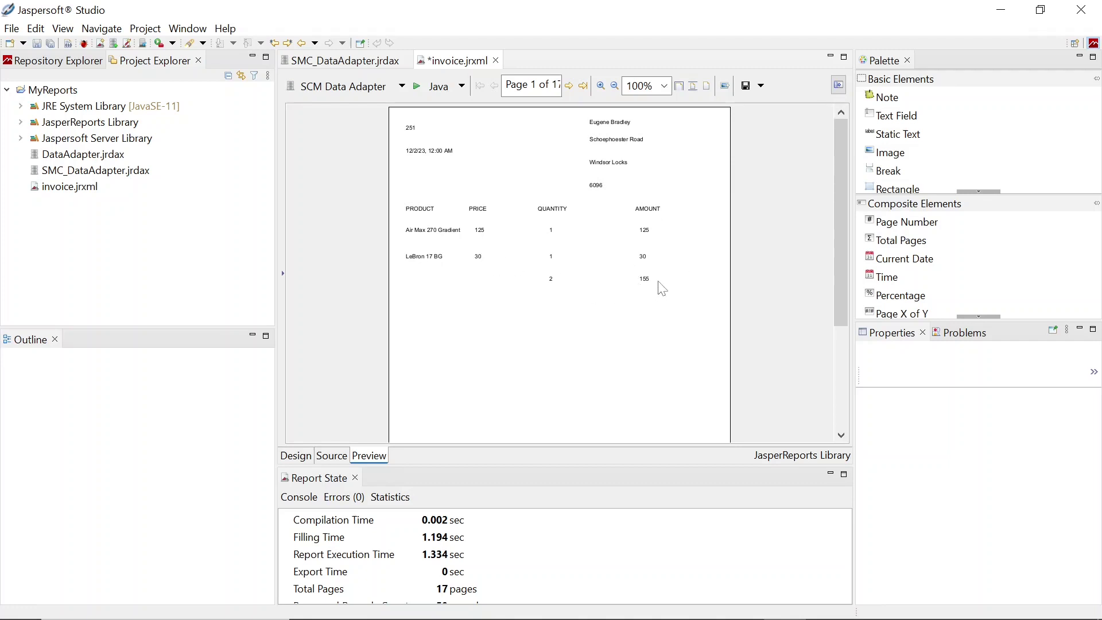
# Page through the preview to page 8, then save invoice.jrxml
pyautogui.click(570, 86)
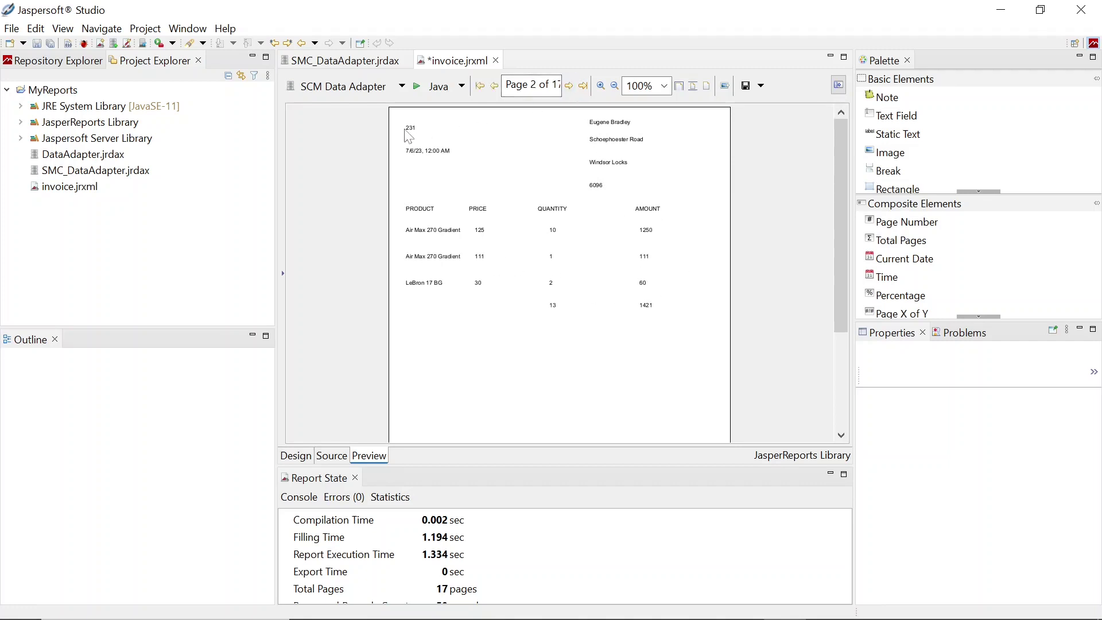
pyautogui.click(570, 86)
pyautogui.click(569, 86)
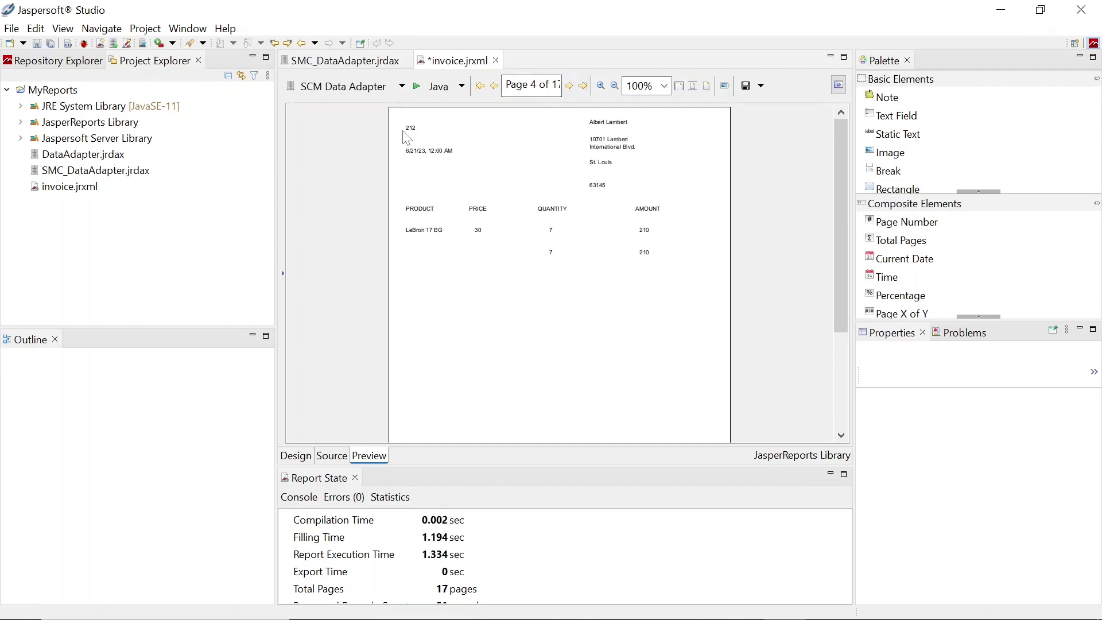
pyautogui.click(570, 86)
pyautogui.click(570, 86)
pyautogui.click(569, 86)
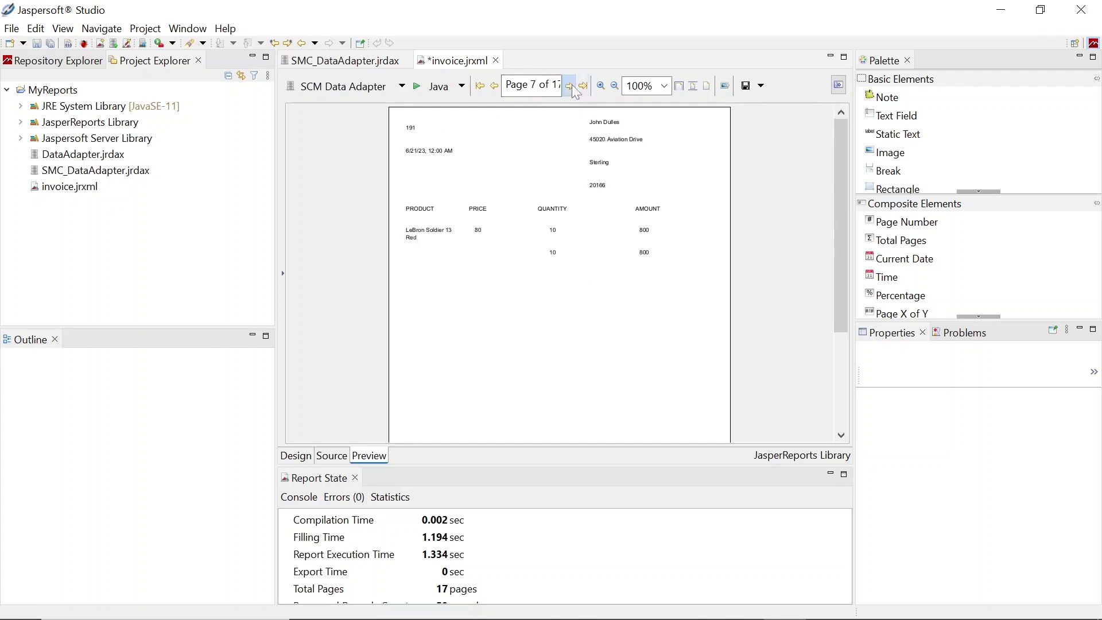
pyautogui.click(570, 86)
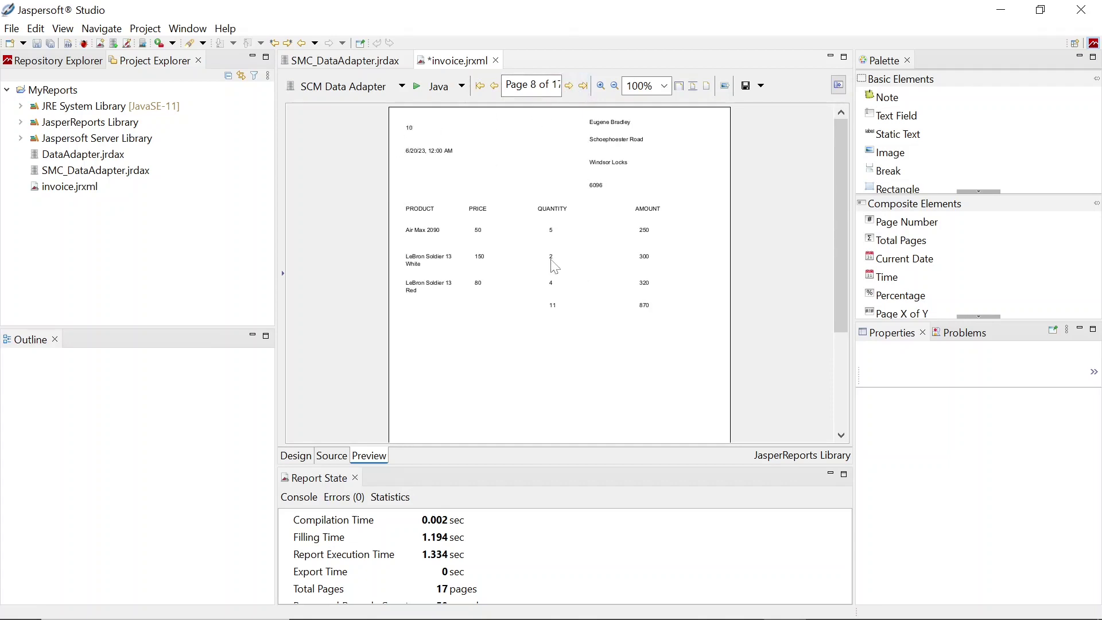
pyautogui.click(37, 43)
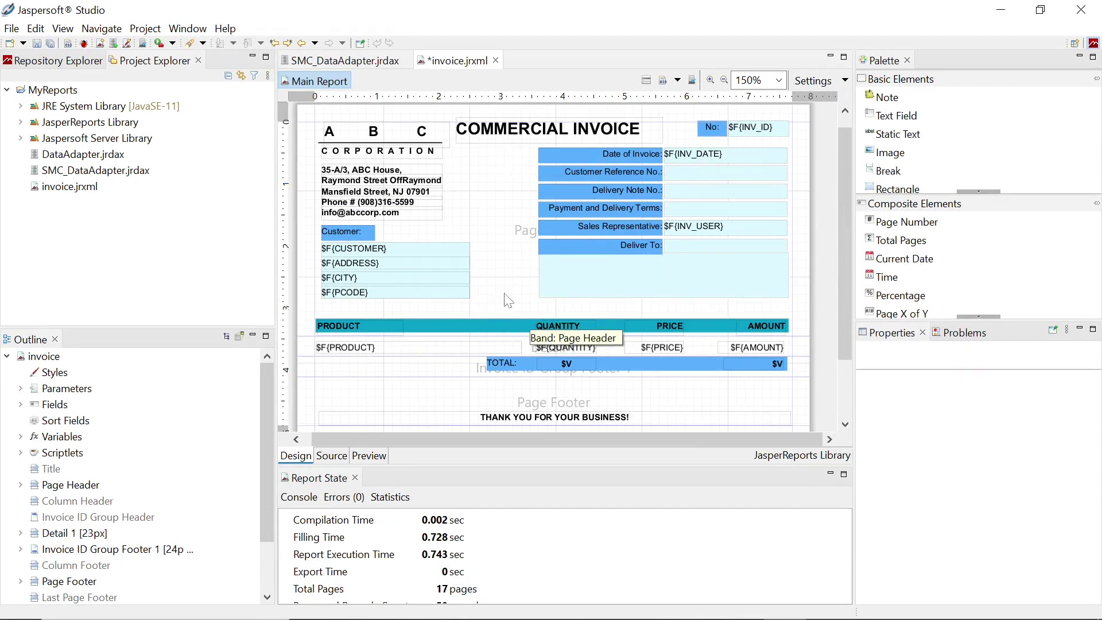
# Preview the styled invoice, page forward to invoice page 7 of 17, then return to Design
pyautogui.click(369, 456)
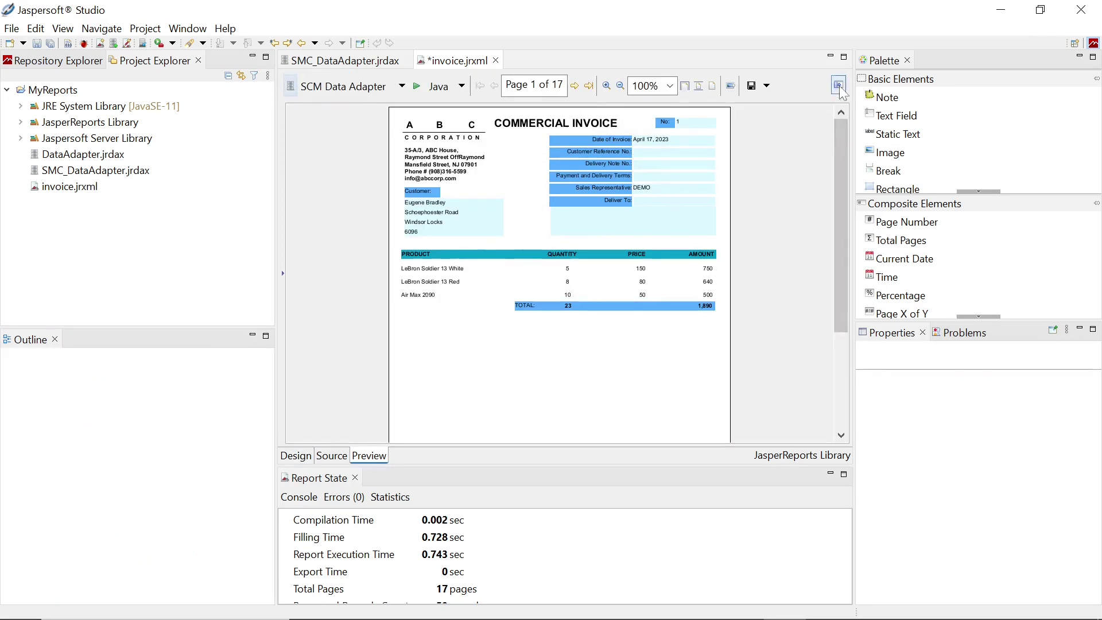
pyautogui.click(838, 85)
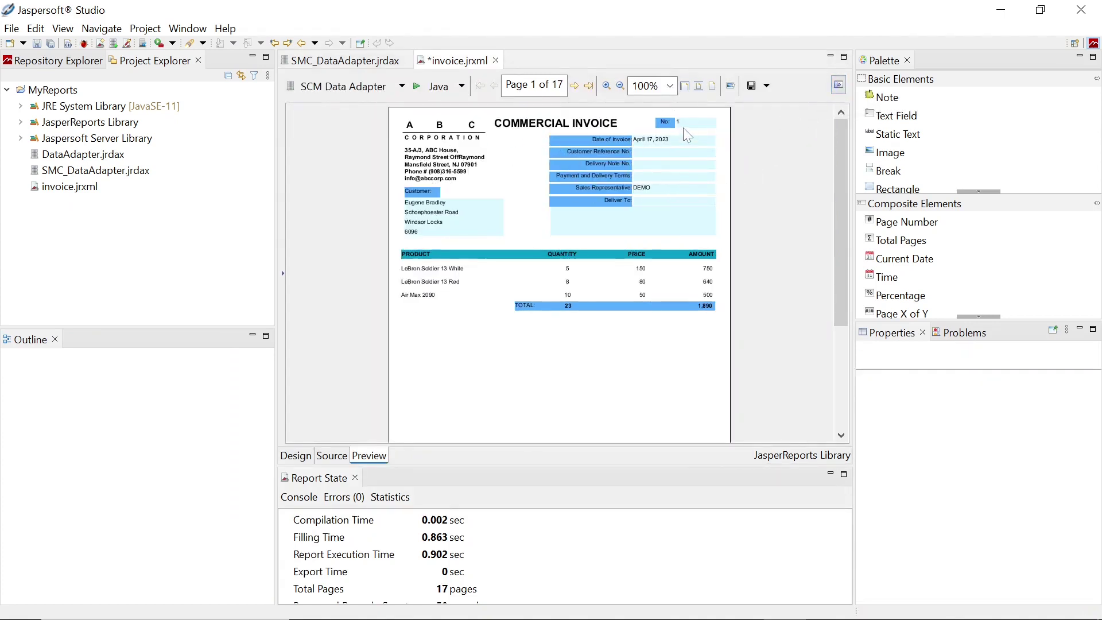
pyautogui.click(574, 86)
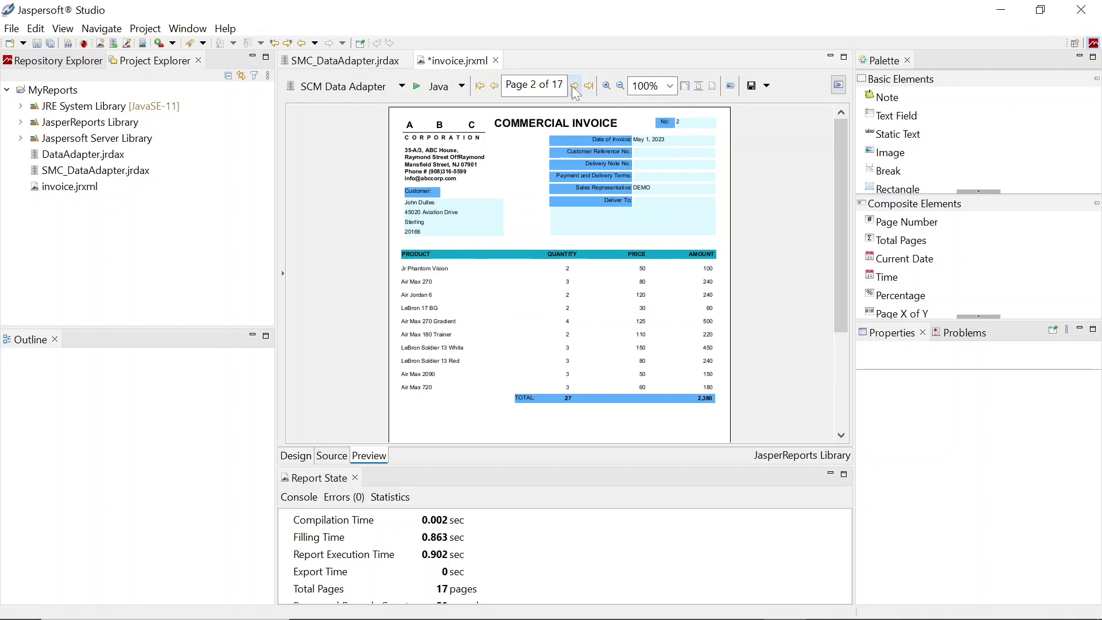
pyautogui.moveTo(842, 152)
pyautogui.mouseDown()
pyautogui.moveTo(833, 259)
pyautogui.moveTo(835, 133)
pyautogui.mouseUp()
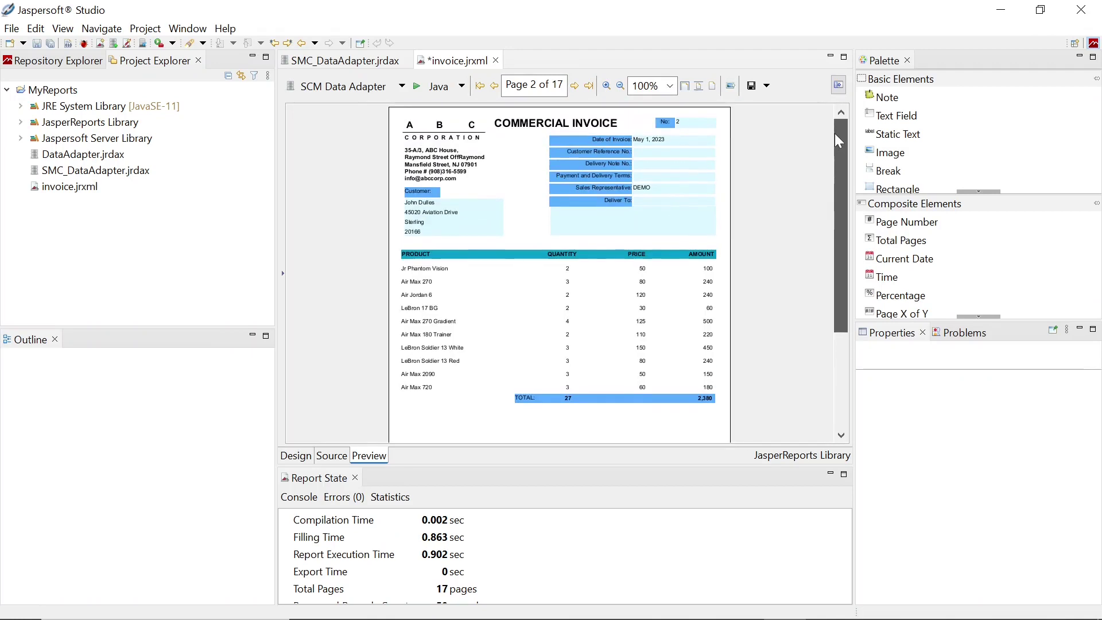
pyautogui.click(576, 86)
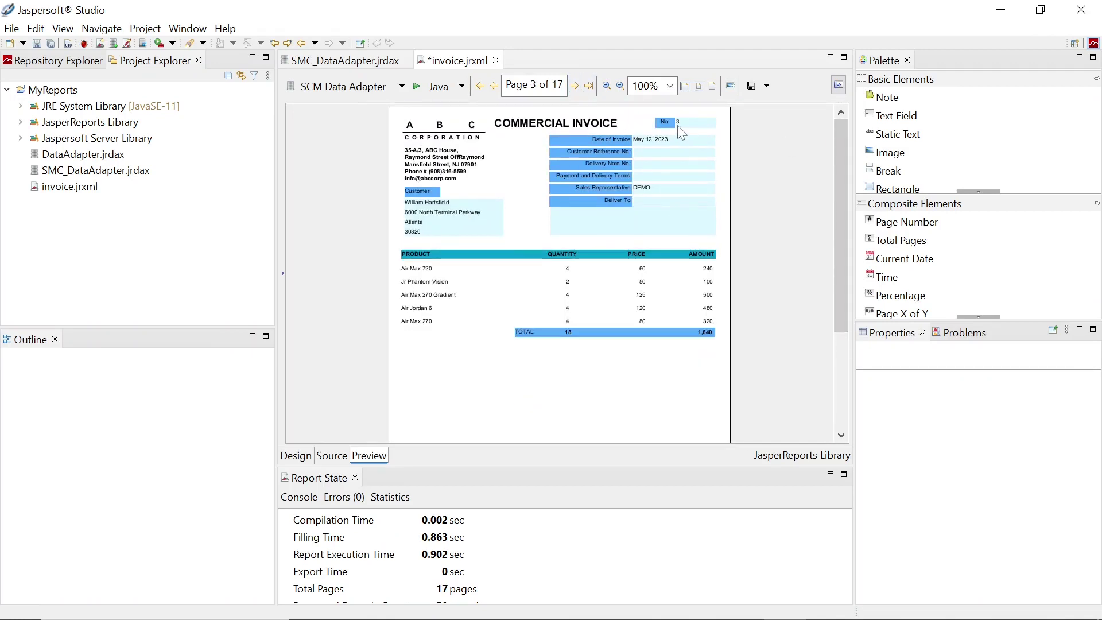
pyautogui.click(575, 86)
pyautogui.click(575, 86)
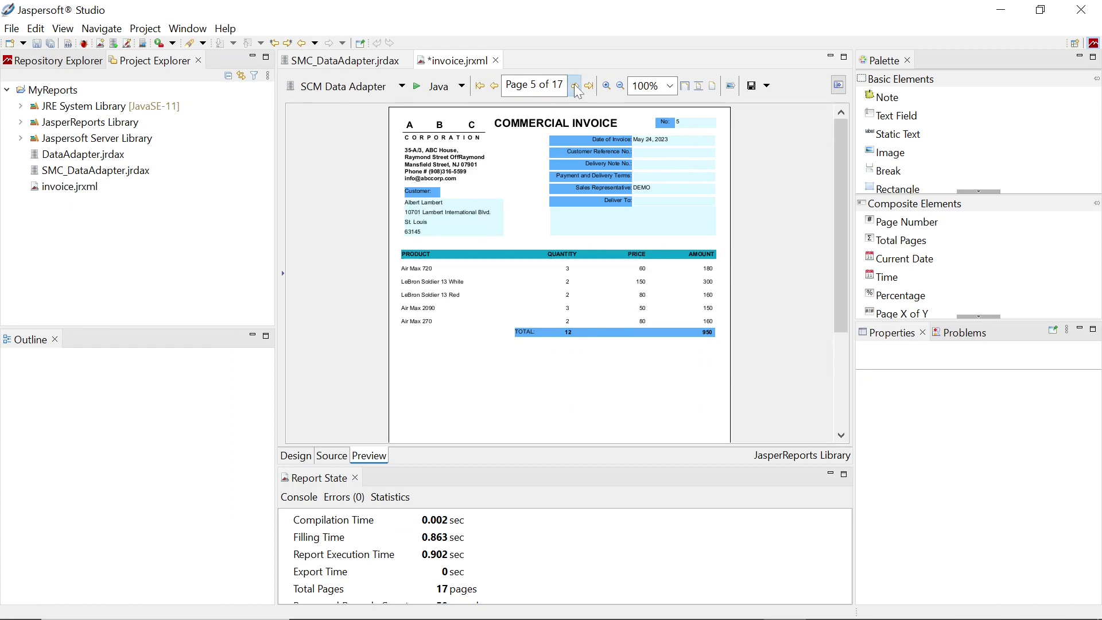
pyautogui.click(575, 86)
pyautogui.click(575, 86)
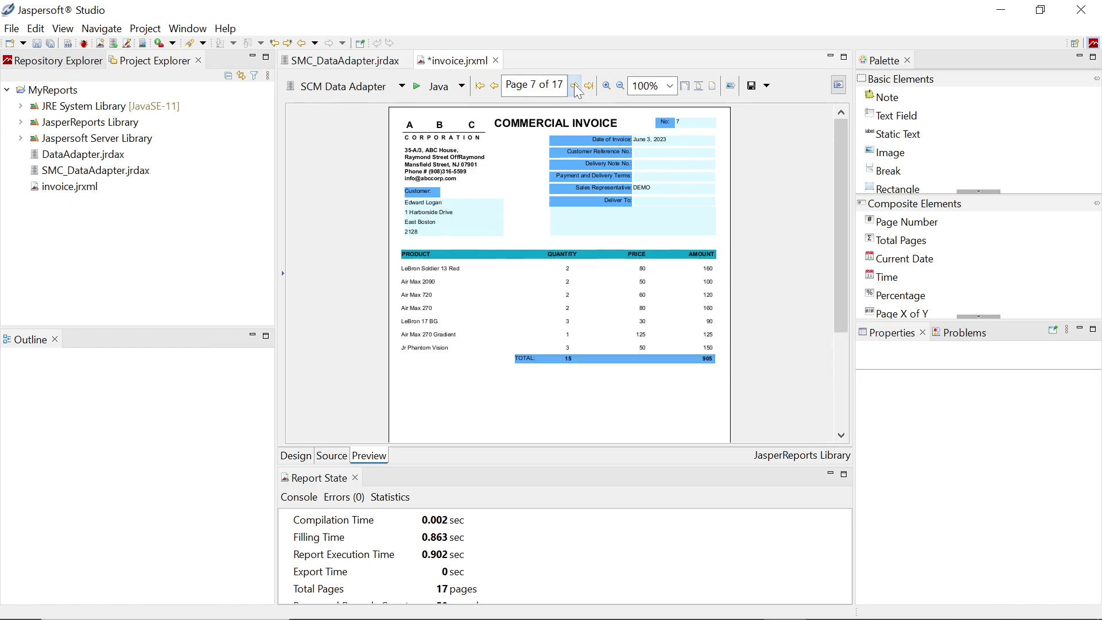
pyautogui.hotkey('ctrl', 'pageup')
pyautogui.hotkey('ctrl', 'pageup')
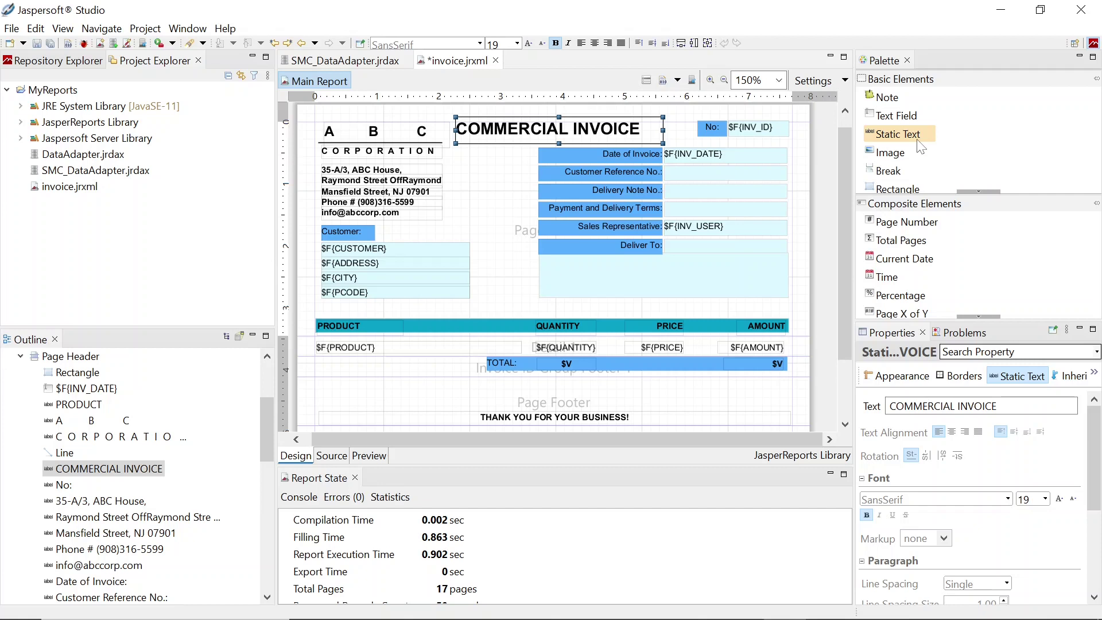
pyautogui.click(1016, 351)
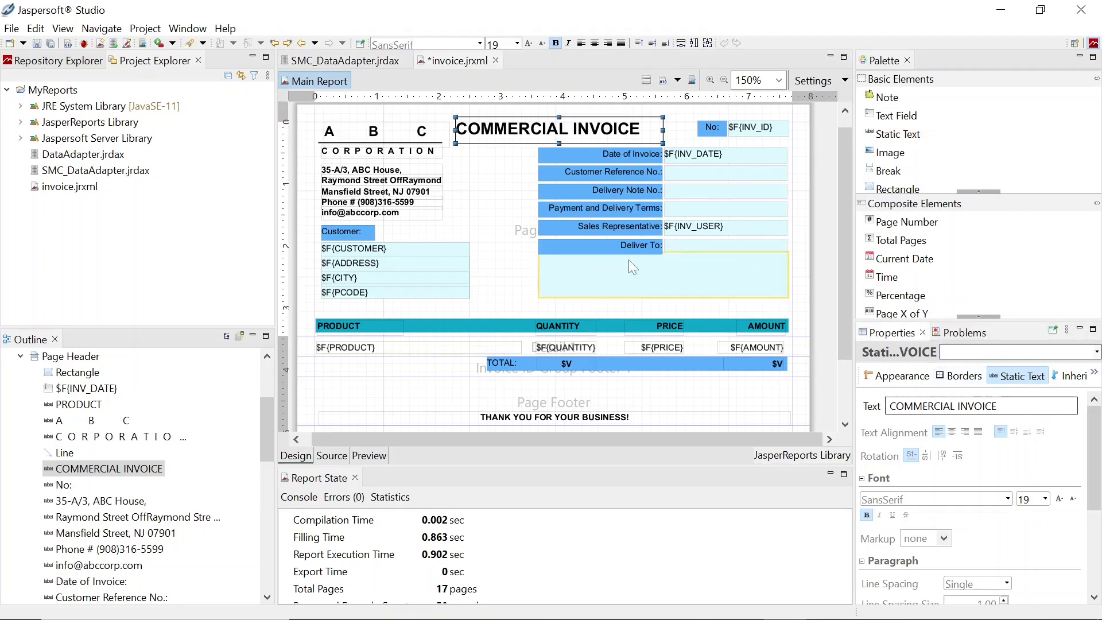
pyautogui.click(376, 140)
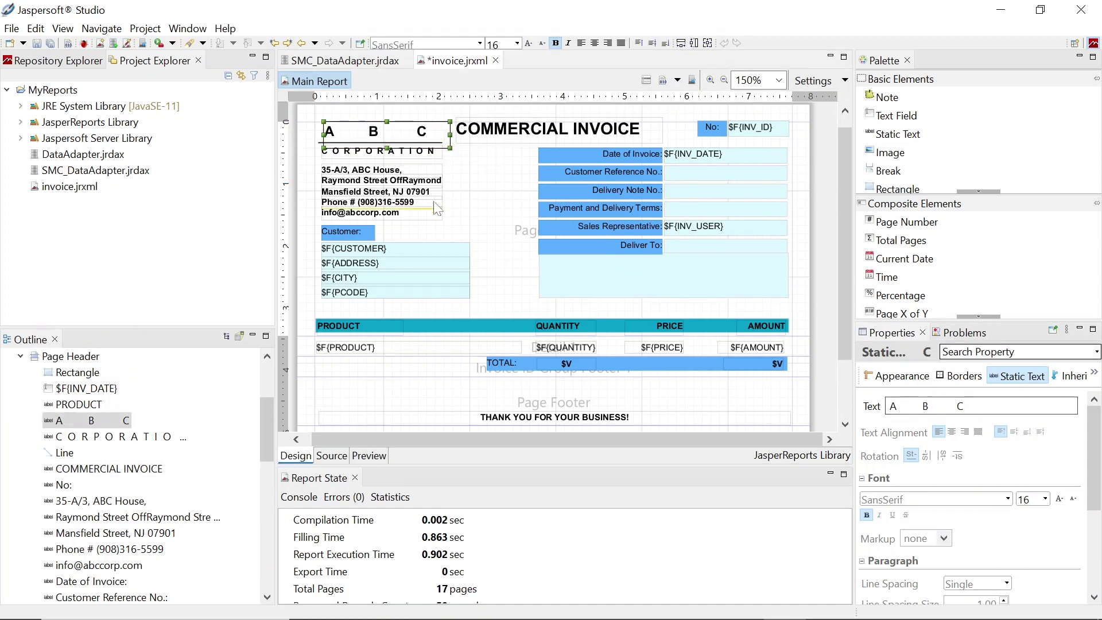
pyautogui.press('Tab')
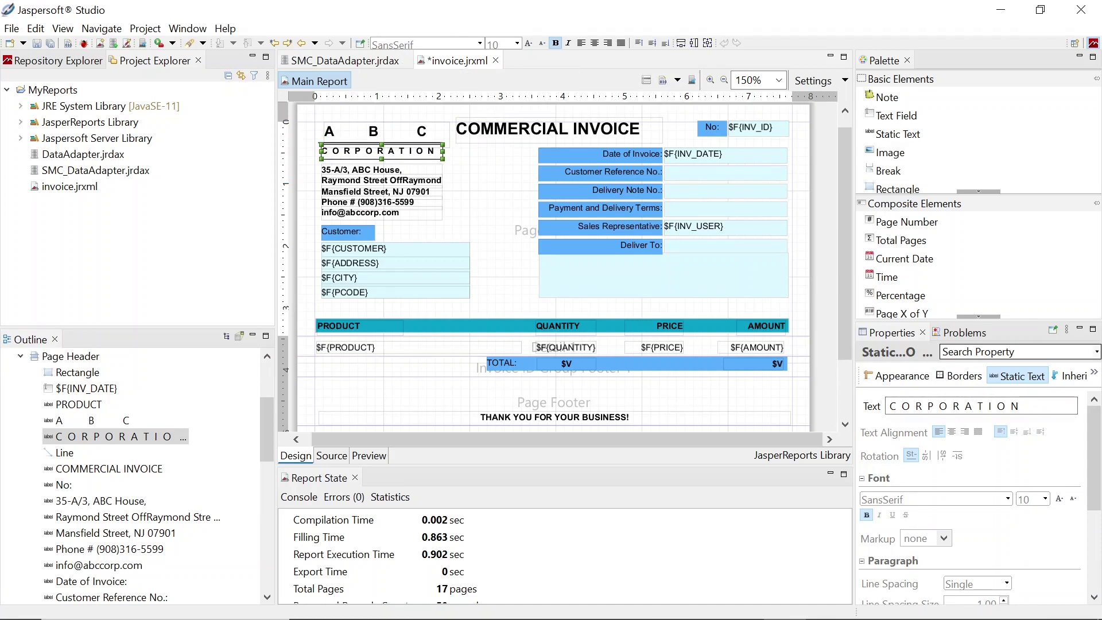
pyautogui.click(392, 43)
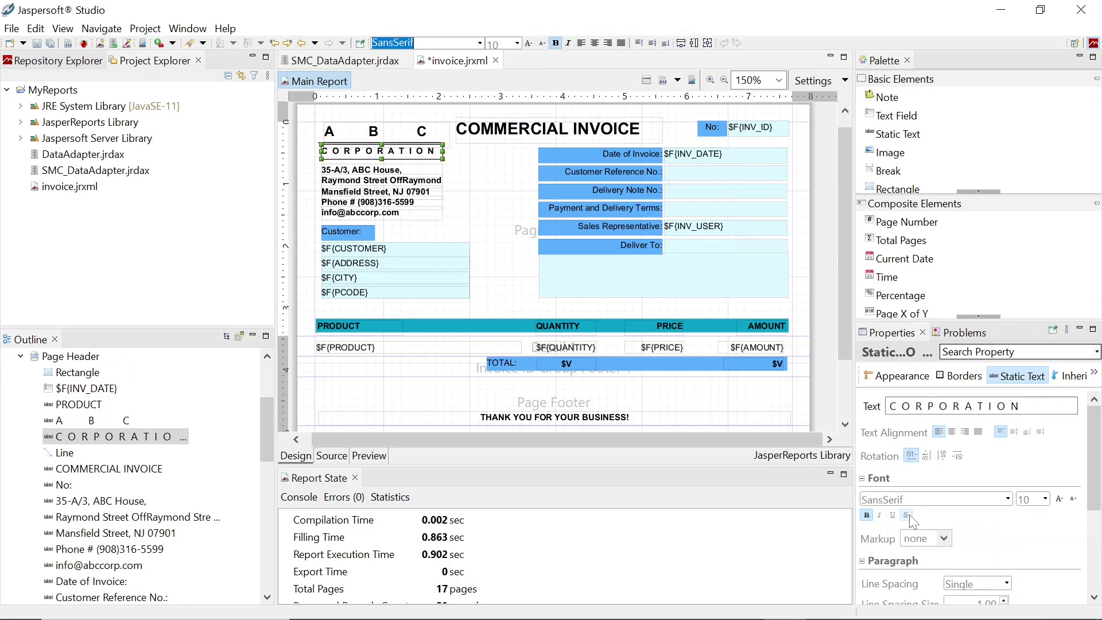
pyautogui.click(485, 179)
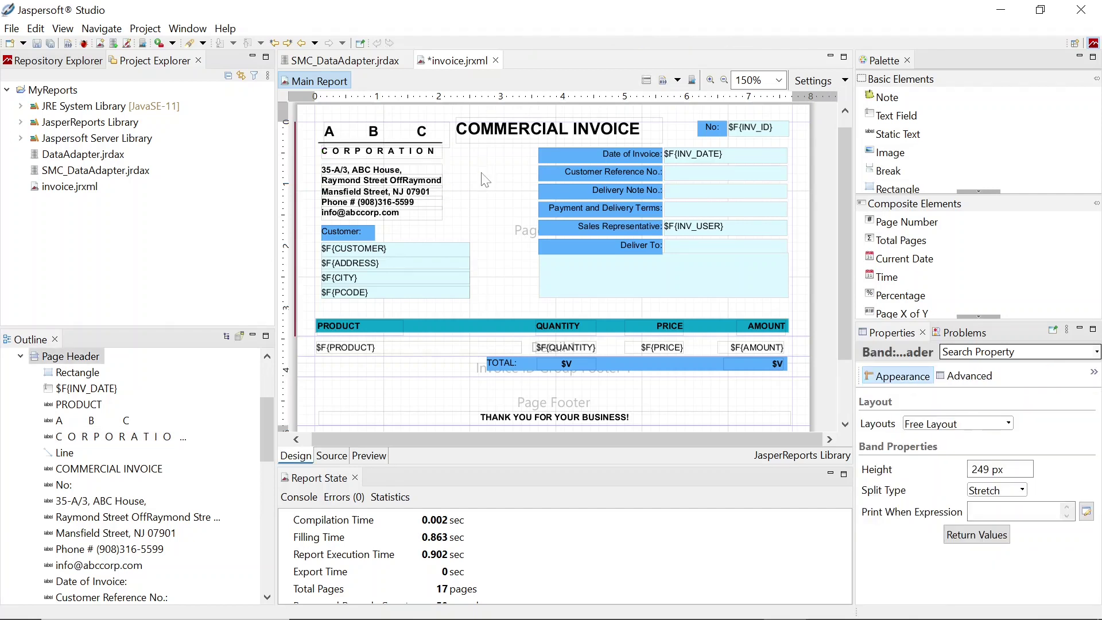
pyautogui.click(428, 143)
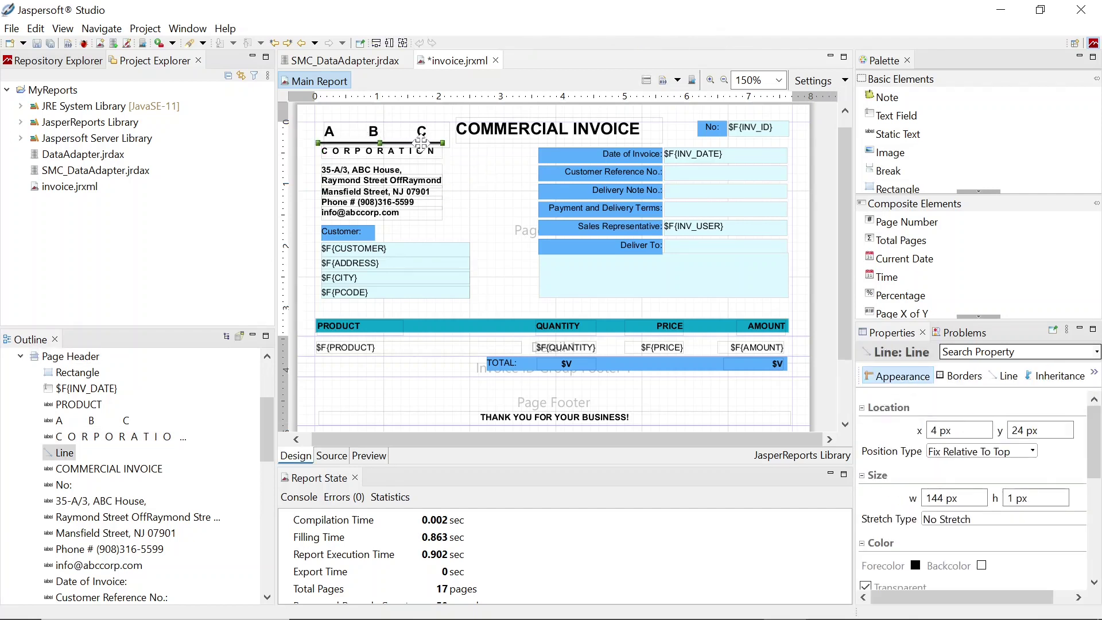
pyautogui.click(975, 228)
pyautogui.scroll(-3, 951, 213)
pyautogui.scroll(3, 951, 213)
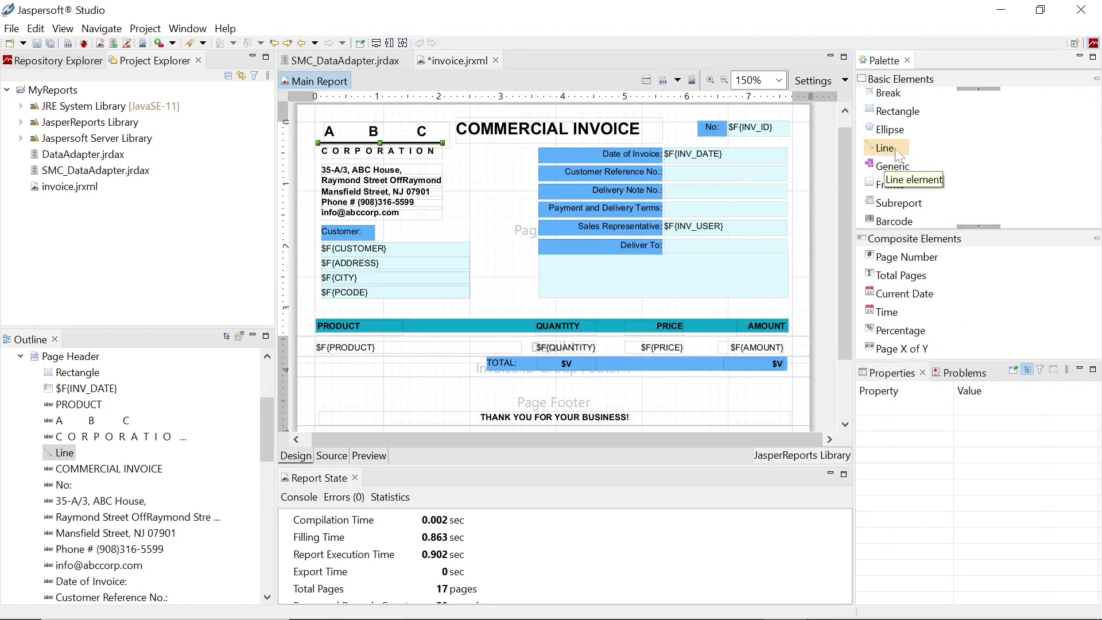
pyautogui.click(624, 153)
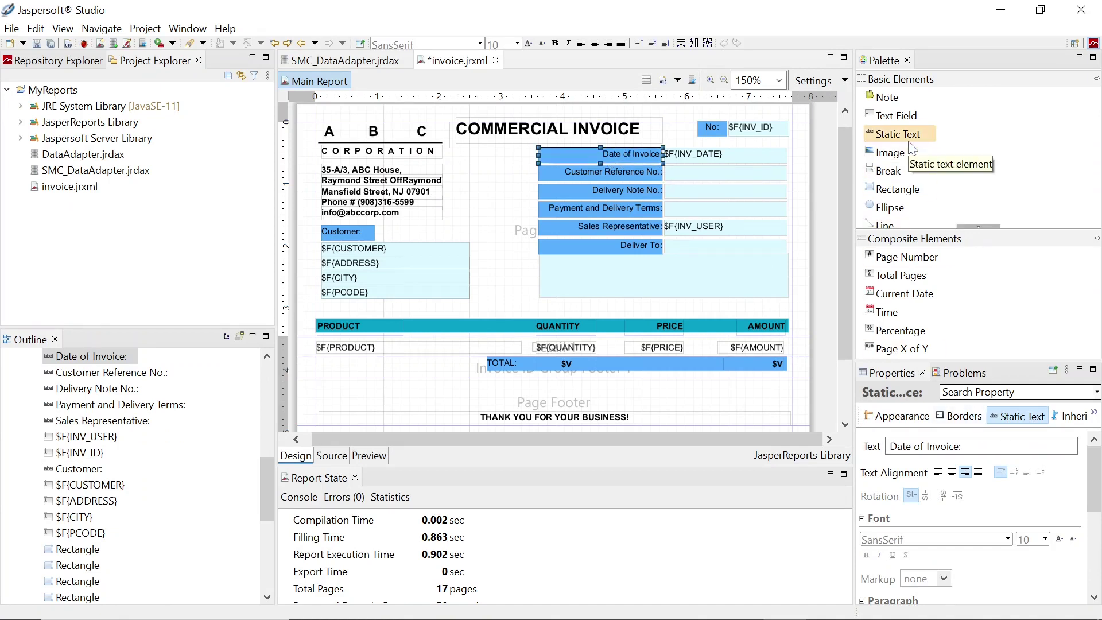
pyautogui.click(1027, 417)
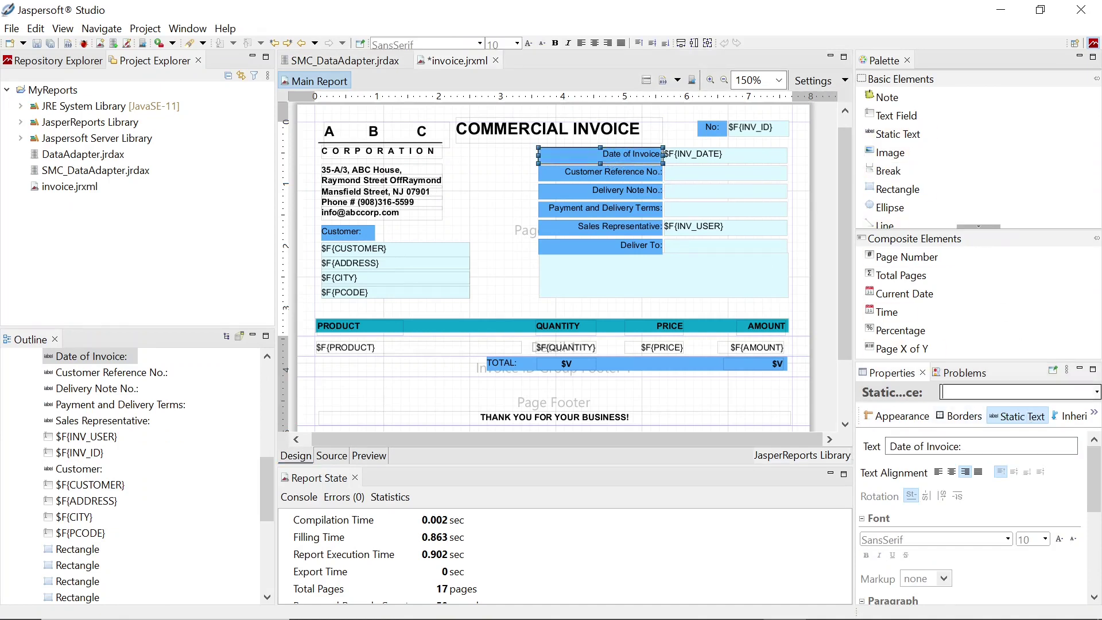
pyautogui.click(898, 416)
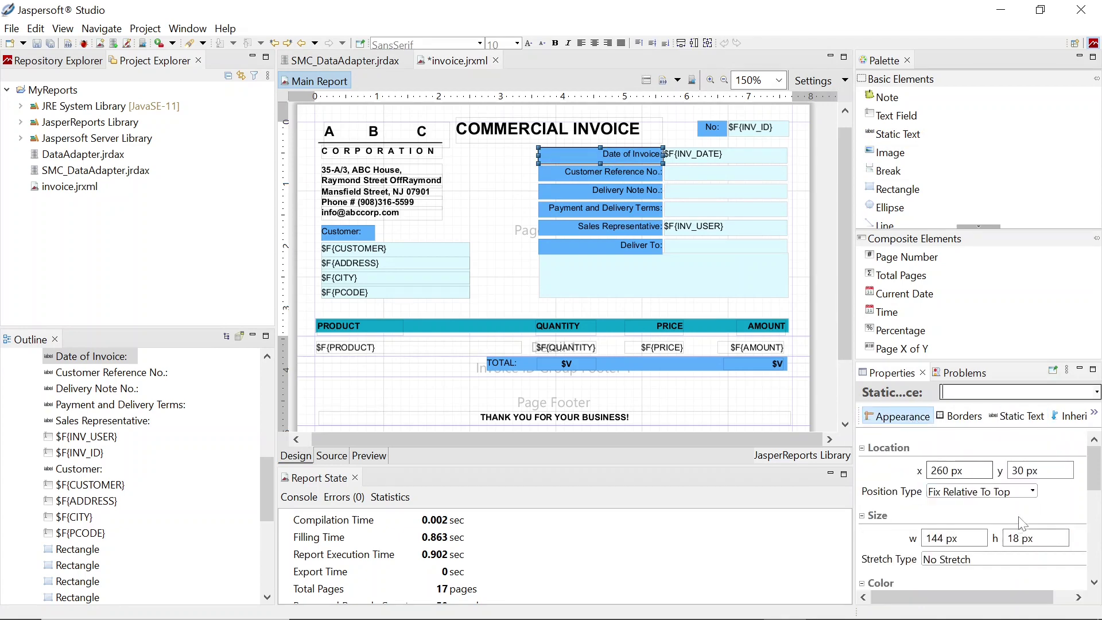
pyautogui.scroll(-2, 1022, 523)
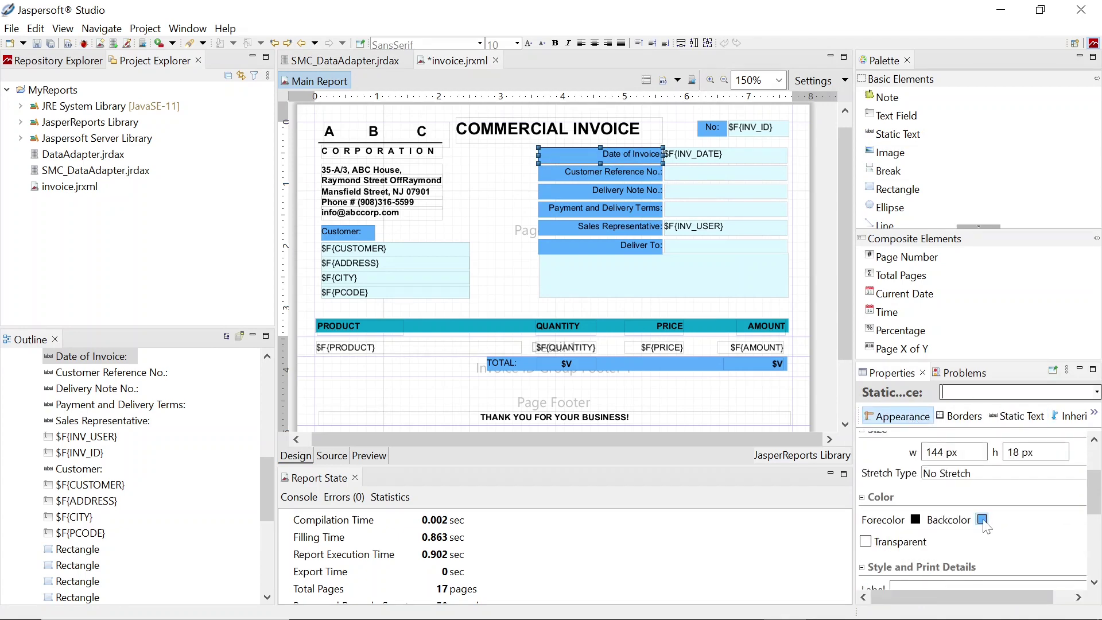
pyautogui.click(982, 519)
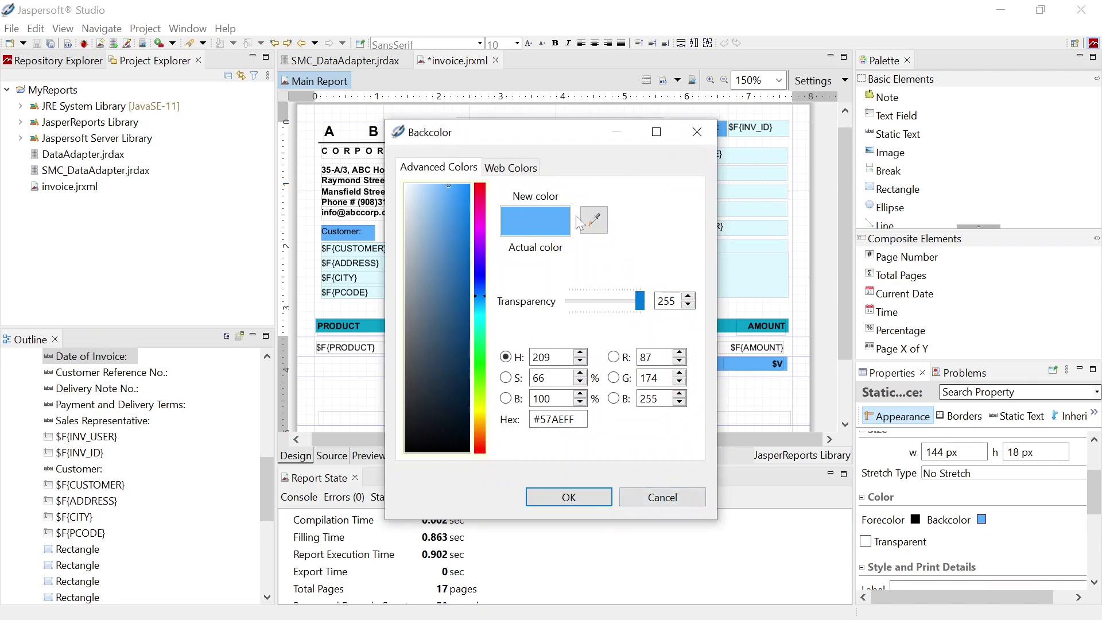
pyautogui.click(655, 495)
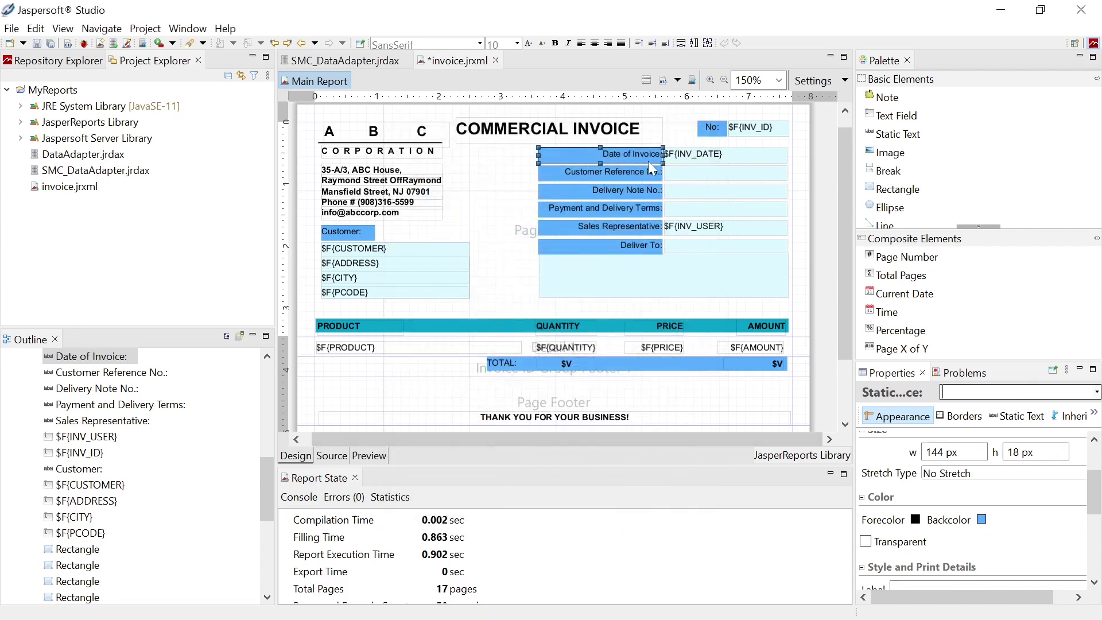
pyautogui.click(752, 156)
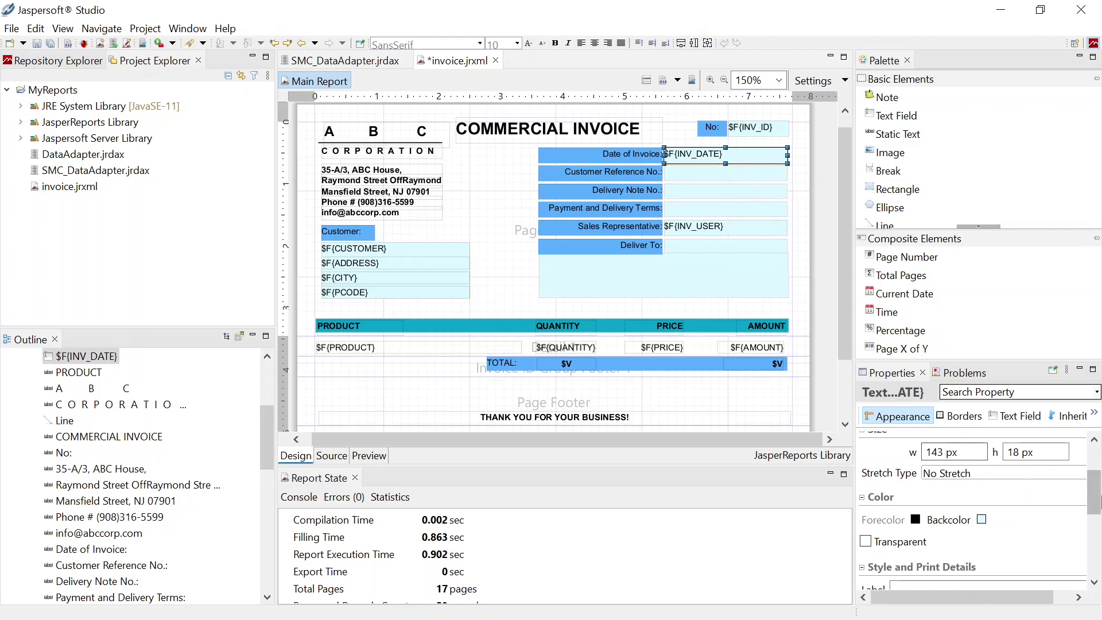
pyautogui.scroll(-3, 1096, 493)
pyautogui.scroll(6, 1096, 494)
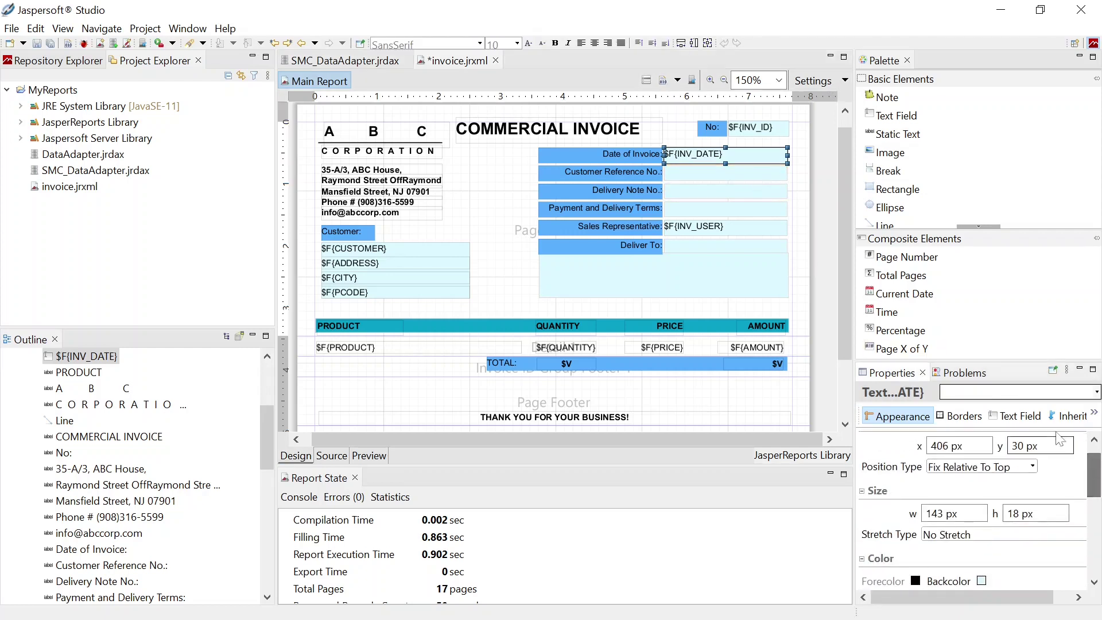
pyautogui.click(1025, 417)
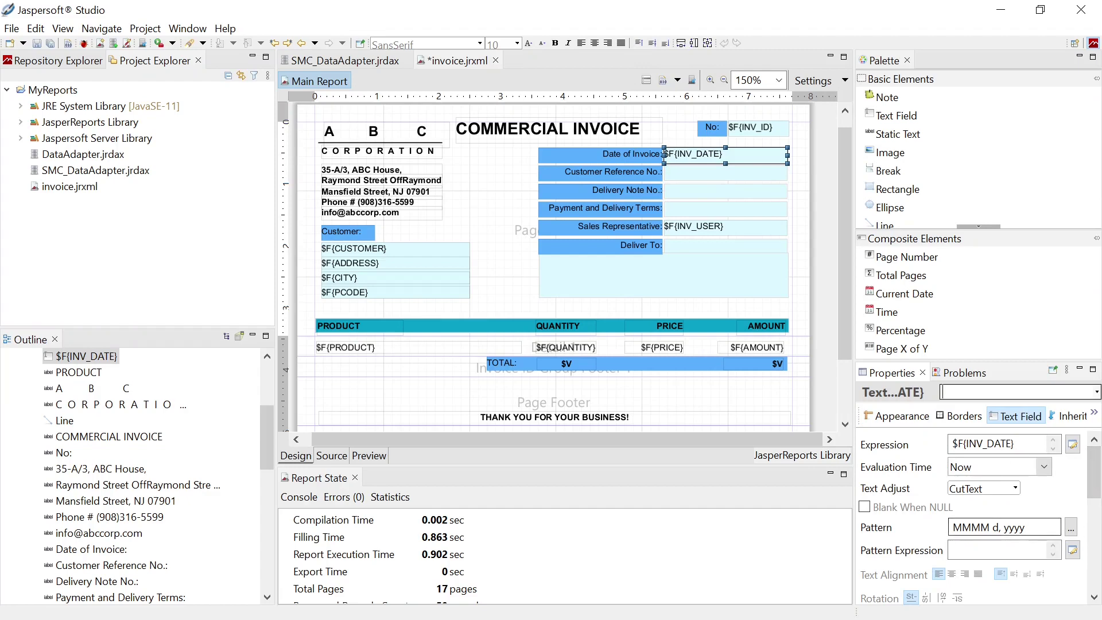
pyautogui.click(1071, 526)
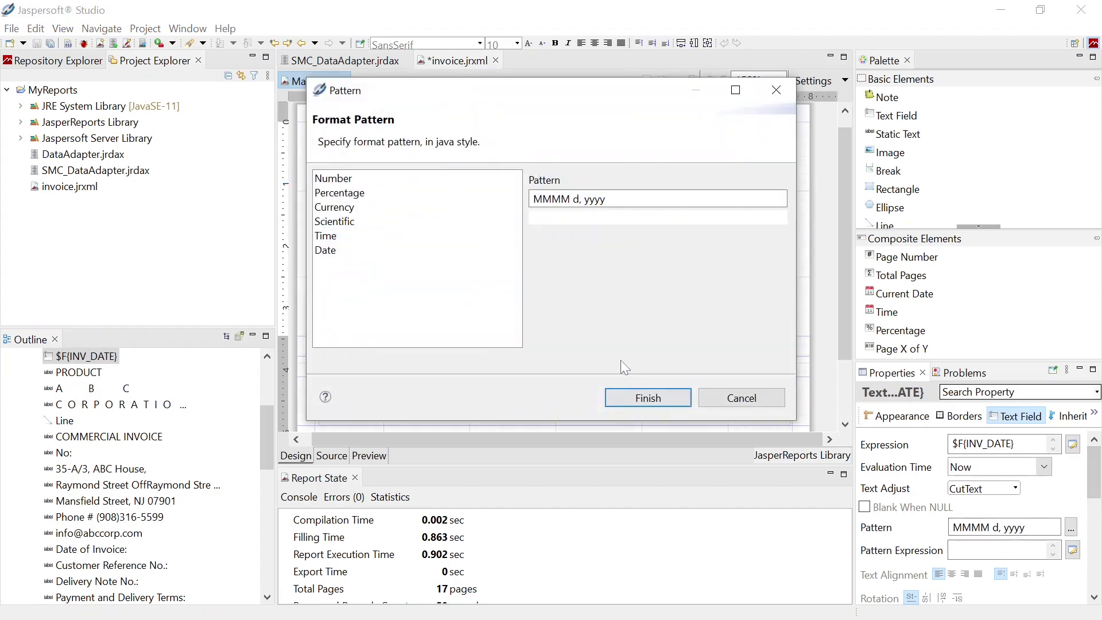
pyautogui.click(337, 251)
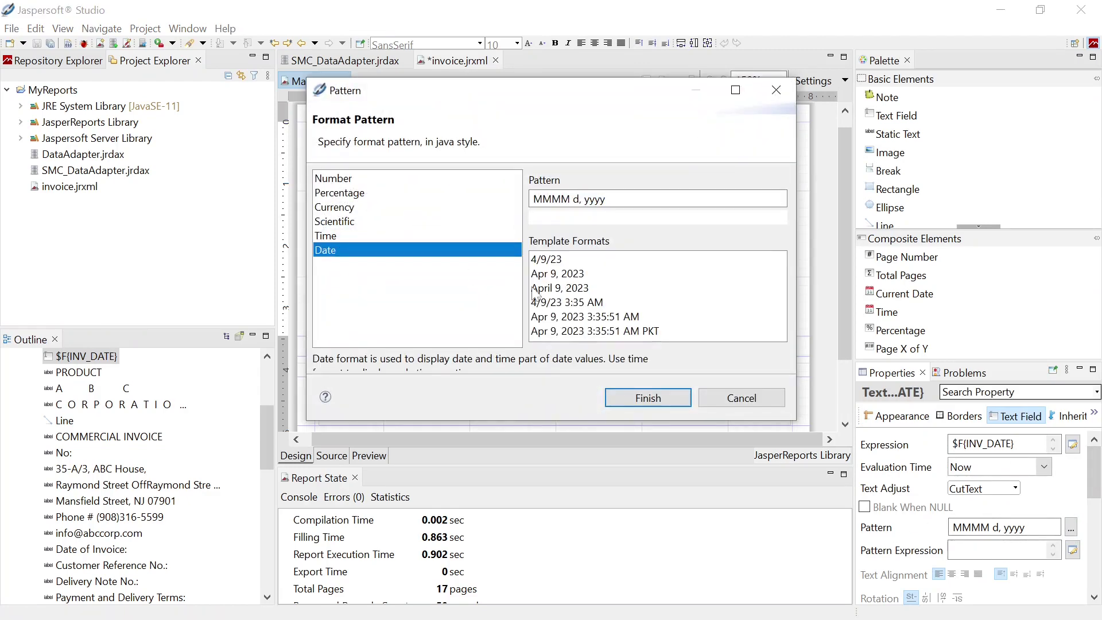
pyautogui.click(740, 398)
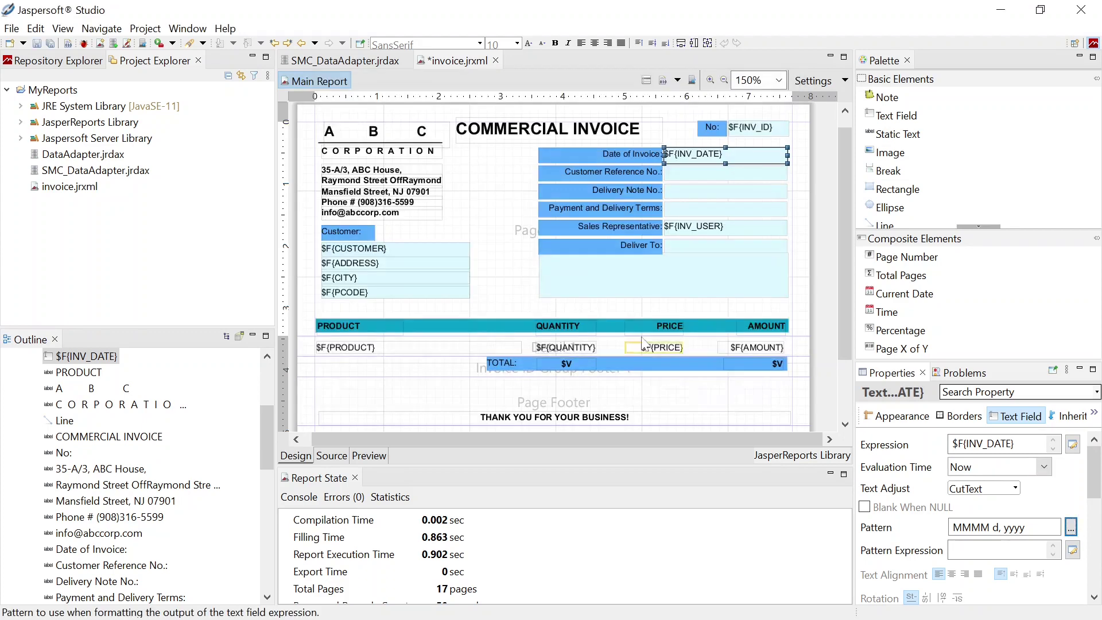
pyautogui.click(765, 364)
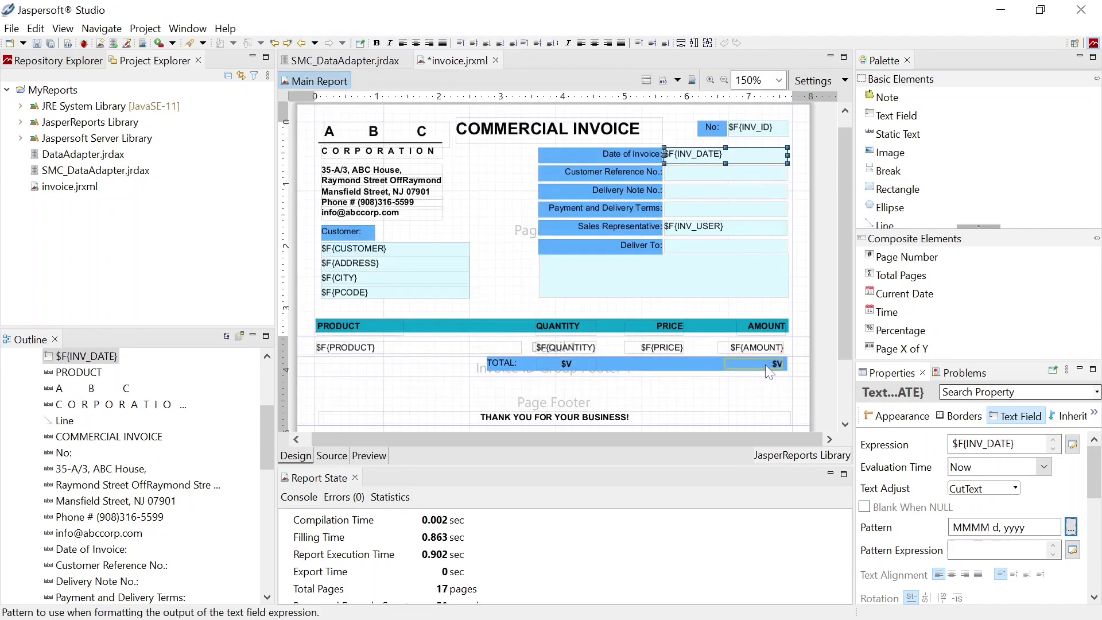
# Inspect the $V{AMOUNT1} total field's number pattern and cancel without changes
pyautogui.click(1015, 416)
pyautogui.click(1071, 527)
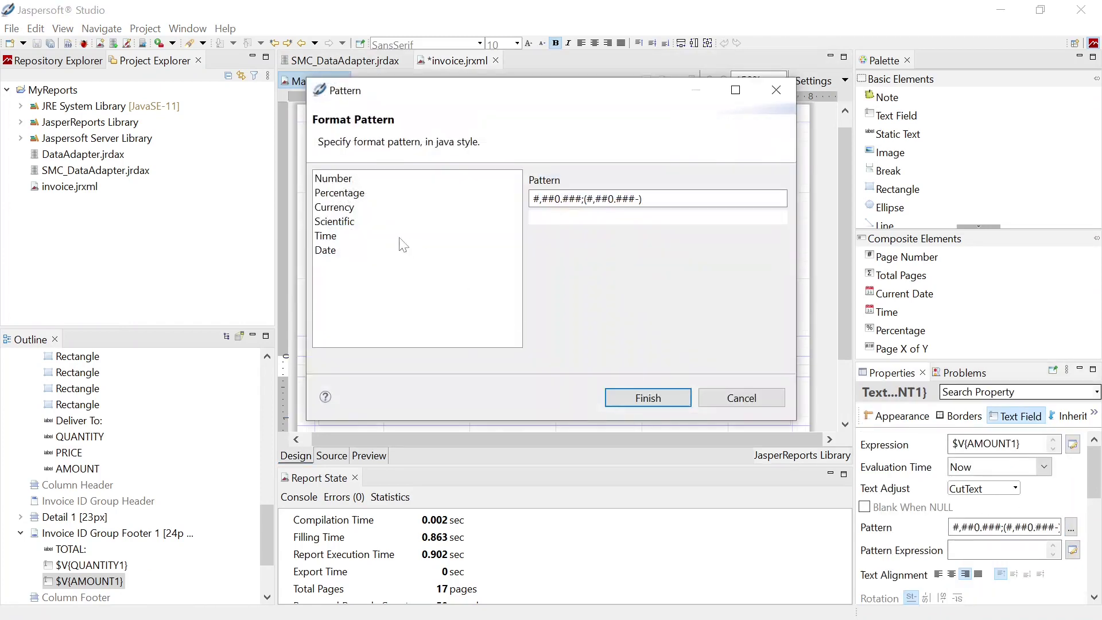
pyautogui.click(337, 181)
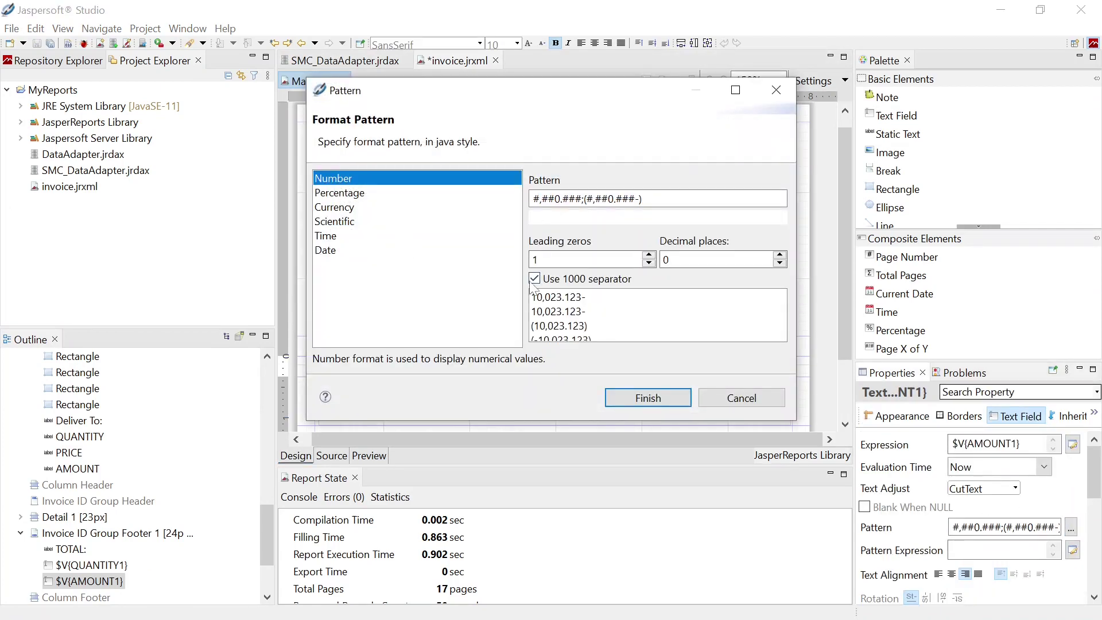
pyautogui.click(740, 397)
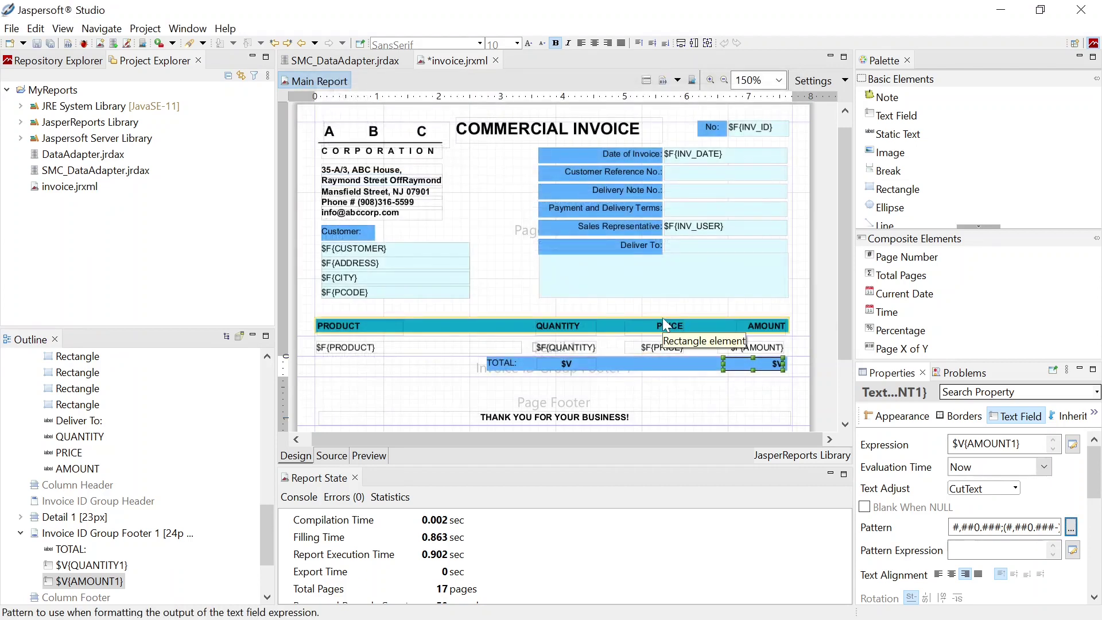
# Check the THANK YOU FOR YOUR BUSINESS! footer text, then preview the filled report
pyautogui.click(568, 419)
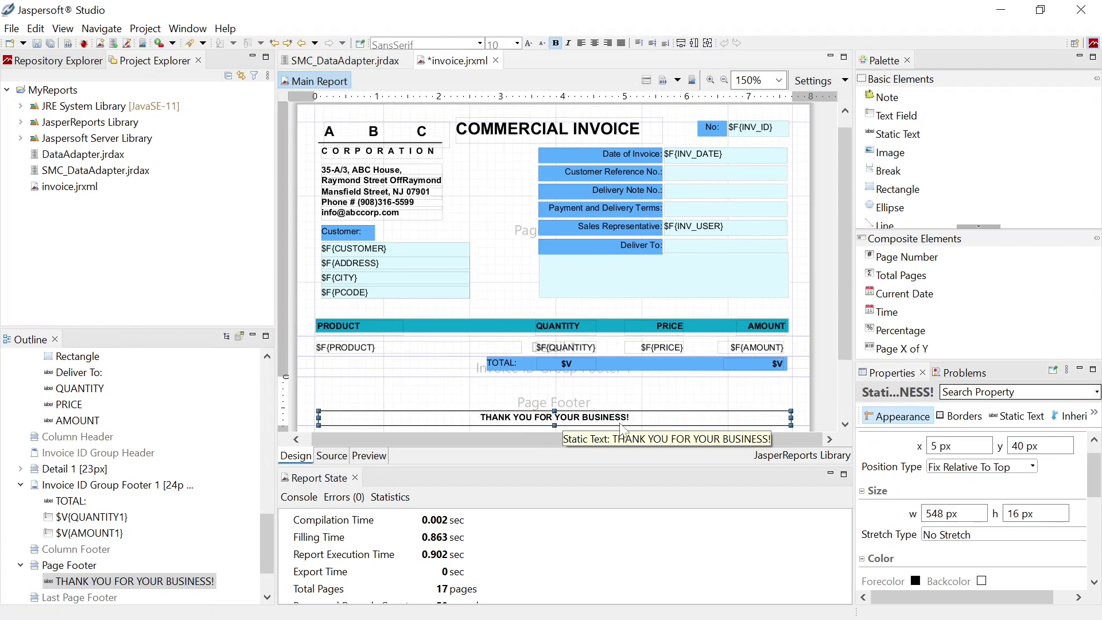
pyautogui.click(1024, 417)
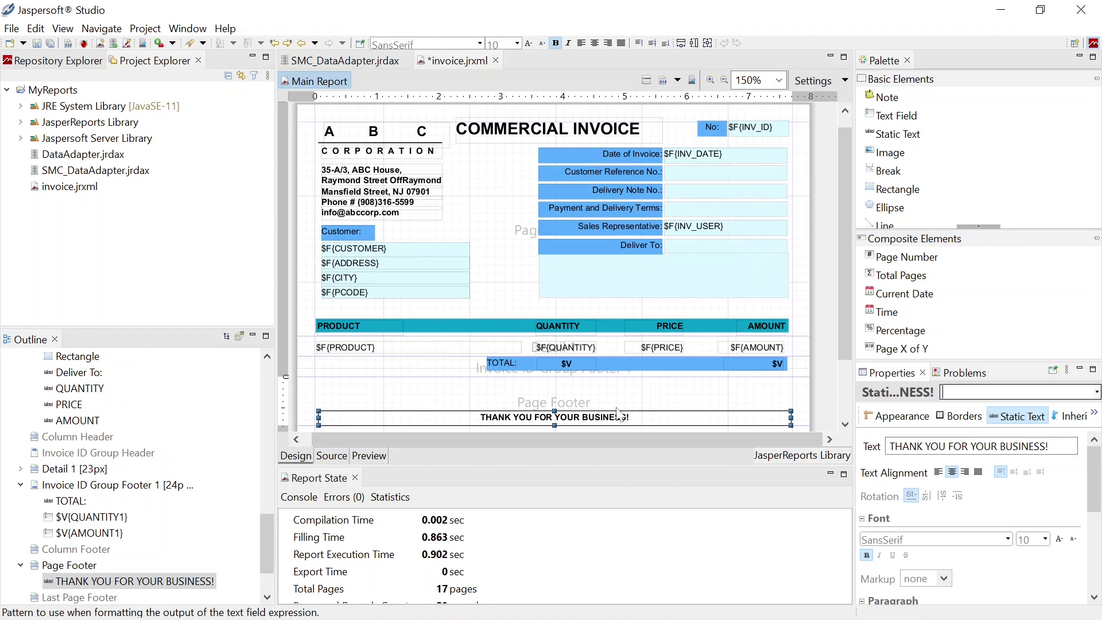
pyautogui.click(368, 455)
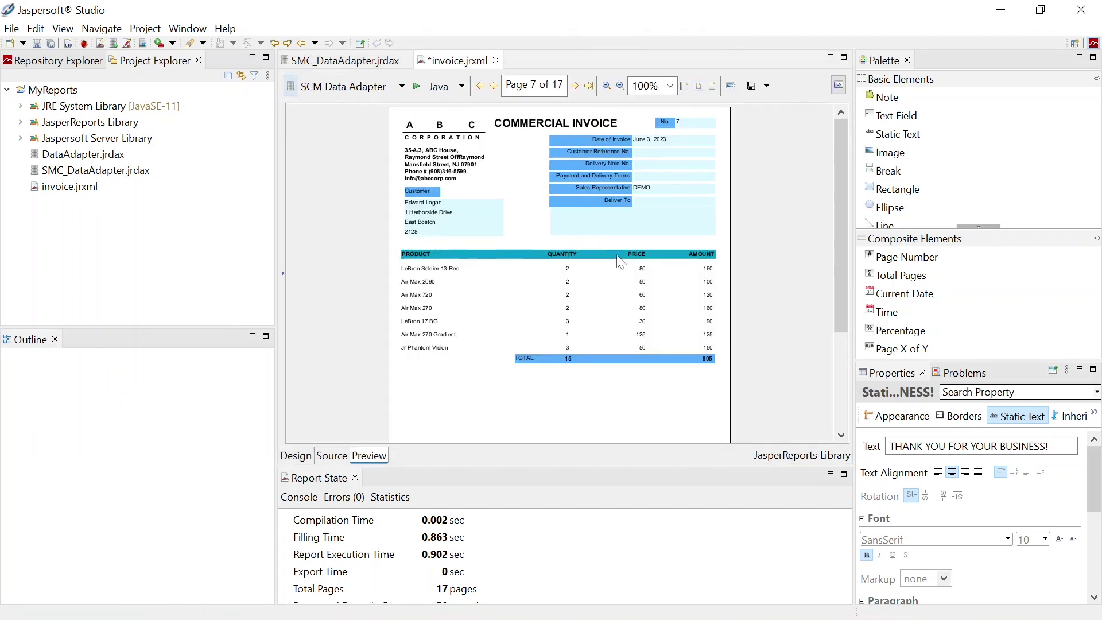
# Zoom into the invoice preview and scroll over the rendered page
pyautogui.click(606, 85)
pyautogui.click(607, 85)
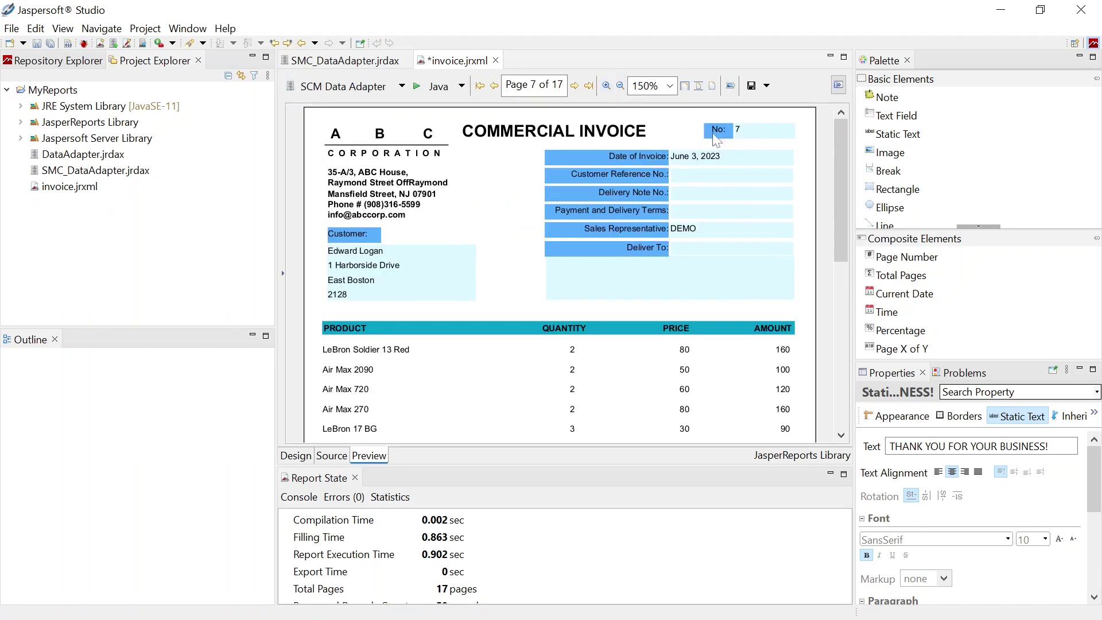
pyautogui.scroll(-3, 629, 266)
pyautogui.scroll(-8, 633, 271)
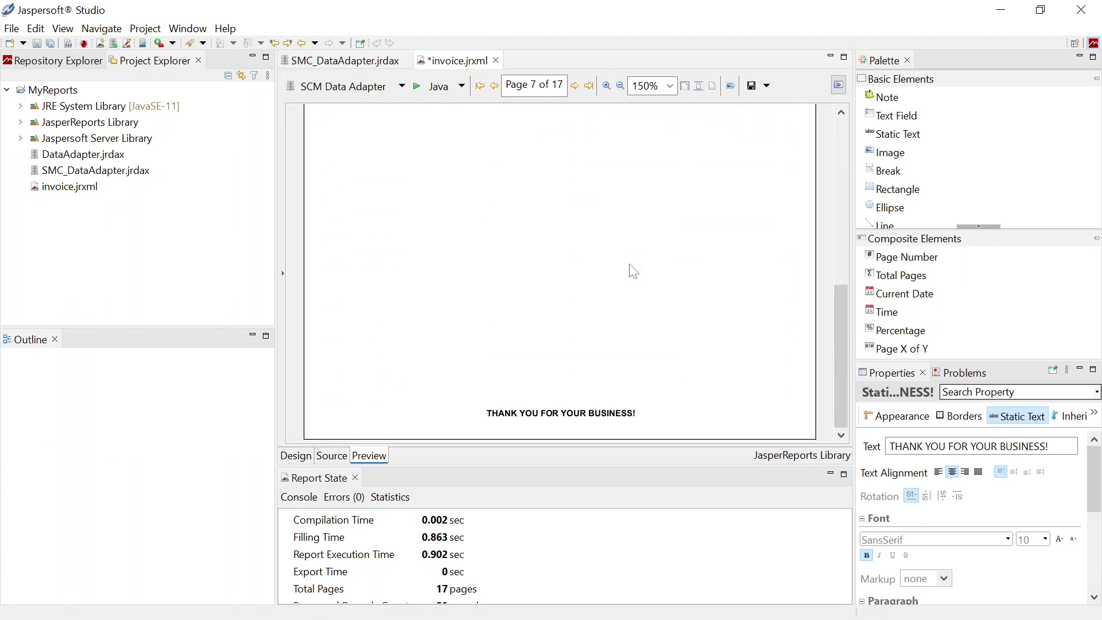
pyautogui.scroll(10, 632, 271)
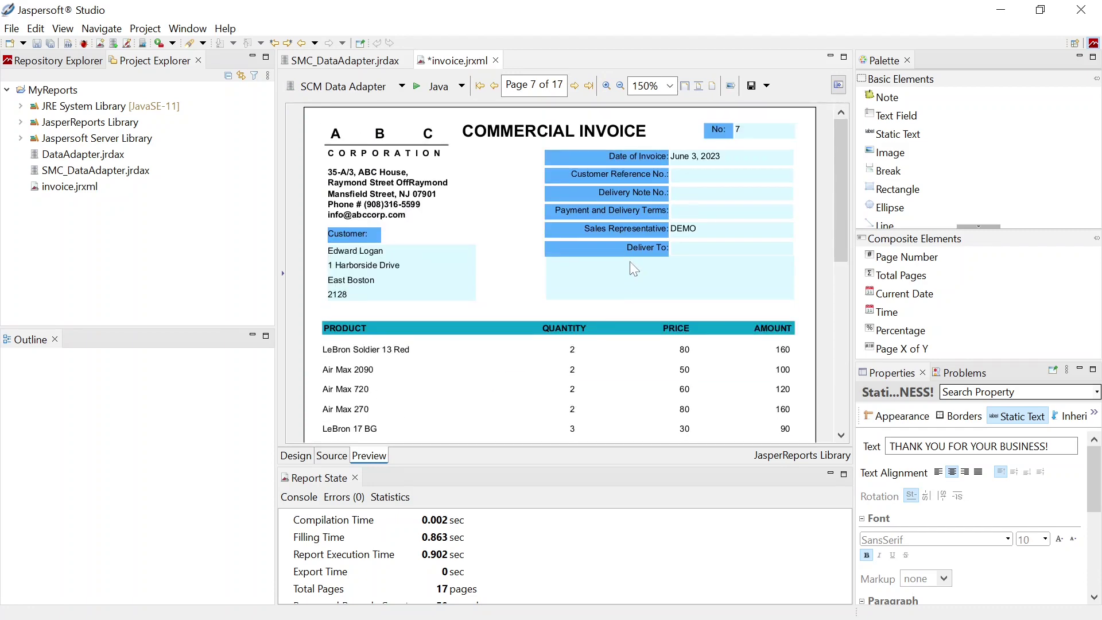
# Compile the report into invoice.jasper and select its output path in the console
pyautogui.click(297, 456)
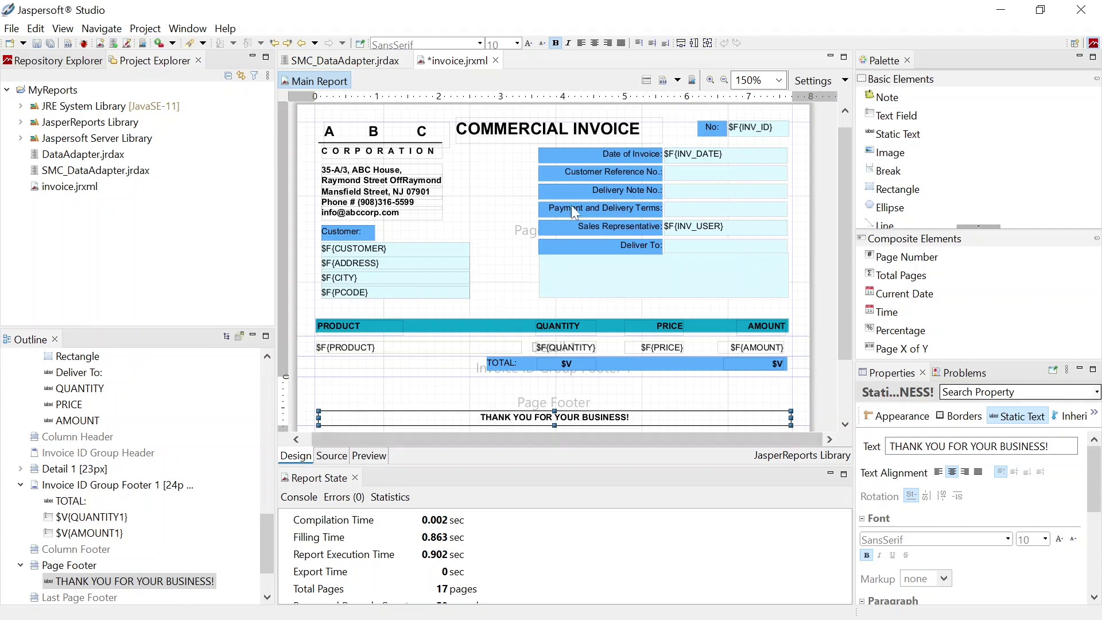
pyautogui.click(663, 81)
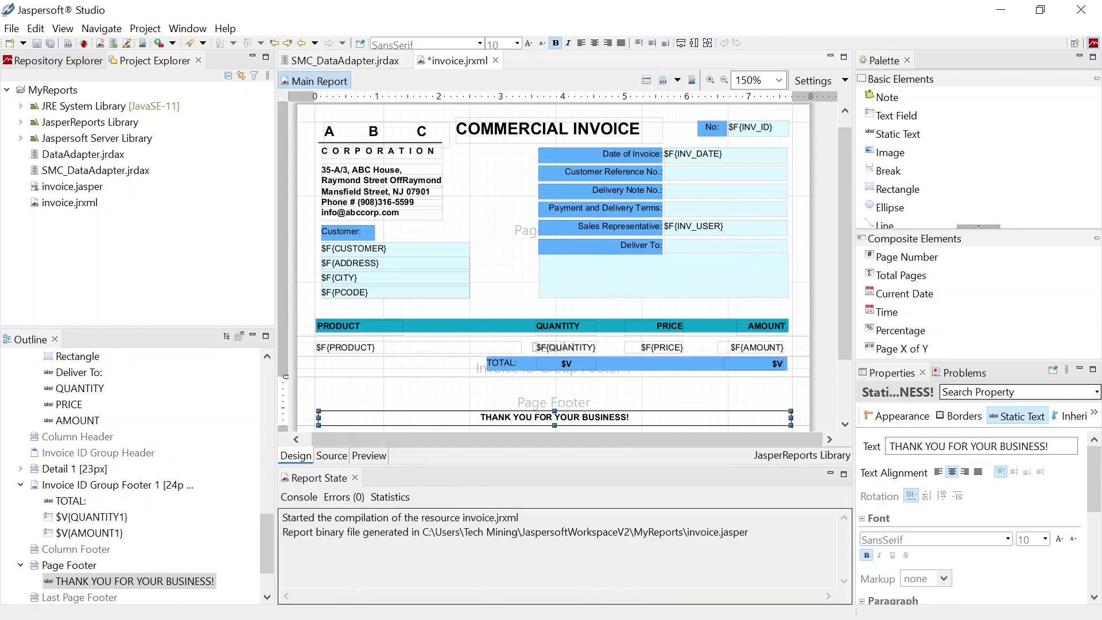
pyautogui.moveTo(653, 532); pyautogui.dragTo(748, 532)
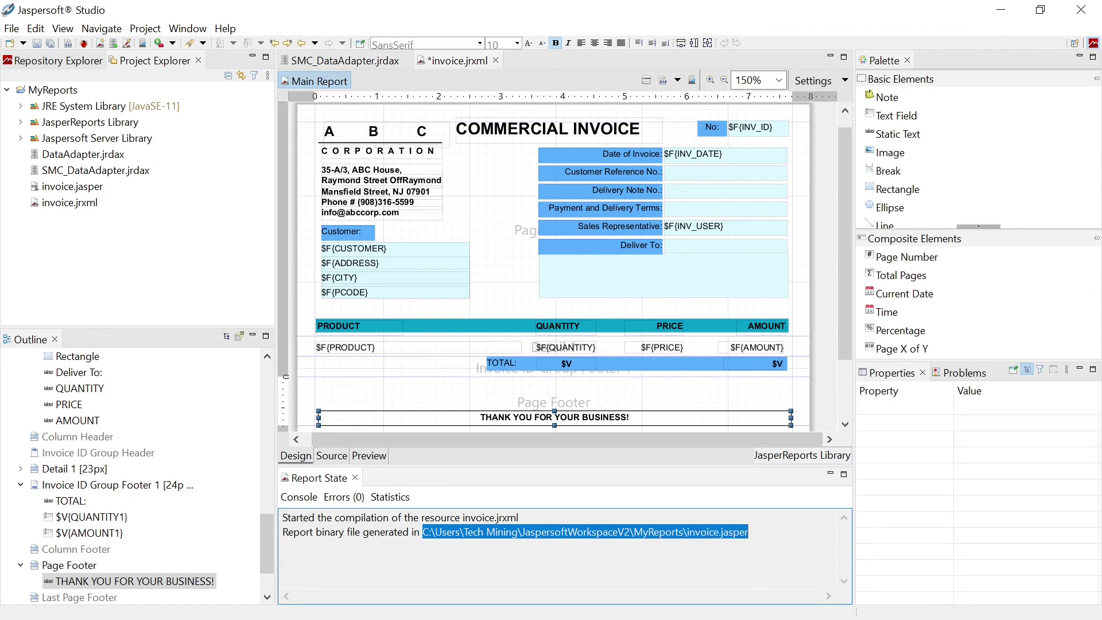
pyautogui.hotkey('alt', 'Tab')
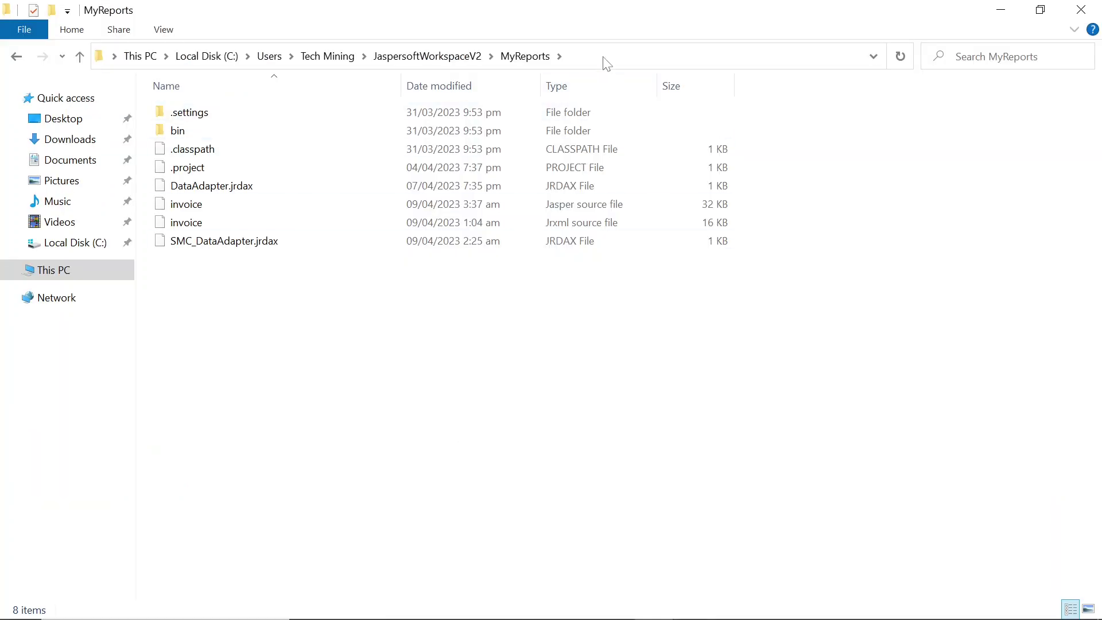
# Locate the compiled invoice.jasper file among the MyReports folder files
pyautogui.click(605, 57)
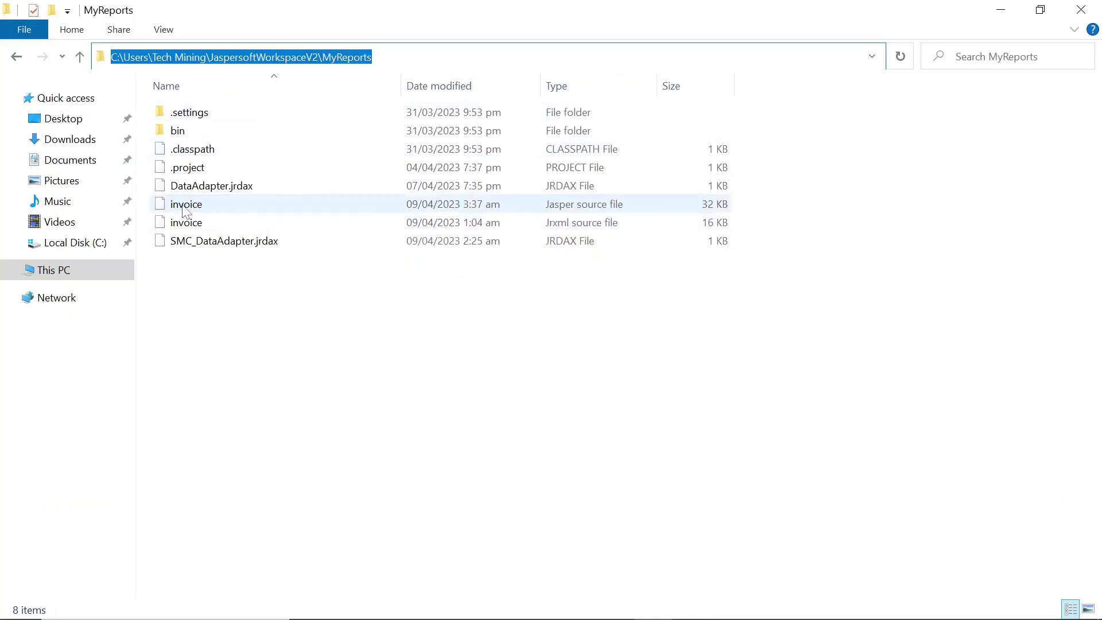
pyautogui.click(258, 206)
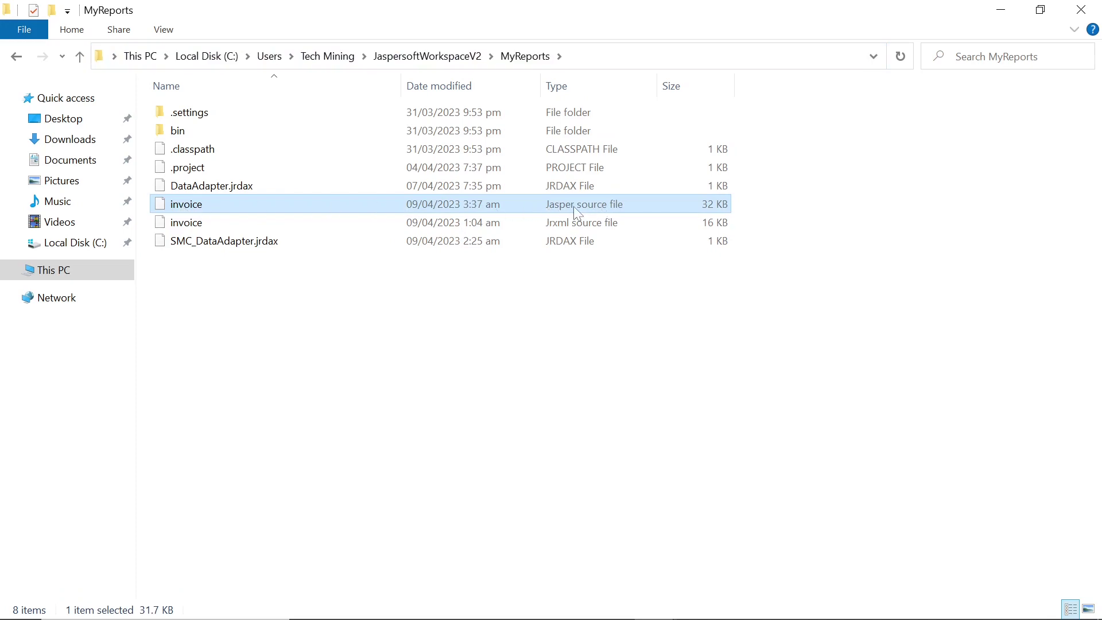
pyautogui.click(187, 226)
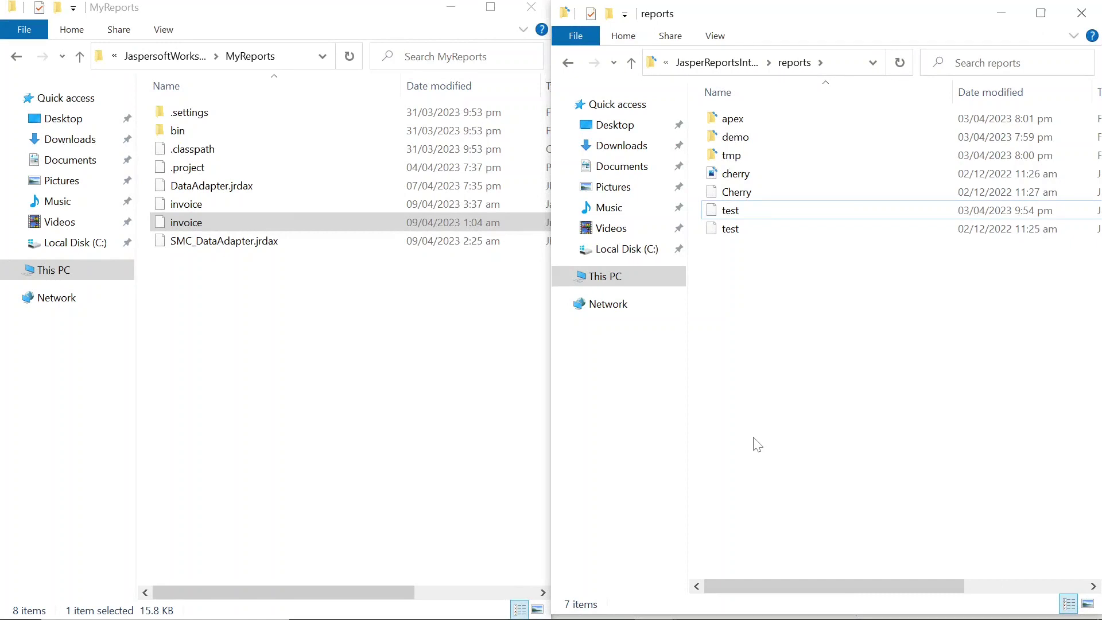
pyautogui.moveTo(387, 592); pyautogui.dragTo(333, 586)
pyautogui.click(438, 205)
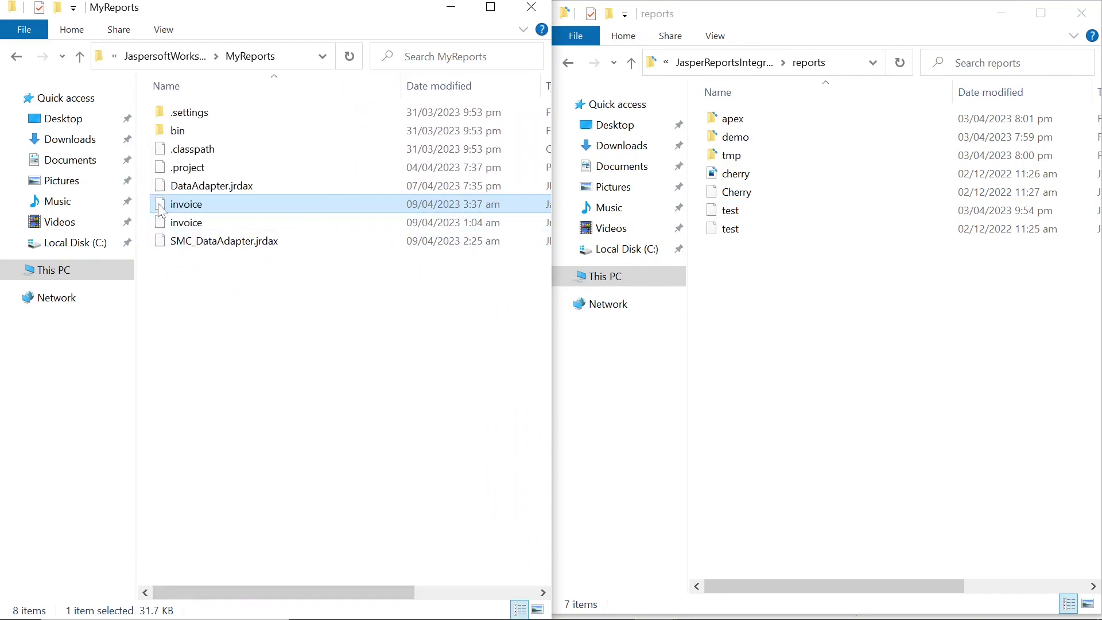
pyautogui.click(302, 56)
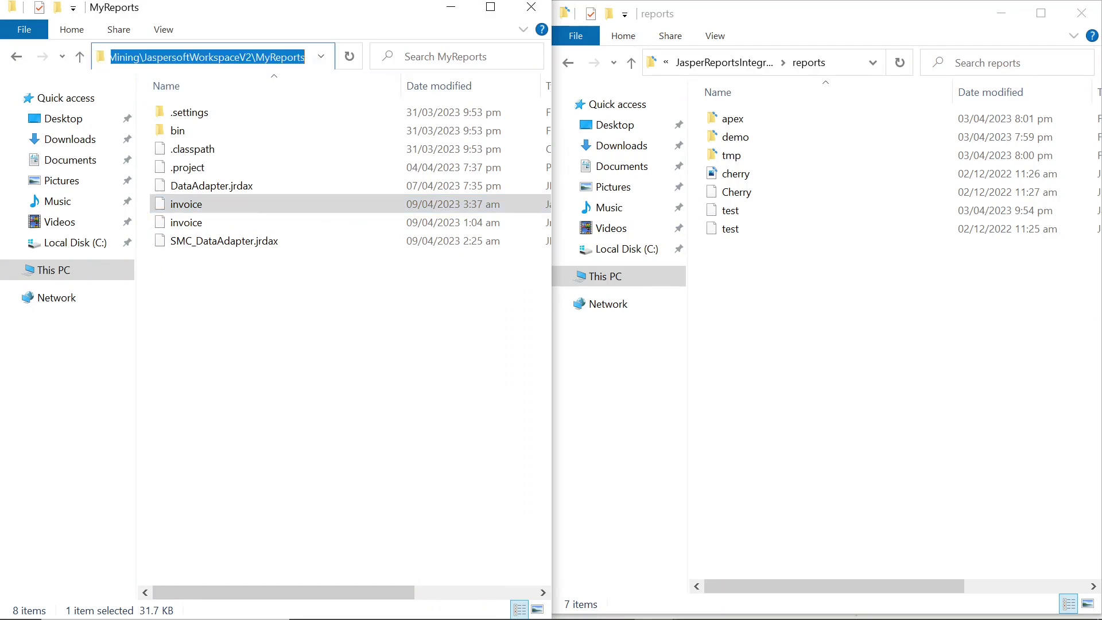
# Copy invoice.jasper from MyReports and paste it into the JasperReportsIntegration reports folder
pyautogui.click(168, 207)
pyautogui.rightClick(168, 208)
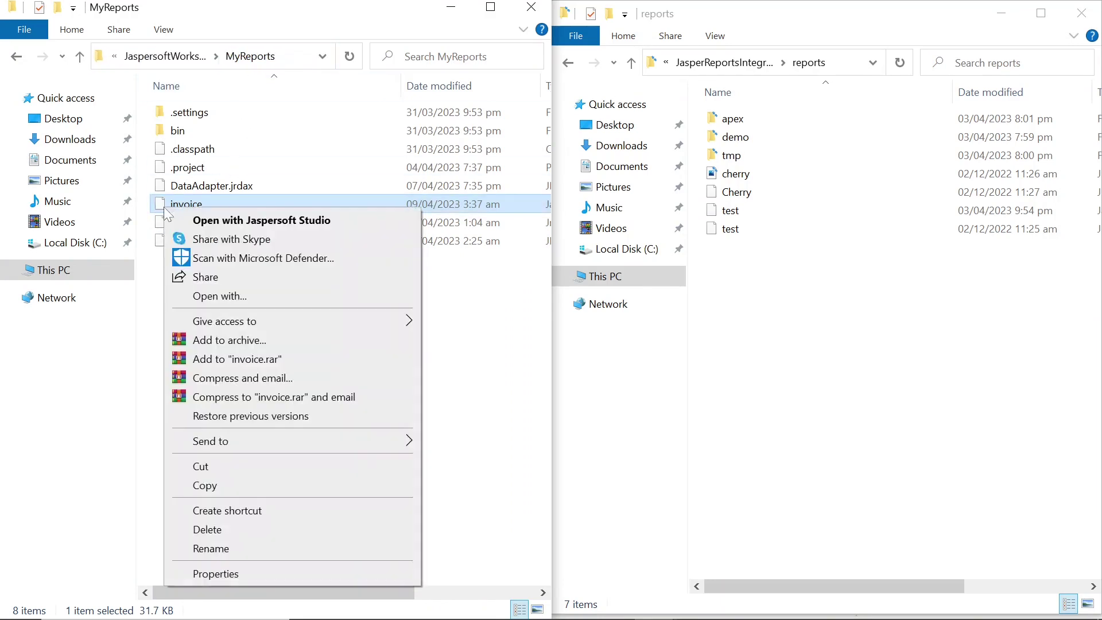
pyautogui.click(207, 486)
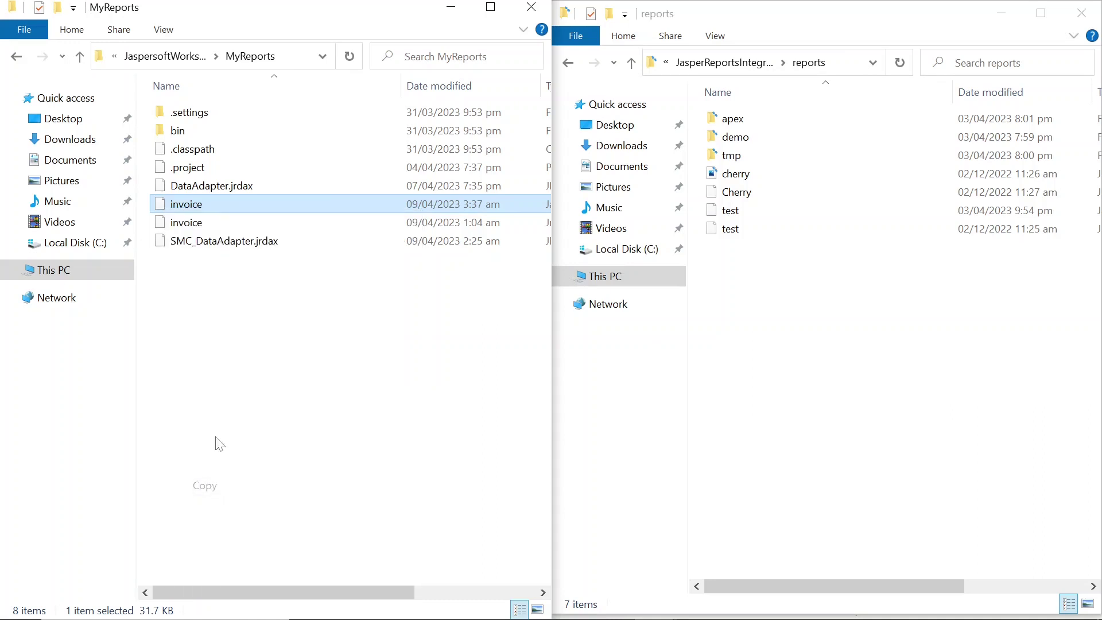
pyautogui.click(830, 64)
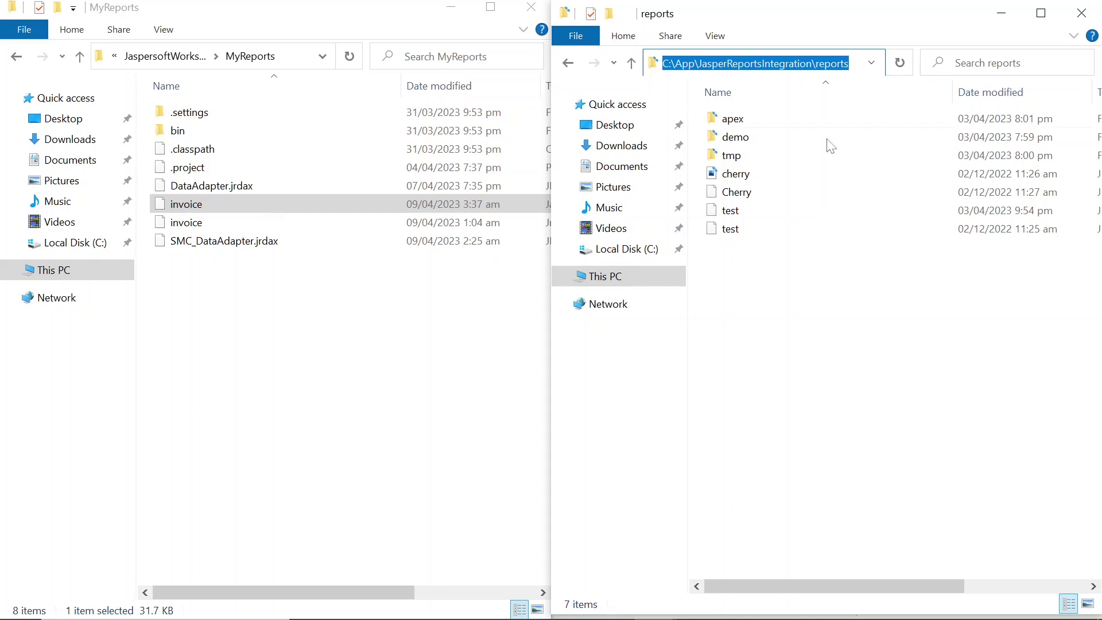
pyautogui.click(769, 267)
pyautogui.hotkey('ctrl', 'v')
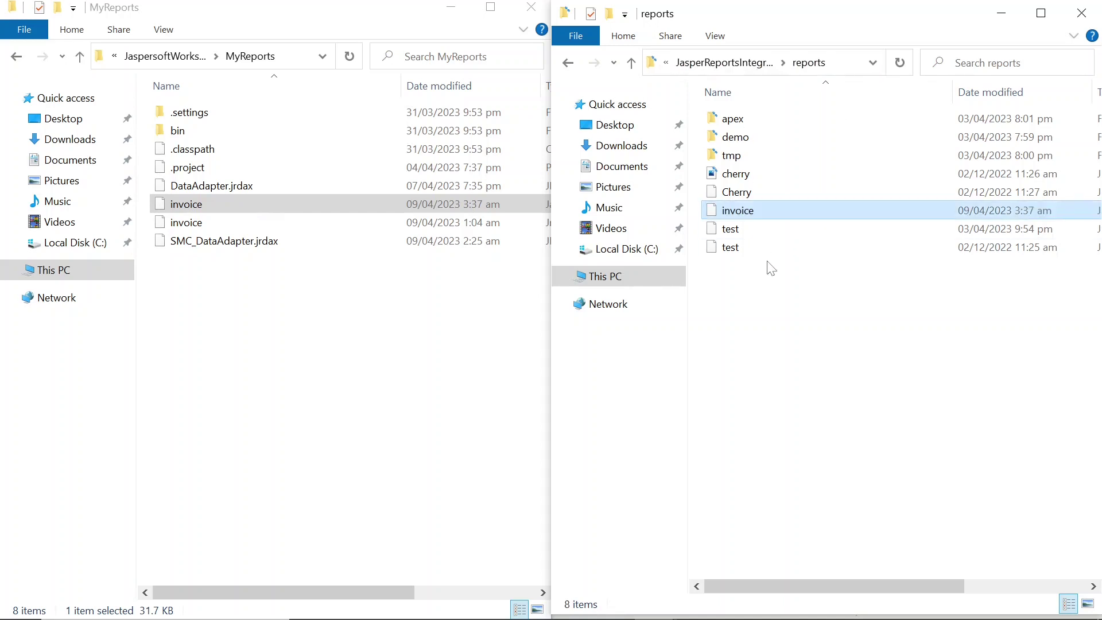
pyautogui.moveTo(898, 581); pyautogui.dragTo(964, 580)
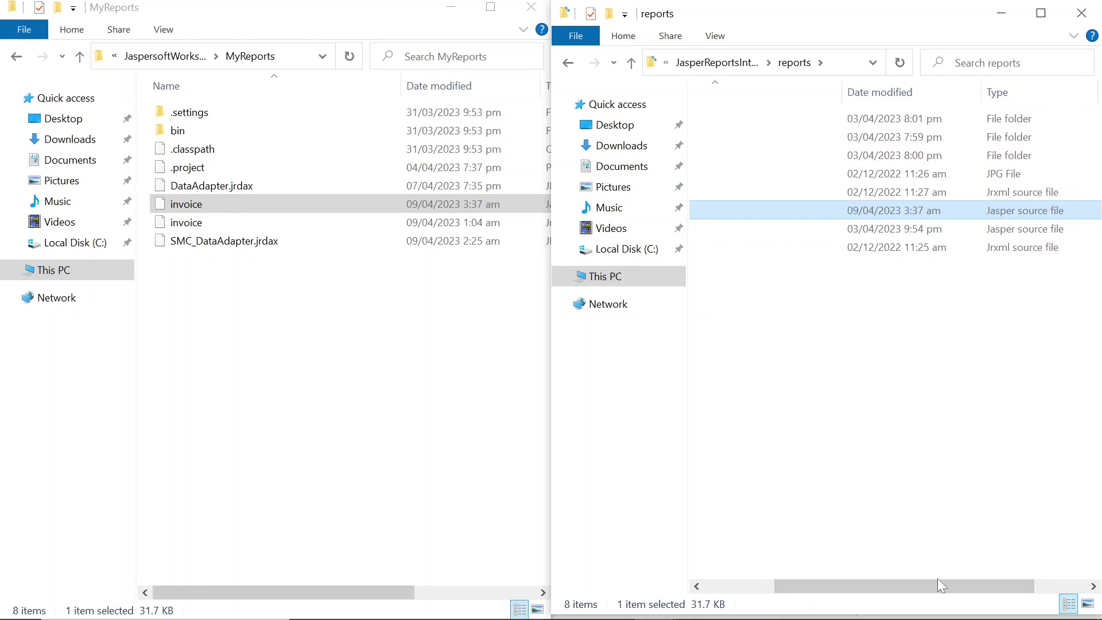
pyautogui.moveTo(938, 584); pyautogui.dragTo(825, 594)
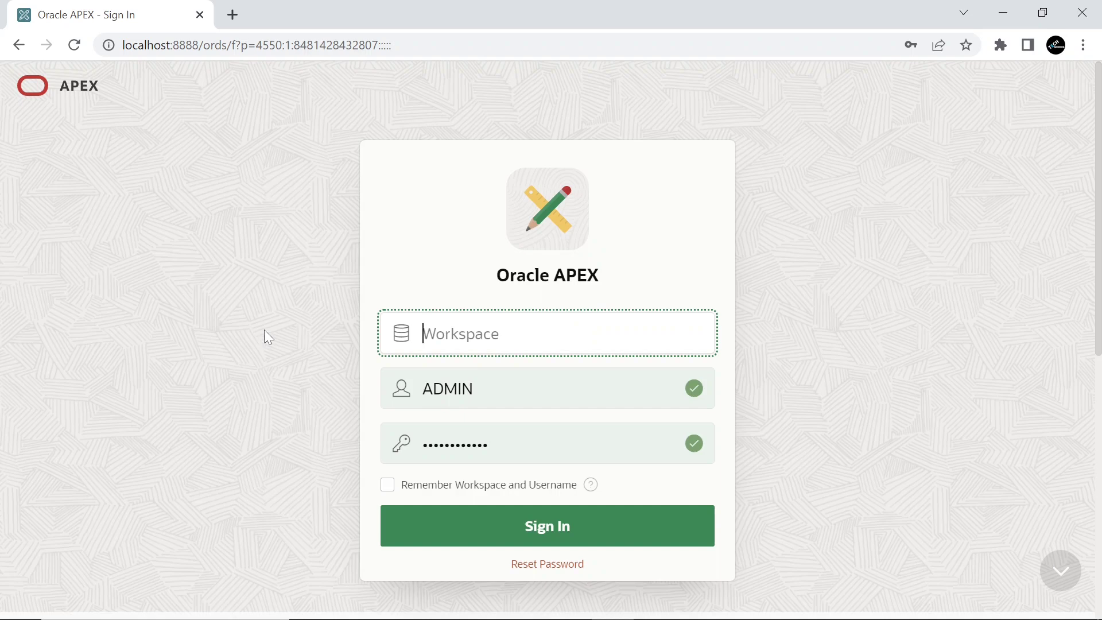
# Sign in to workspace scm and open page 2 - Invoice of Supply Chain Management
pyautogui.write('s')
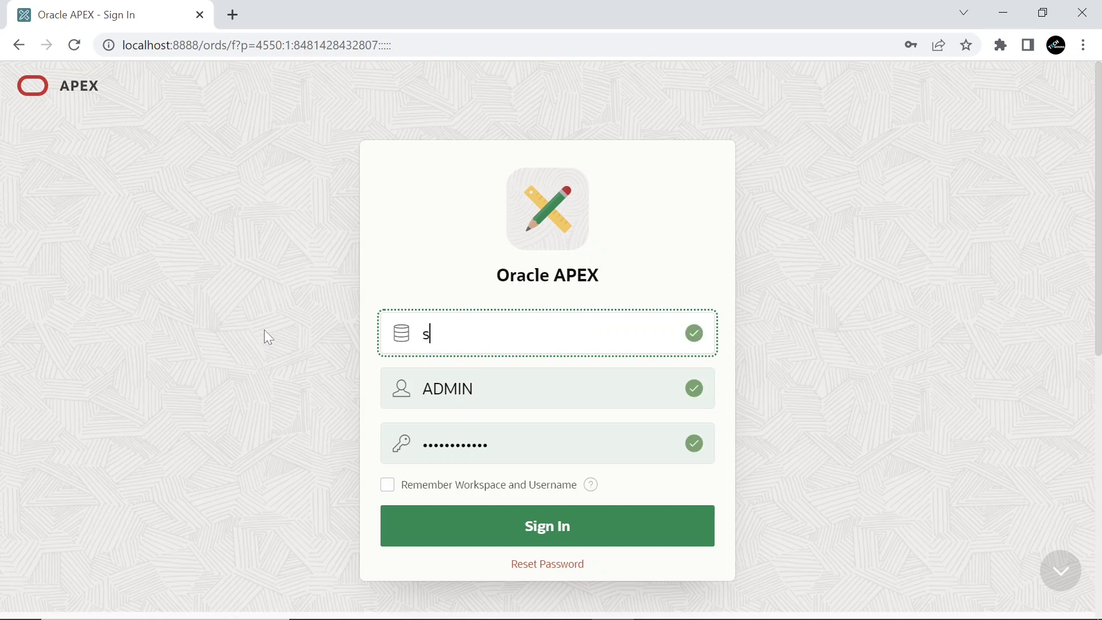
pyautogui.write('cm')
pyautogui.click(551, 536)
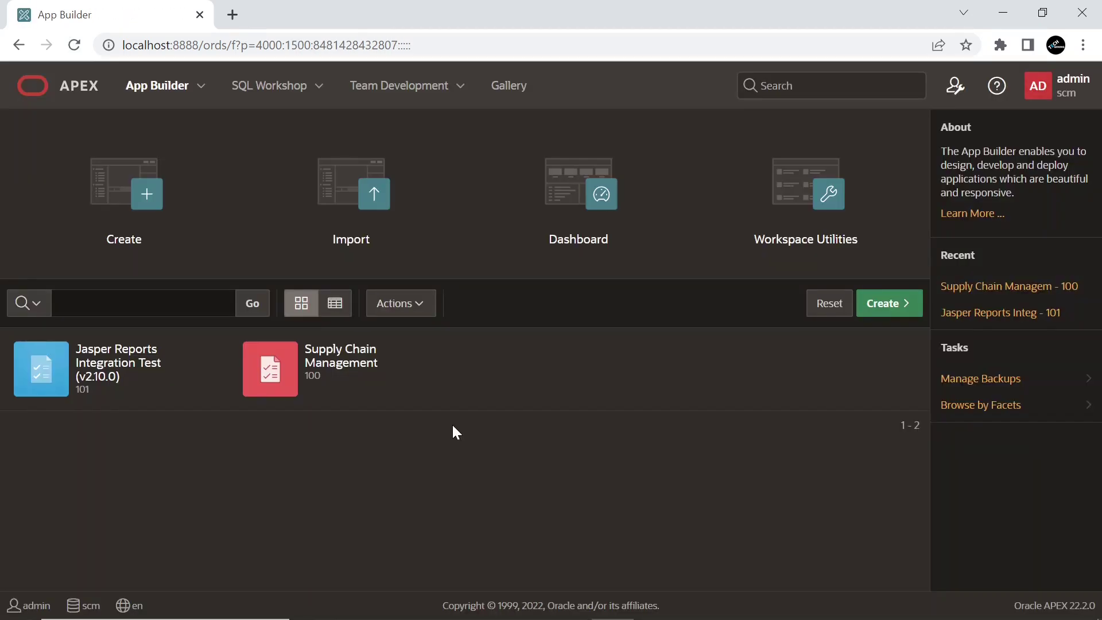
pyautogui.click(443, 358)
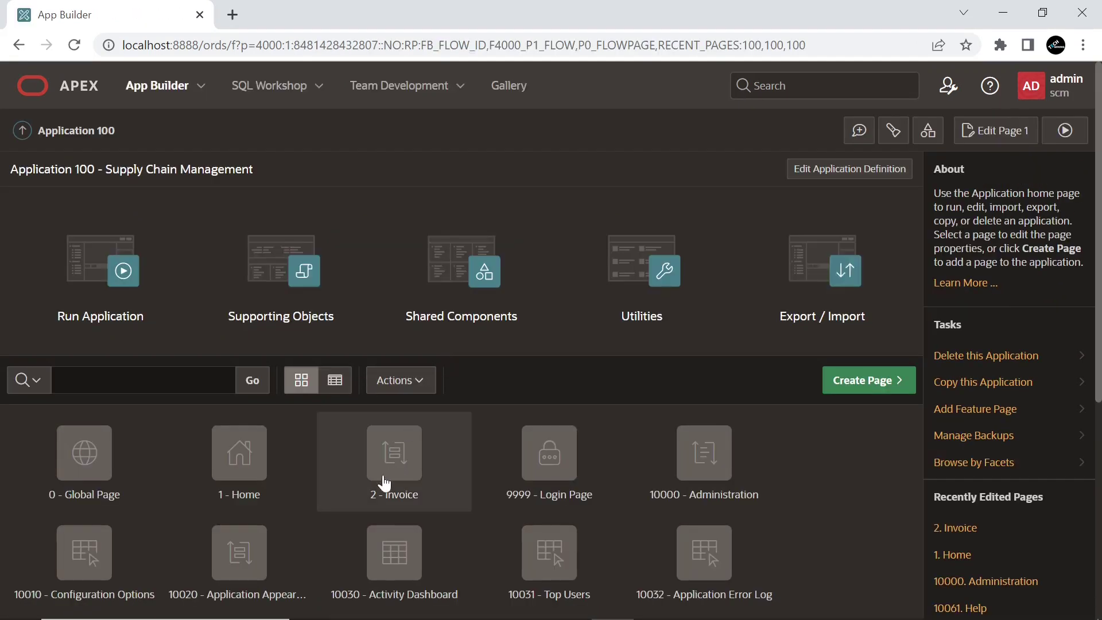
pyautogui.click(400, 466)
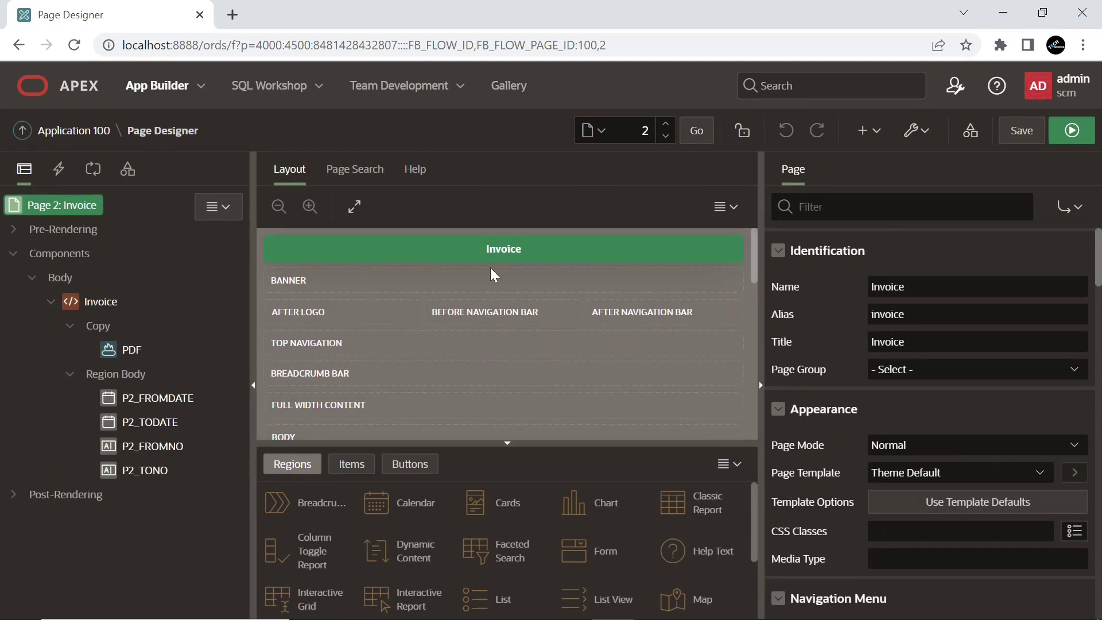
# Review the P2_FROMDATE, P2_TODATE, P2_FROMNO and P2_TONO item properties
pyautogui.click(151, 400)
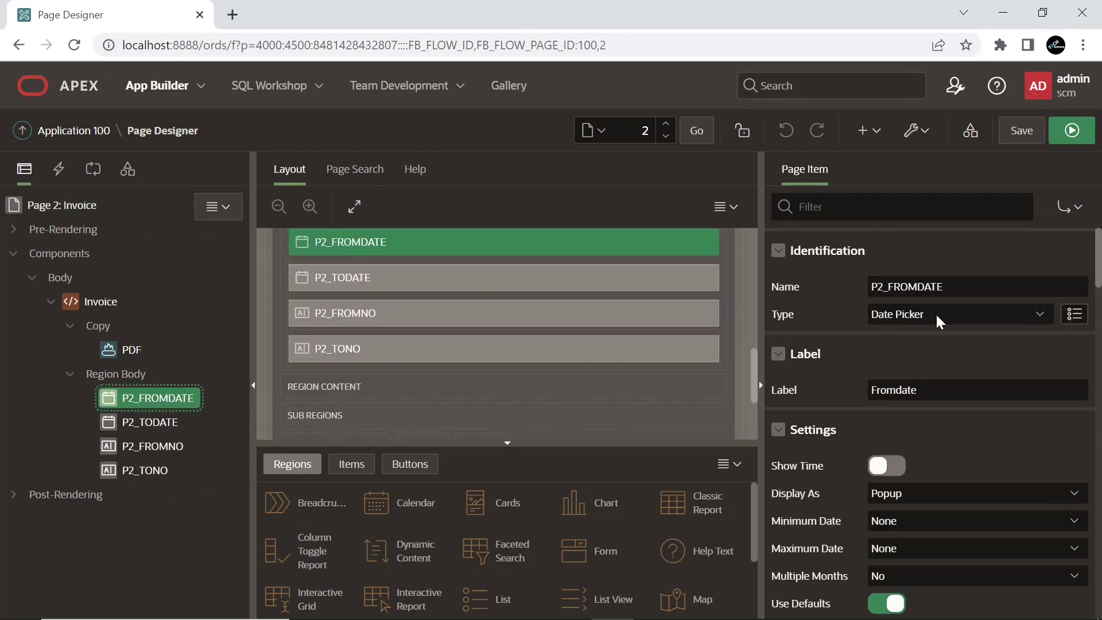
pyautogui.scroll(-7, 937, 321)
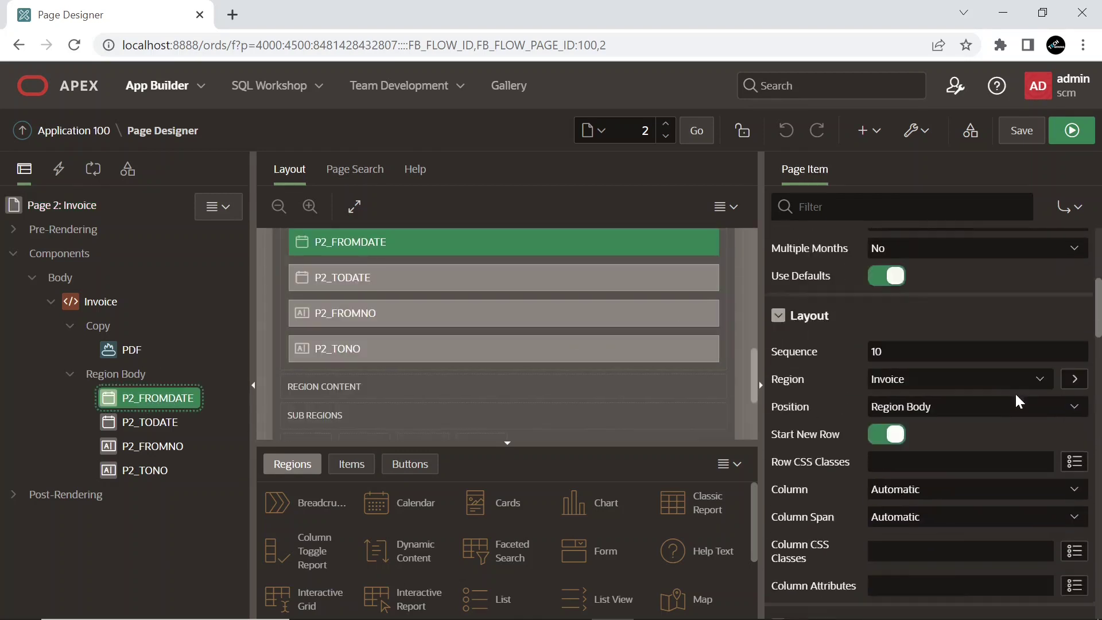
pyautogui.scroll(-3, 1019, 401)
pyautogui.moveTo(941, 473); pyautogui.dragTo(871, 473)
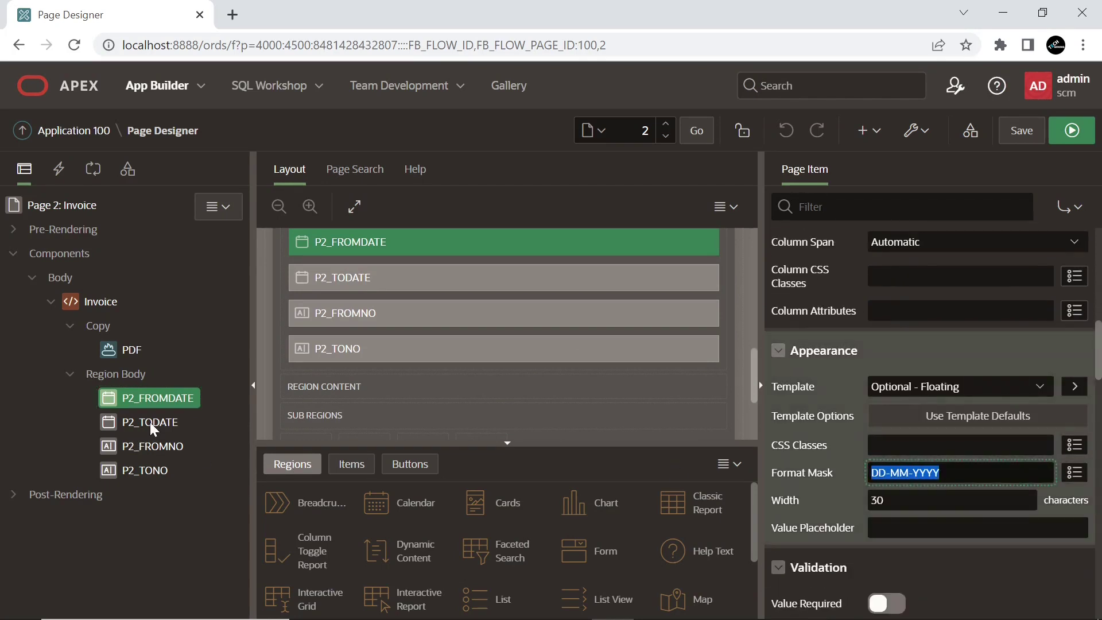
pyautogui.click(150, 422)
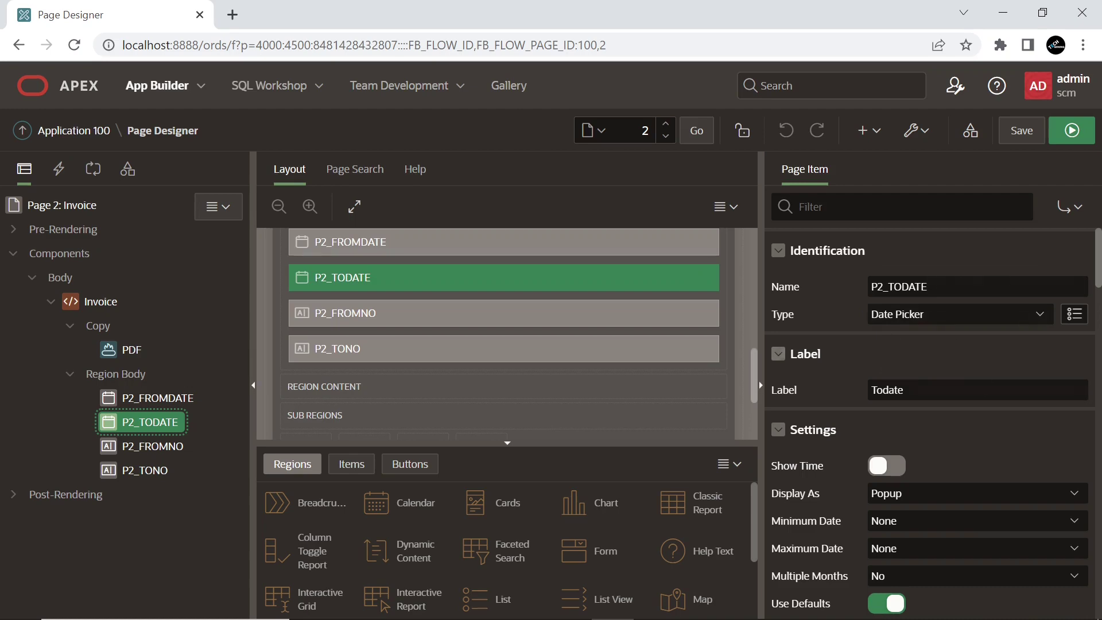
pyautogui.scroll(-7, 970, 444)
pyautogui.scroll(-3, 972, 448)
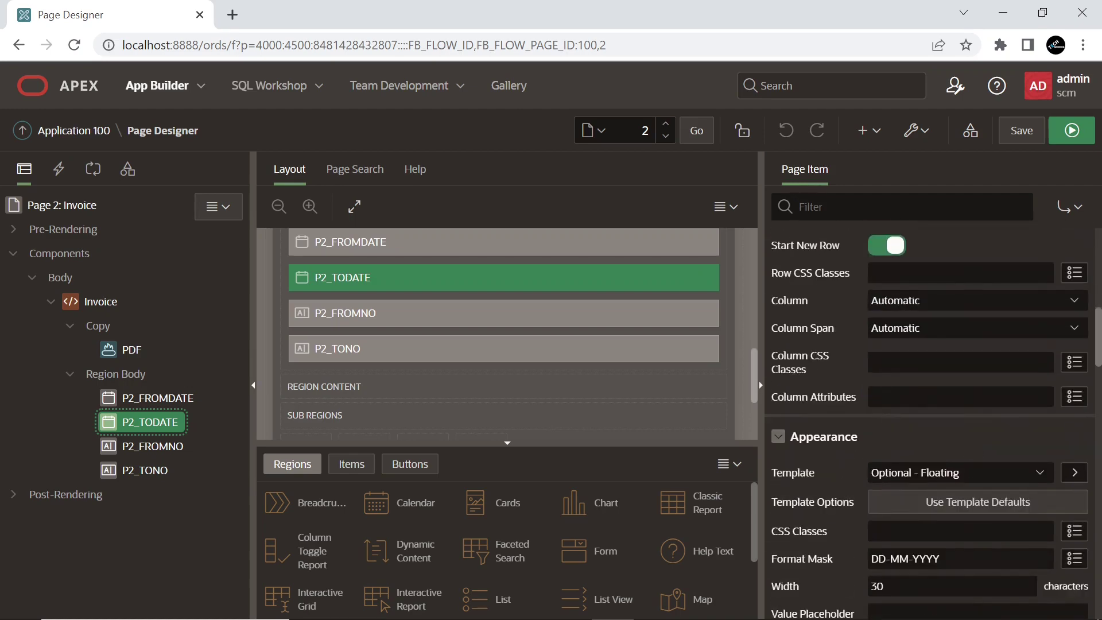
pyautogui.moveTo(957, 559); pyautogui.dragTo(871, 558)
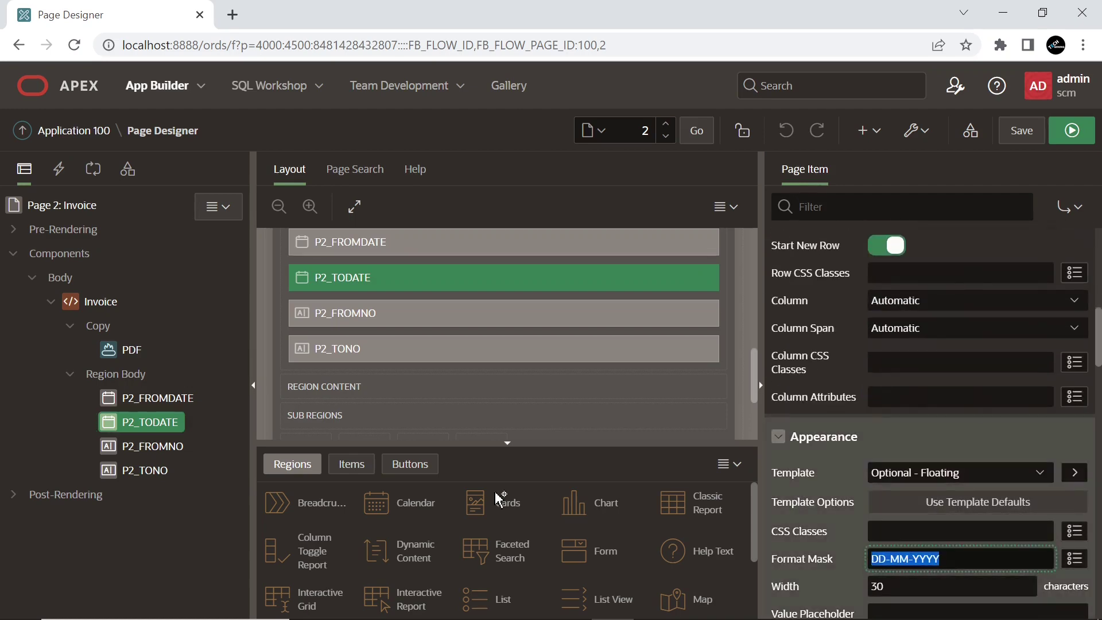
pyautogui.click(136, 445)
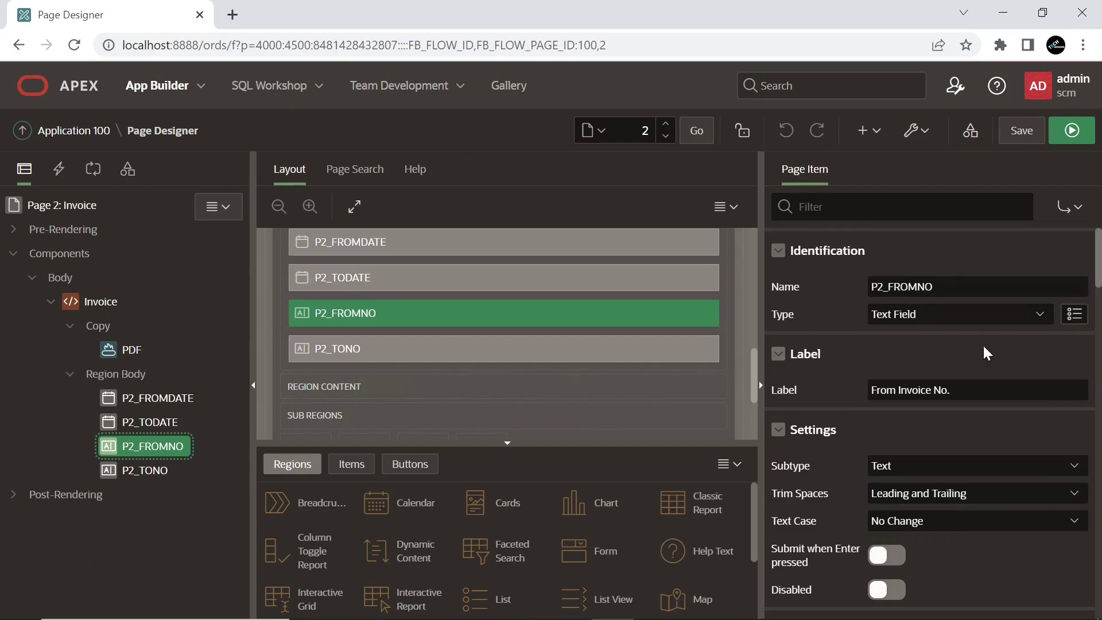
pyautogui.click(153, 470)
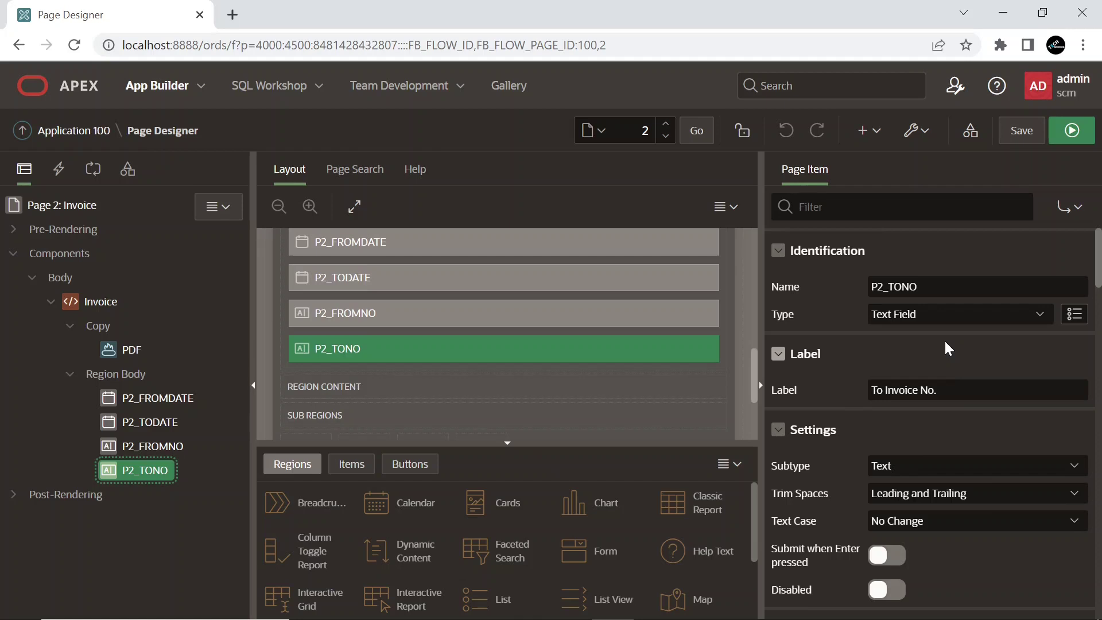
# Review the PDF button's properties and switch to the page's Processing view
pyautogui.click(131, 353)
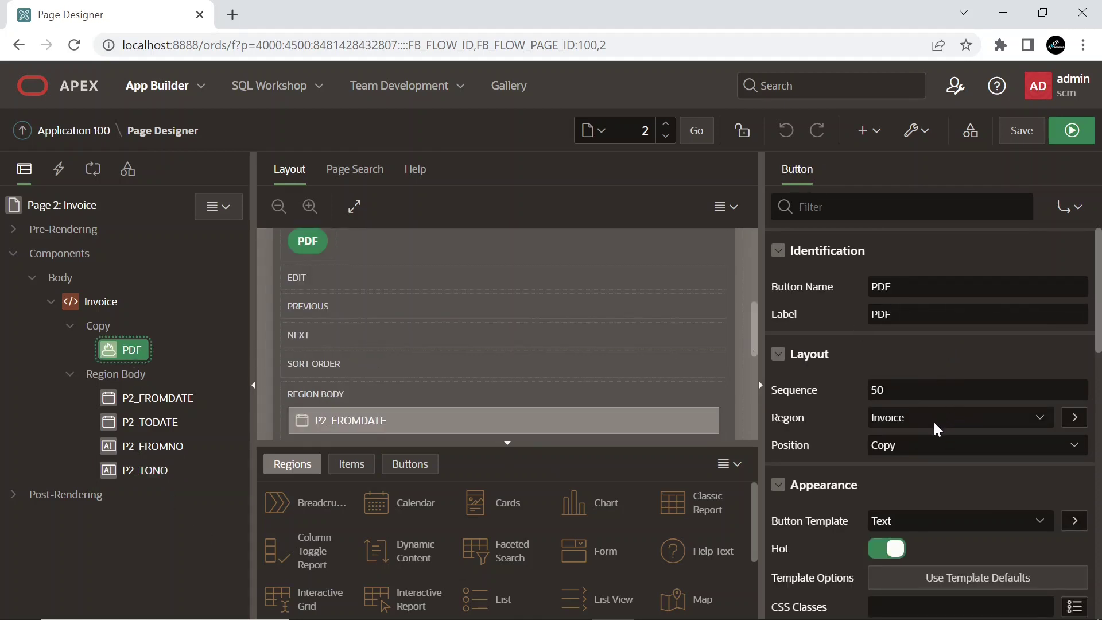
pyautogui.scroll(-3, 933, 420)
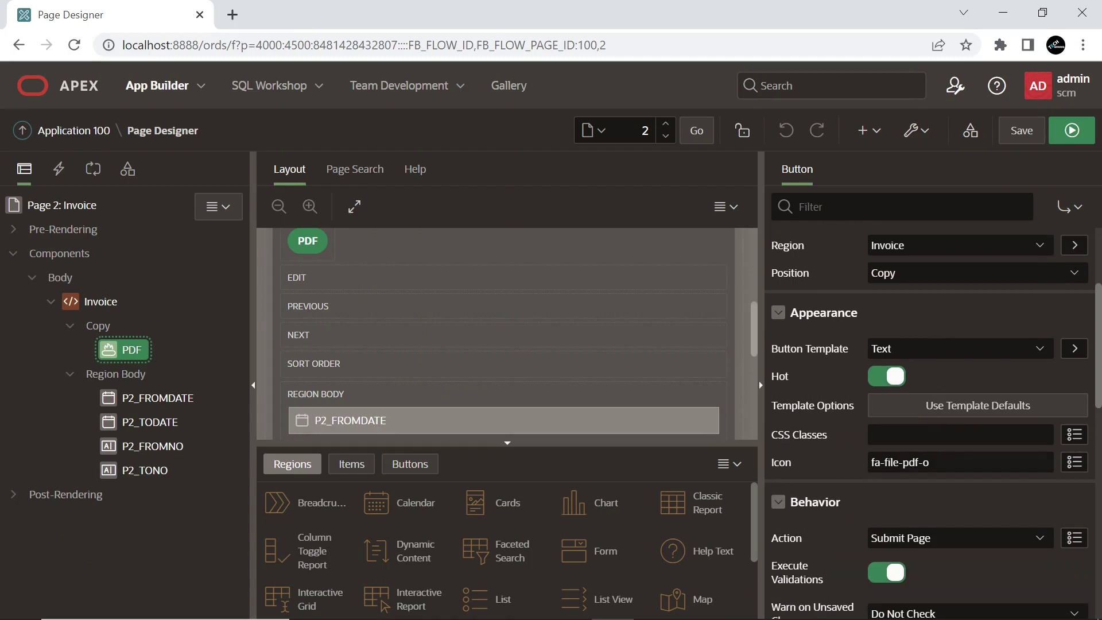
pyautogui.scroll(-2, 944, 471)
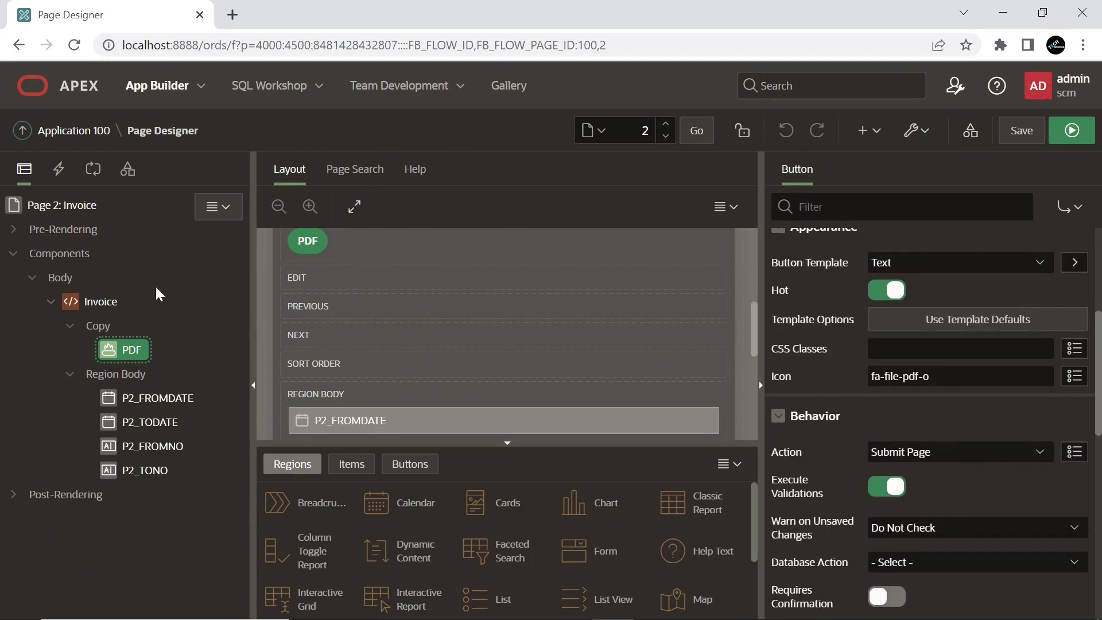
pyautogui.click(93, 171)
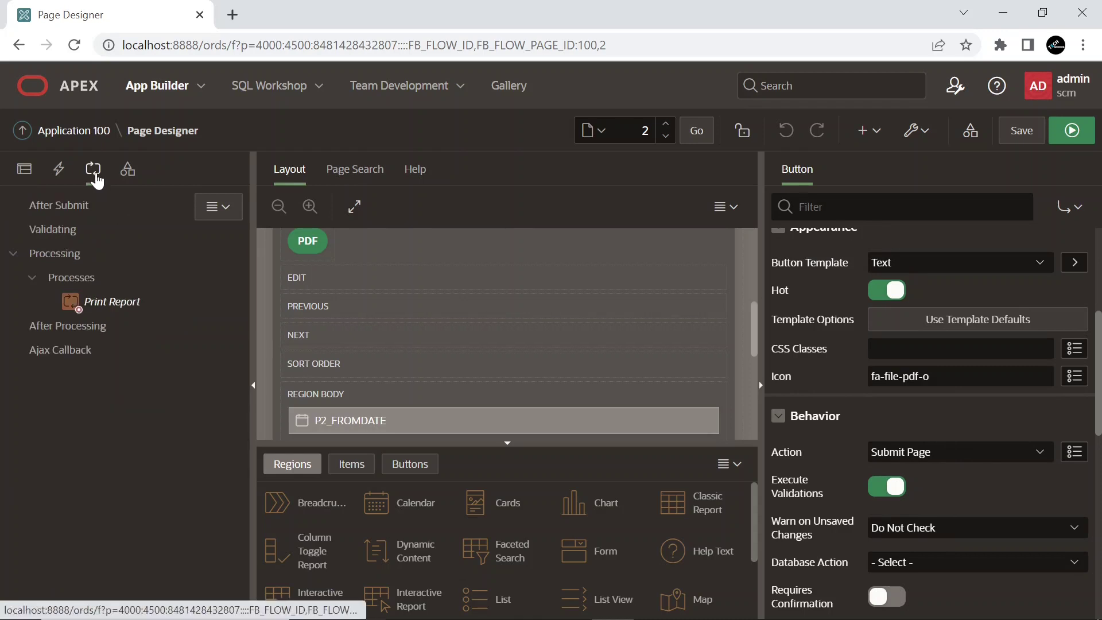
# Review the Print Report process's PL/SQL code, cancel the editor, and save and run the page
pyautogui.click(112, 301)
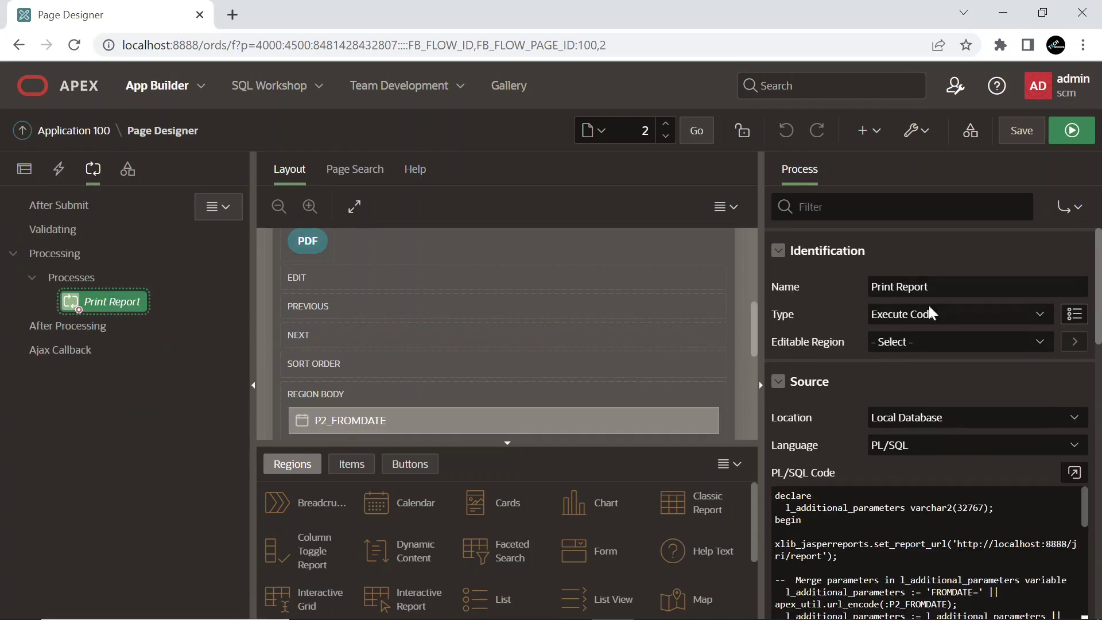
pyautogui.click(1075, 472)
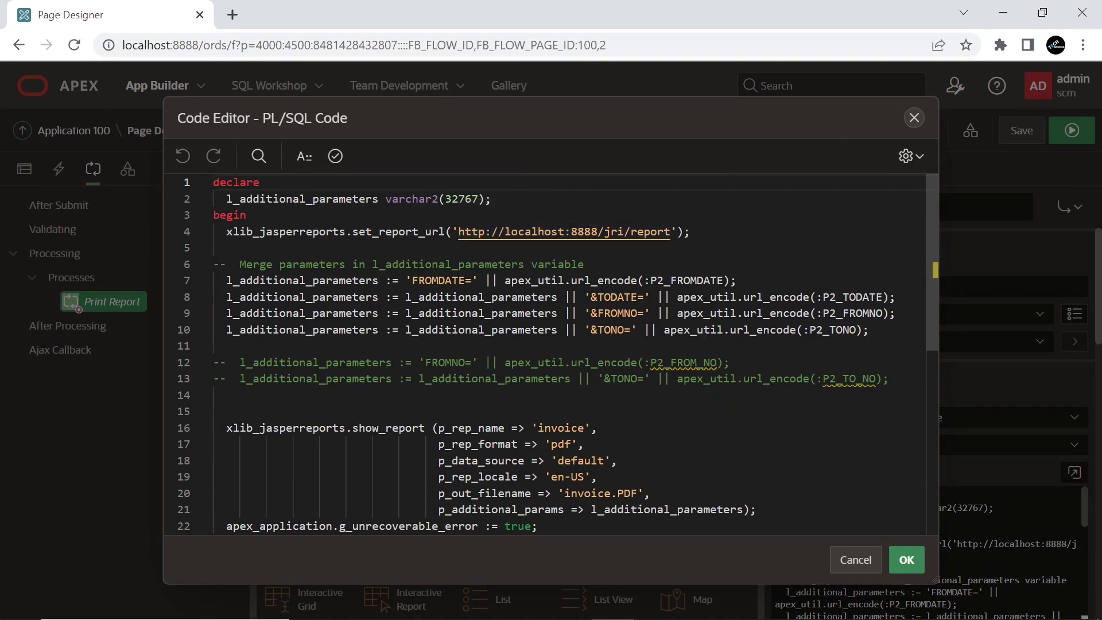
pyautogui.scroll(-3, 551, 356)
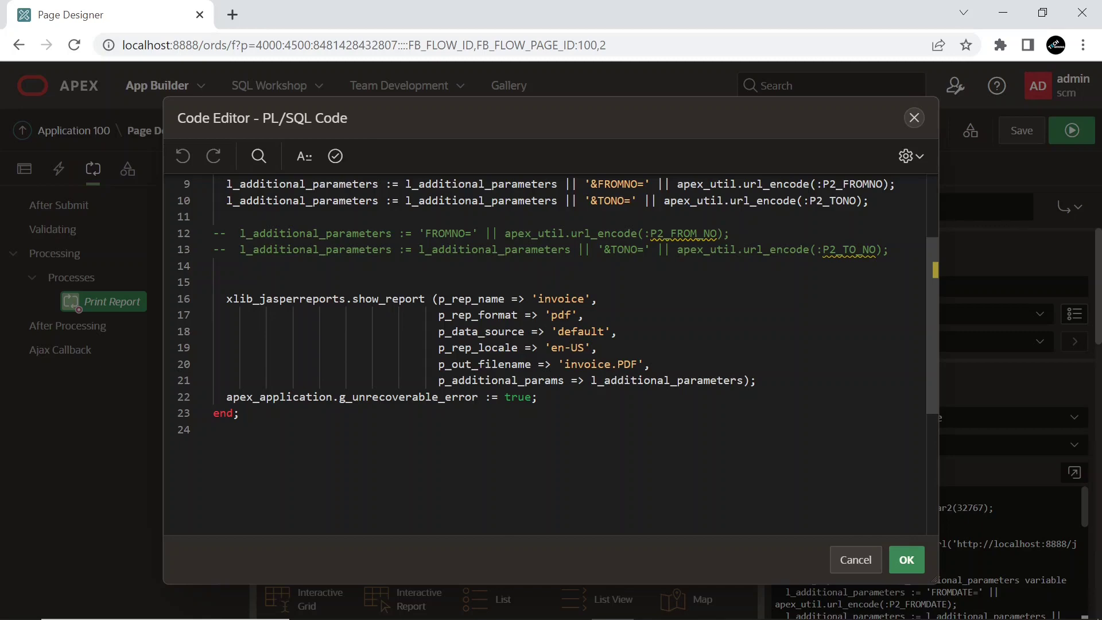
pyautogui.click(855, 560)
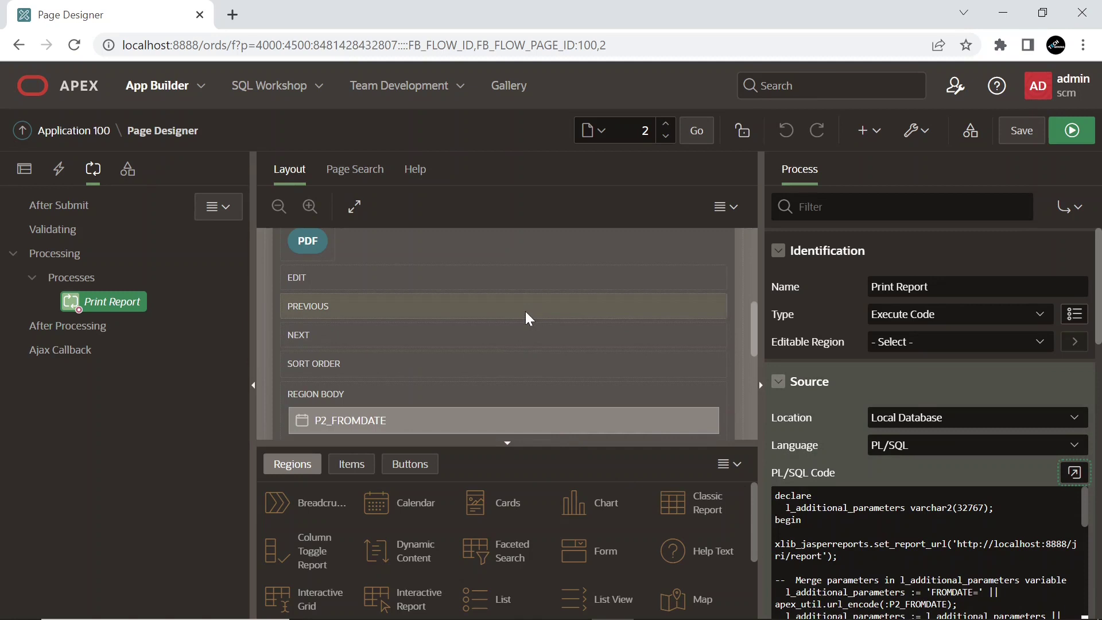
pyautogui.click(1072, 130)
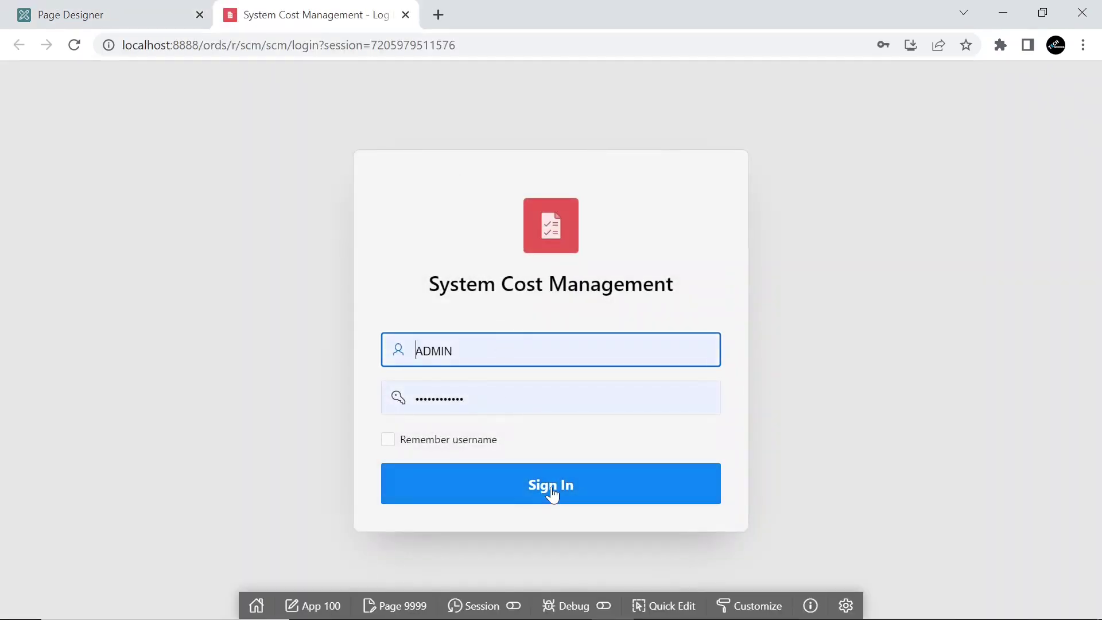
# Sign in and pick the date range 01-01-2023 to 31-12-2023 in the calendars
pyautogui.click(551, 491)
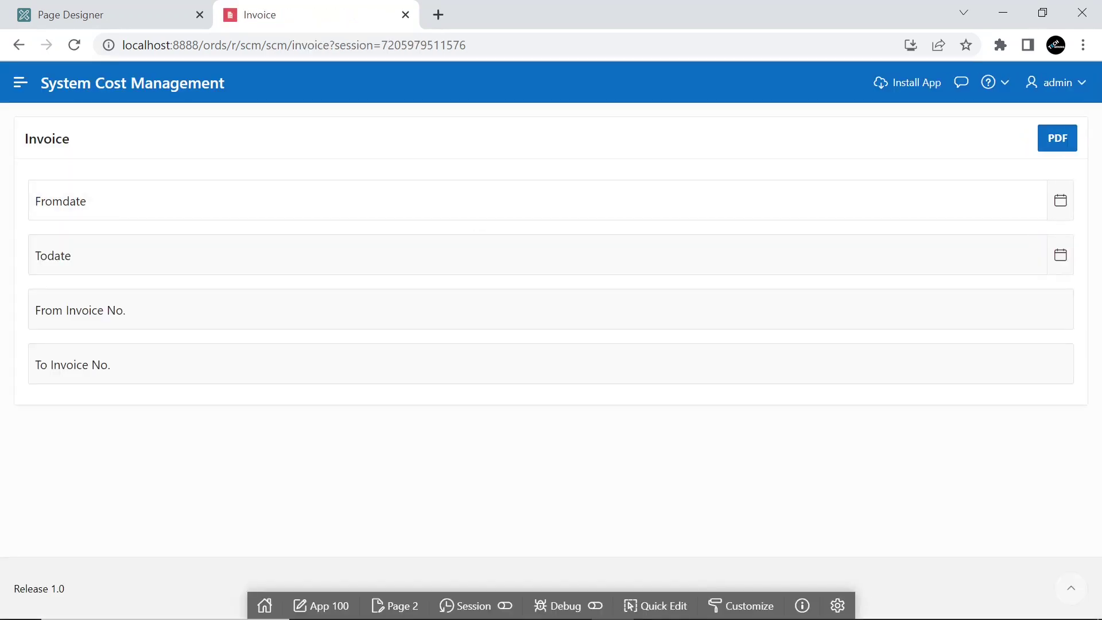
pyautogui.click(1060, 204)
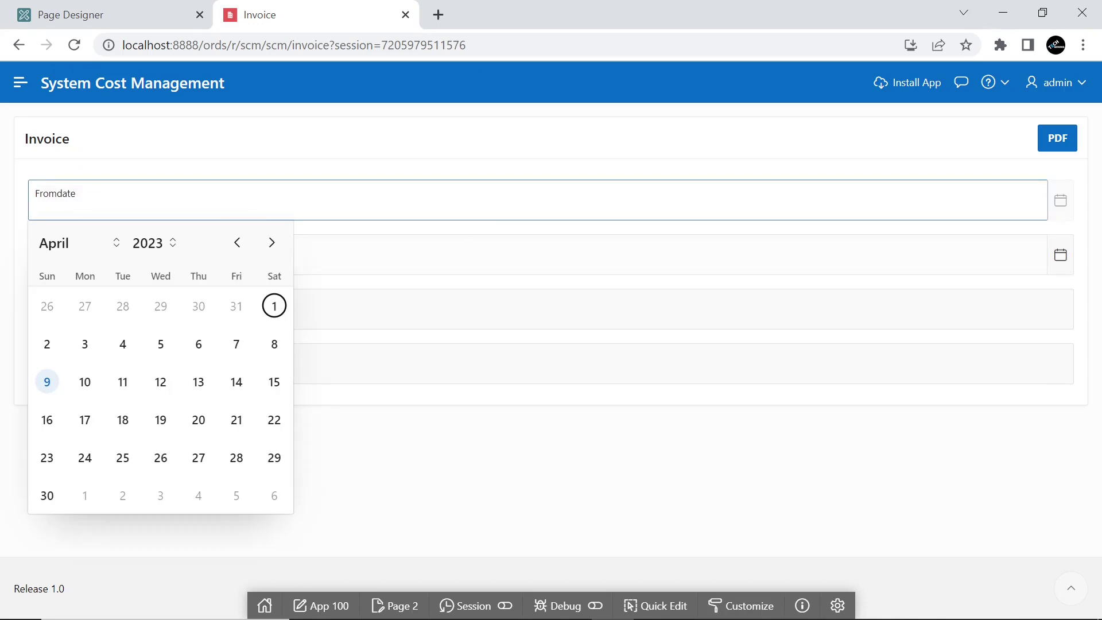
pyautogui.doubleClick(236, 243)
pyautogui.click(237, 243)
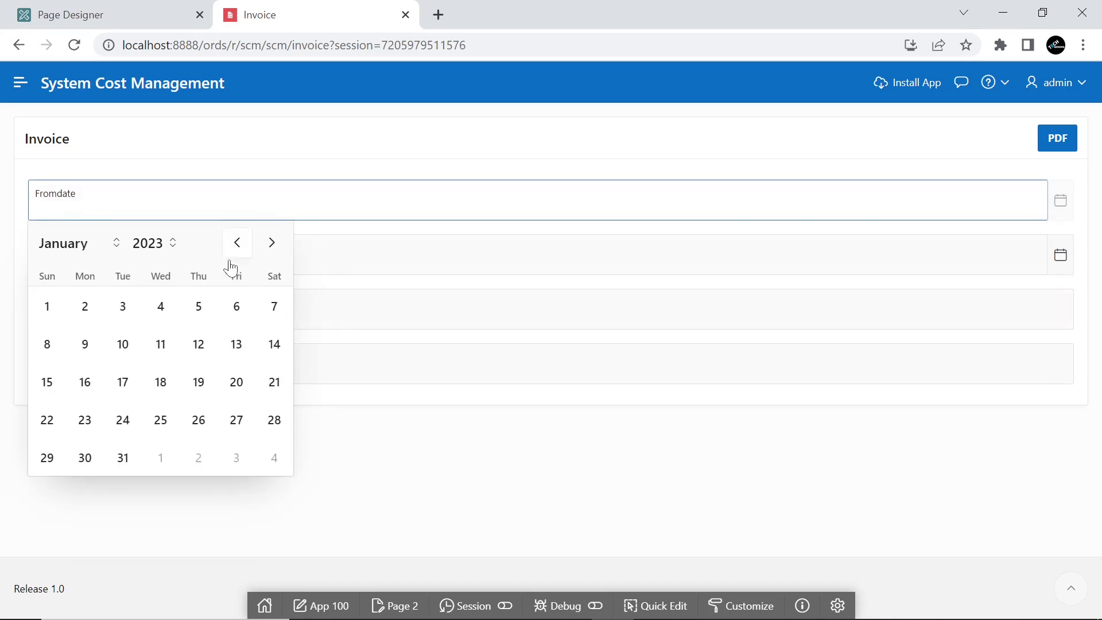
pyautogui.click(47, 307)
pyautogui.click(1060, 255)
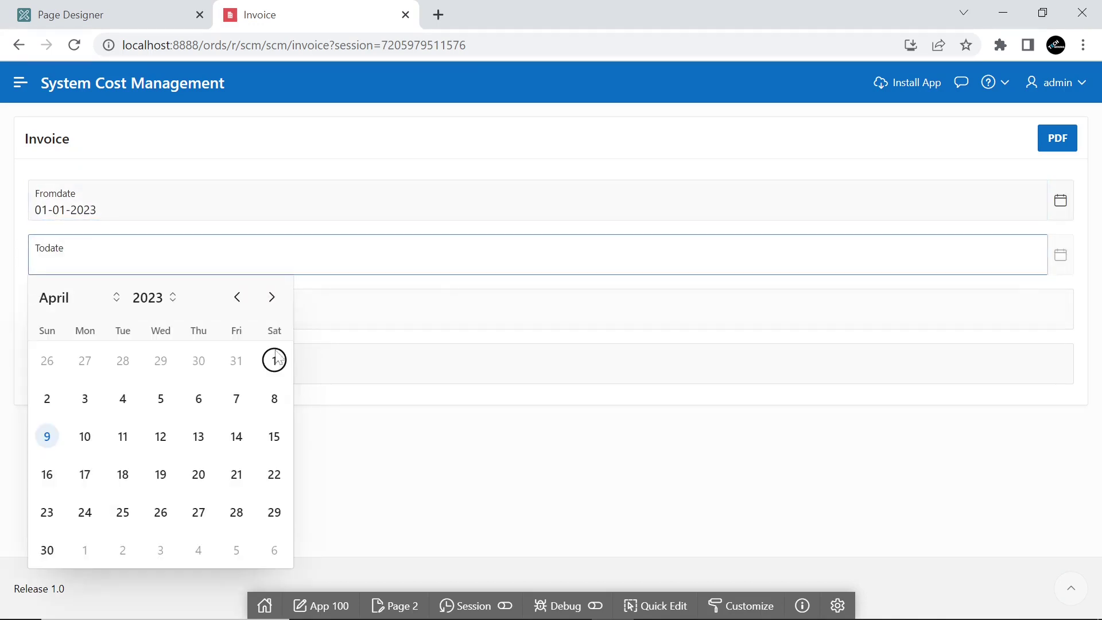
pyautogui.tripleClick(270, 299)
pyautogui.doubleClick(271, 299)
pyautogui.click(271, 298)
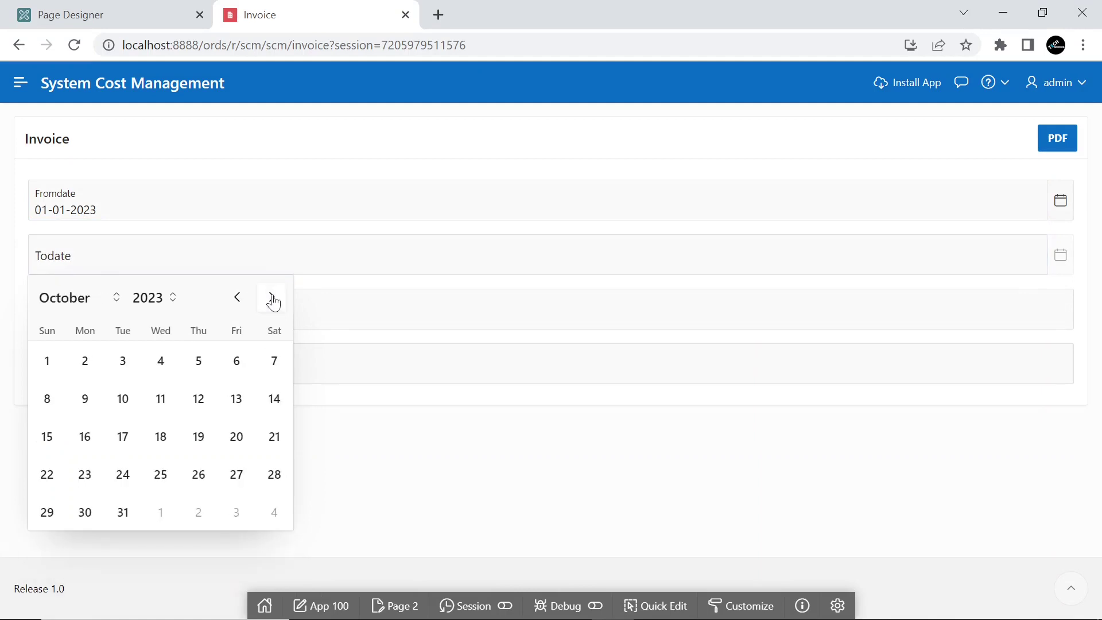
pyautogui.click(271, 298)
pyautogui.click(272, 297)
pyautogui.click(47, 549)
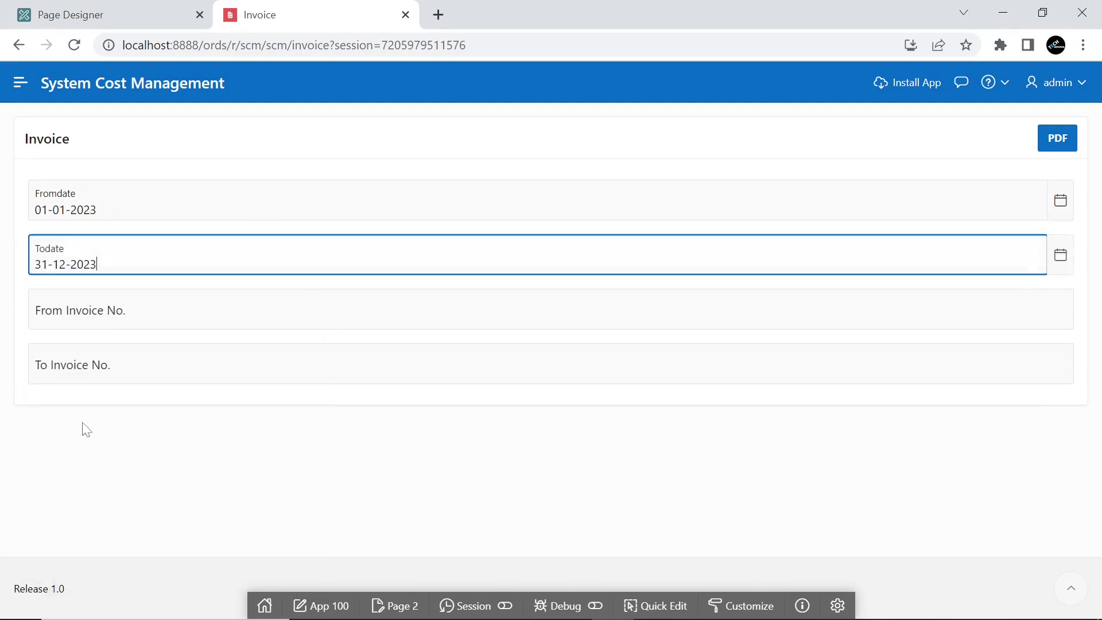
# Enter invoice numbers 1 to 999 and request the PDF, which returns a not-valid-JSON error
pyautogui.press('Tab')
pyautogui.press('Tab')
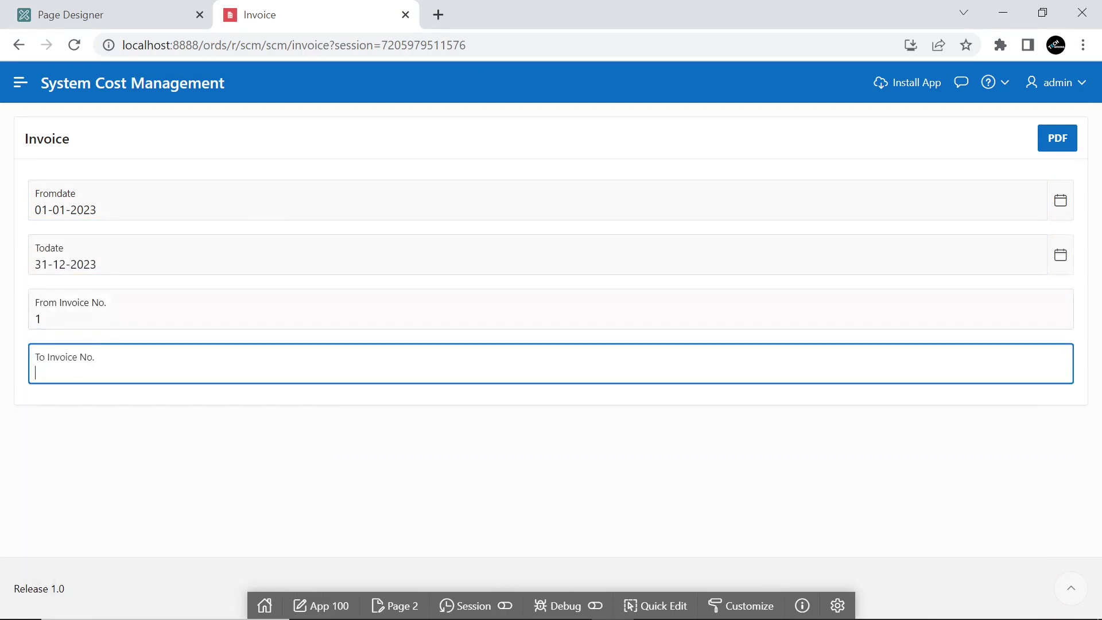
pyautogui.write('999')
pyautogui.click(1059, 140)
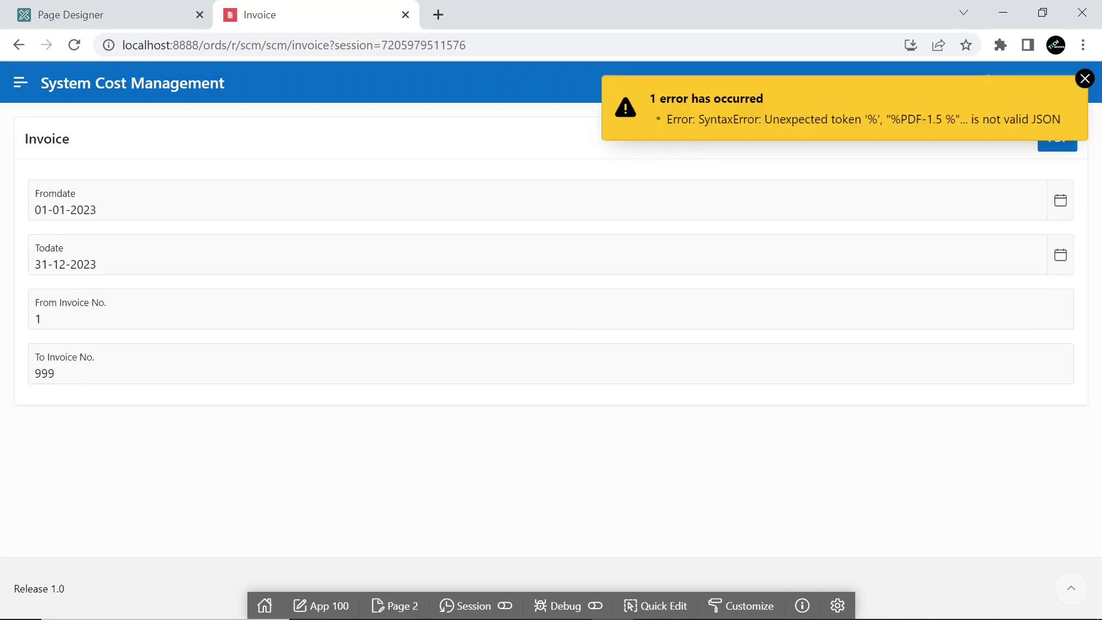
pyautogui.moveTo(666, 119); pyautogui.dragTo(1052, 119)
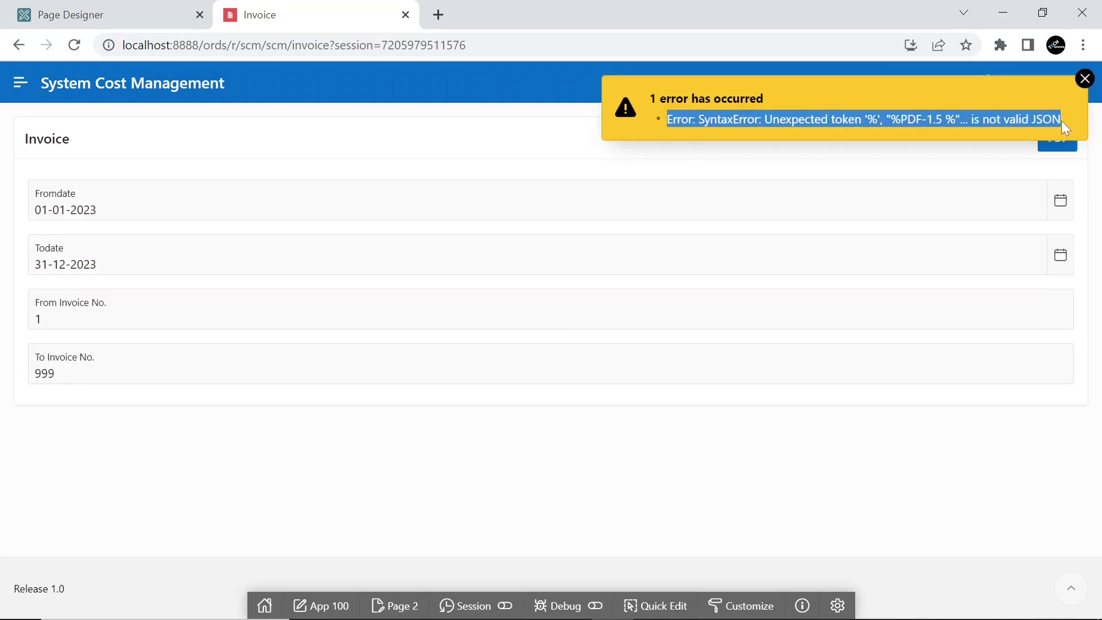
# Set Page 2: Invoice's Advanced > Reload on Submit to Always
pyautogui.click(115, 25)
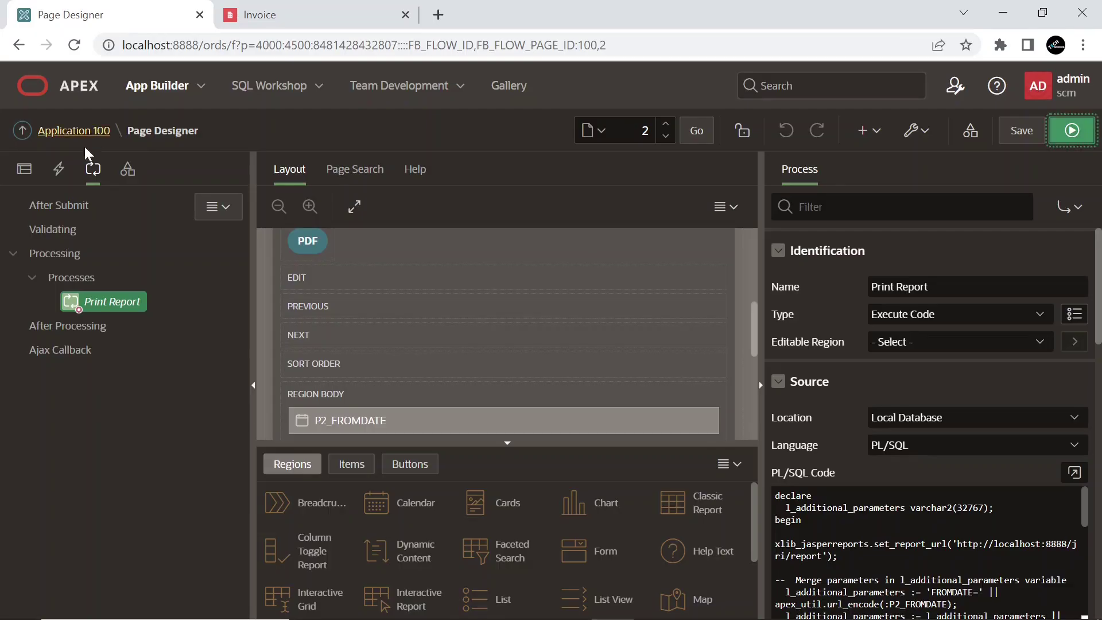
pyautogui.click(32, 181)
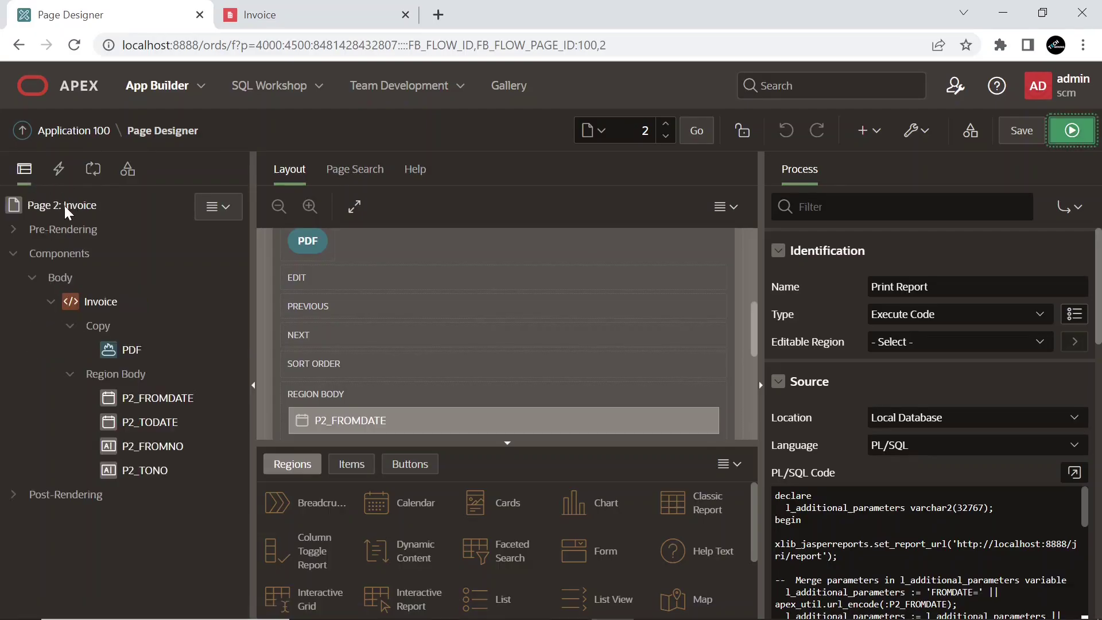
pyautogui.click(66, 207)
pyautogui.scroll(-10, 1017, 427)
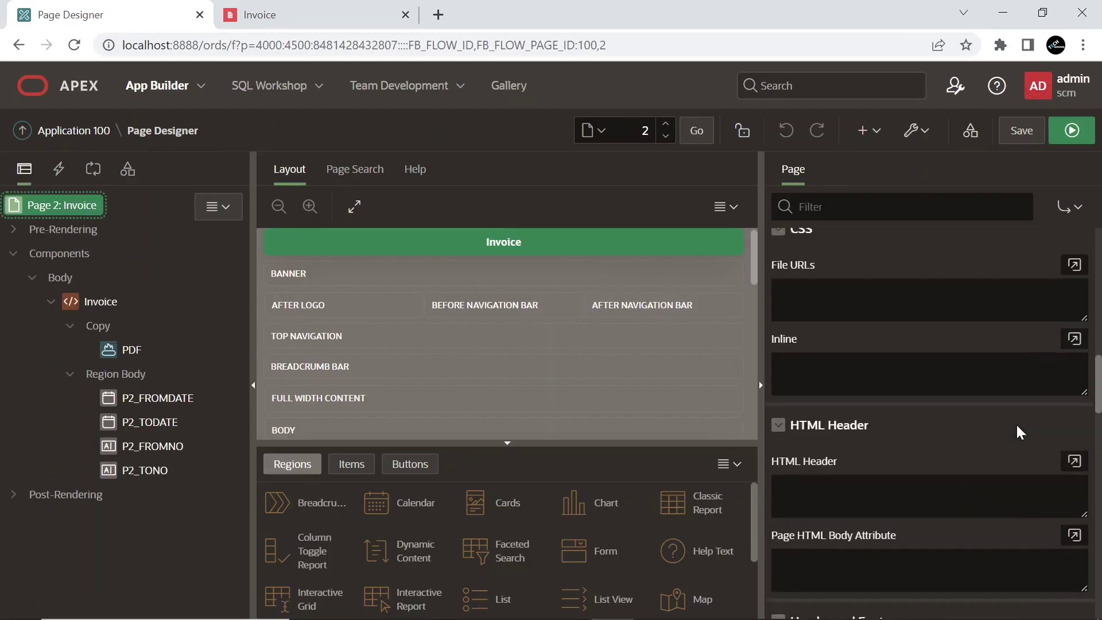
pyautogui.scroll(-5, 1017, 426)
pyautogui.scroll(-5, 1016, 426)
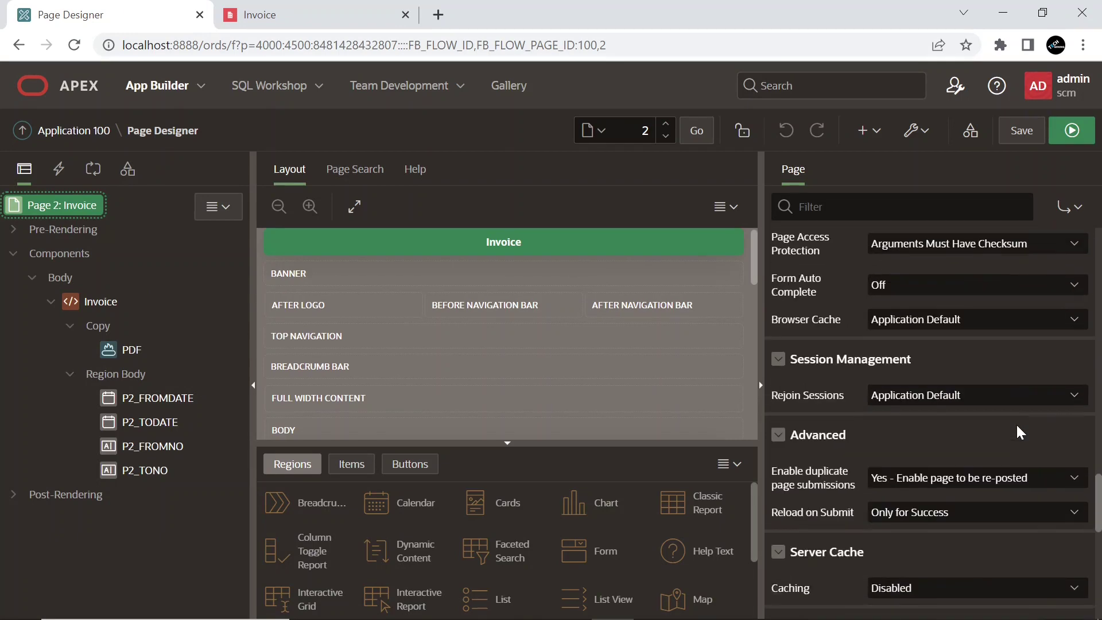
pyautogui.scroll(-1, 1015, 422)
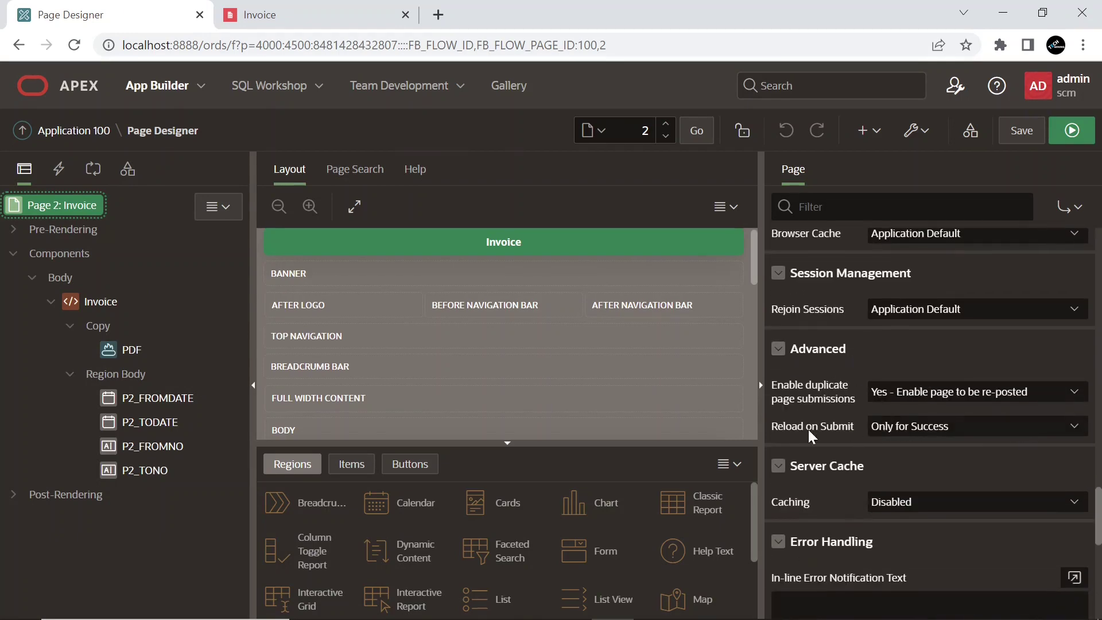
pyautogui.click(941, 433)
pyautogui.click(912, 441)
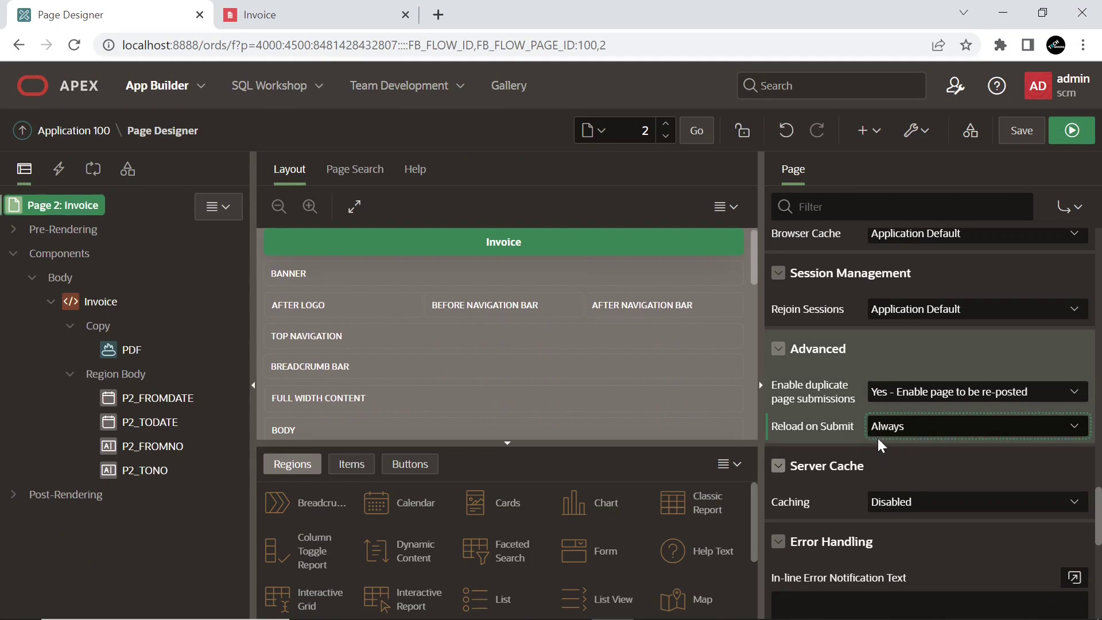
# Save and rerun the page, then request the PDF, downloading invoice(1).PDF
pyautogui.click(1056, 129)
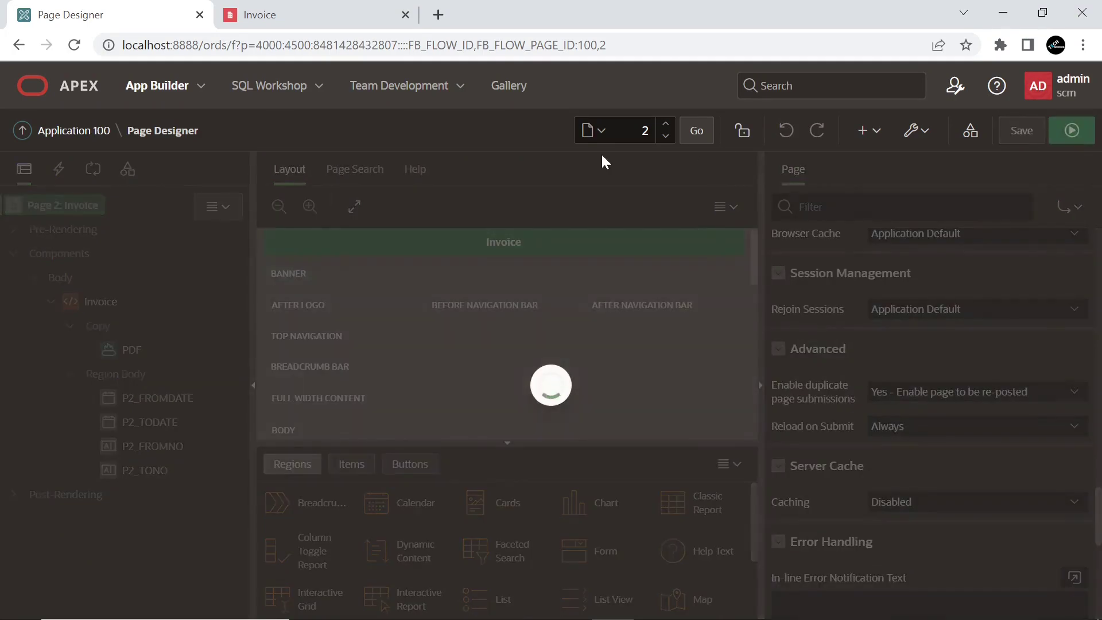
pyautogui.press('Return')
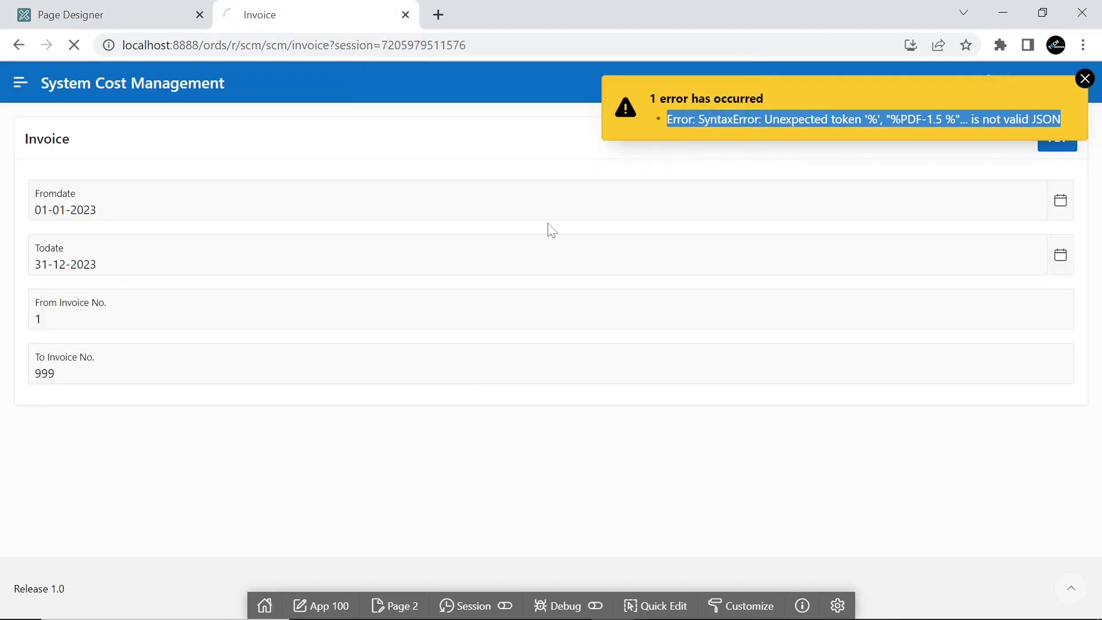
pyautogui.click(1057, 138)
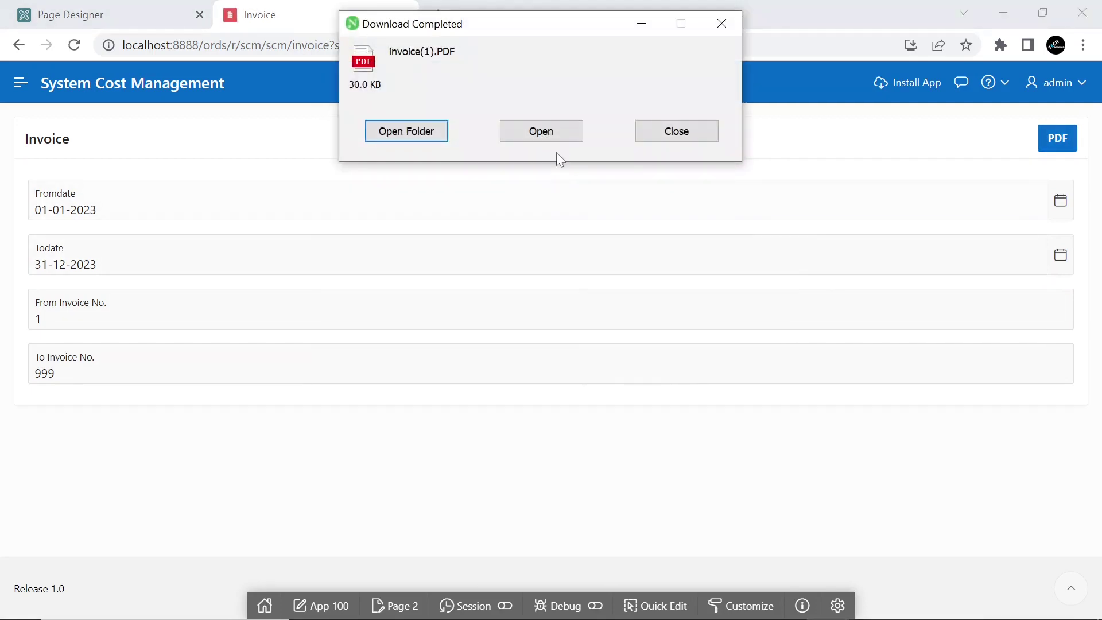
# Open the downloaded invoice(1).PDF and scroll through its 17 commercial invoice pages
pyautogui.click(553, 131)
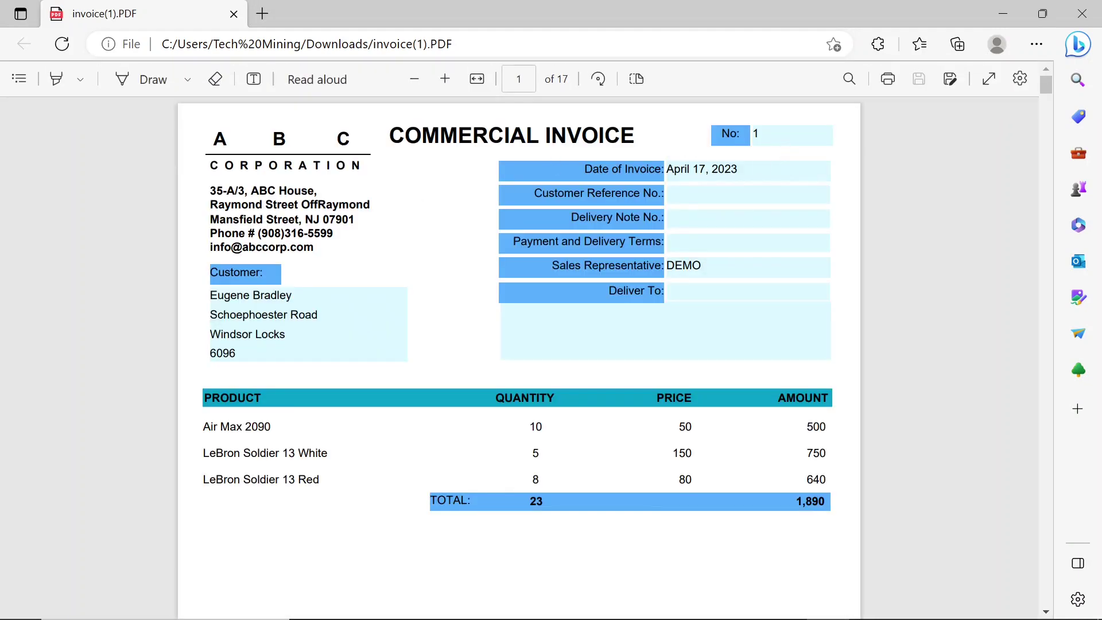
pyautogui.scroll(-10, 519, 356)
pyautogui.scroll(-4, 519, 356)
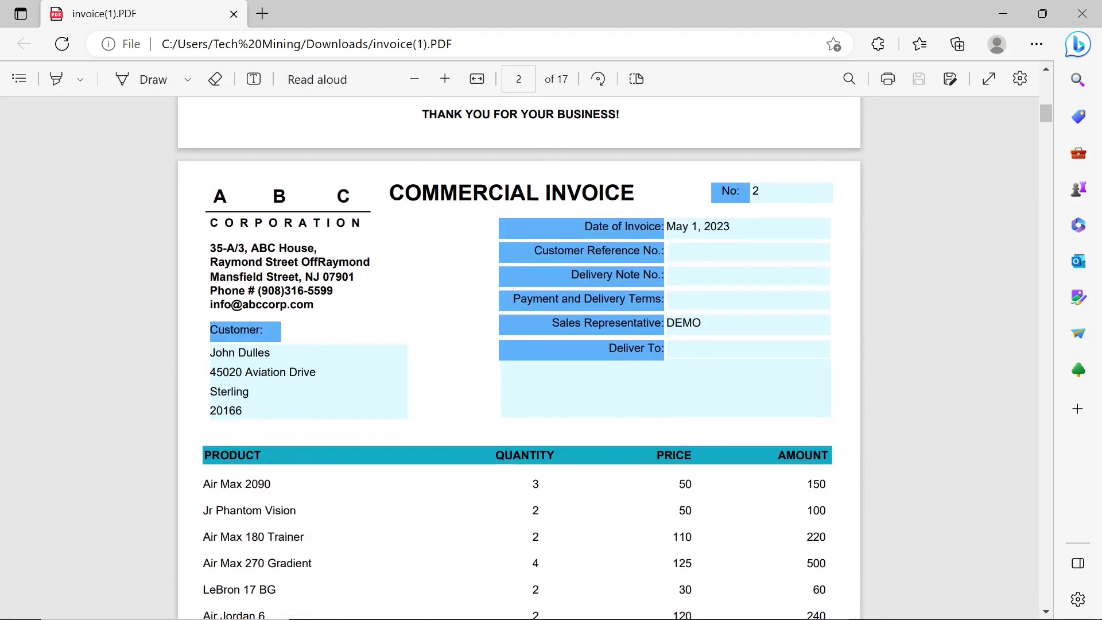
pyautogui.scroll(-10, 519, 356)
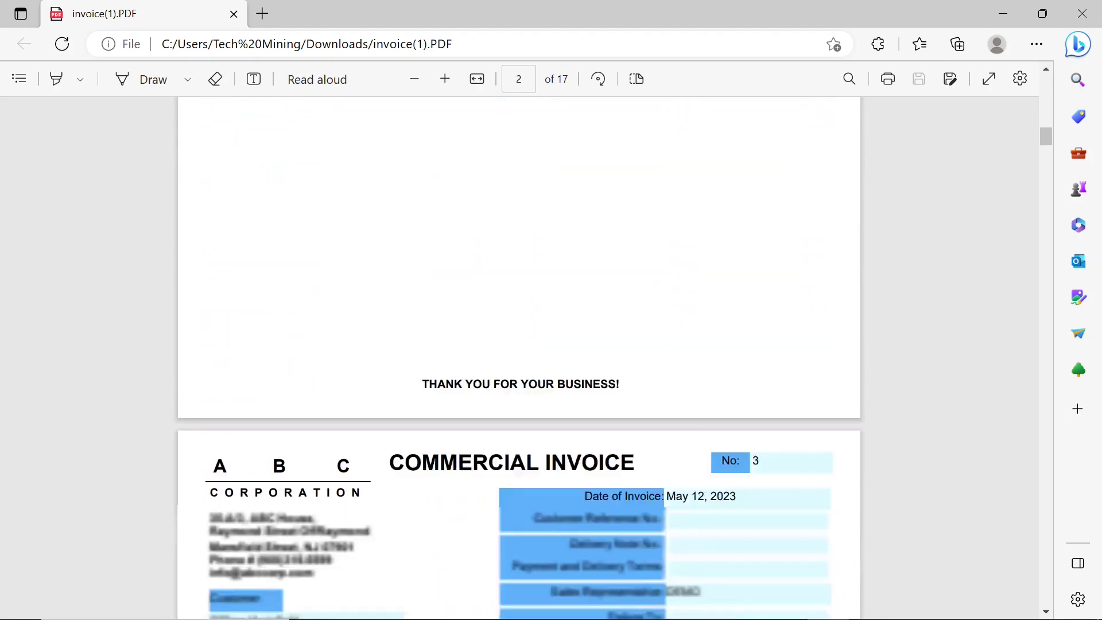
pyautogui.scroll(-13, 519, 356)
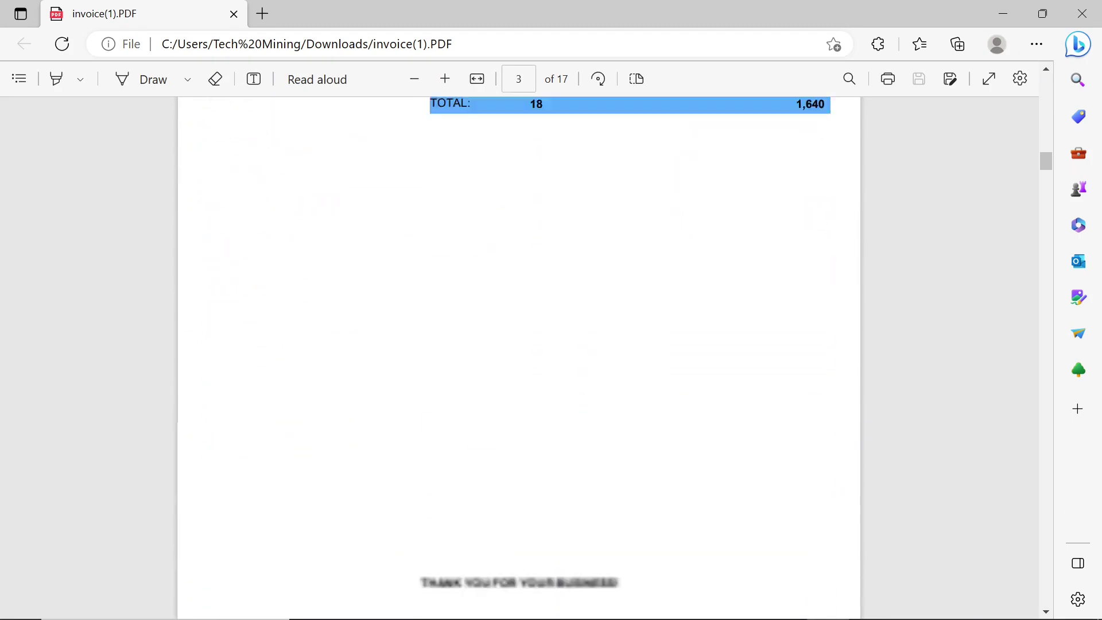
pyautogui.scroll(-15, 519, 355)
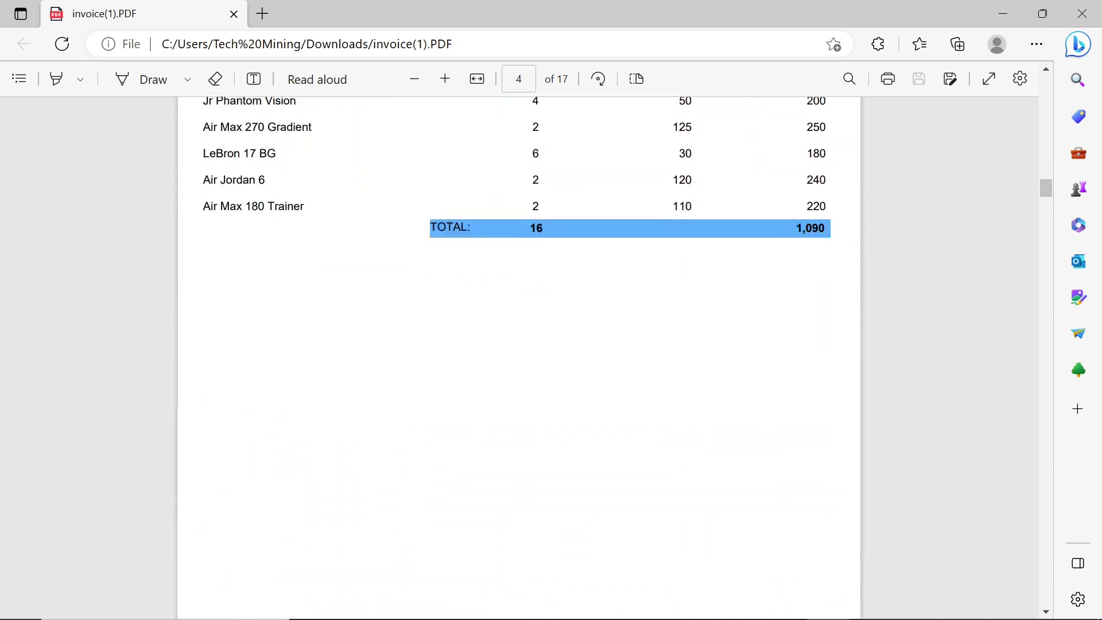
pyautogui.scroll(-15, 519, 356)
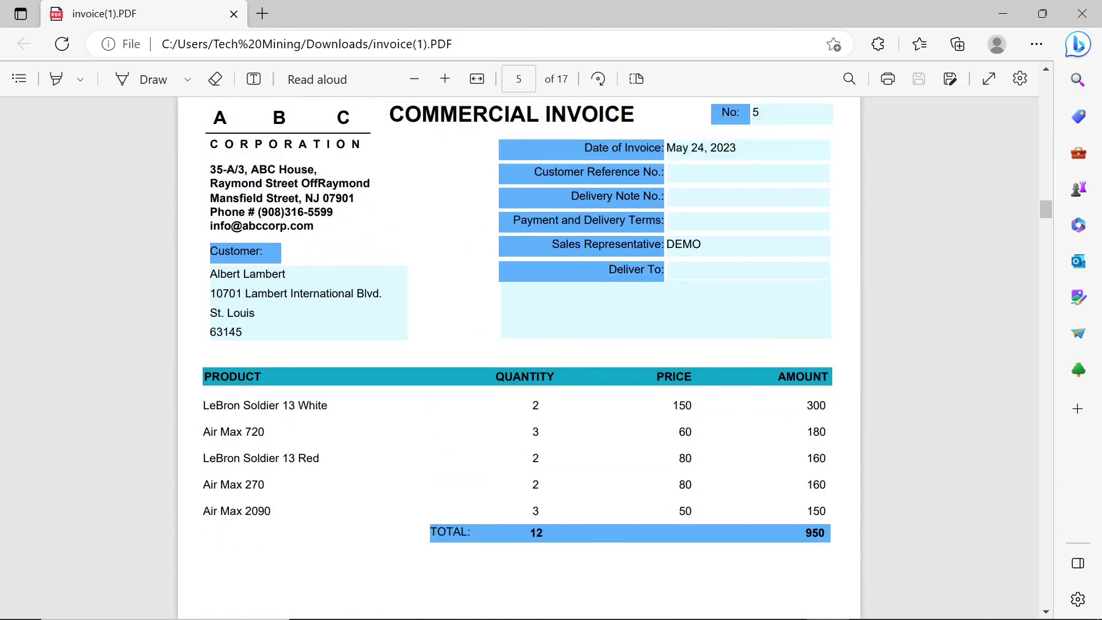
pyautogui.scroll(2, 519, 356)
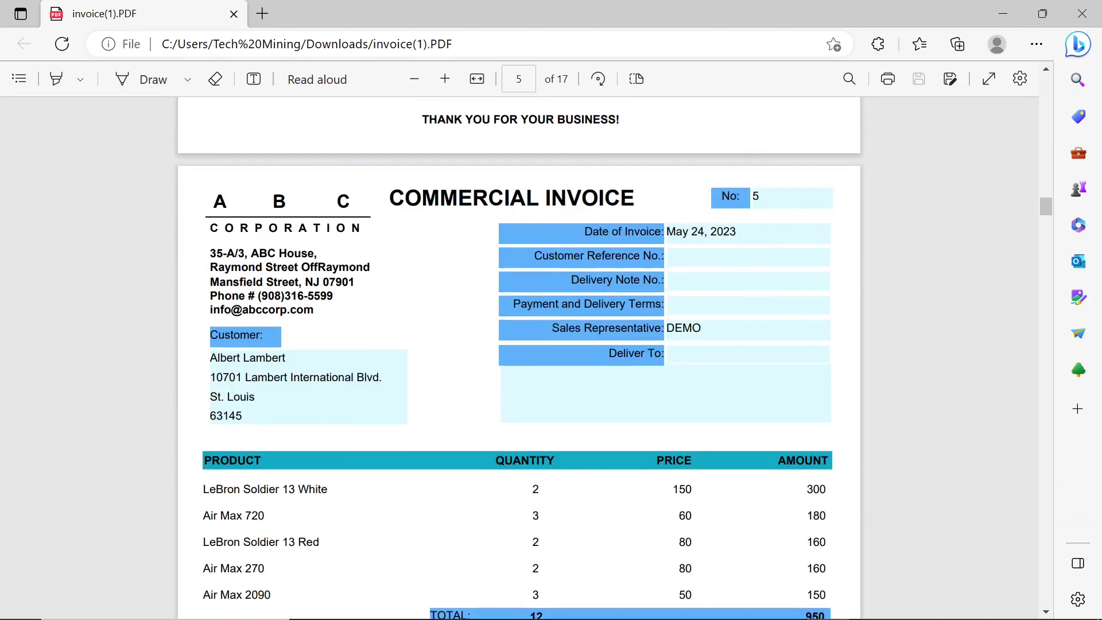